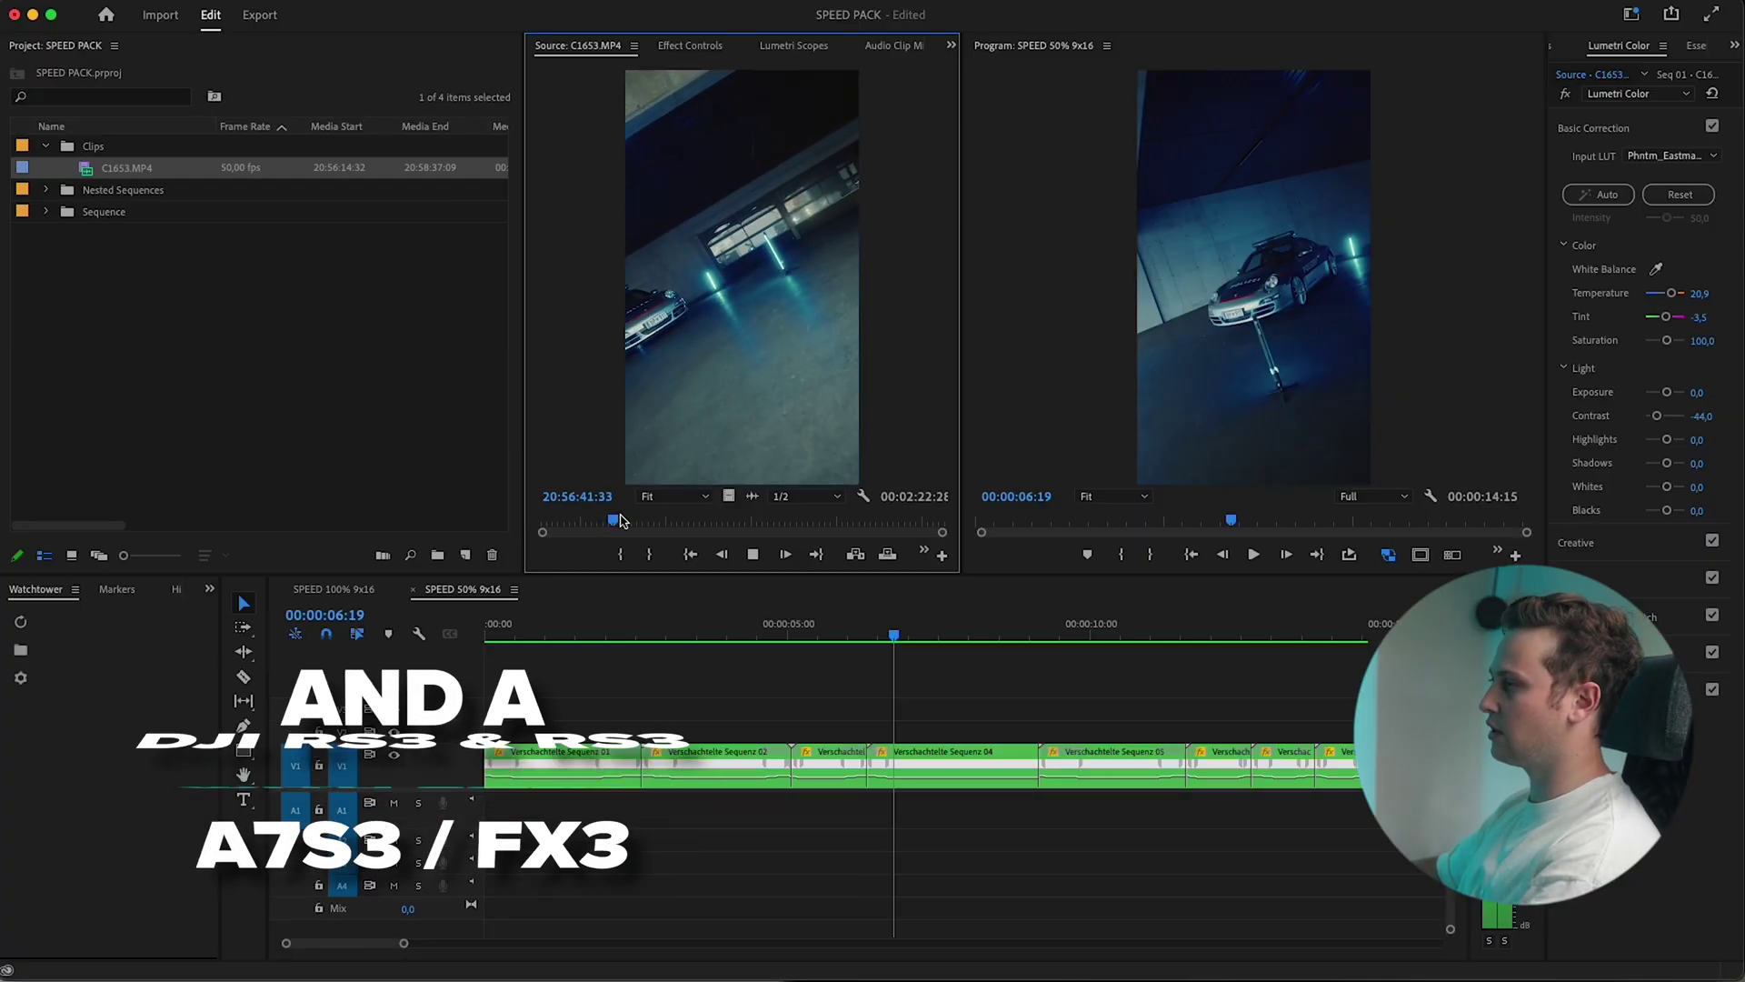
Step: Collapse the Clips bin and create a new sequence named 911 Car Speed Ramp
{"action": "left_click", "coordinate": [46, 145]}
{"action": "left_click", "coordinate": [466, 555]}
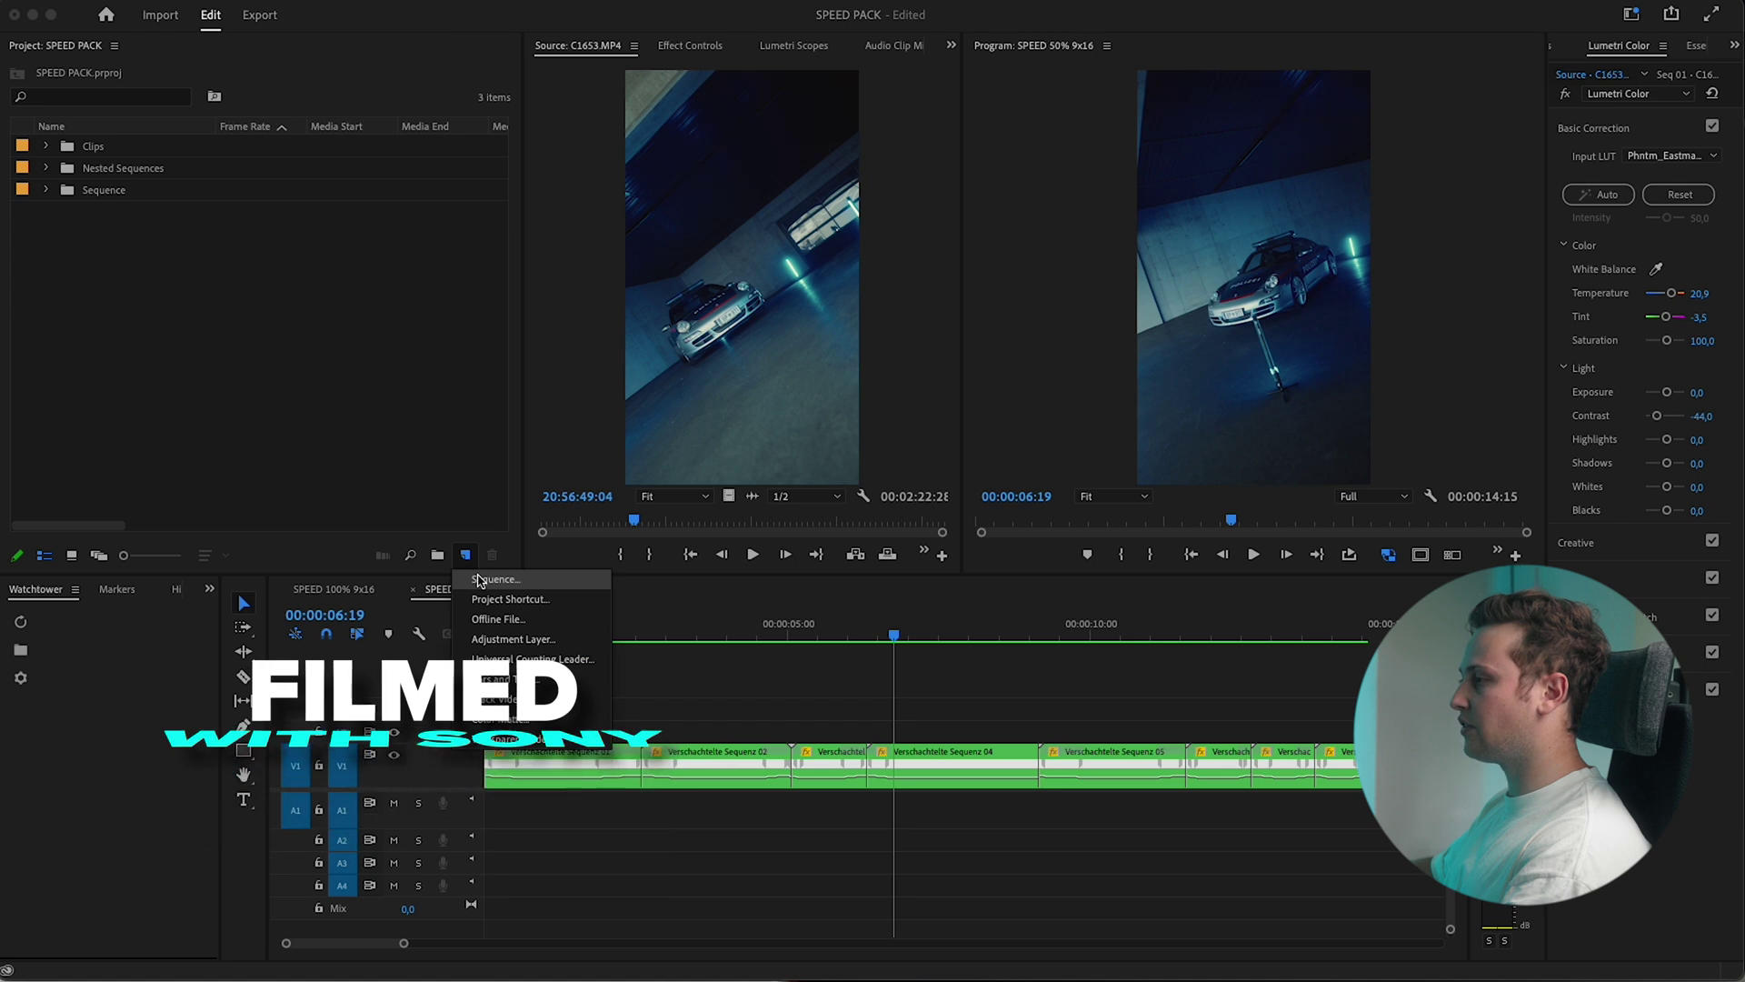
{"action": "left_click", "coordinate": [490, 575]}
{"action": "scroll", "coordinate": [712, 492], "scroll_direction": "down", "scroll_amount": 5}
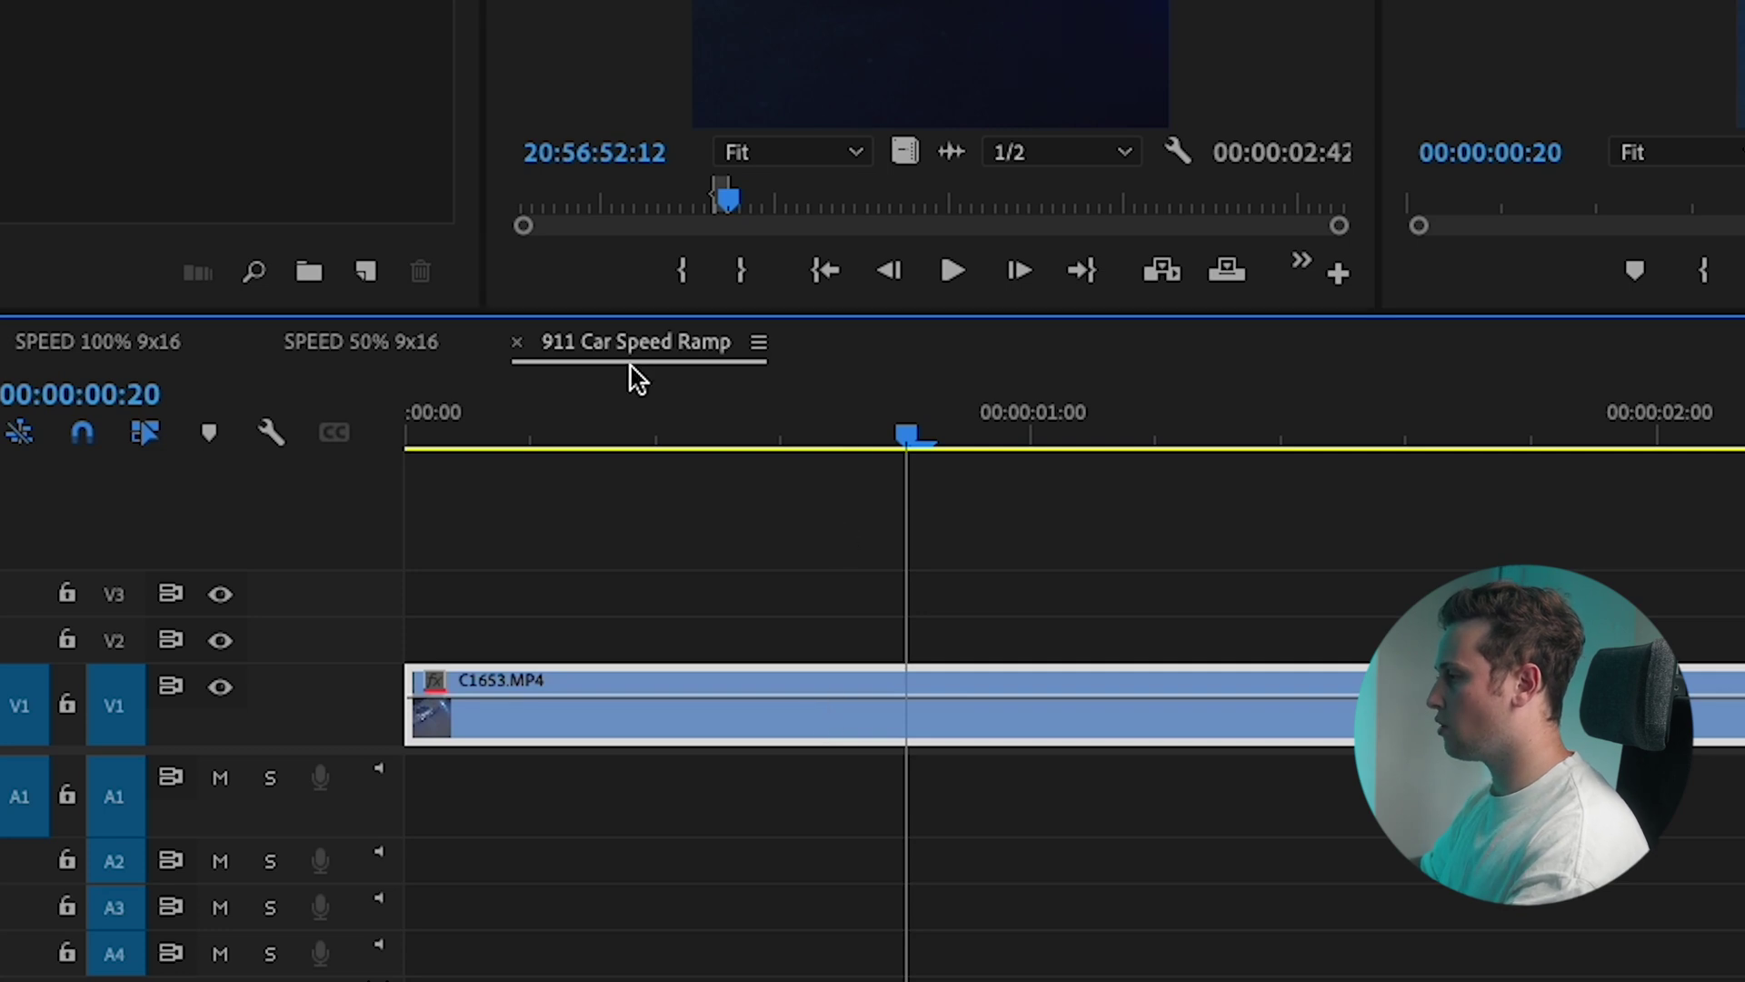
Step: Nest the C1653.MP4 clip in the 911 Car Speed Ramp sequence, keeping the default name
{"action": "right_click", "coordinate": [897, 732]}
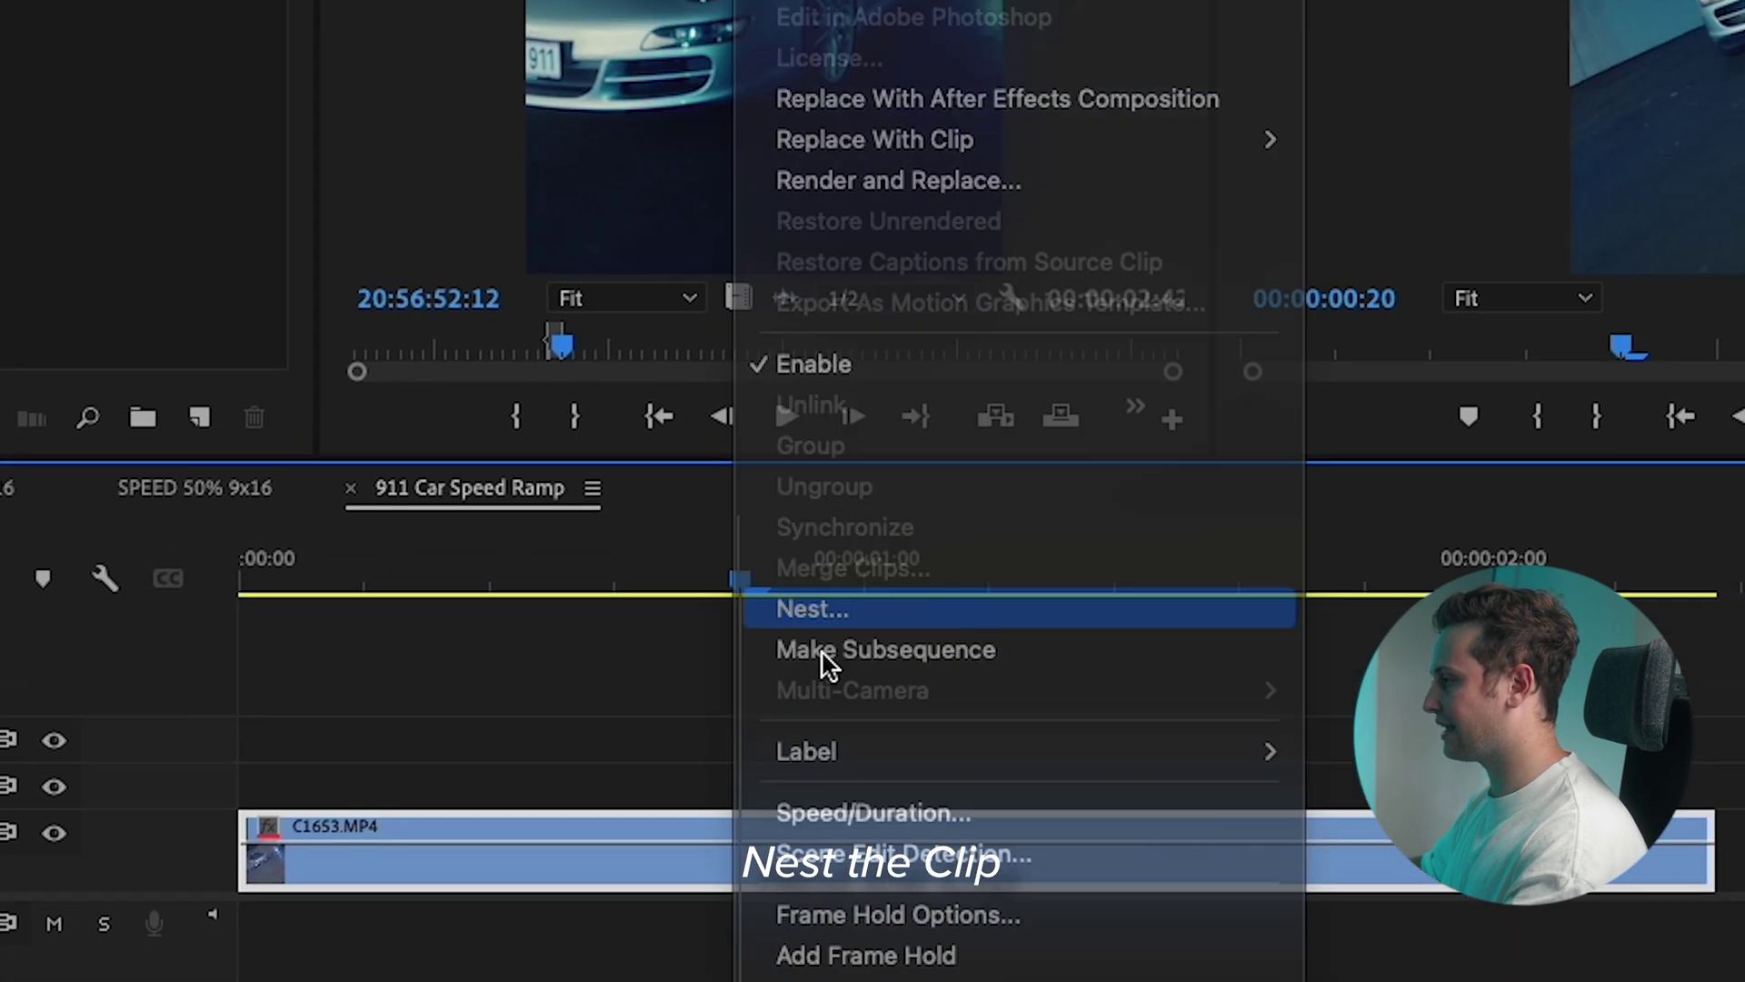
{"action": "left_click", "coordinate": [1003, 472]}
{"action": "key", "text": "Return"}
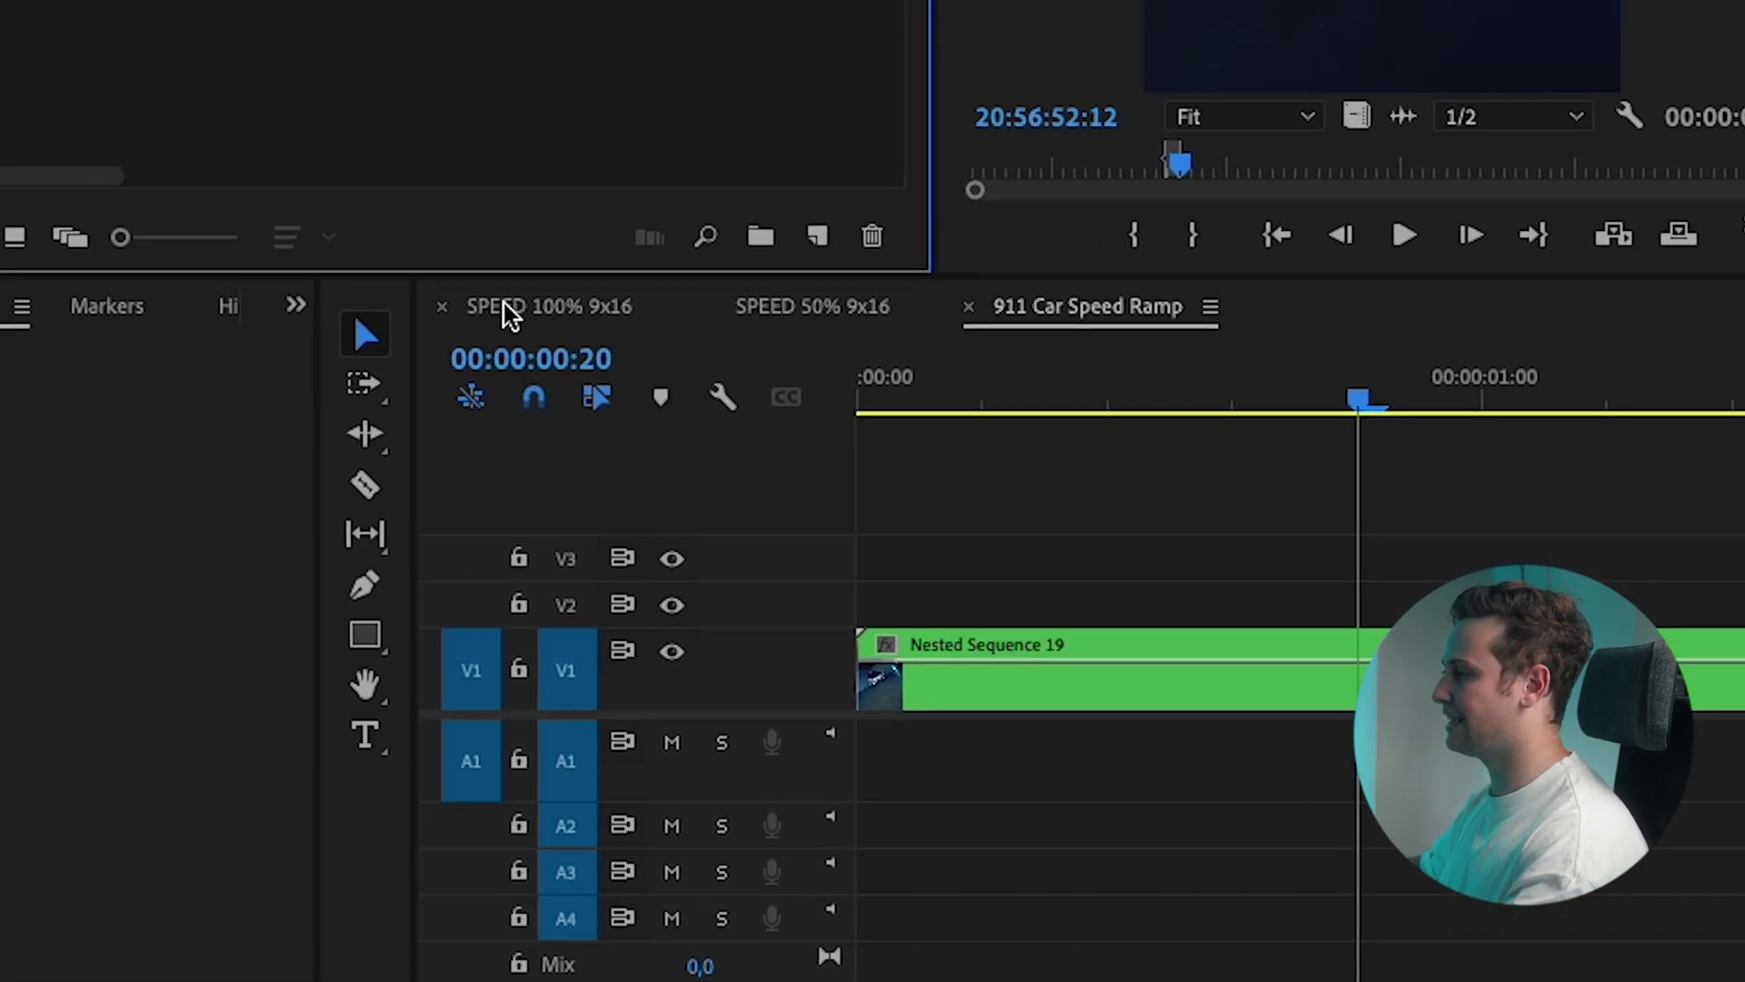
Step: Preview the ramped clips in the SPEED 100% 9x16 preset sequence and copy its second clip
{"action": "left_click", "coordinate": [502, 306]}
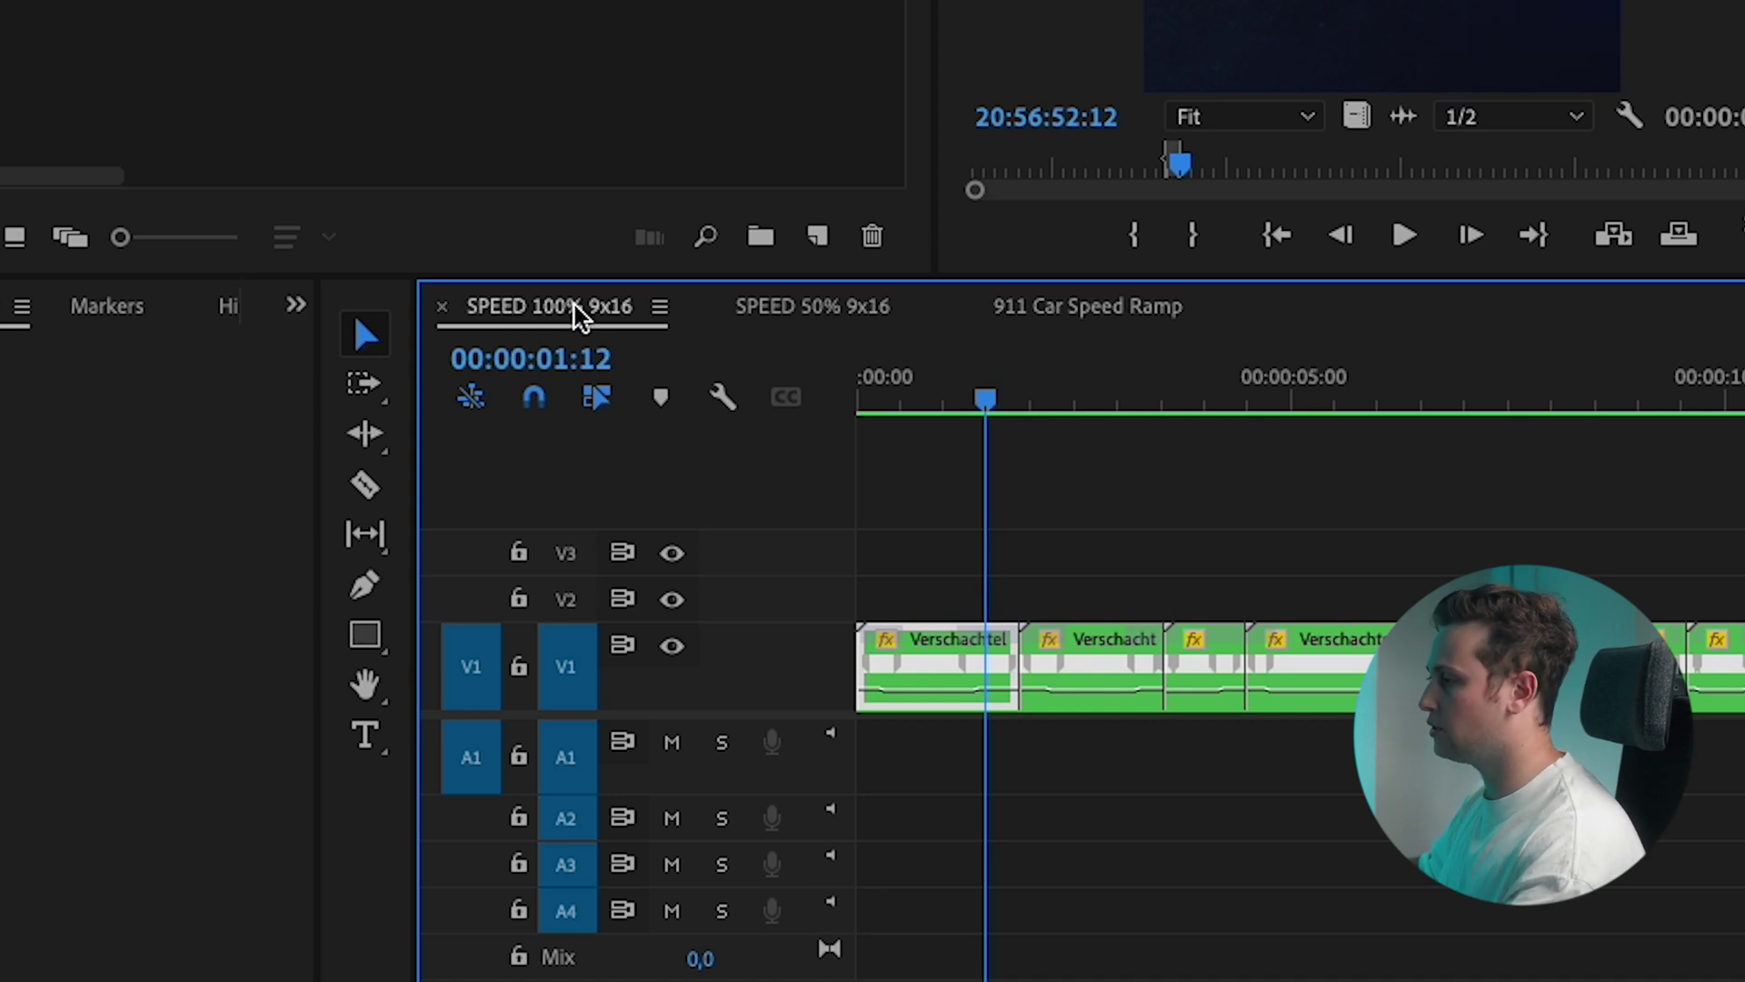
{"action": "left_click", "coordinate": [794, 318]}
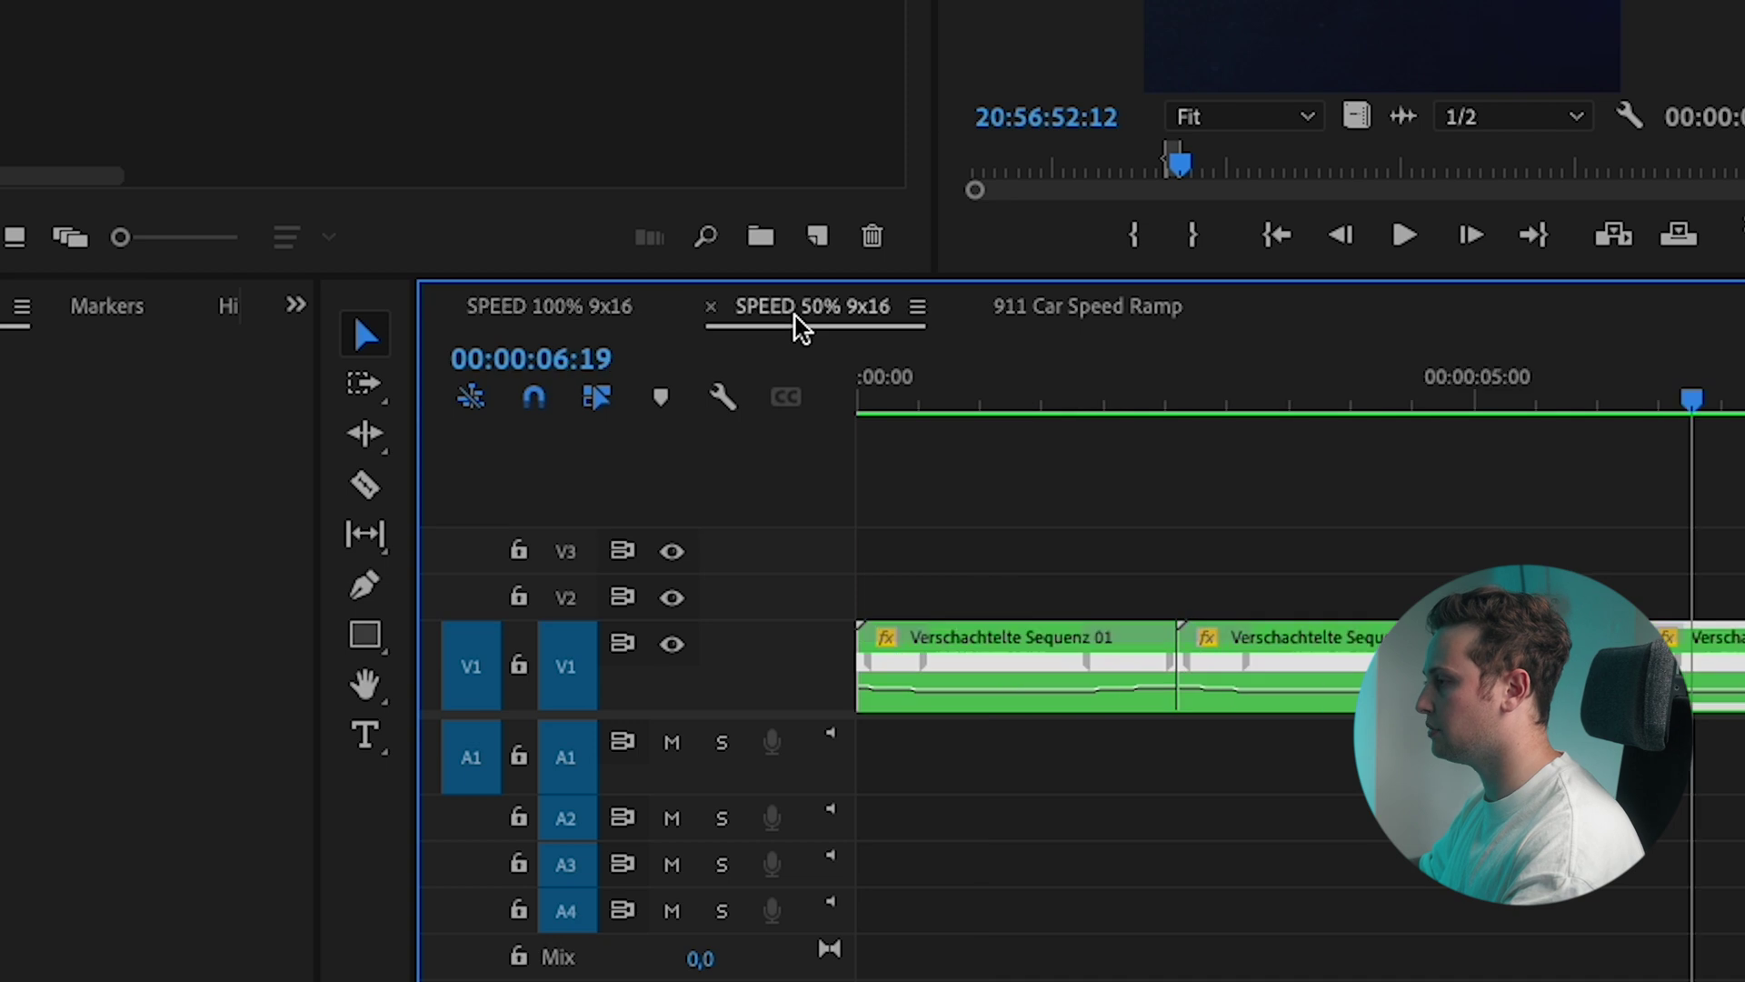
{"action": "left_click", "coordinate": [627, 309]}
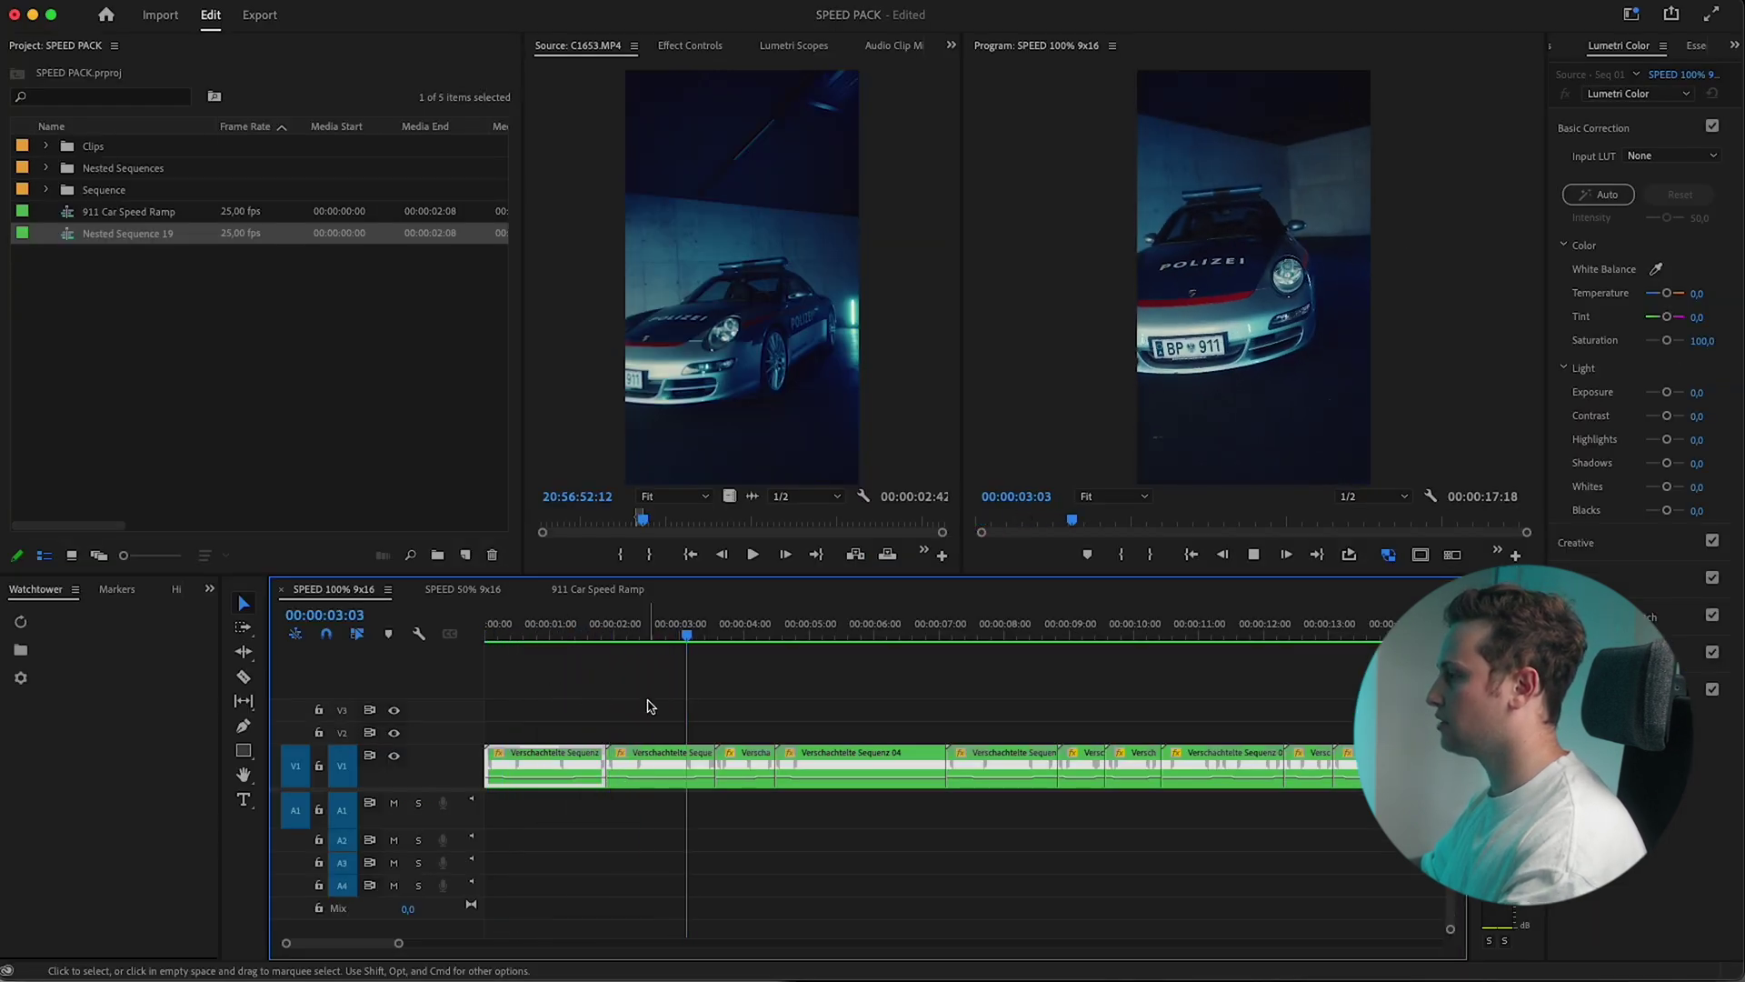
{"action": "left_click_drag", "start_coordinate": [678, 626], "coordinate": [623, 628]}
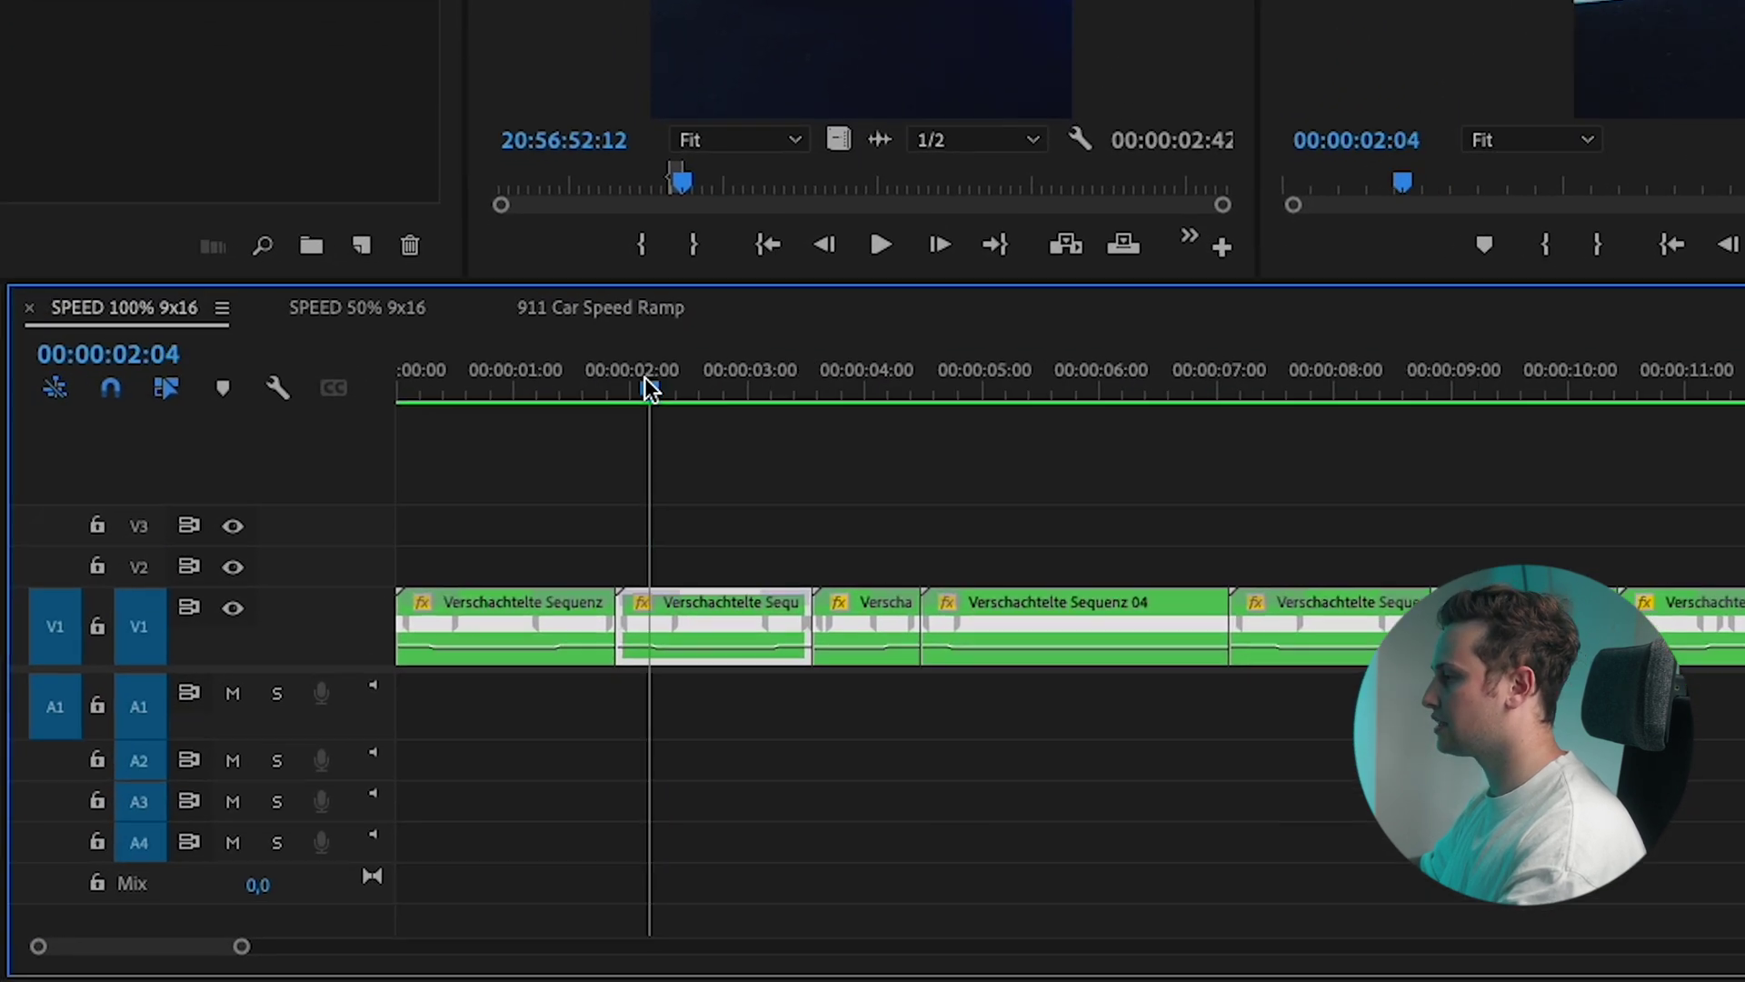
{"action": "left_click_drag", "start_coordinate": [646, 387], "coordinate": [734, 387]}
{"action": "key", "text": "space"}
{"action": "key", "text": "space"}
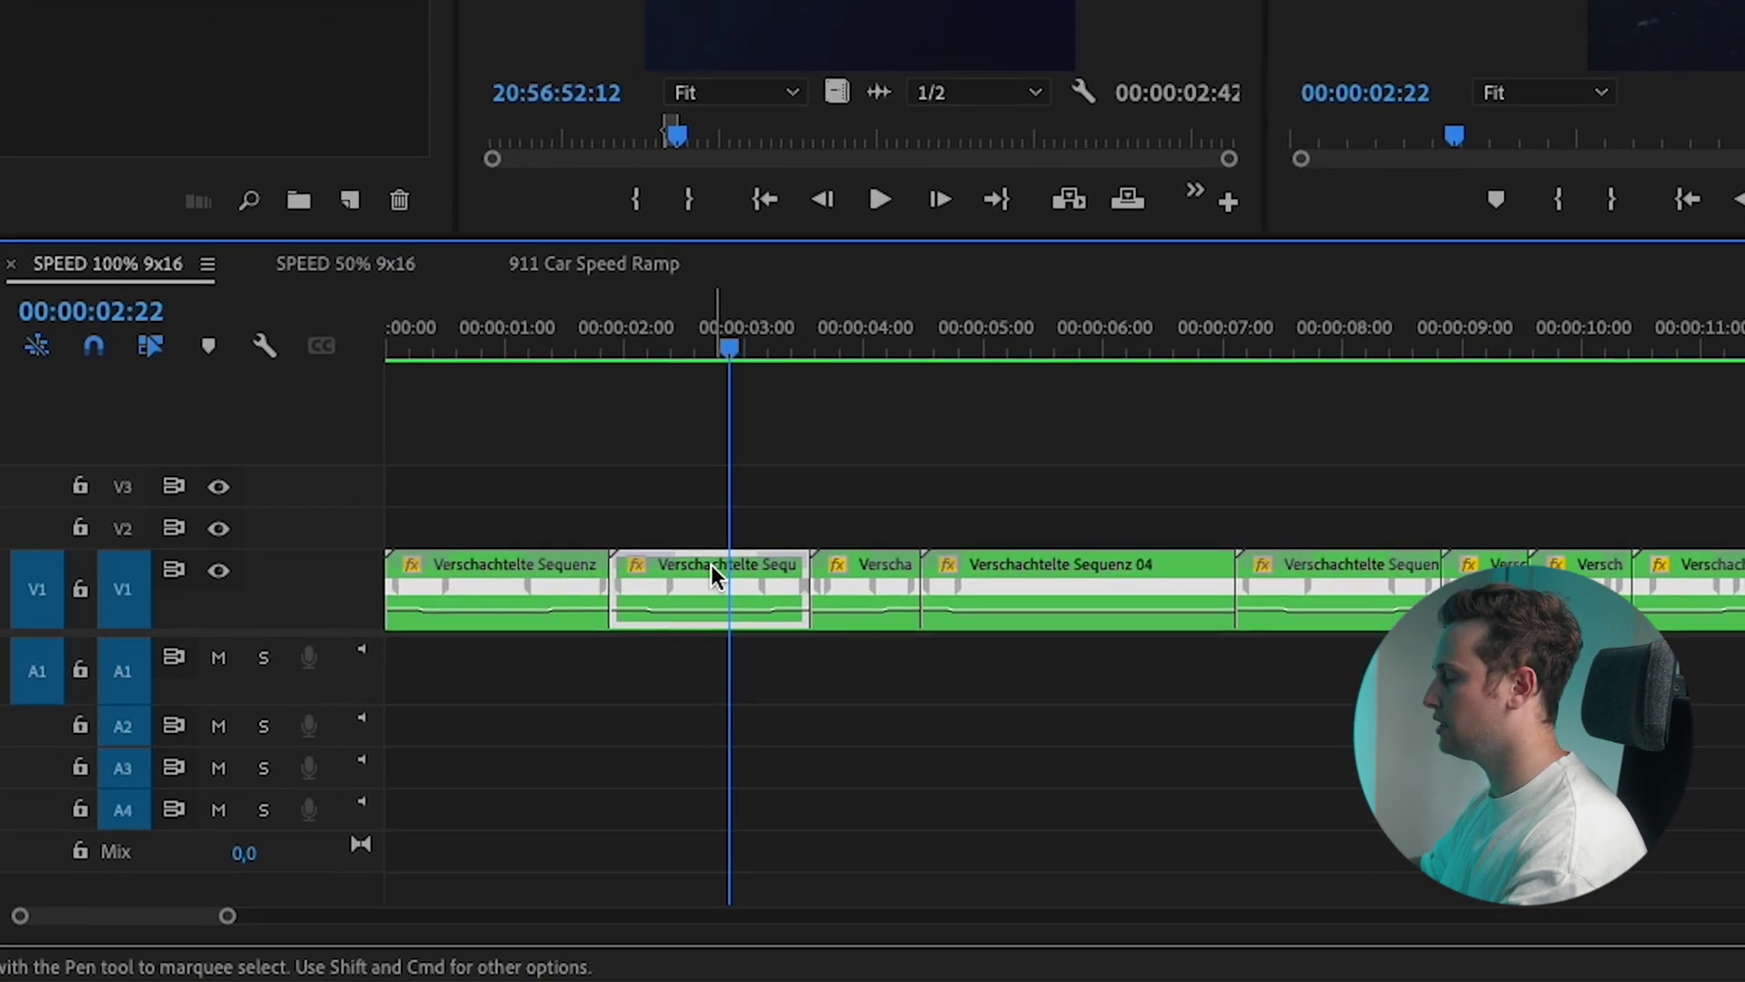
{"action": "right_click", "coordinate": [711, 568]}
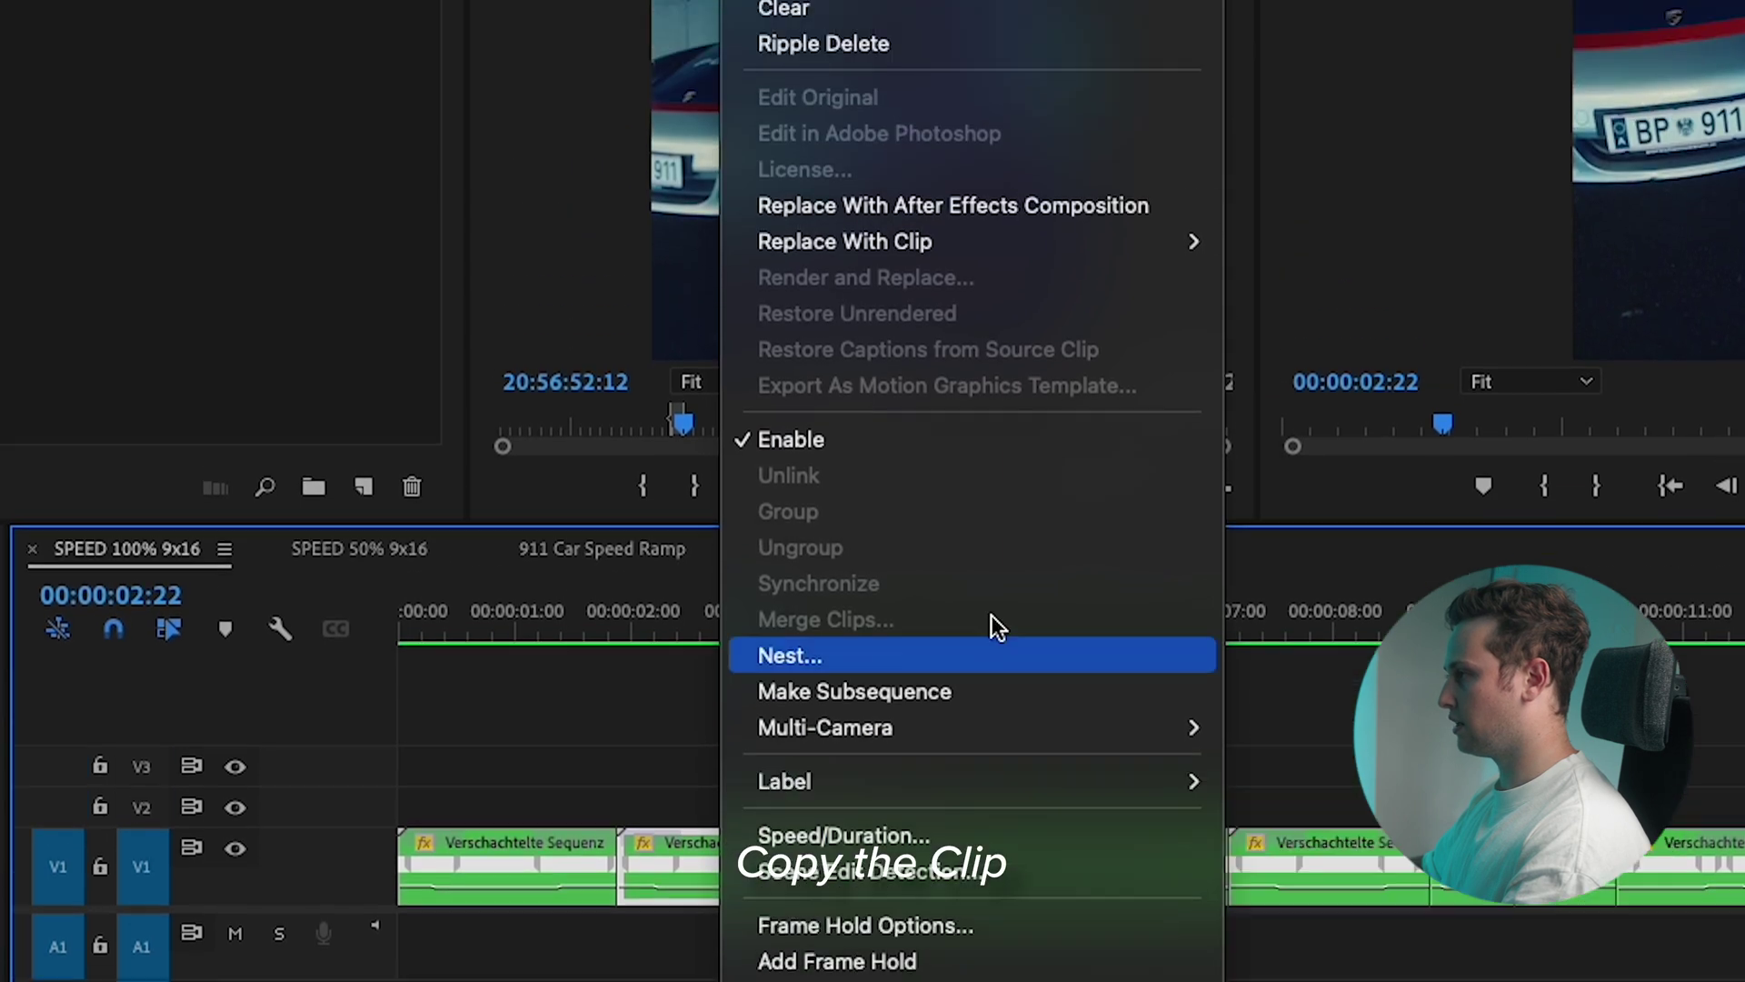
{"action": "left_click", "coordinate": [862, 307]}
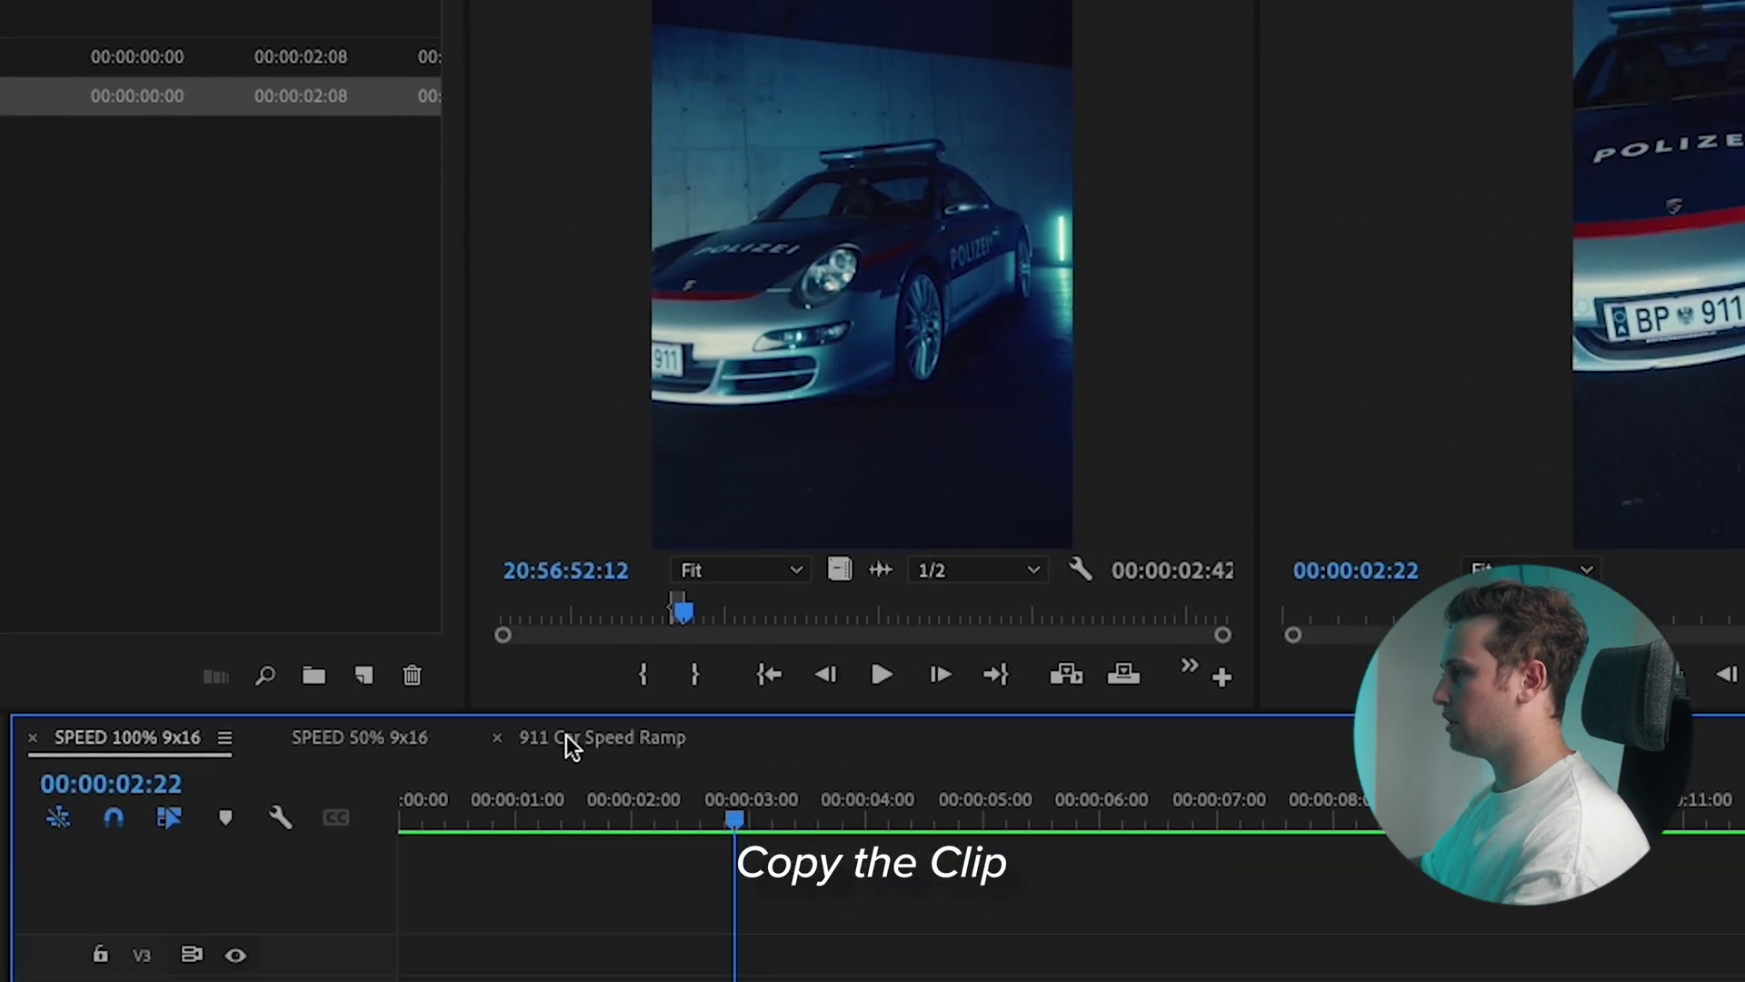
Step: Paste only the copied Time Remapping attribute onto the nested clip in 911 Car Speed Ramp and render the preview
{"action": "left_click", "coordinate": [565, 740]}
{"action": "left_click", "coordinate": [602, 491]}
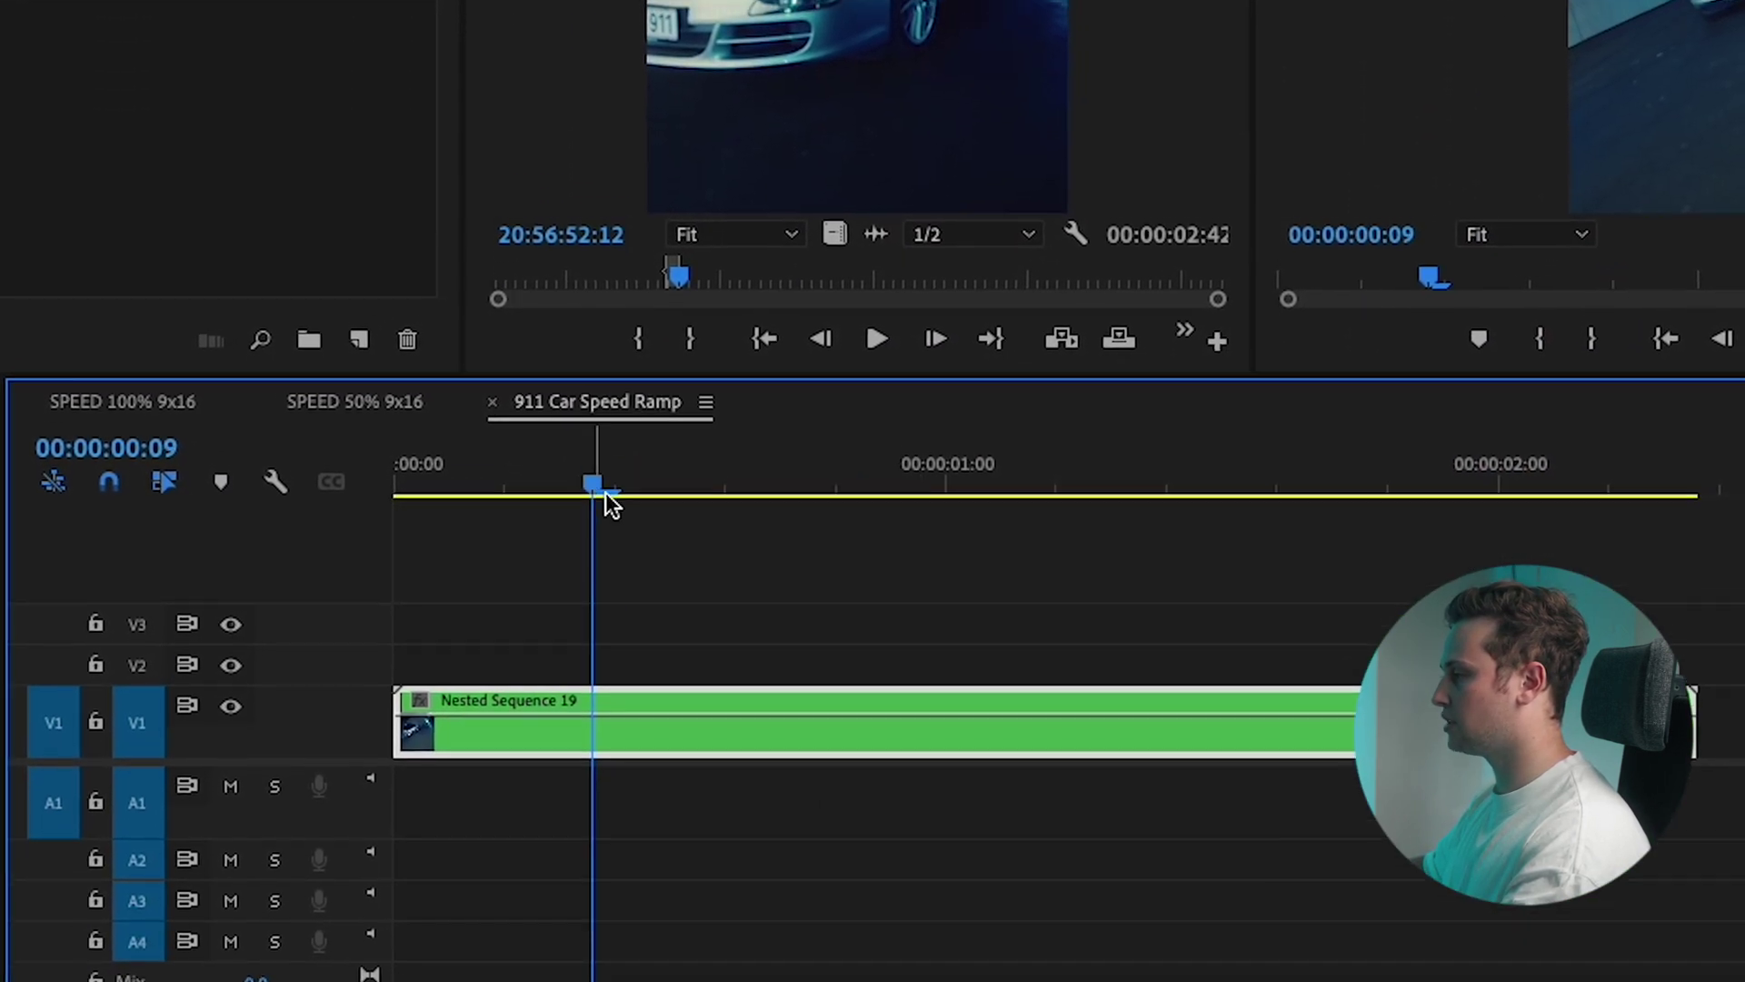
{"action": "right_click", "coordinate": [740, 738]}
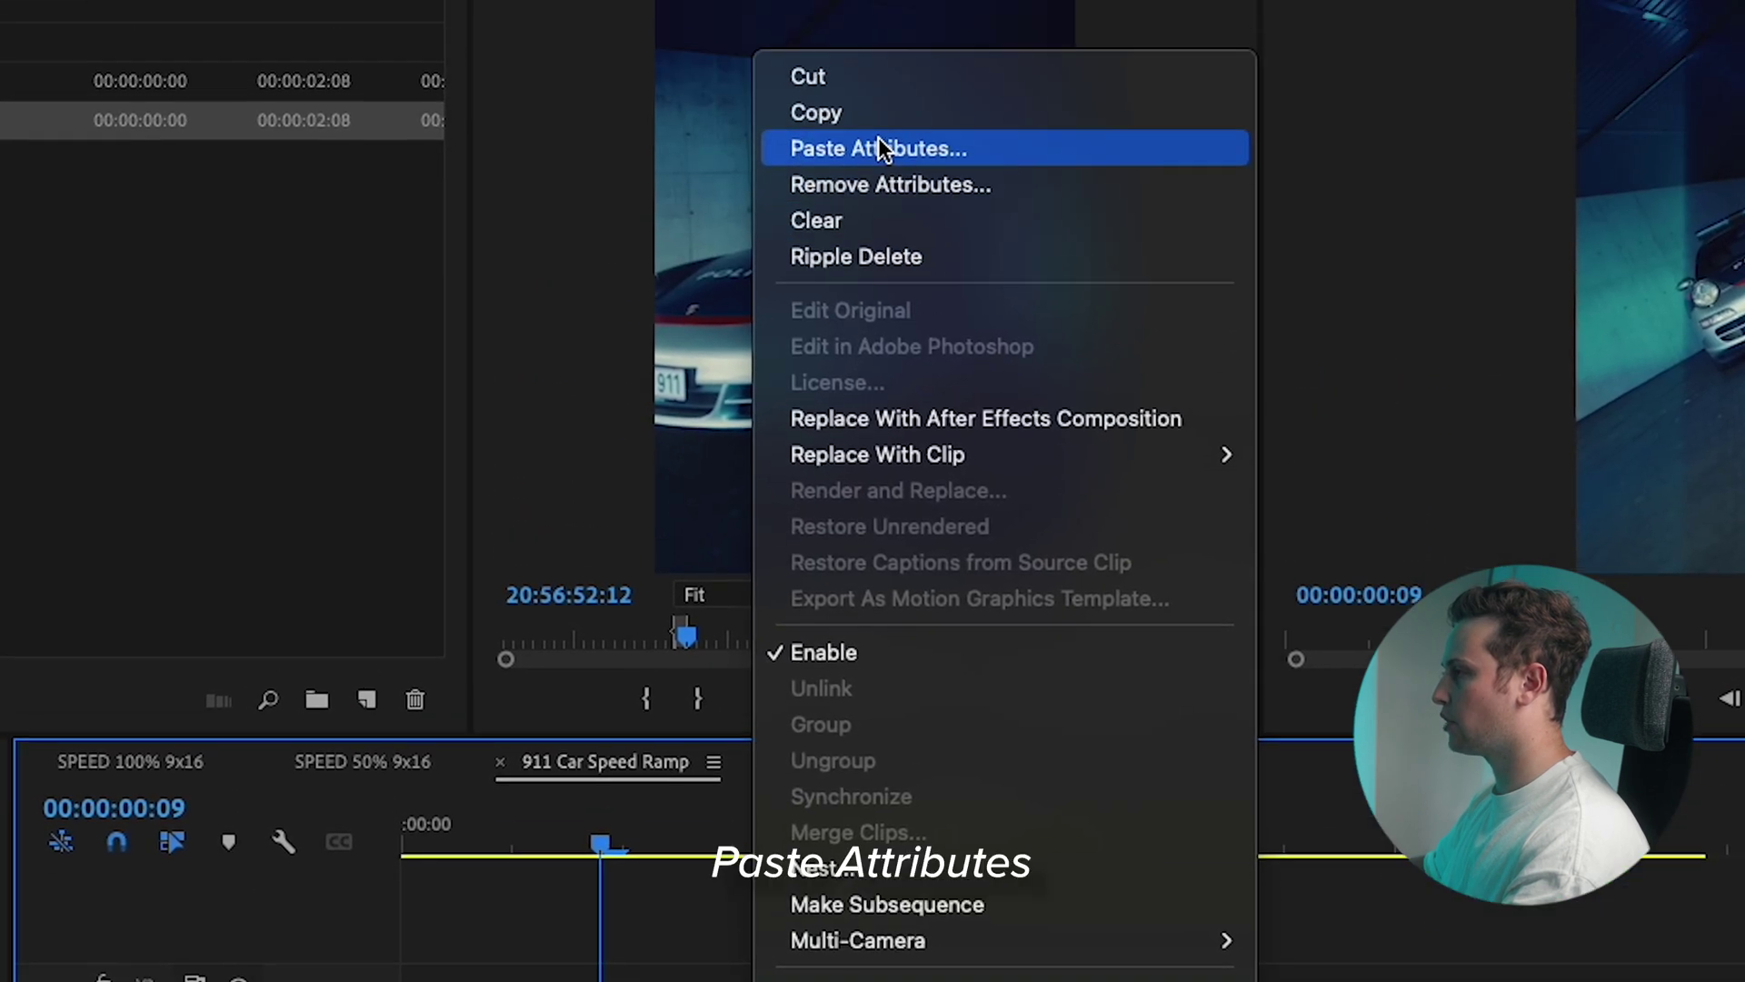
{"action": "left_click", "coordinate": [878, 148]}
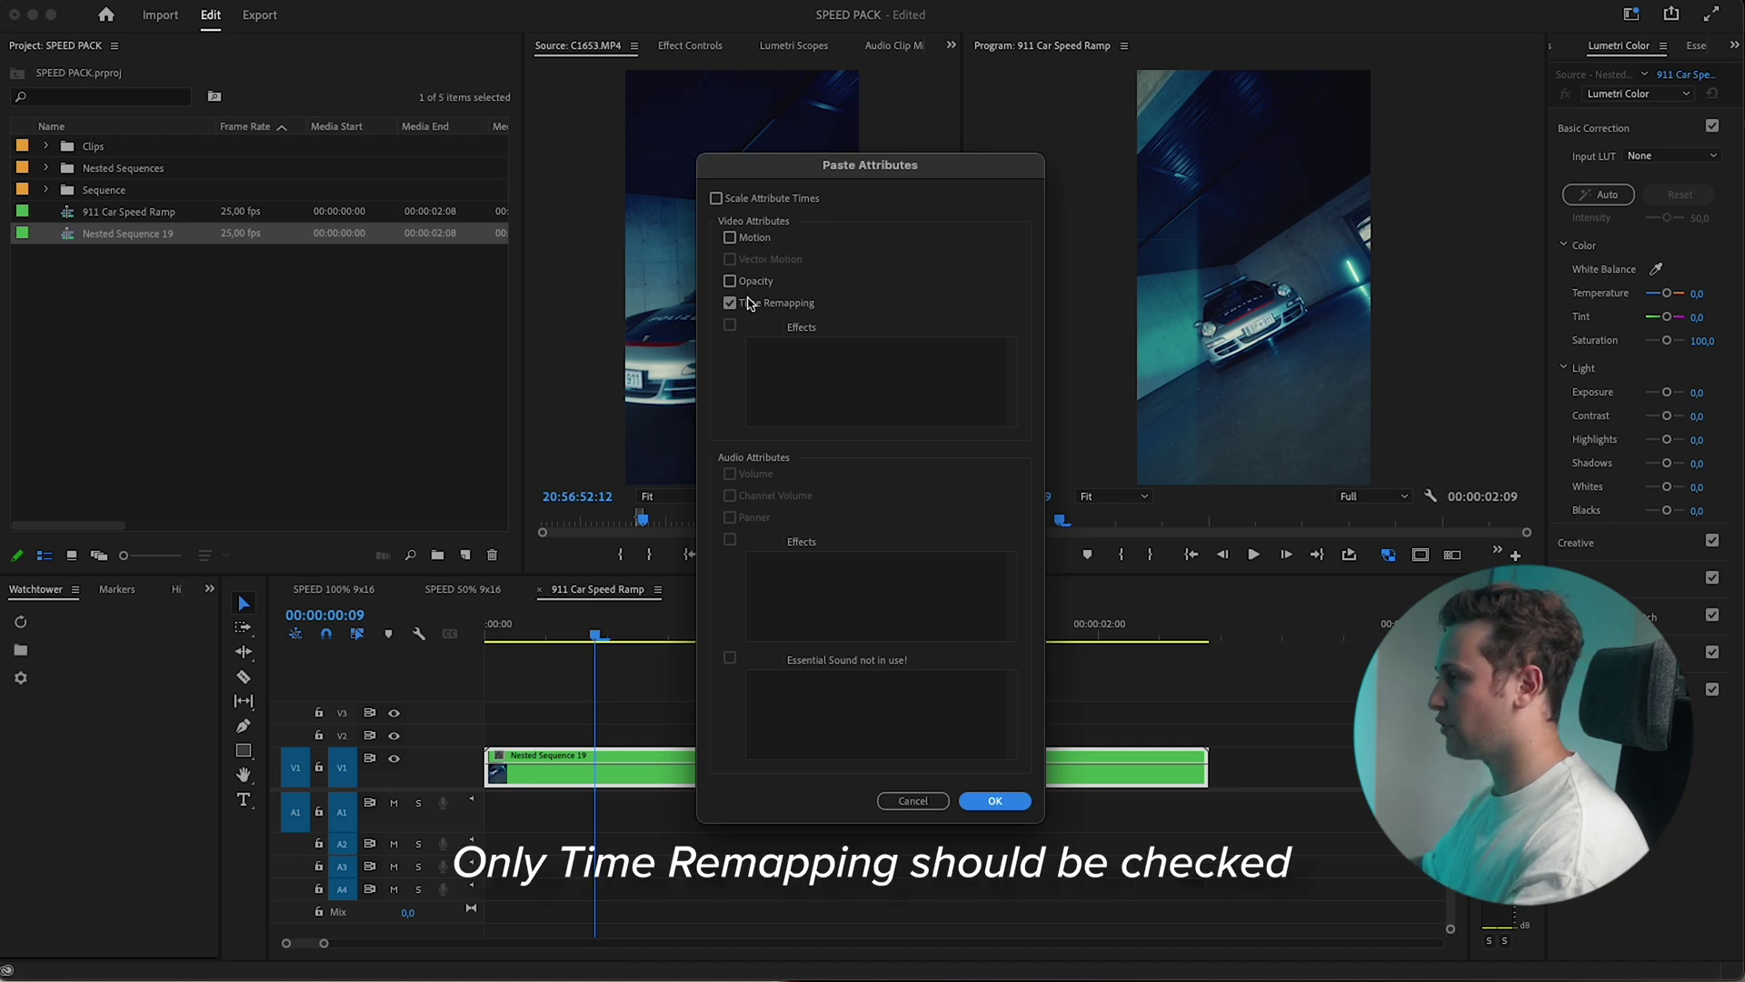
{"action": "left_click", "coordinate": [995, 801]}
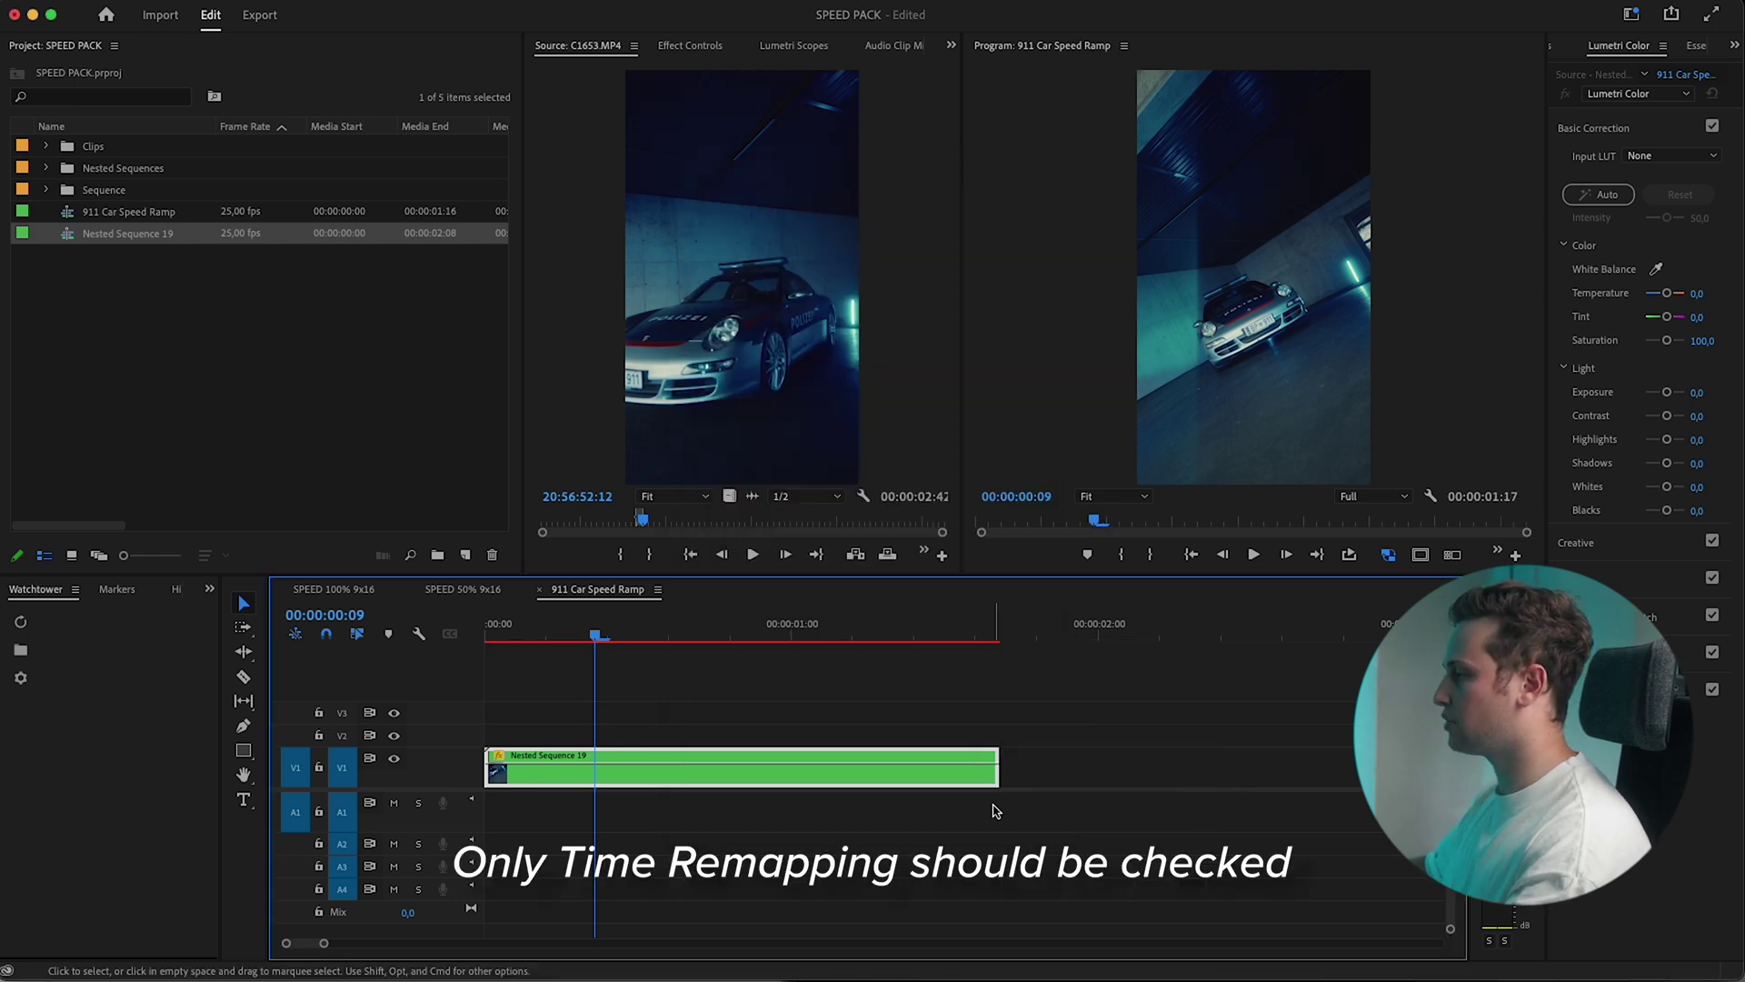
{"action": "left_click", "coordinate": [792, 632]}
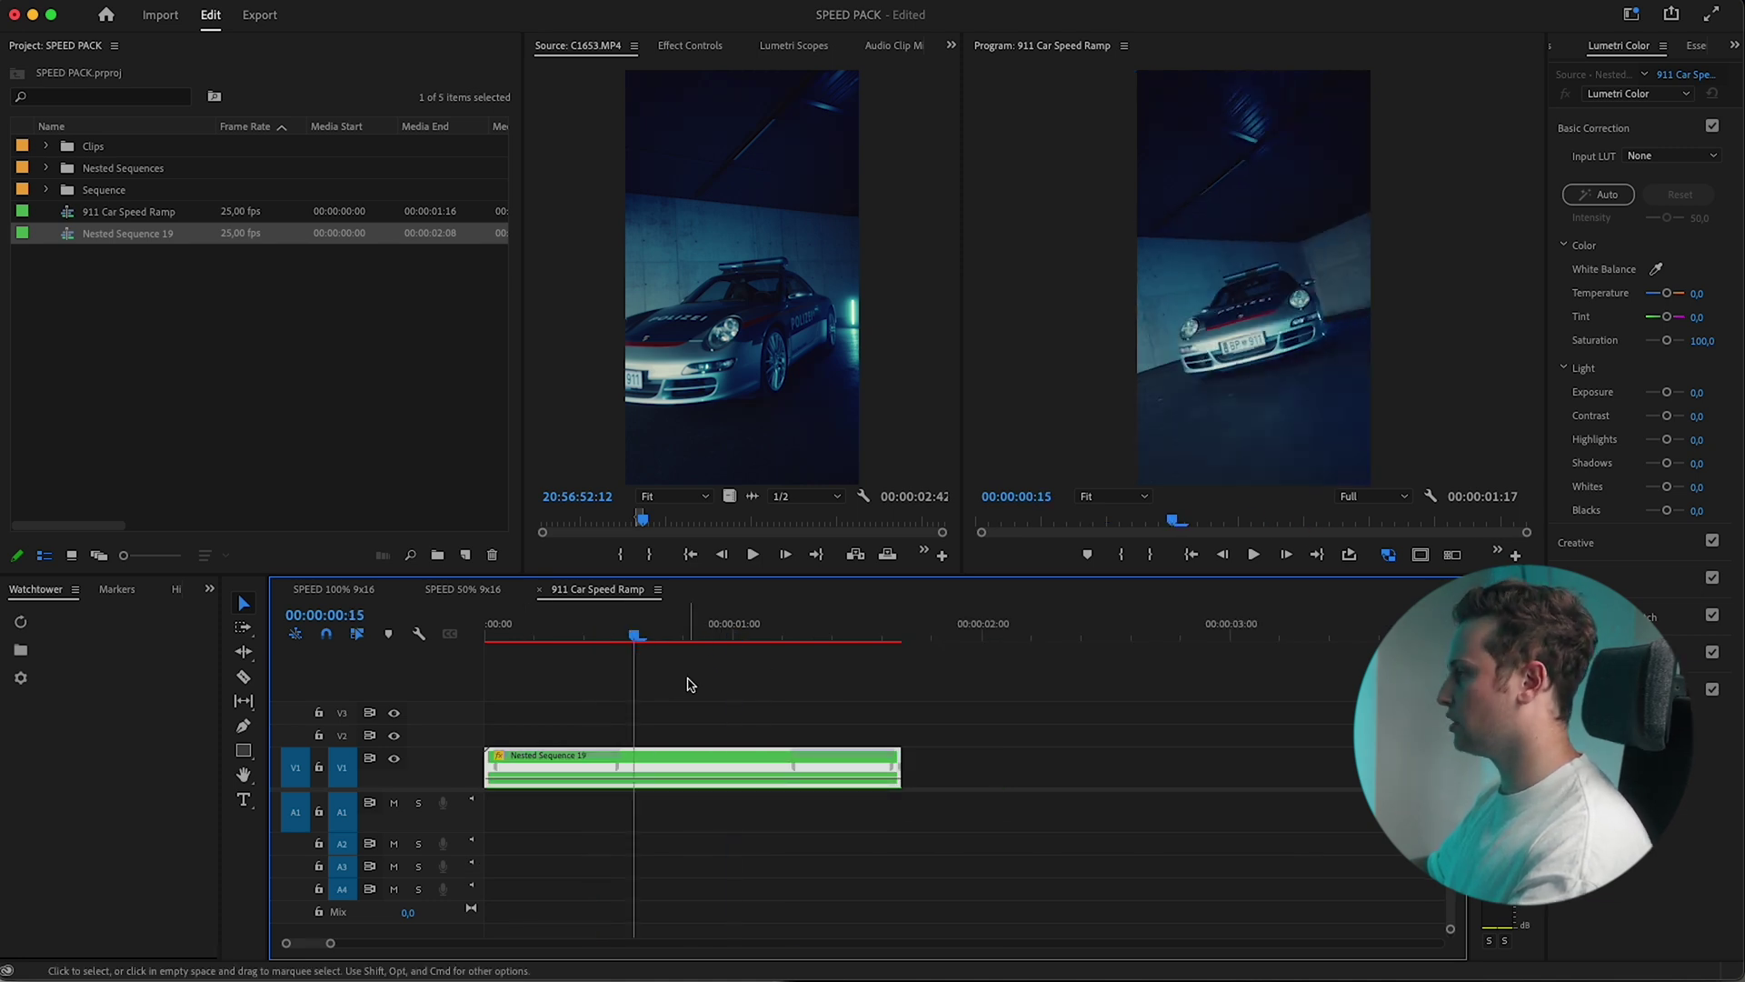
{"action": "key", "text": "Return"}
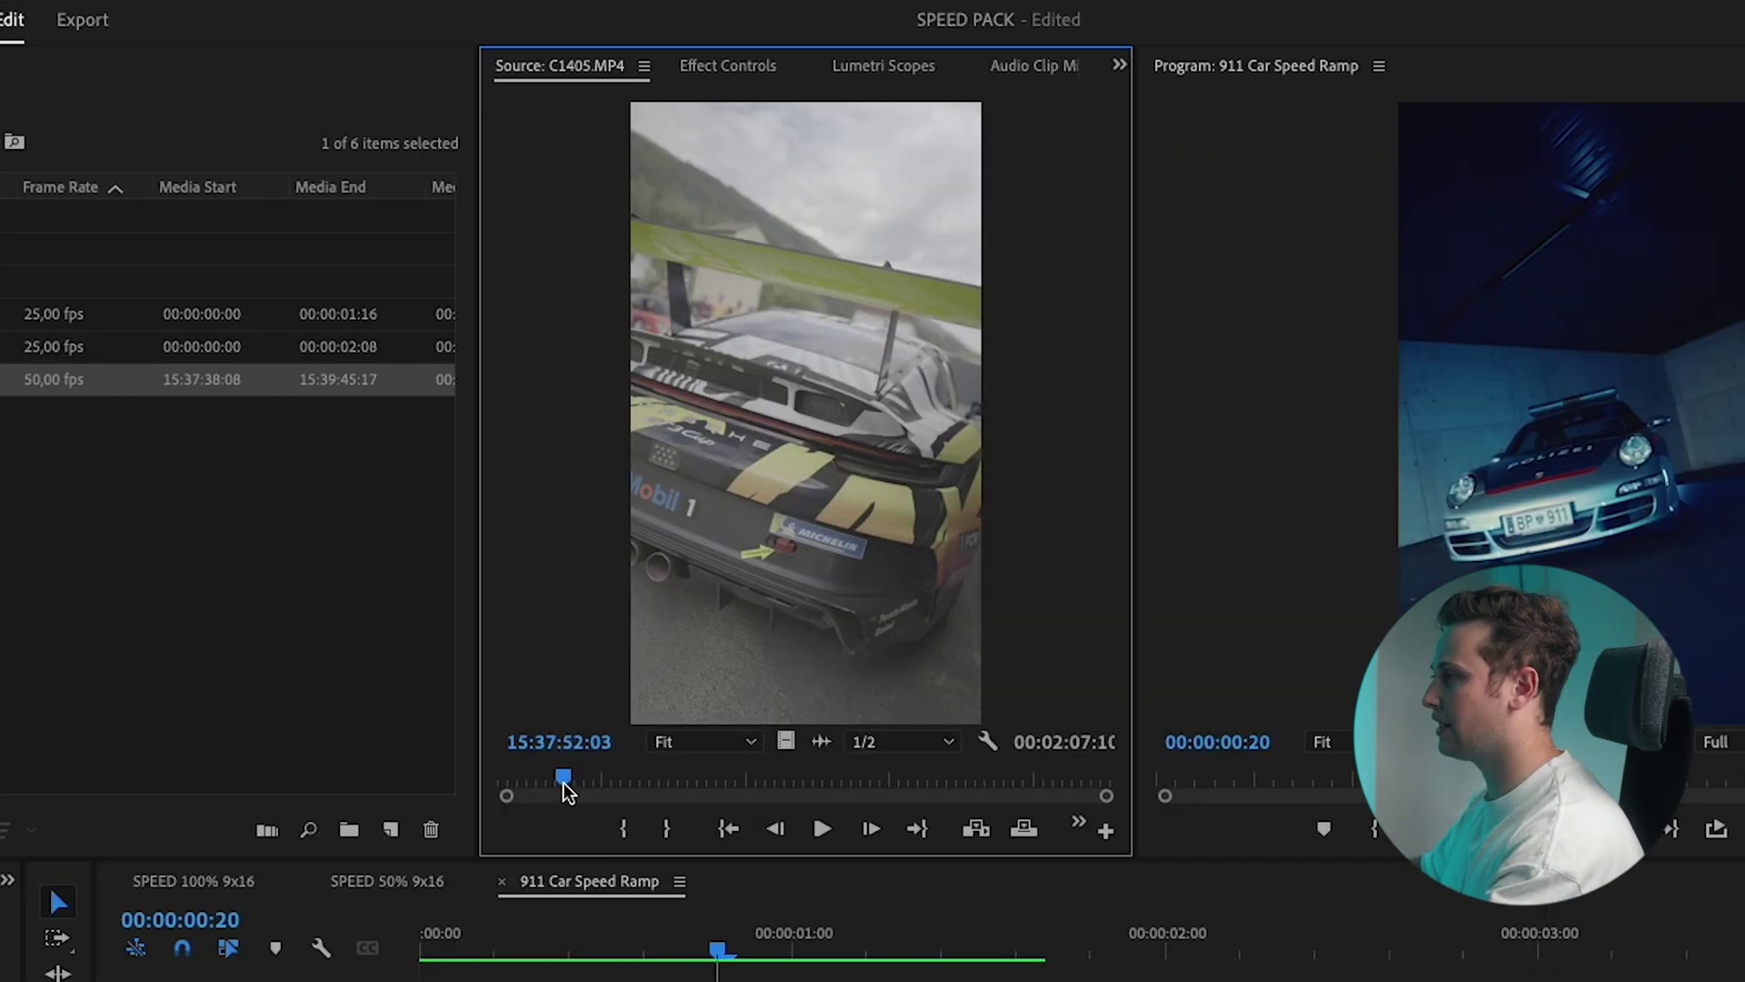
Step: Mark a passage of C1405.MP4 showing the white race car and append it directly after Nested Sequence 19
{"action": "left_click_drag", "start_coordinate": [563, 783], "coordinate": [722, 783]}
{"action": "key", "text": "space"}
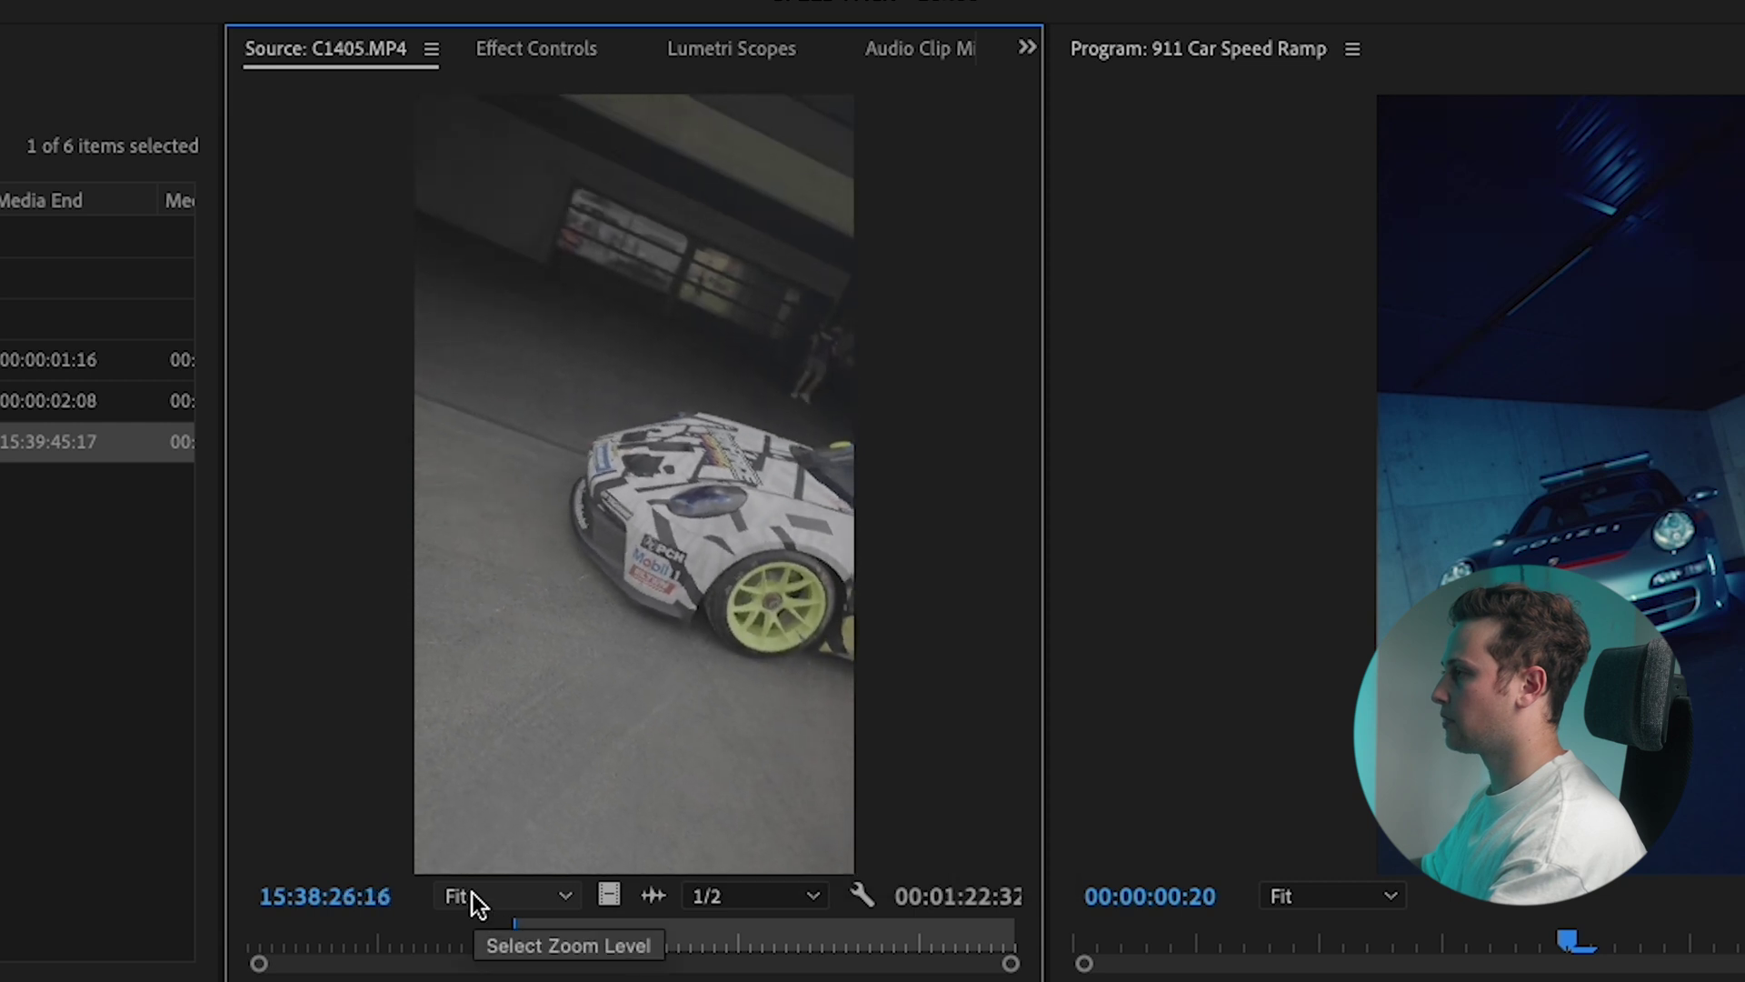
{"action": "key", "text": "o"}
{"action": "key", "text": "space"}
{"action": "left_click_drag", "start_coordinate": [608, 895], "coordinate": [563, 741]}
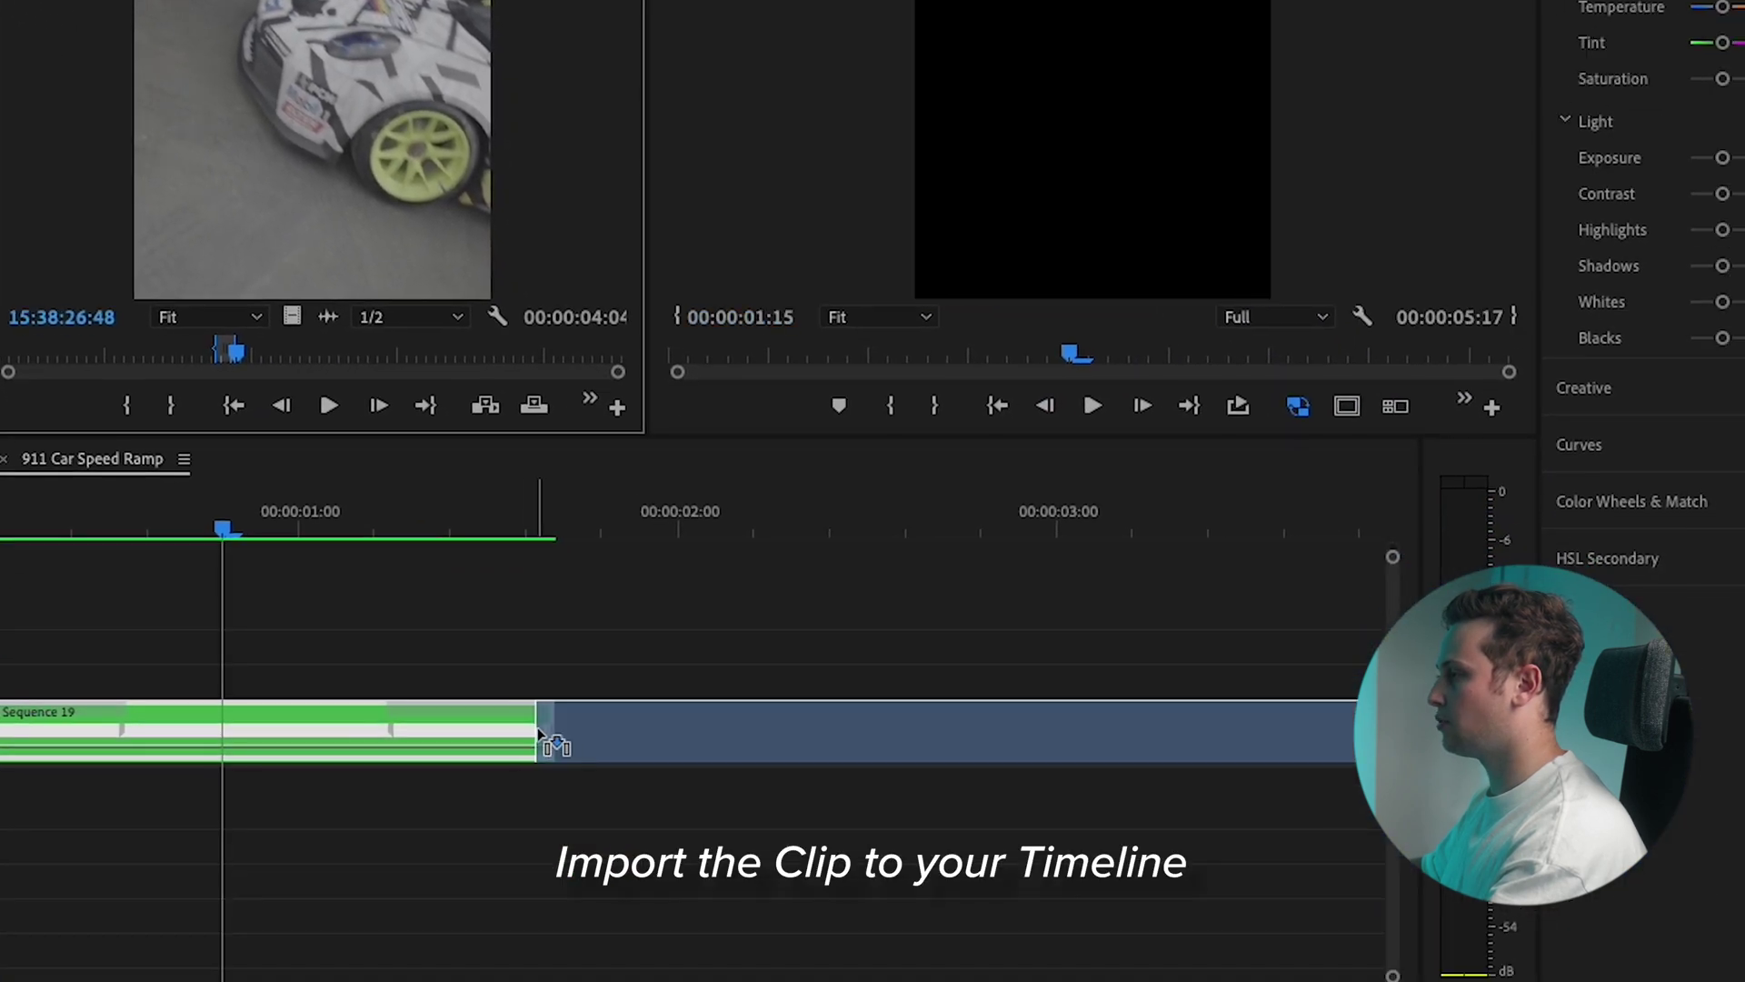
{"action": "scroll", "coordinate": [503, 705], "scroll_direction": "down", "scroll_amount": 4}
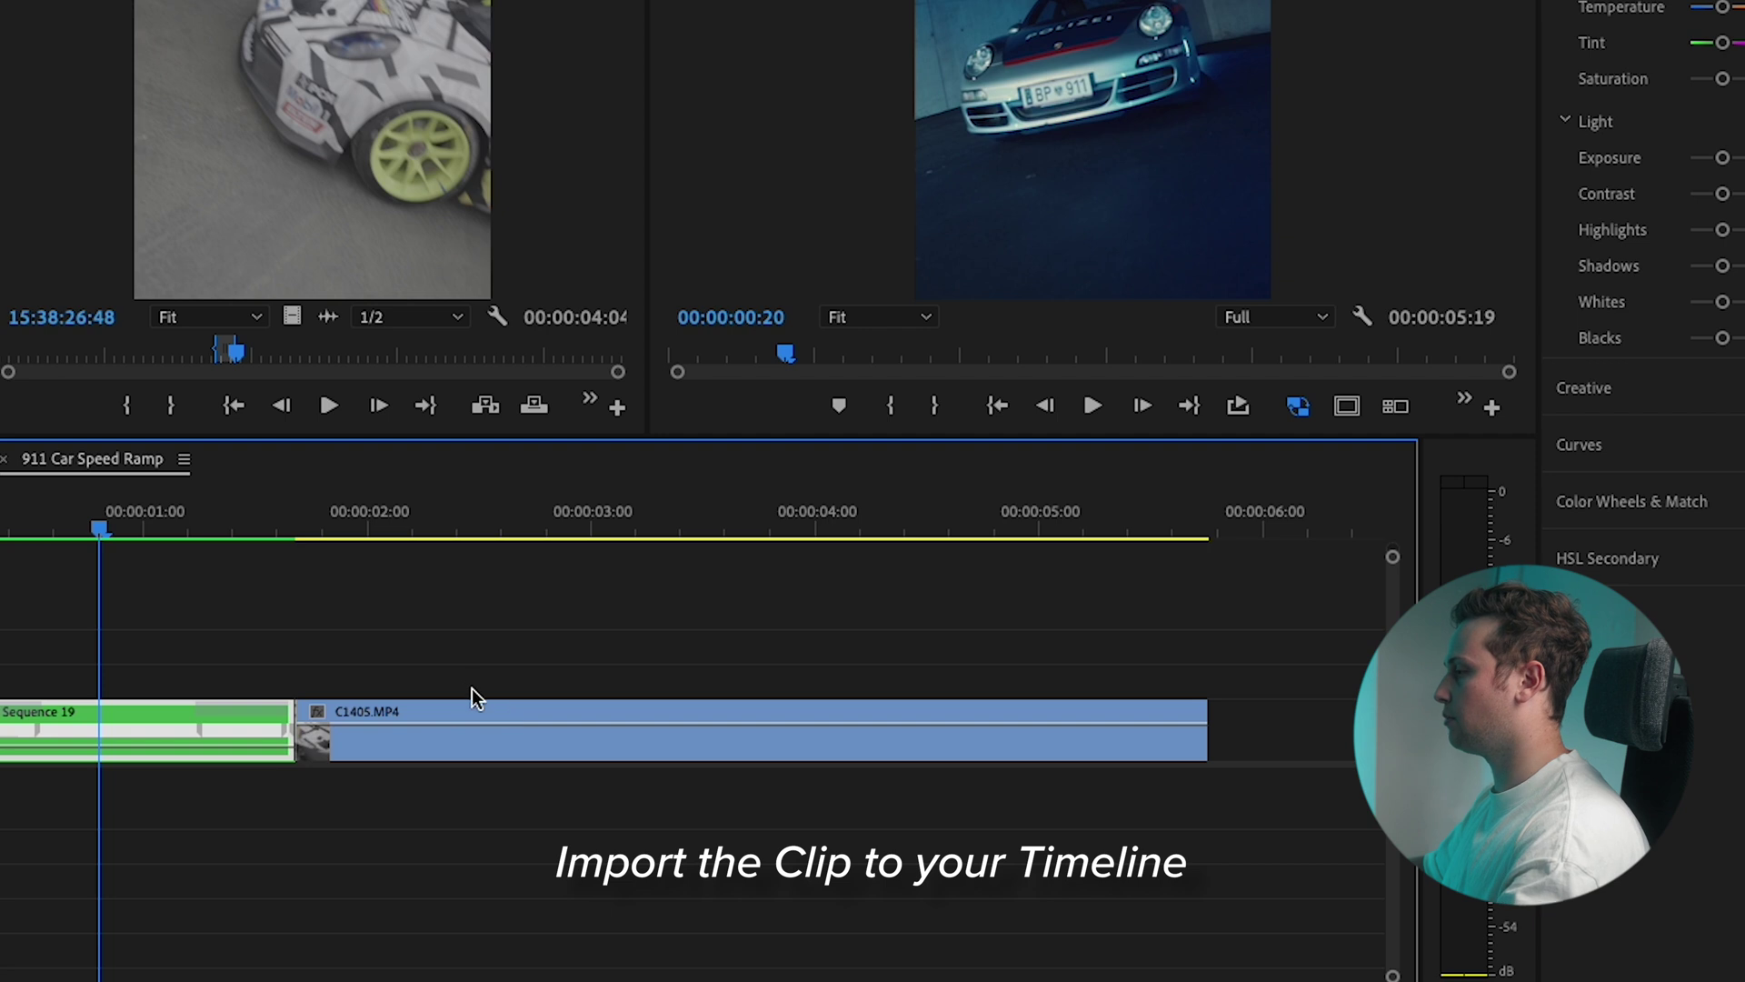
Step: Nest the added C1405.MP4 clip in the 911 Car Speed Ramp sequence, keeping the default name
{"action": "left_click", "coordinate": [484, 526]}
{"action": "right_click", "coordinate": [736, 731]}
{"action": "left_click", "coordinate": [770, 542]}
{"action": "key", "text": "Return"}
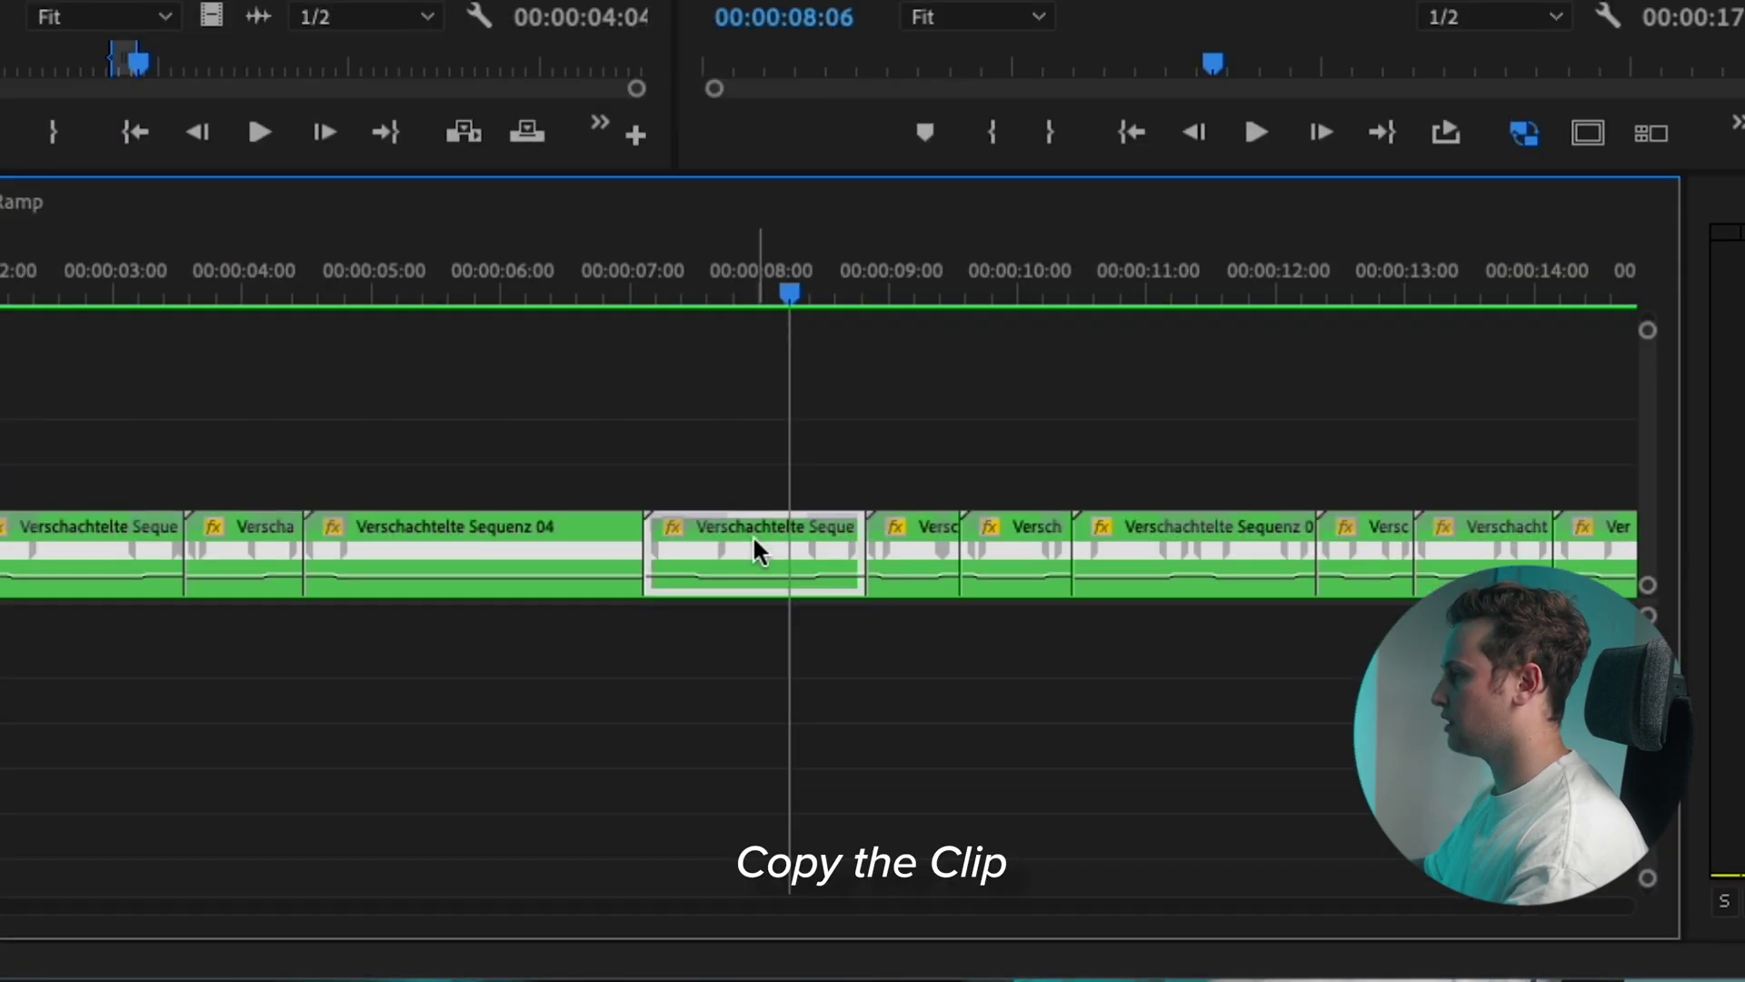
Step: Copy the ramped clip after Verschachtelte Sequenz 04 in SPEED 100% 9x16 and paste its attributes onto Nested Sequence 20
{"action": "right_click", "coordinate": [1007, 766]}
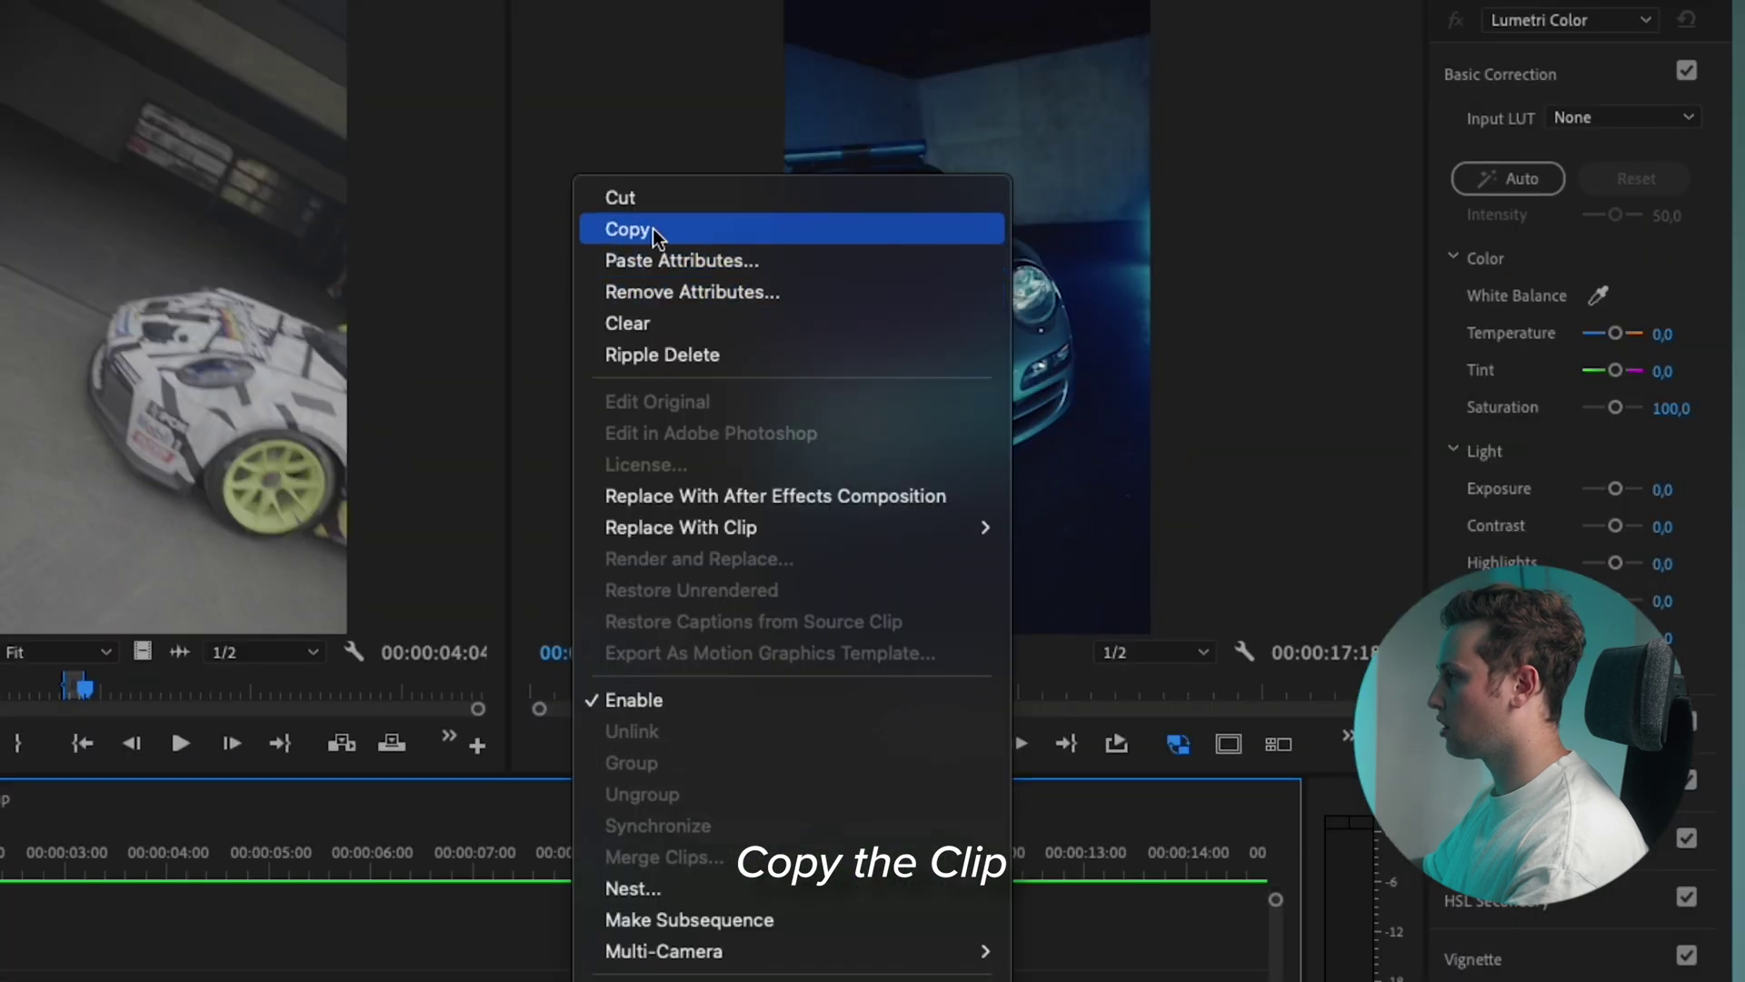
{"action": "left_click", "coordinate": [653, 229]}
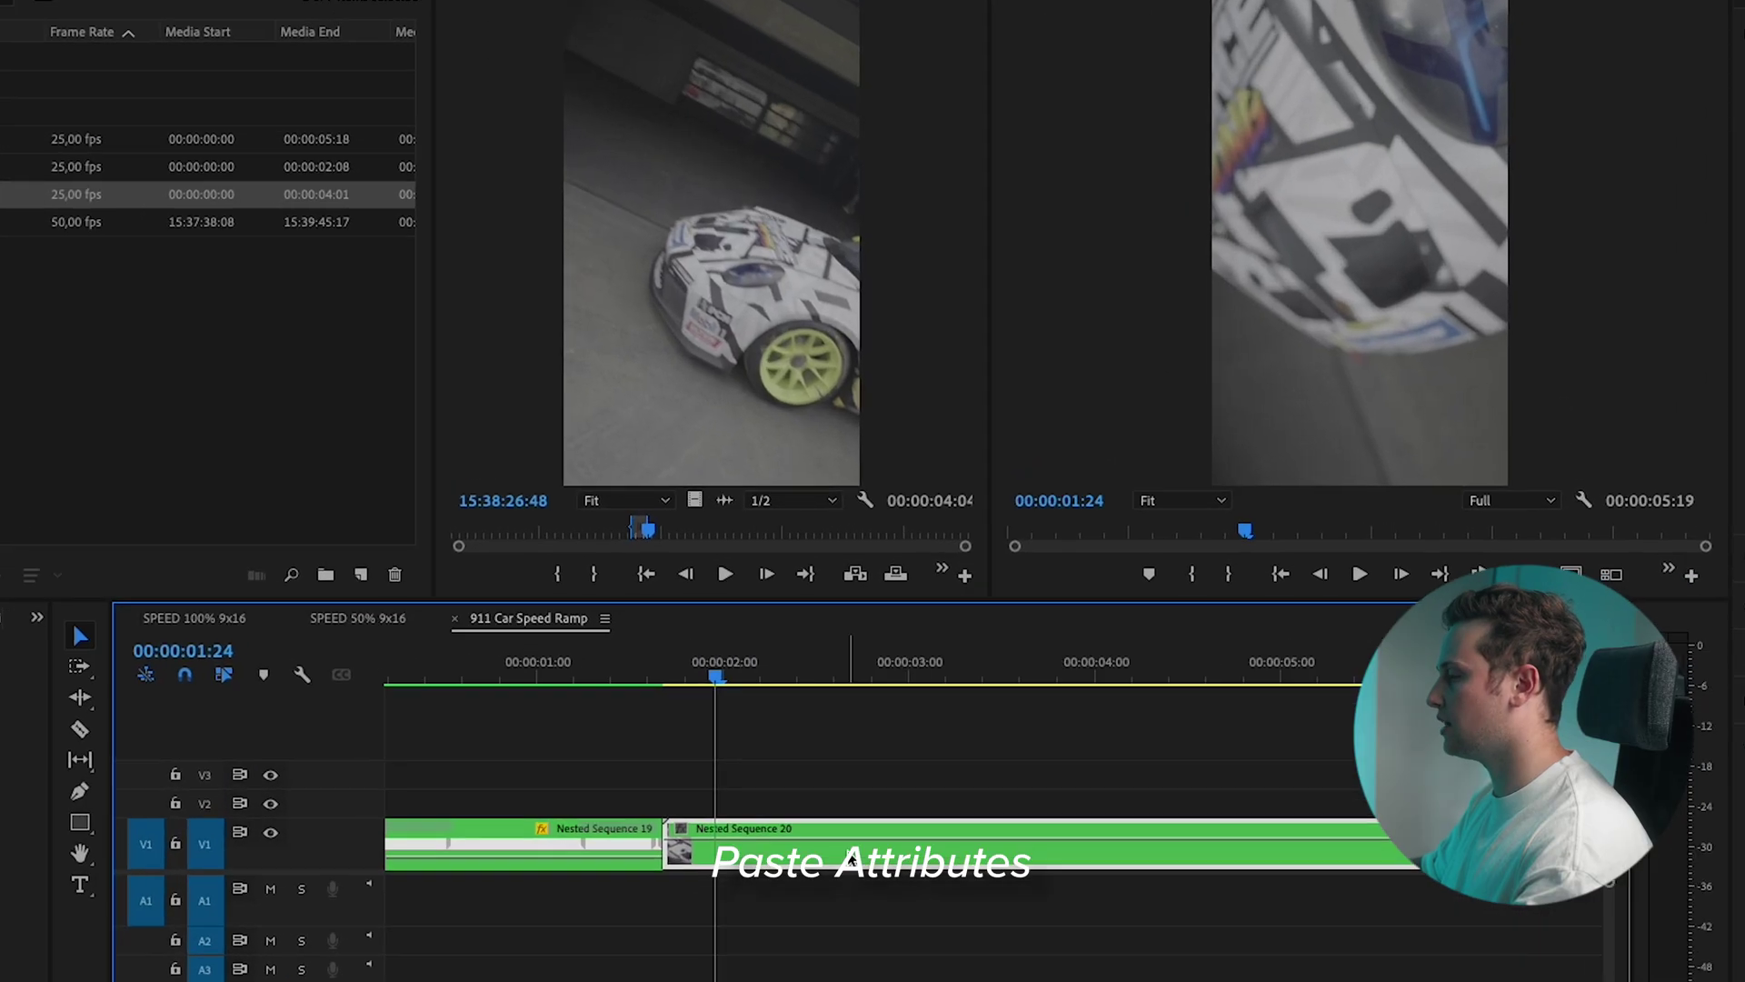
{"action": "right_click", "coordinate": [850, 859]}
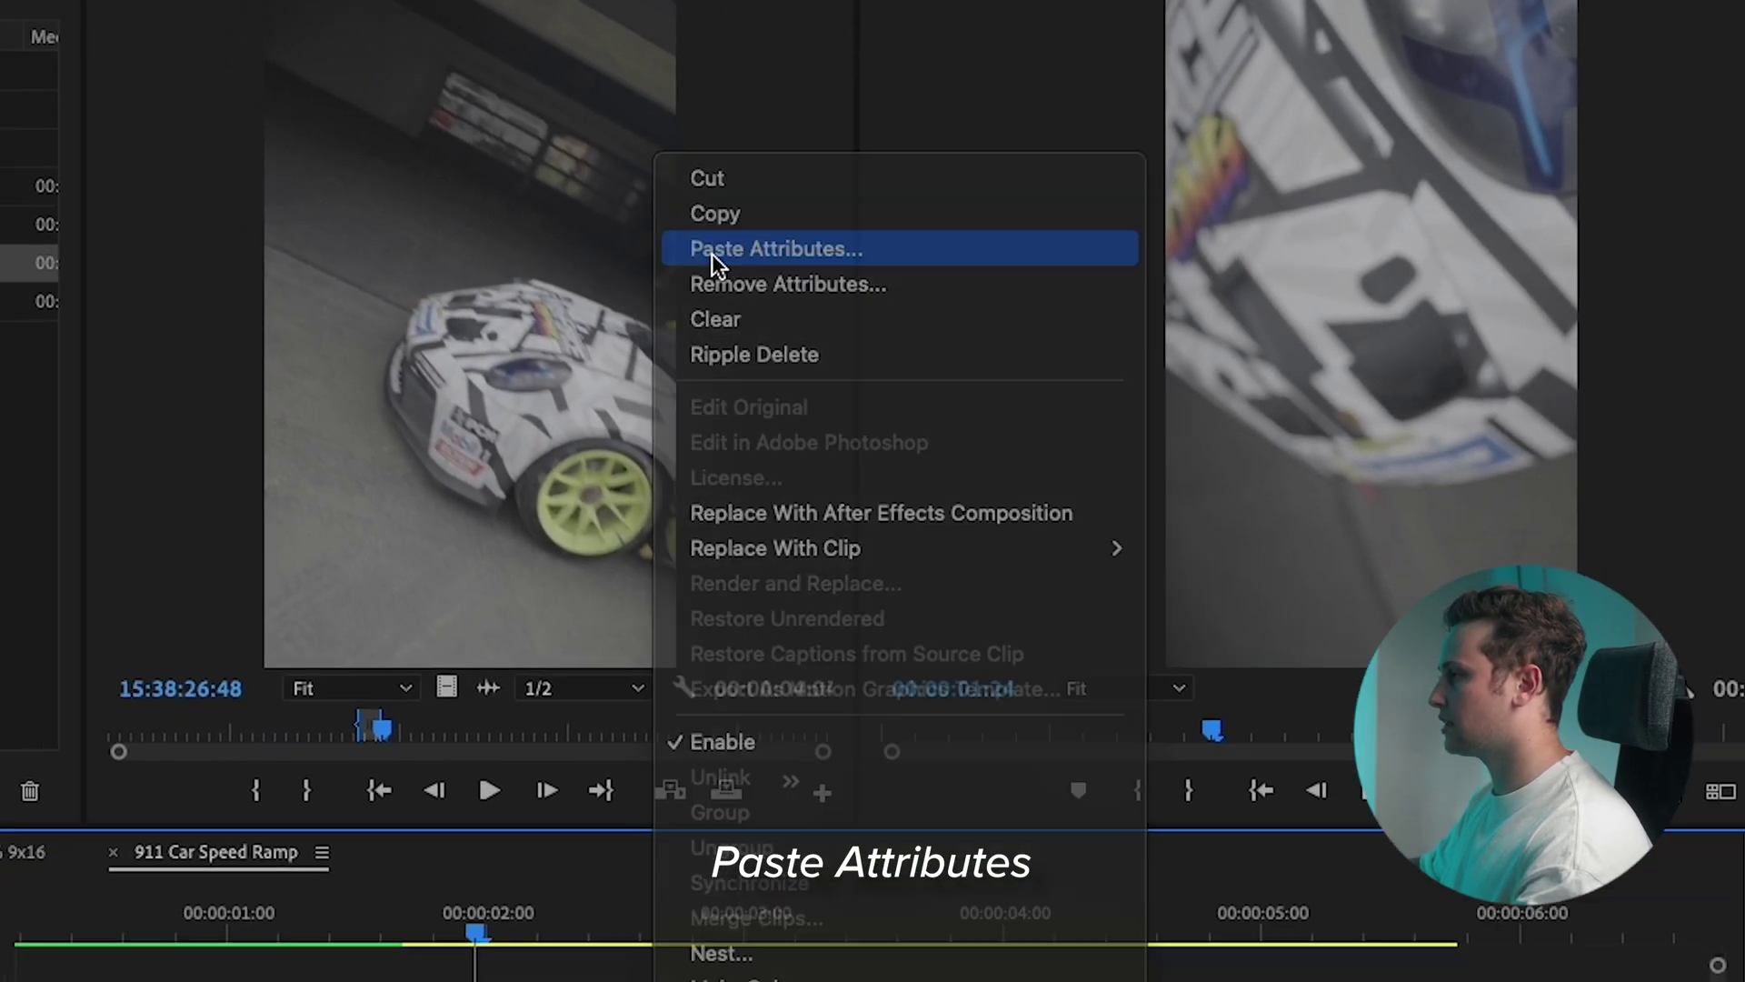
{"action": "left_click", "coordinate": [712, 253]}
{"action": "left_click", "coordinate": [942, 920]}
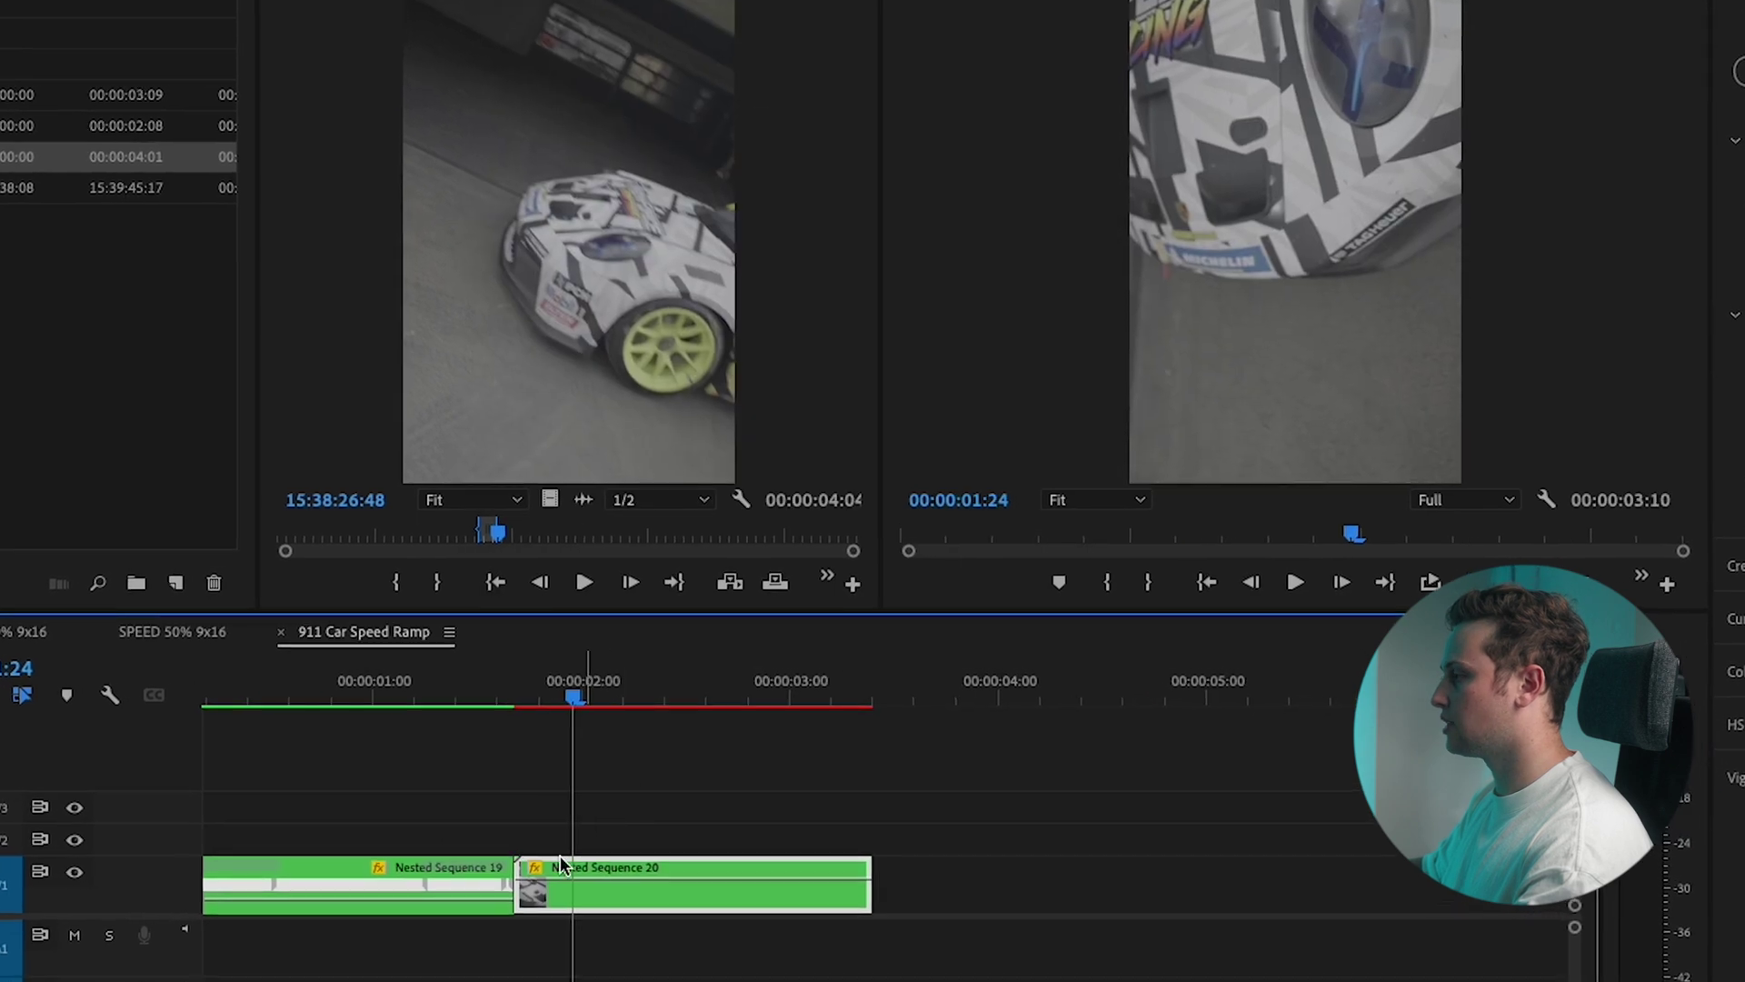
Step: Display the Time Remapping speed keyframes on Nested Sequence 20 in the timeline
{"action": "left_click", "coordinate": [536, 867]}
{"action": "mouse_move", "coordinate": [636, 957]}
{"action": "left_click", "coordinate": [781, 960]}
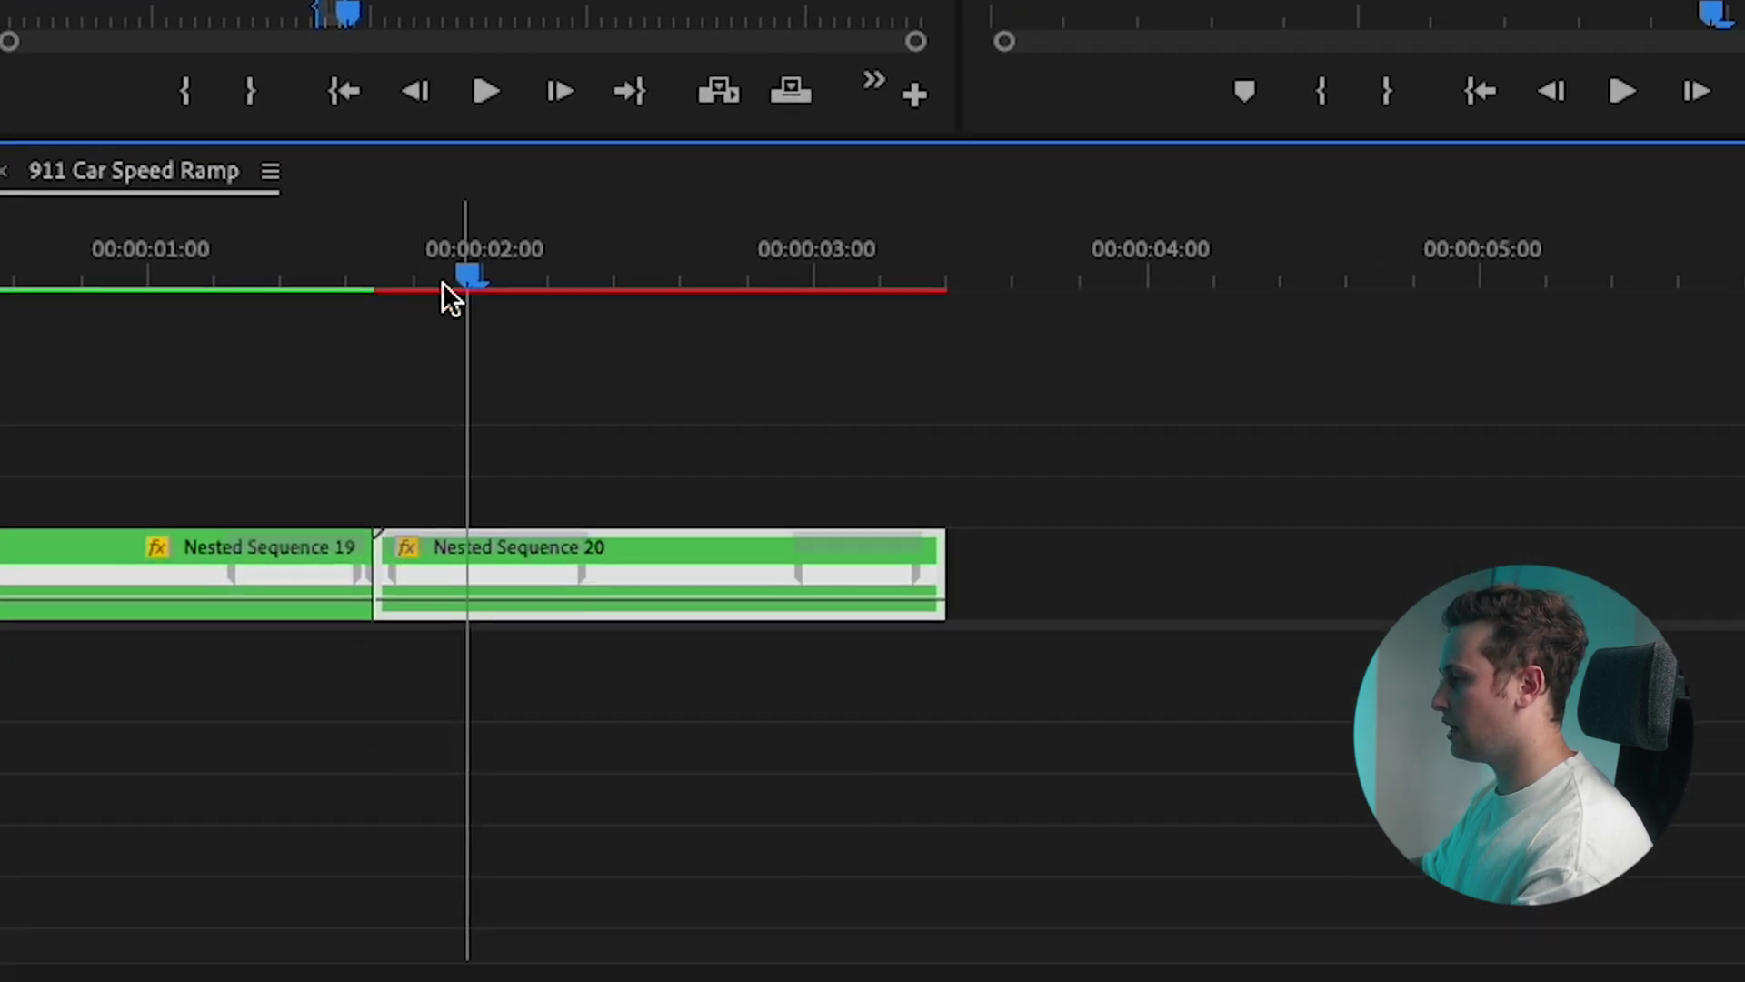
Step: Render the timeline and check the playback around the end of Nested Sequence 19
{"action": "left_click_drag", "start_coordinate": [444, 282], "coordinate": [333, 290]}
{"action": "key", "text": "Return"}
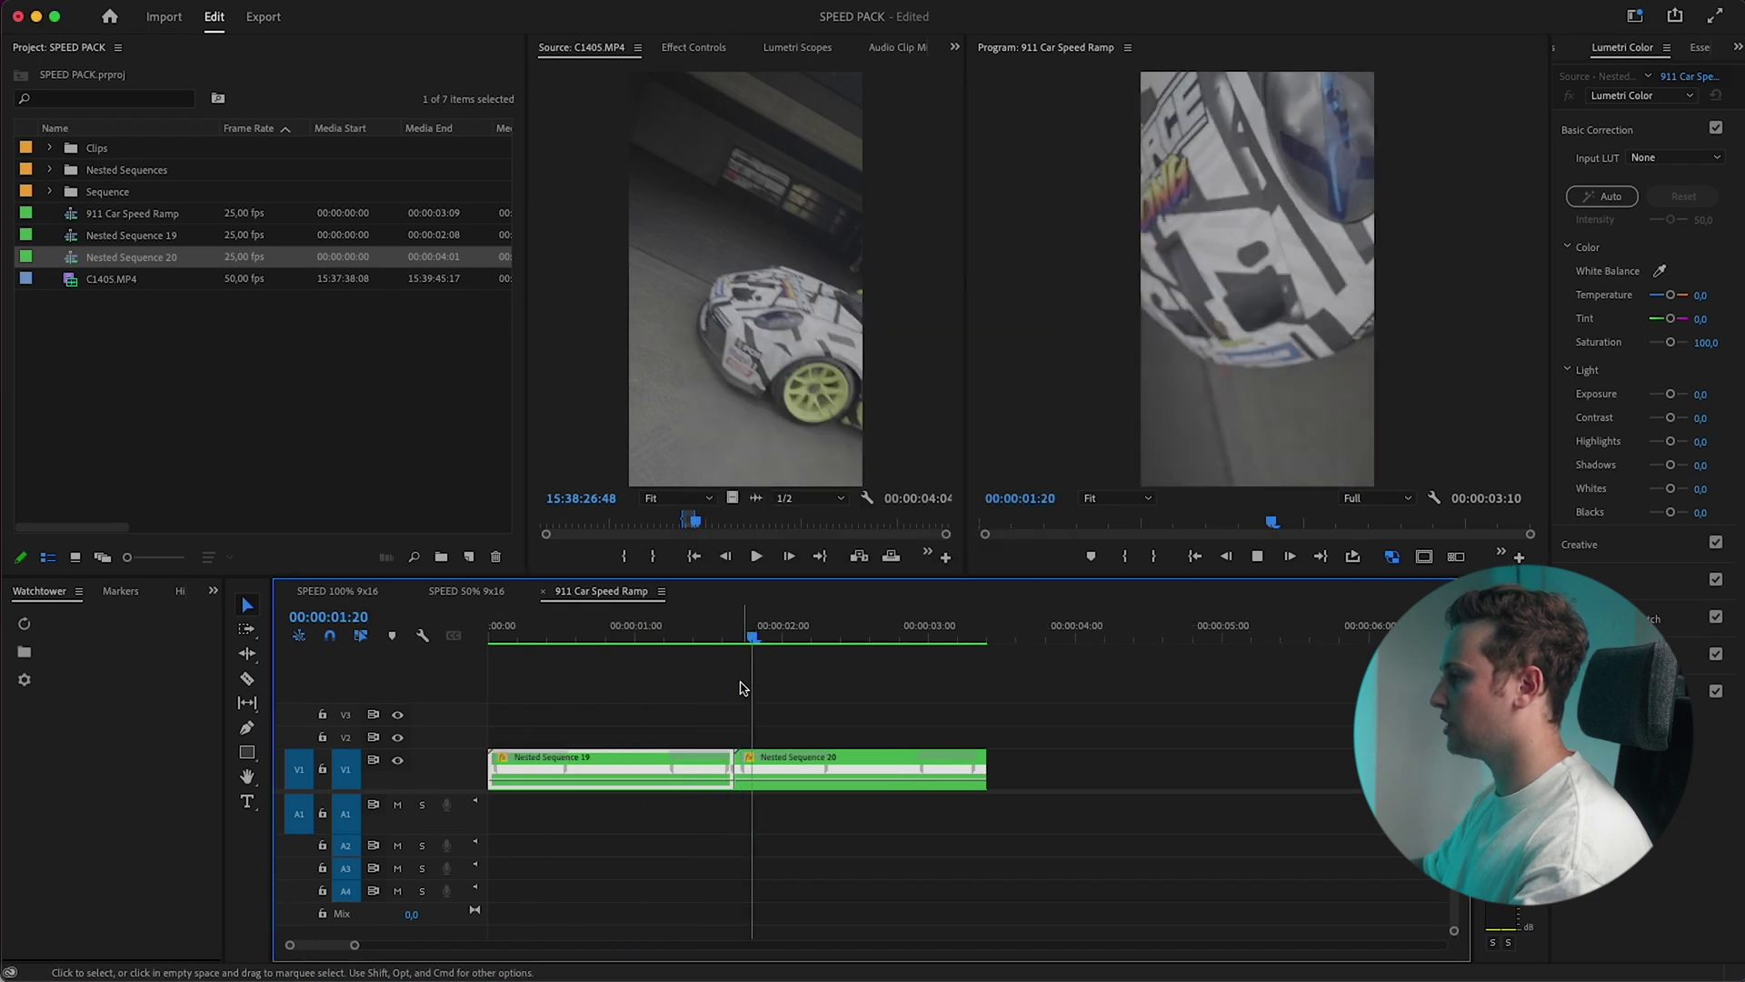
{"action": "left_click", "coordinate": [702, 627]}
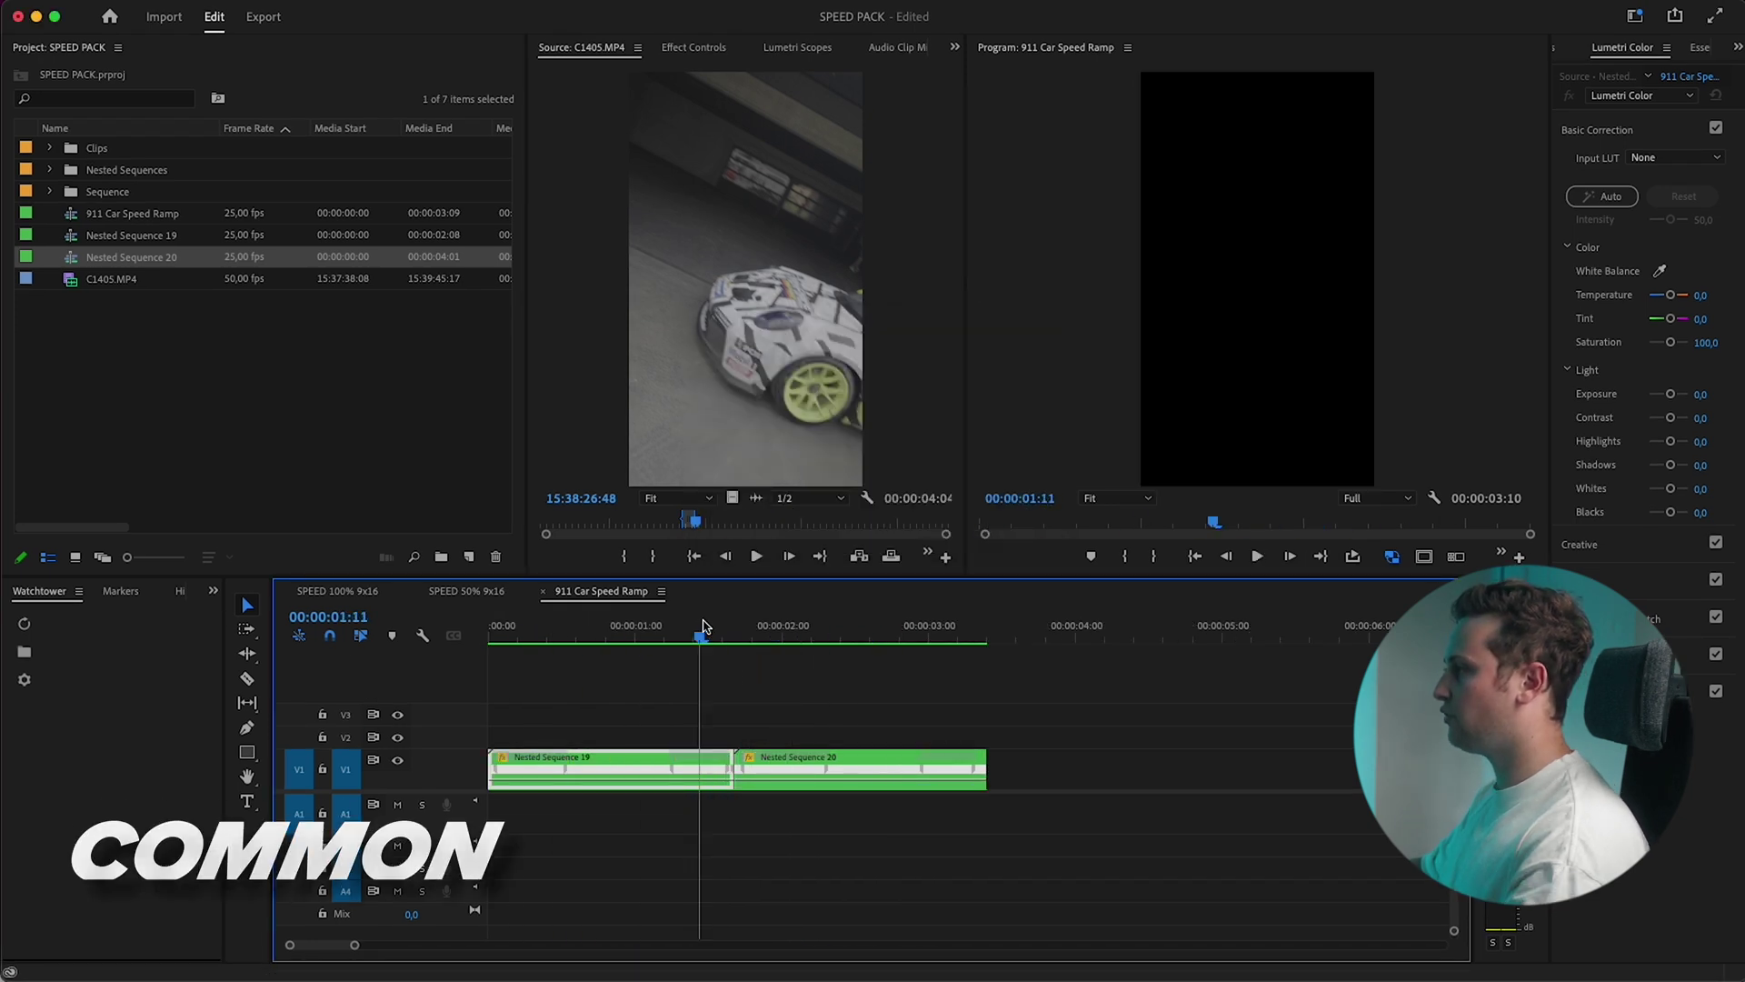
{"action": "left_click_drag", "start_coordinate": [698, 622], "coordinate": [674, 625]}
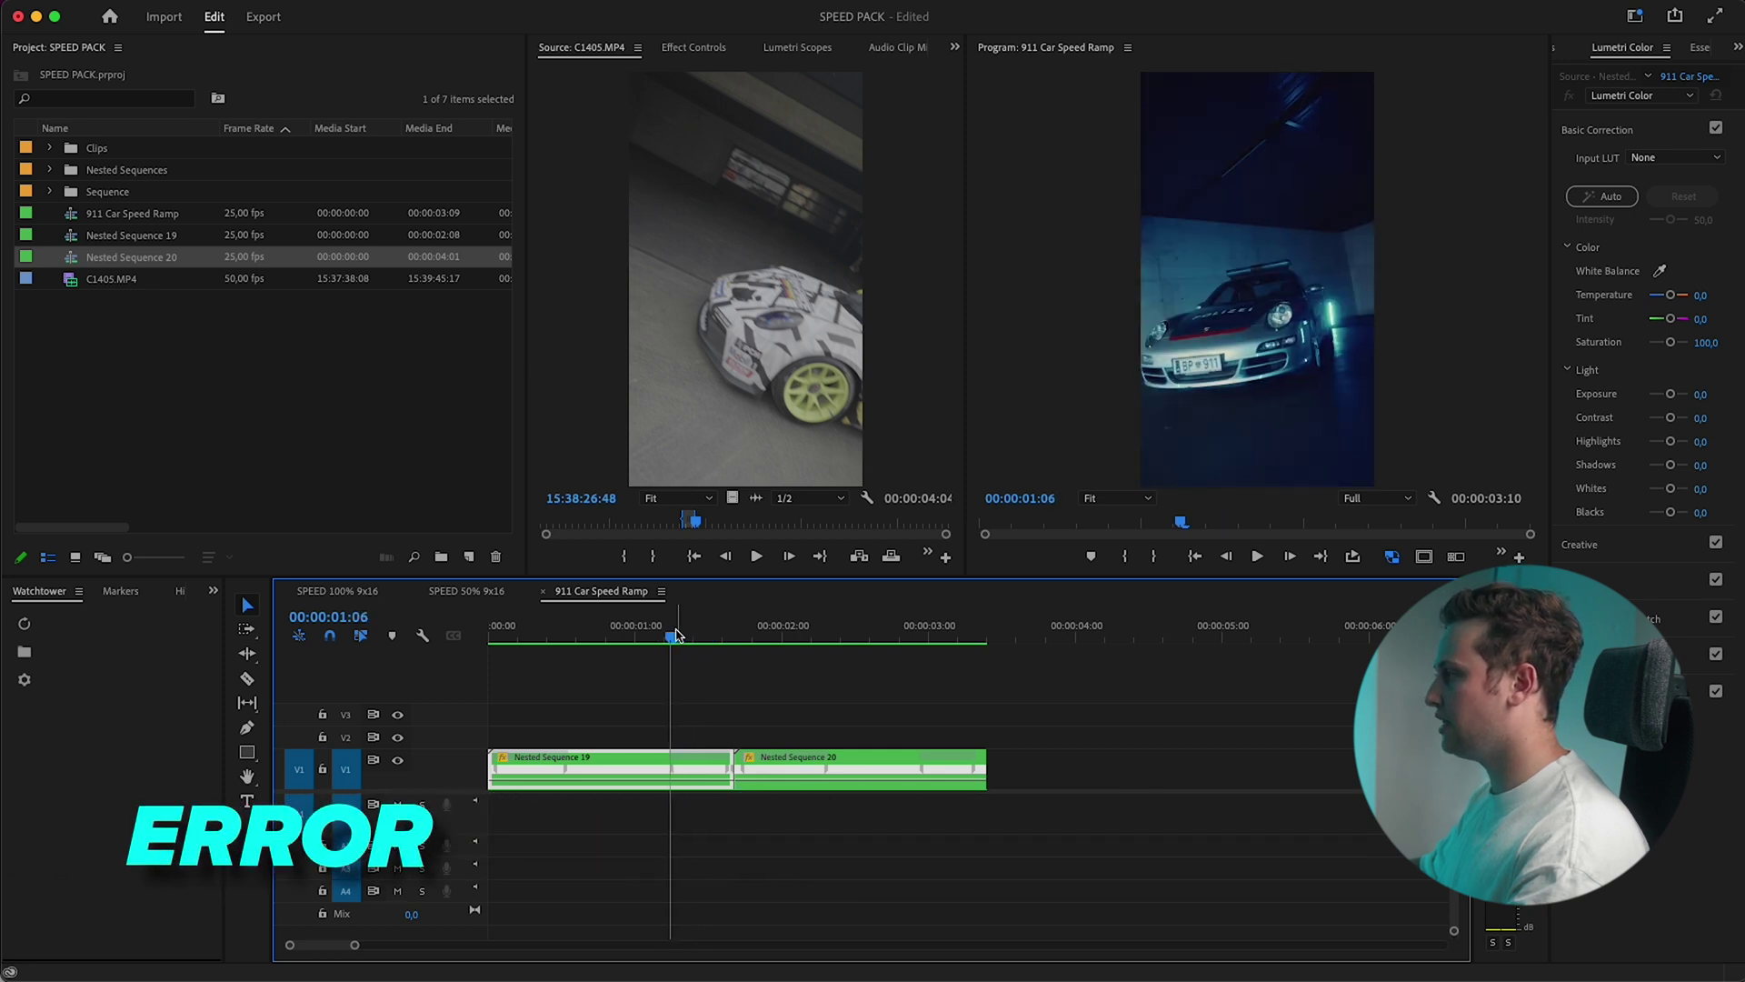
Step: Open Nested Sequence 19, extend the end of C1653.MP4 to about 00:00:02:24, and return to 911 Car Speed Ramp to render it
{"action": "double_click", "coordinate": [656, 756]}
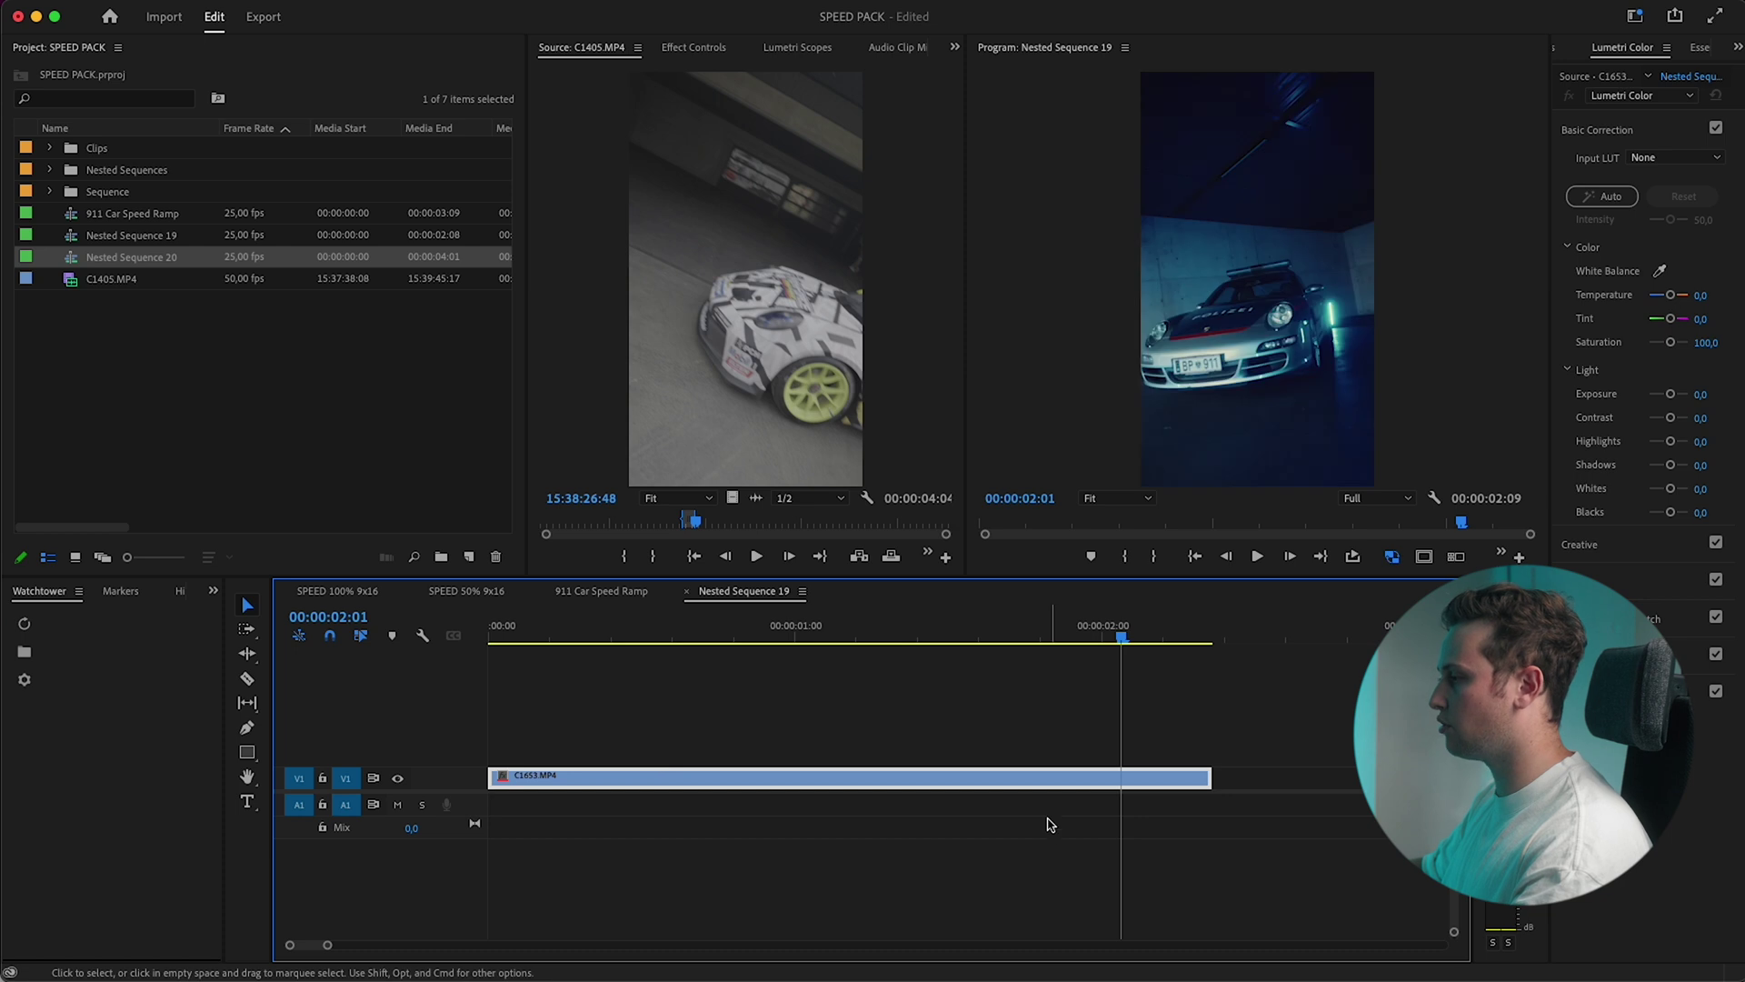
{"action": "left_click_drag", "start_coordinate": [1217, 780], "coordinate": [1360, 777]}
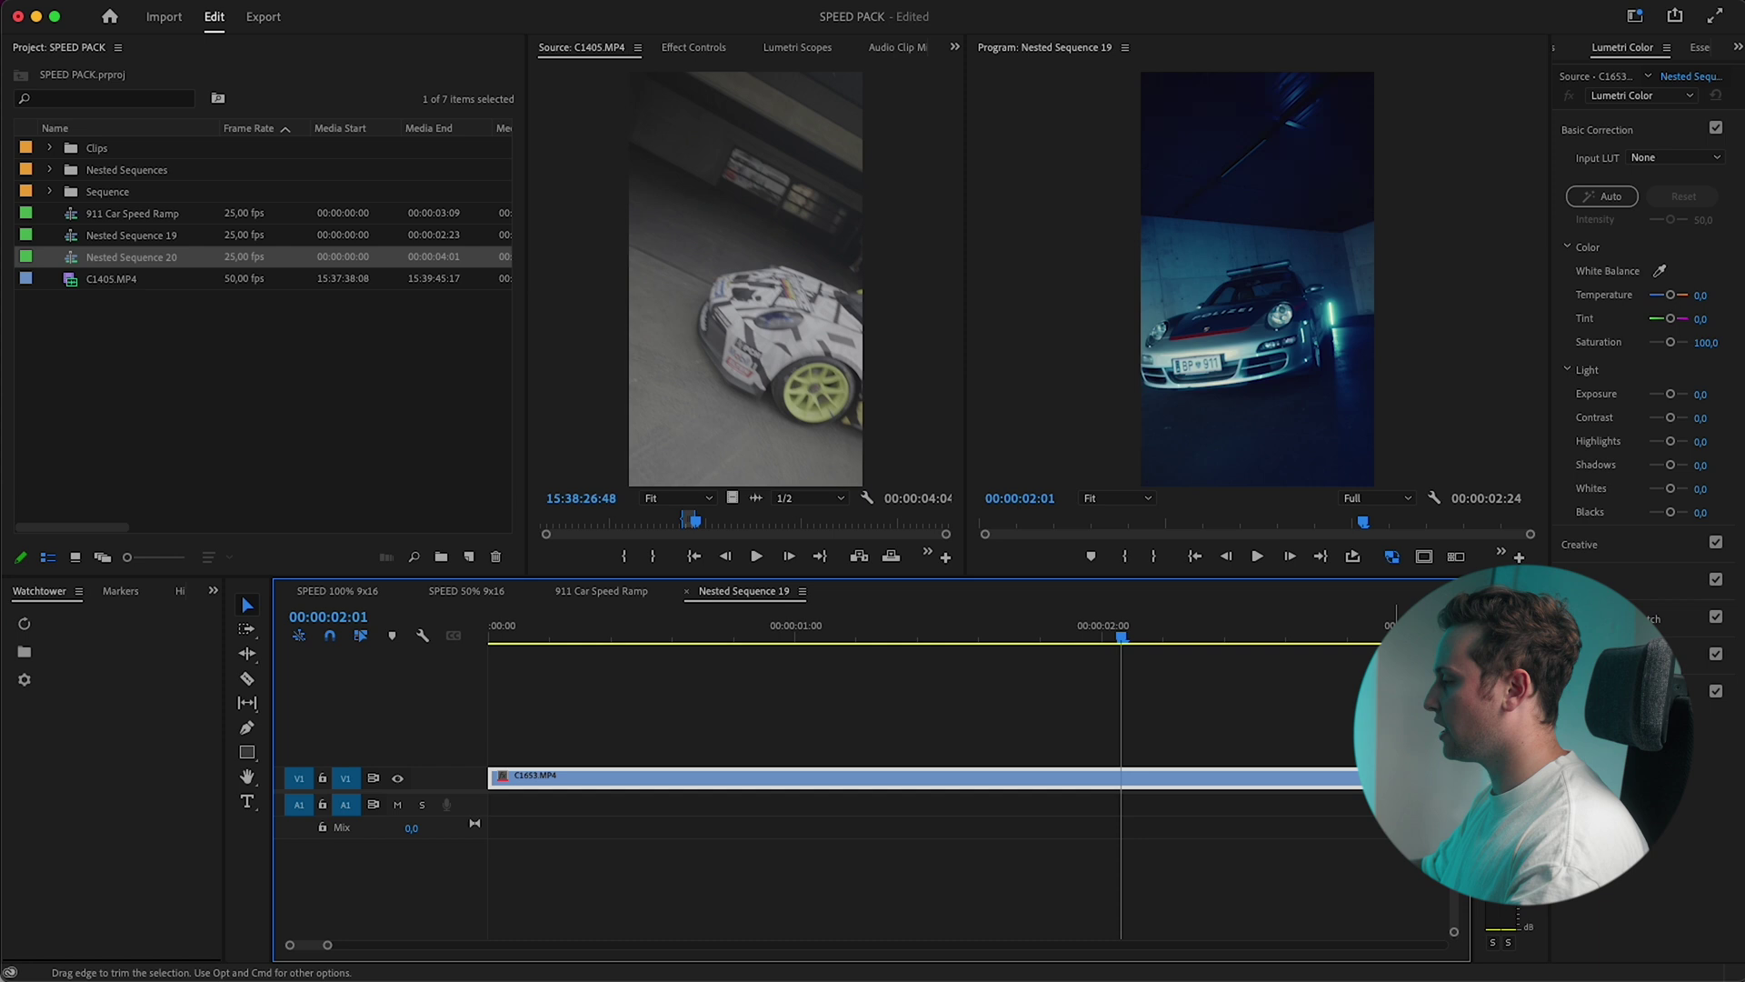
{"action": "left_click", "coordinate": [688, 592]}
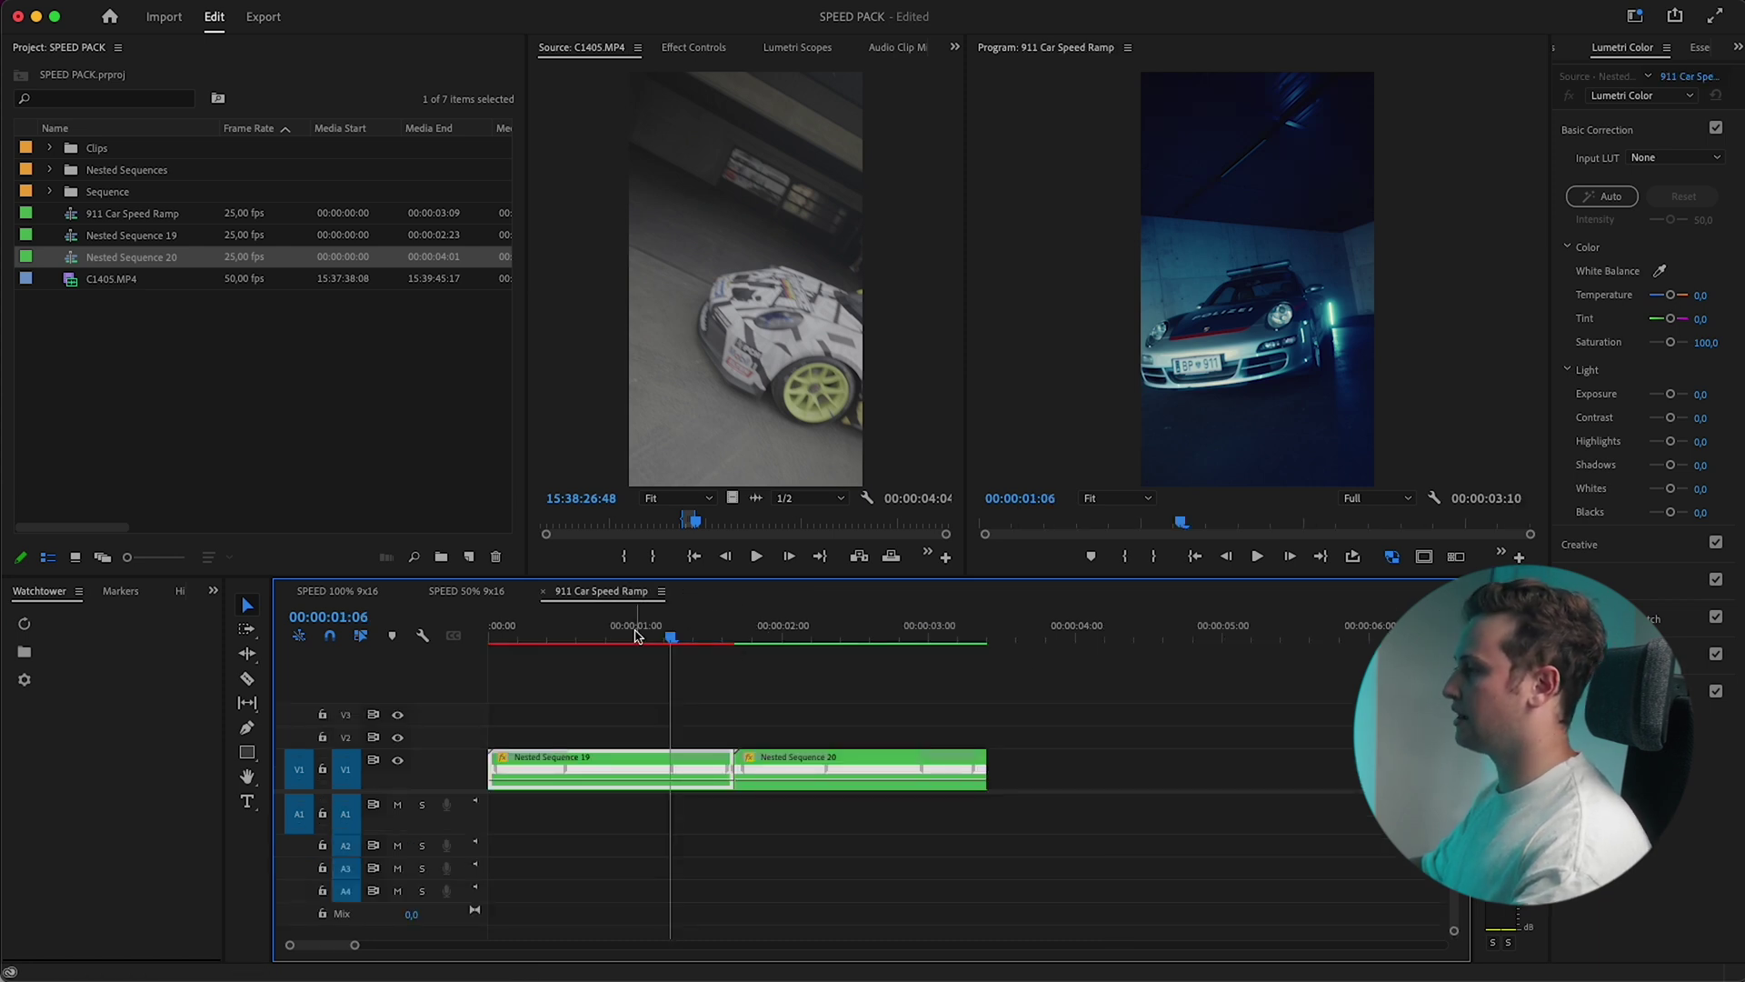
{"action": "key", "text": "Return"}
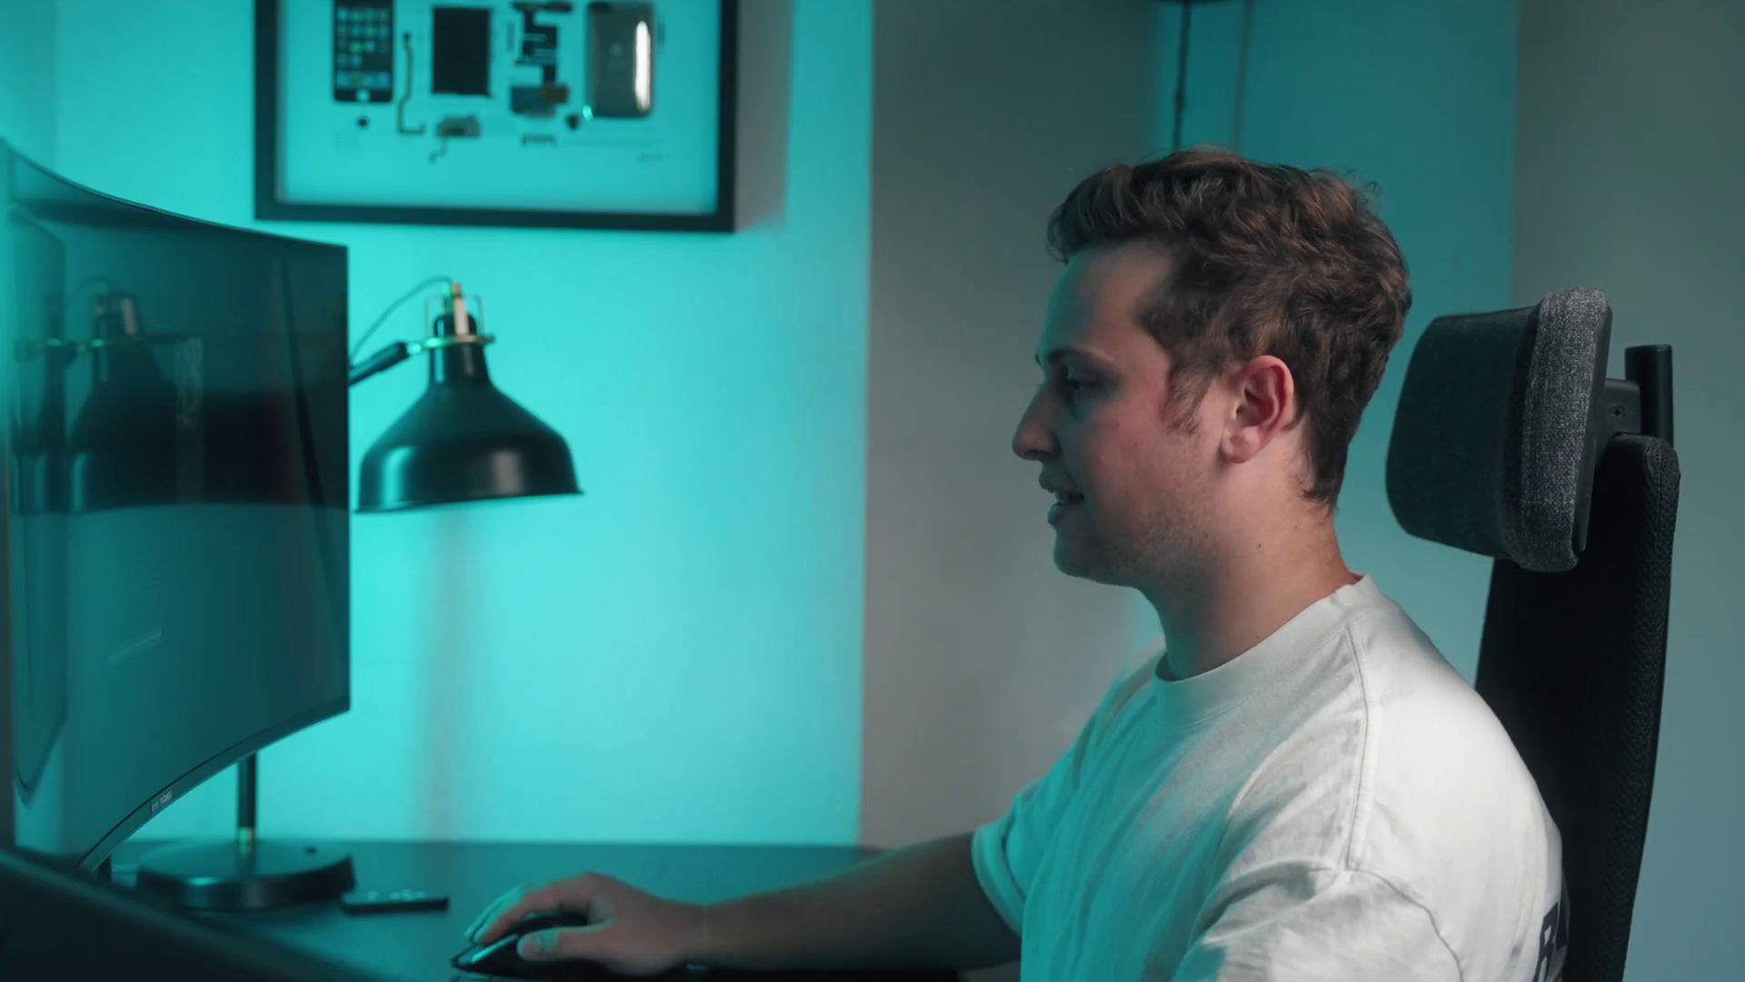
Step: Enable the Lumetri Color effect on C1405.MP4 inside Nested Sequence 20
{"action": "left_click", "coordinate": [775, 779]}
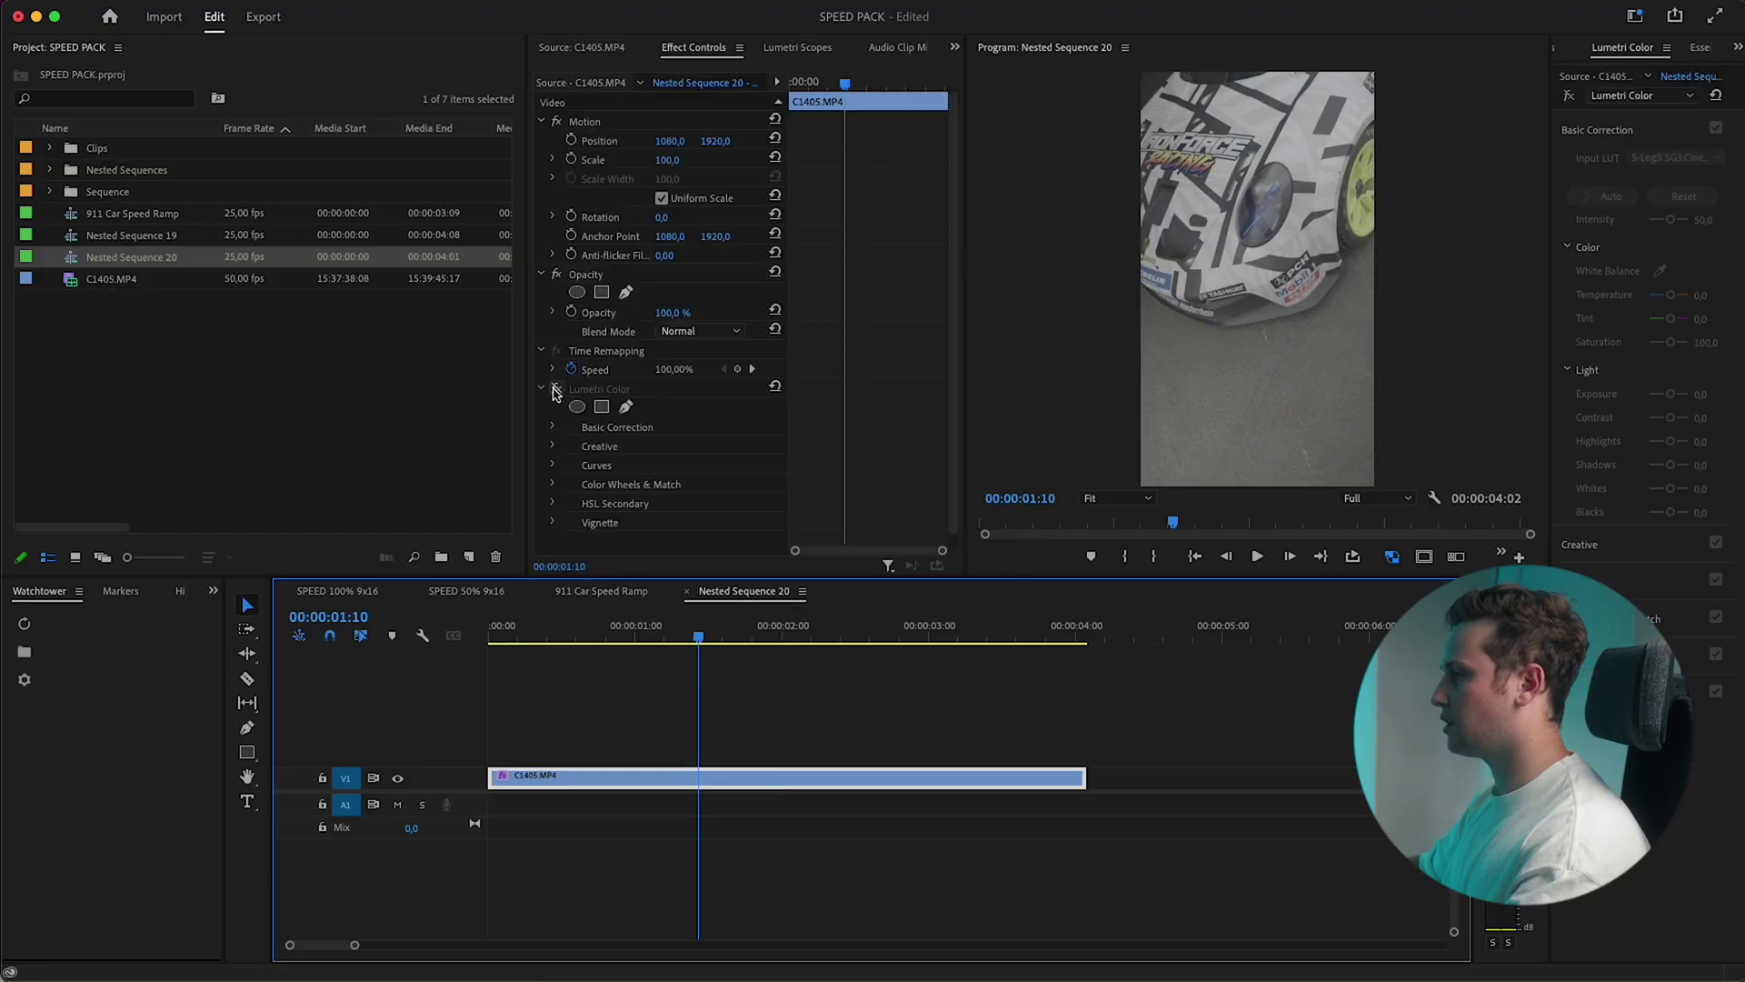
{"action": "left_click", "coordinate": [556, 389]}
{"action": "left_click", "coordinate": [829, 771]}
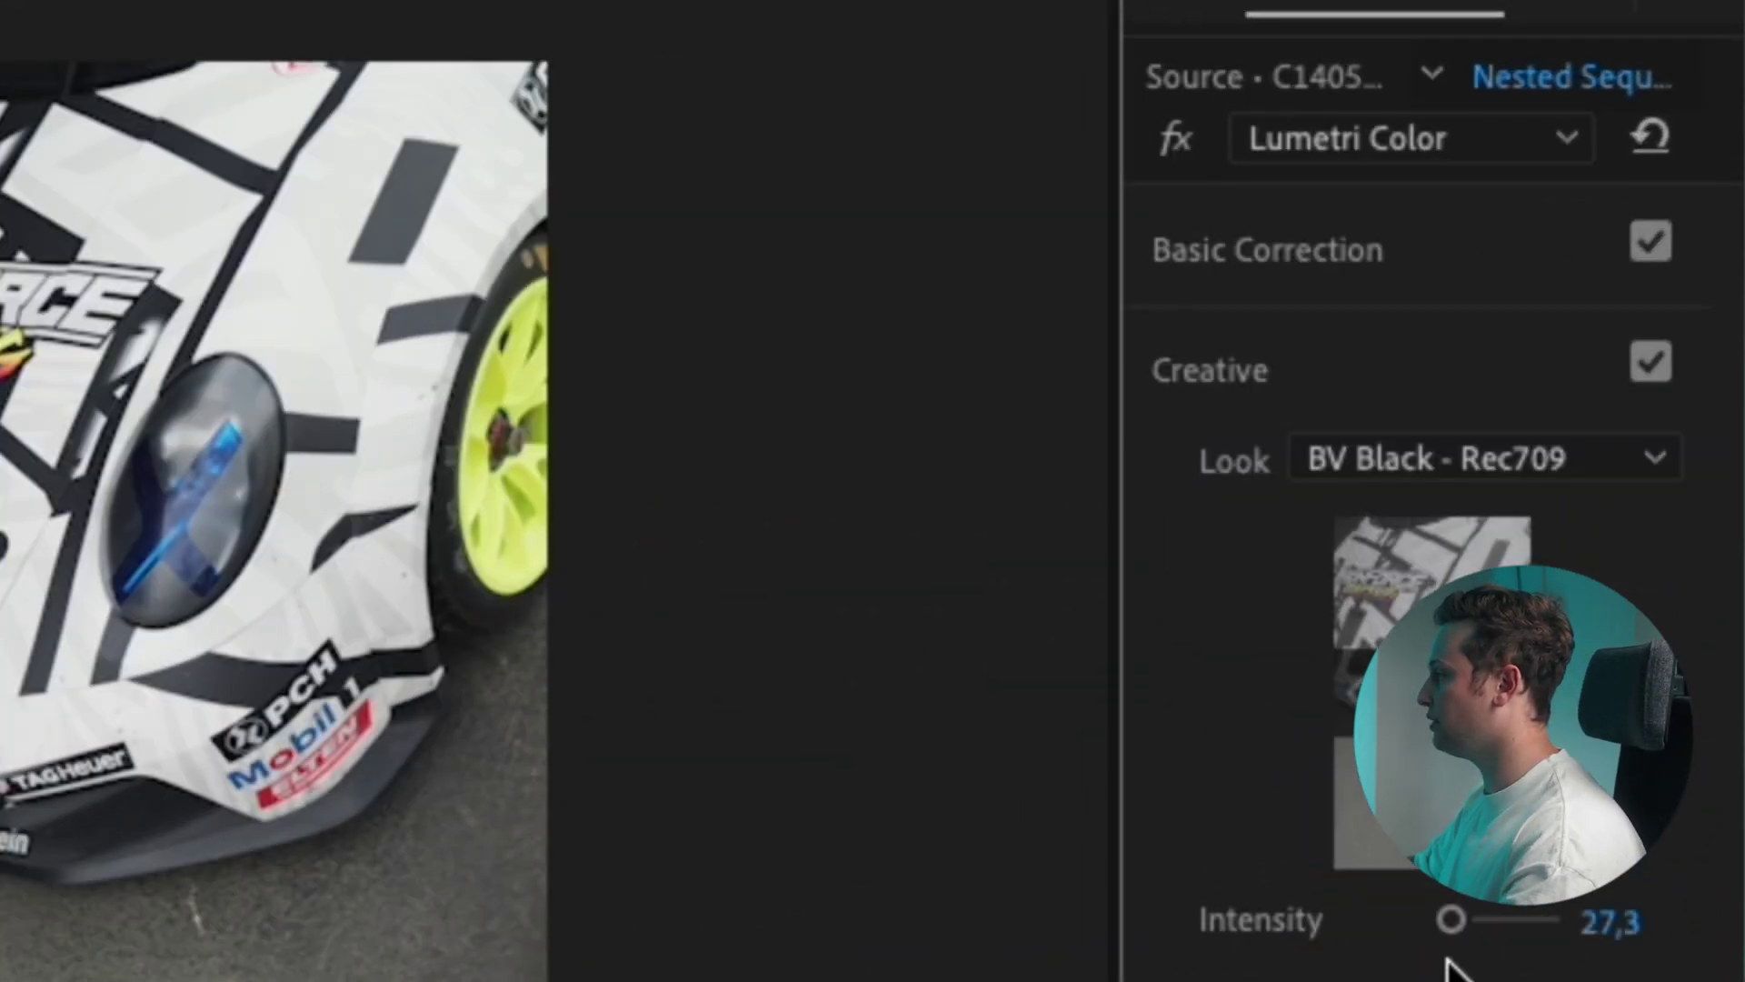
Step: Set the BV Black - Rec709 look intensity to 45.5 on C1405.MP4 in Nested Sequence 20 and show the Basic Correction settings
{"action": "left_click_drag", "start_coordinate": [1449, 902], "coordinate": [1455, 903]}
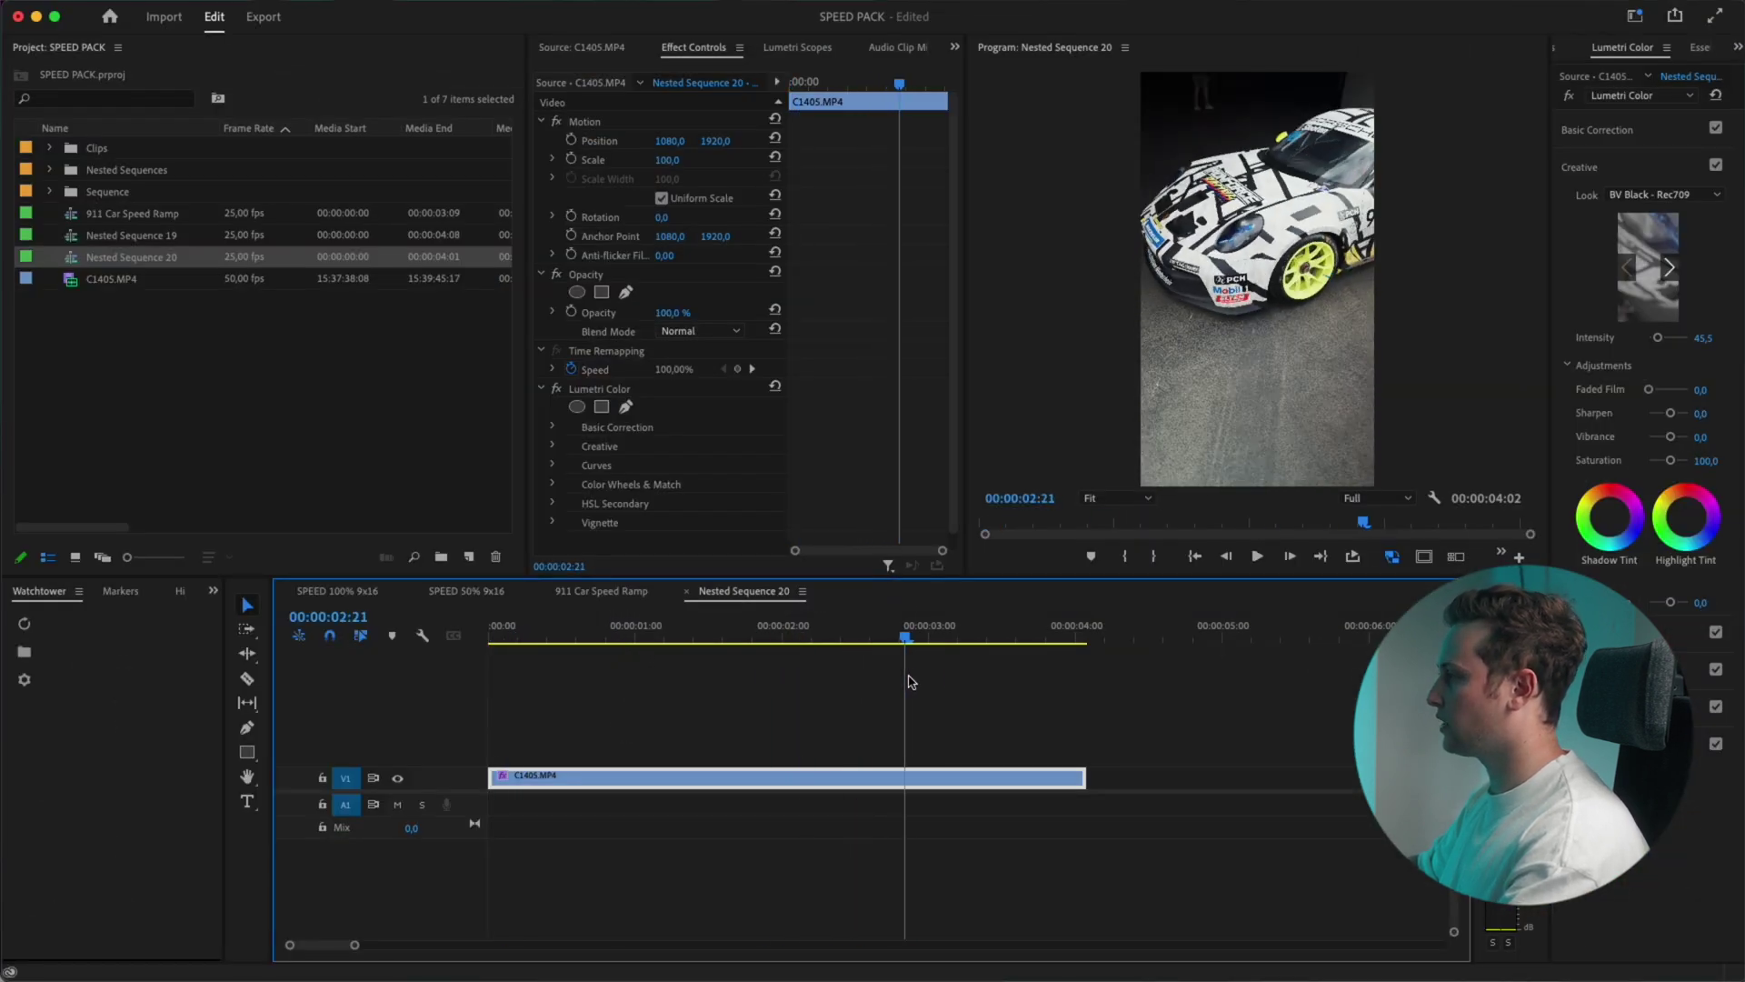
{"action": "left_click", "coordinate": [1630, 137]}
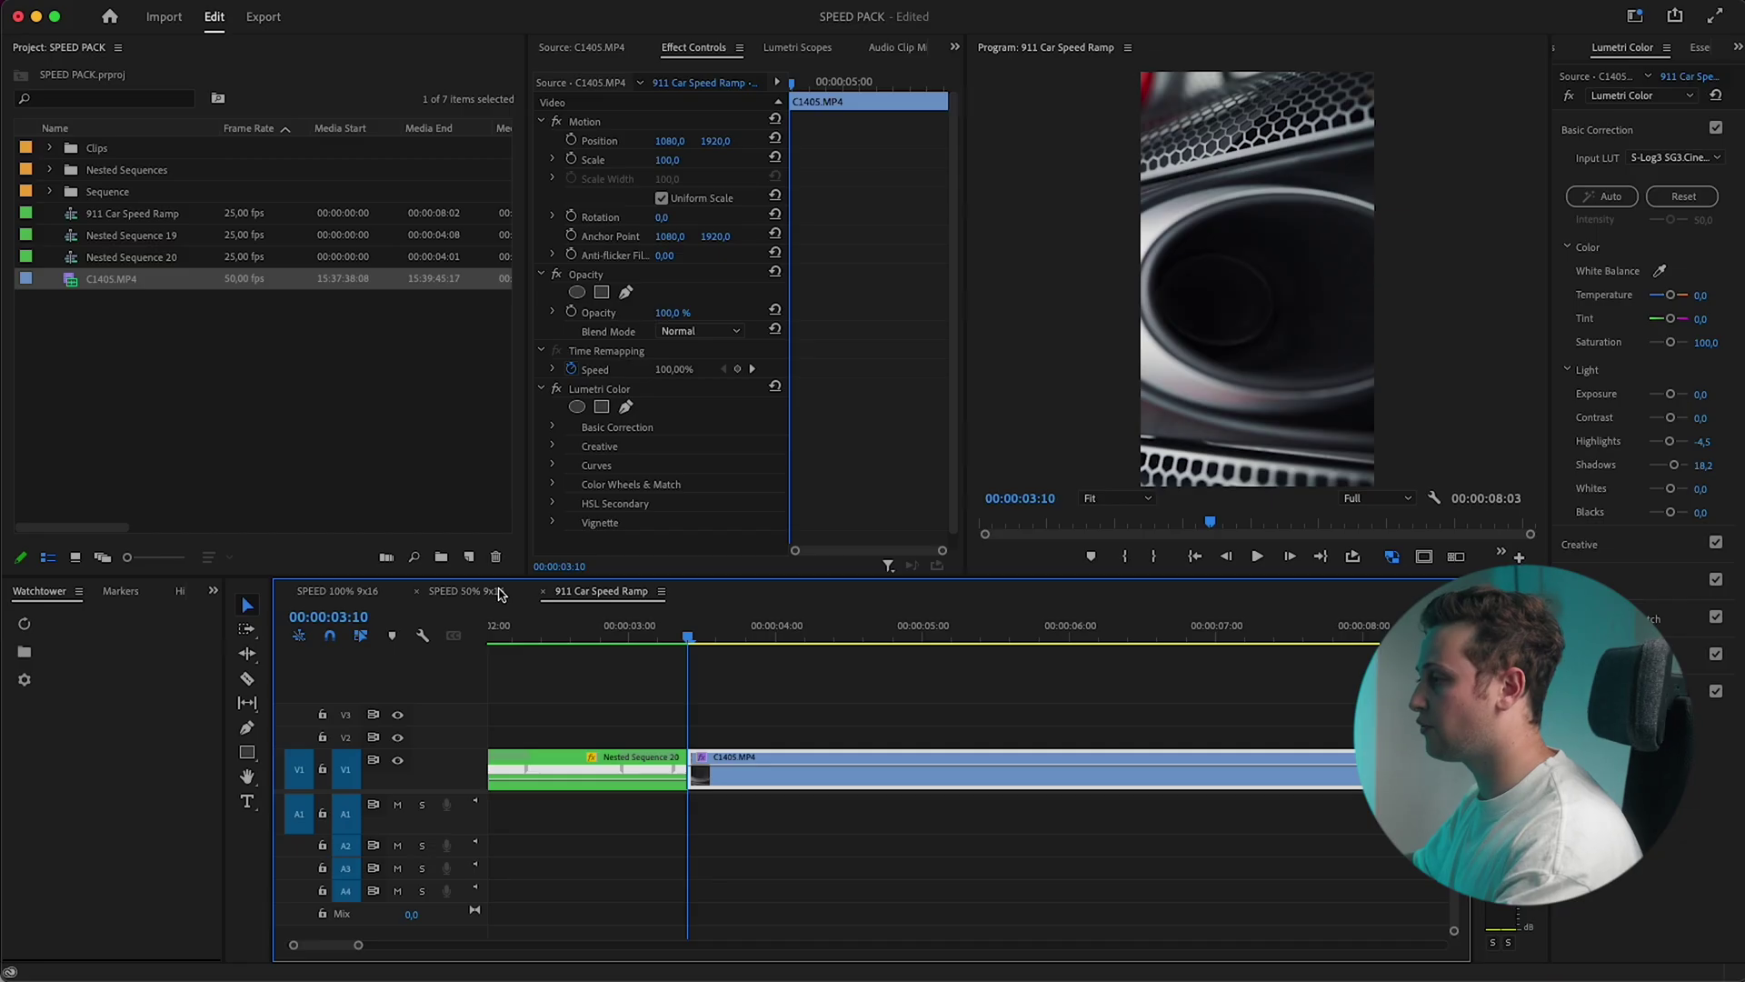
Step: Nest the C1405.MP4 clip that follows Nested Sequence 20 in 911 Car Speed Ramp, keeping the suggested name
{"action": "key", "text": "alt+n"}
{"action": "key", "text": "Return"}
{"action": "left_click", "coordinate": [797, 749]}
Step: Copy the short preset clip Verschachtelte Sequenz 09 at 00:00:13:03 in the SPEED 50% 9x16 sequence
{"action": "left_click", "coordinate": [500, 593]}
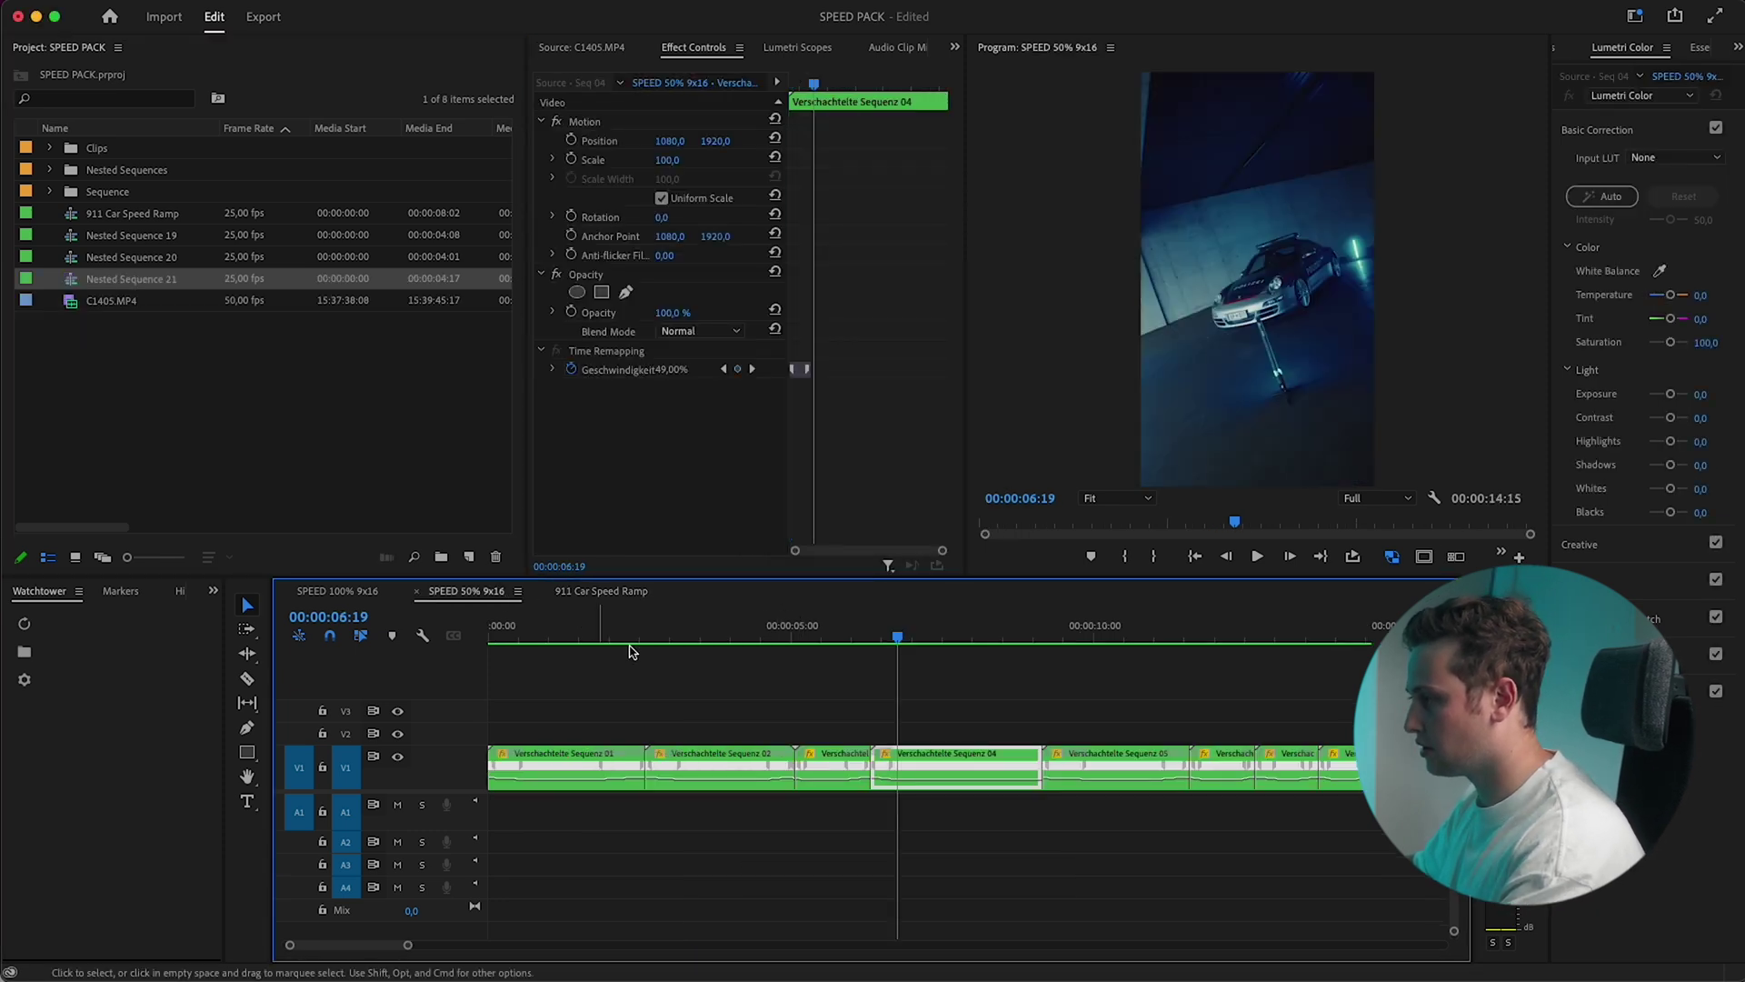
{"action": "left_click", "coordinate": [614, 636]}
{"action": "left_click", "coordinate": [1284, 636]}
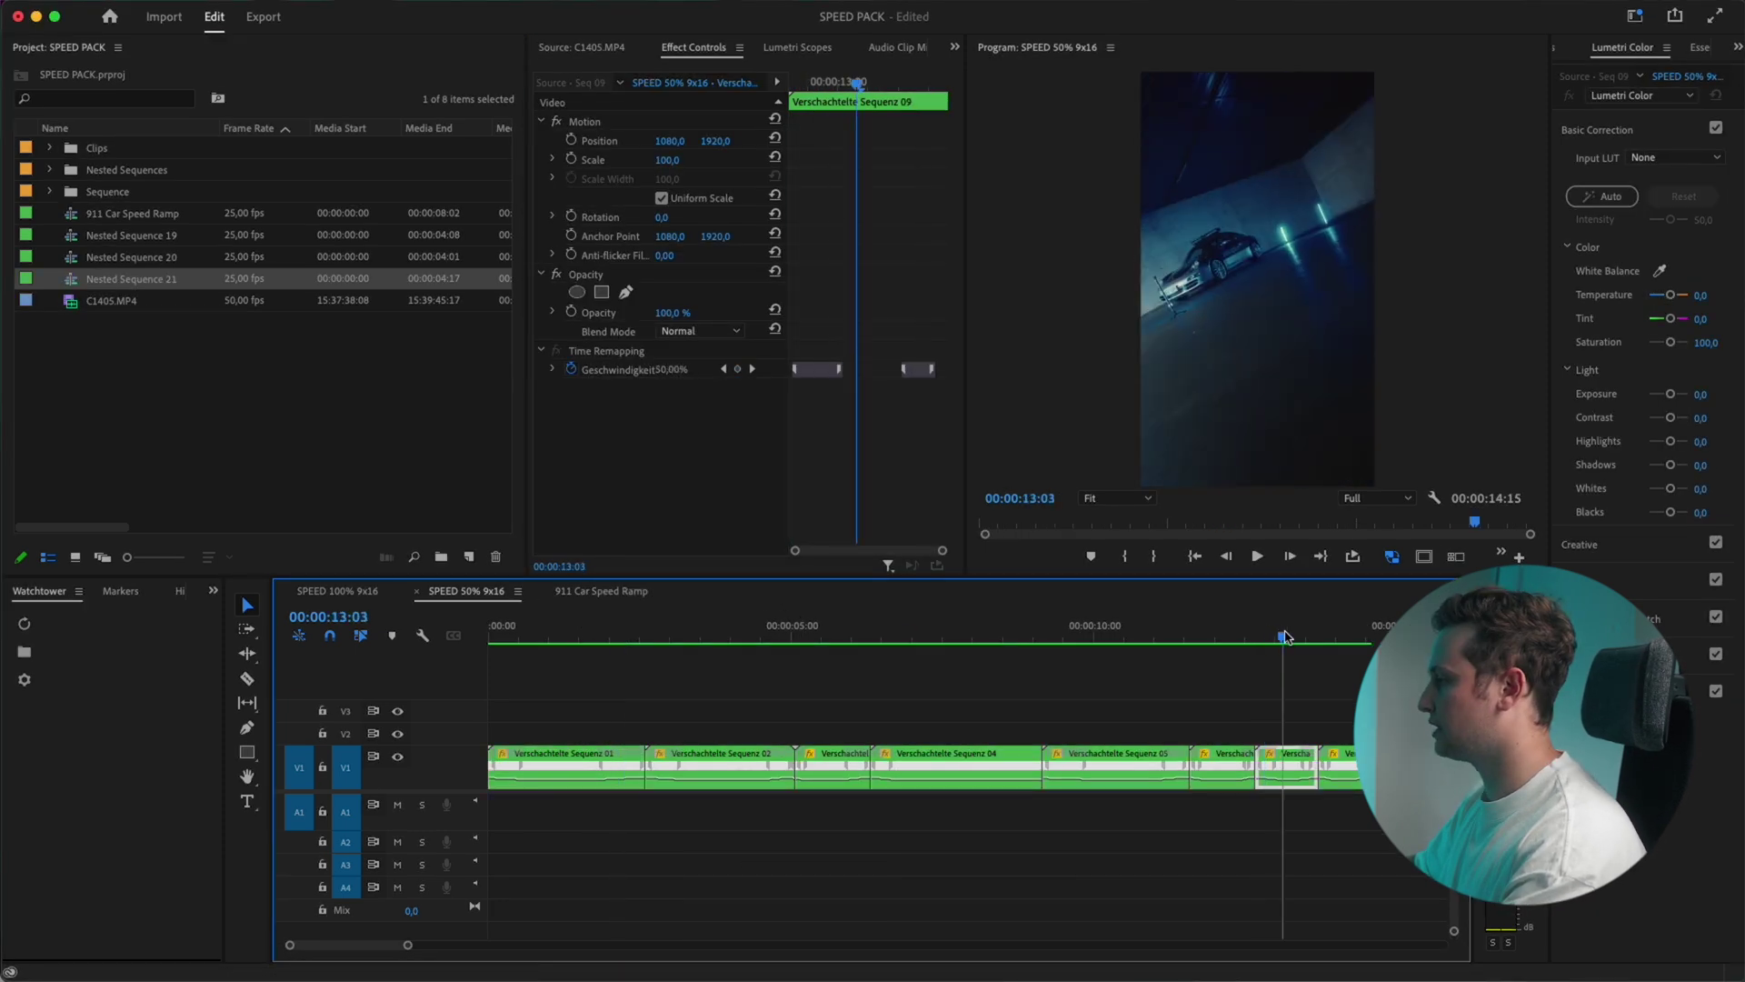
{"action": "right_click", "coordinate": [1294, 756]}
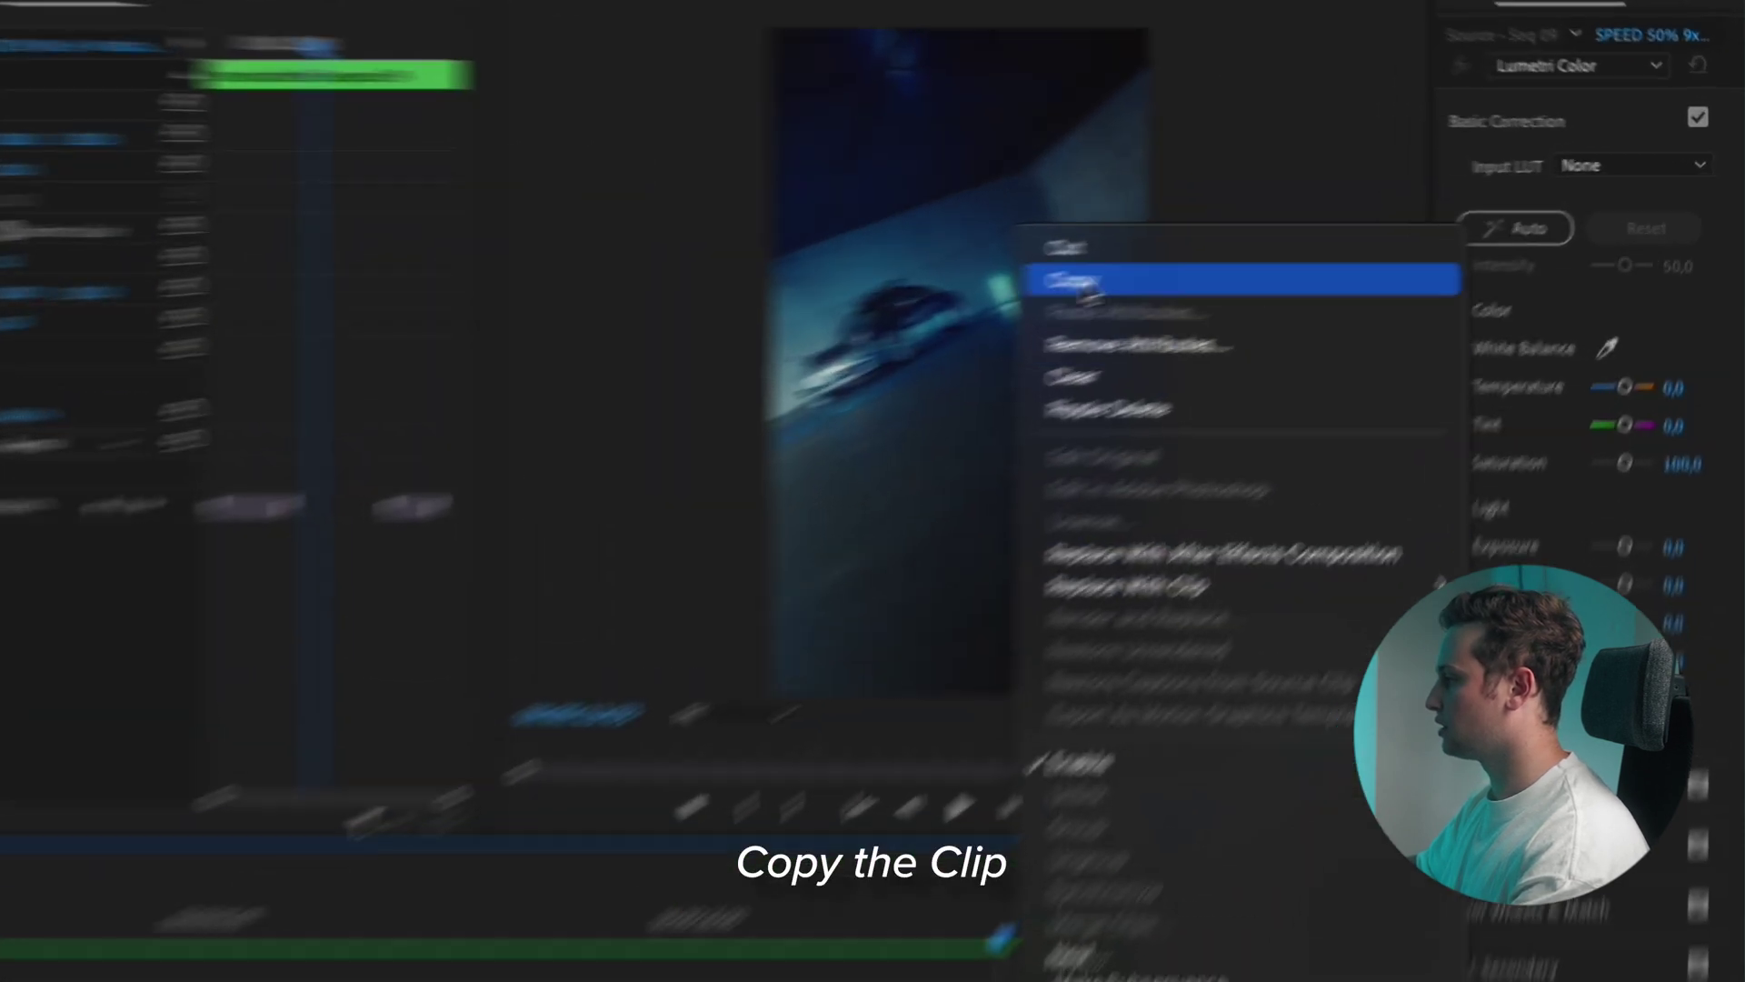
{"action": "left_click", "coordinate": [1338, 226]}
Step: Return to 911 Car Speed Ramp and paste the copied speed ramp attributes onto Nested Sequence 21
{"action": "left_click", "coordinate": [601, 591]}
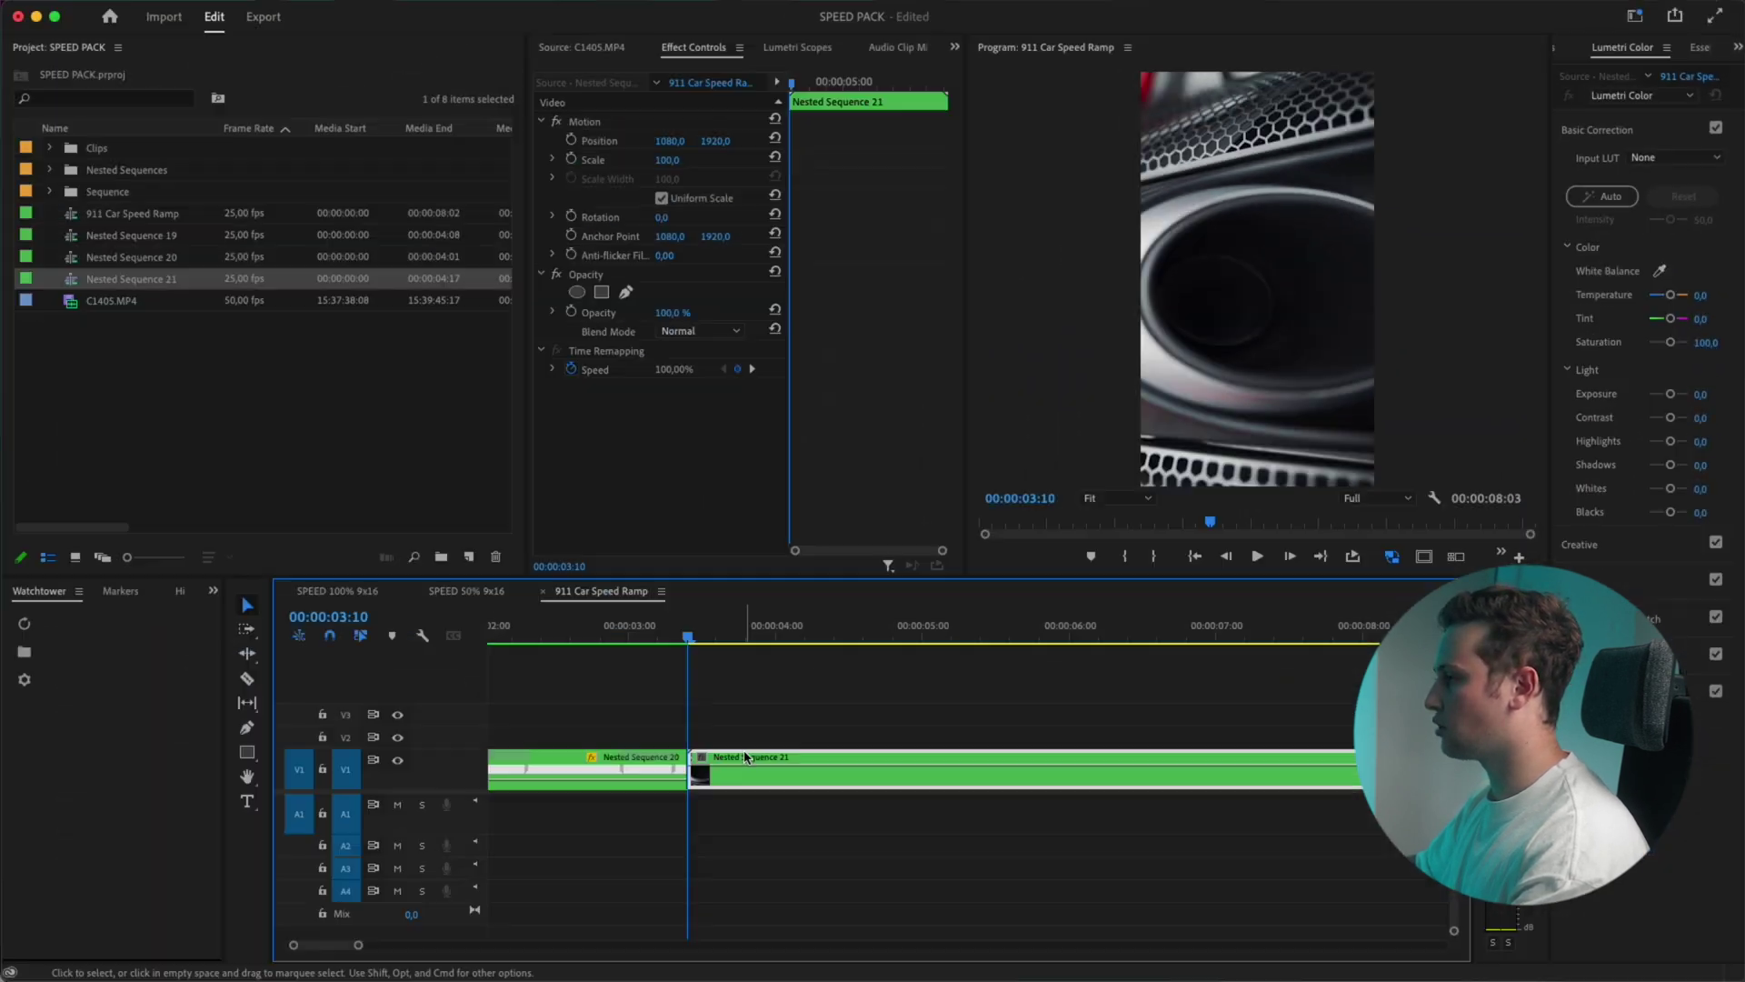
{"action": "right_click", "coordinate": [745, 768]}
{"action": "left_click", "coordinate": [818, 249]}
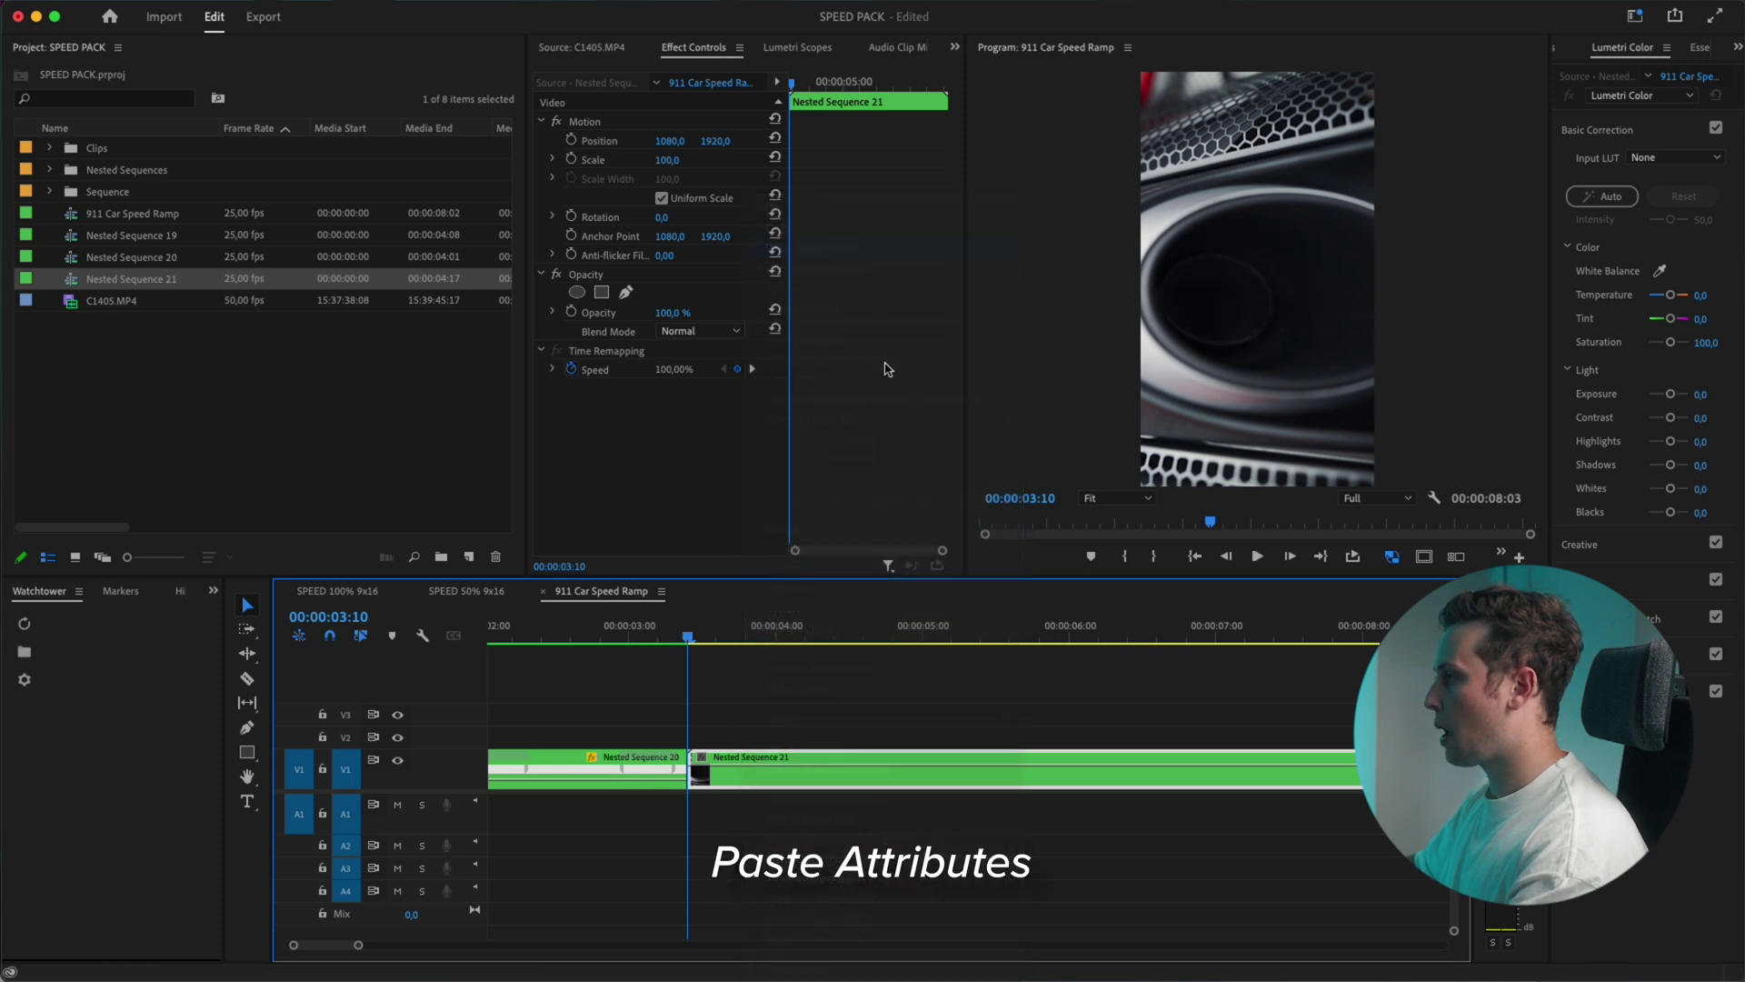
{"action": "left_click", "coordinate": [997, 803]}
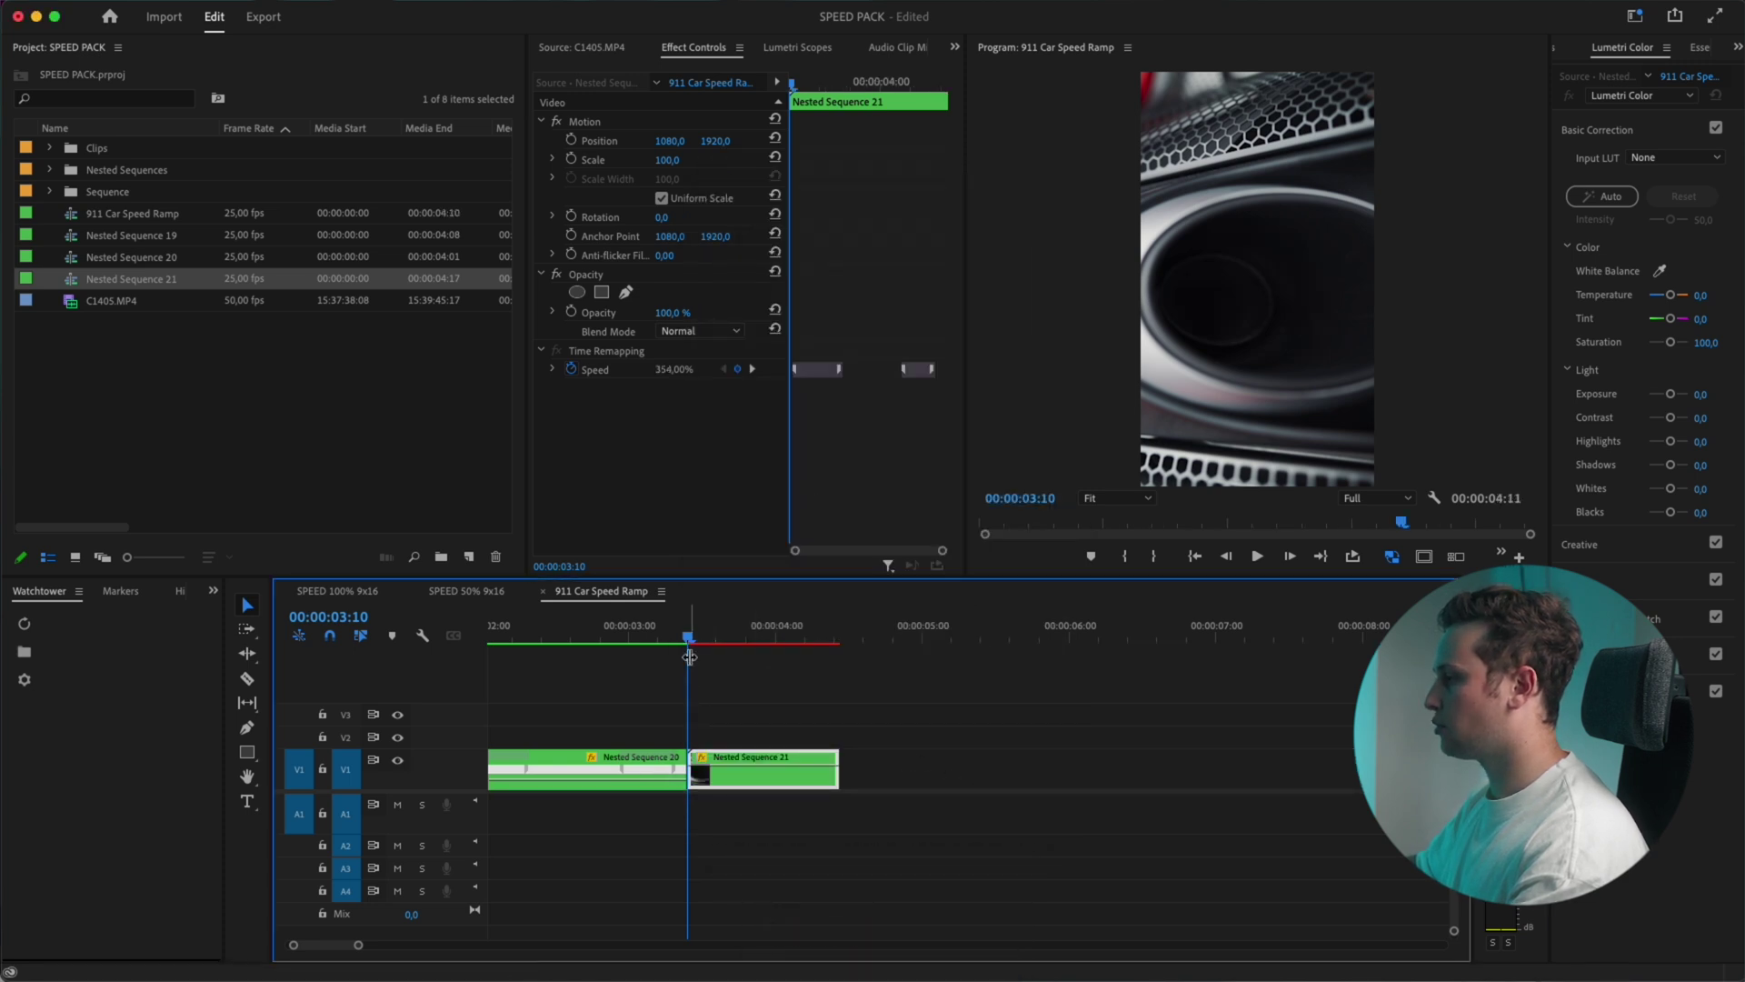
Step: Render the timeline and check the slow section of Nested Sequence 21 around 00:00:03:21
{"action": "key", "text": "Return"}
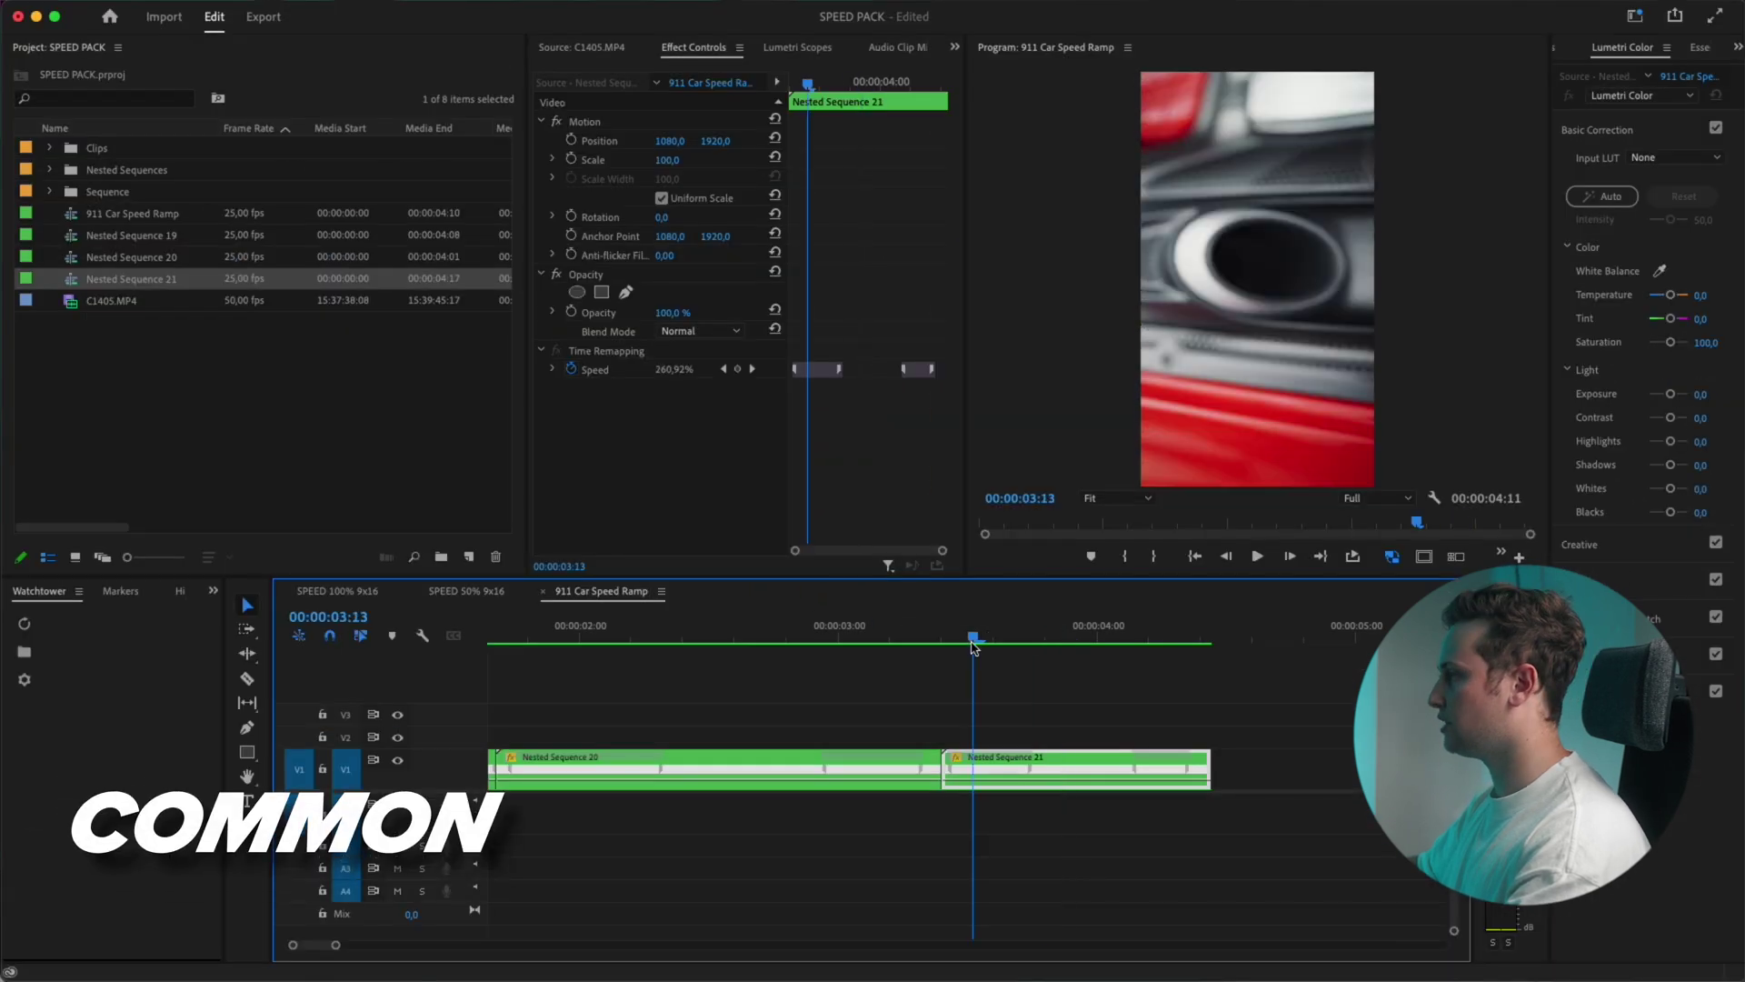
{"action": "left_click_drag", "start_coordinate": [991, 650], "coordinate": [1056, 642]}
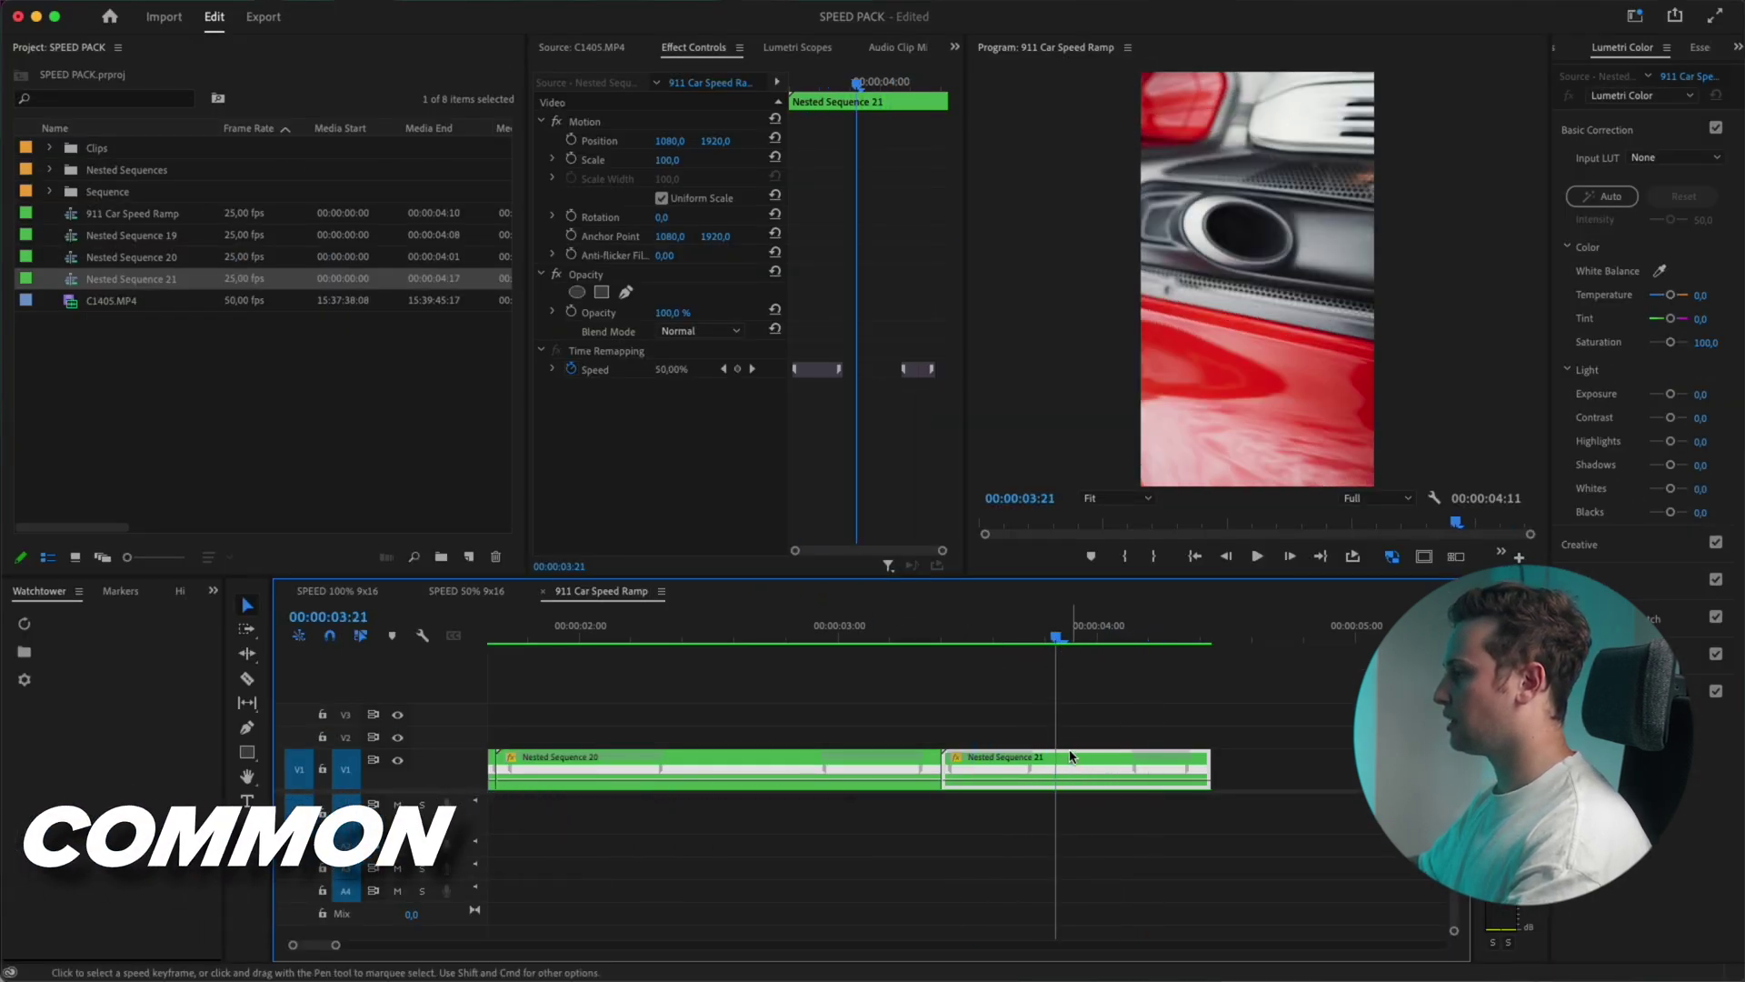
{"action": "left_click", "coordinate": [1075, 739]}
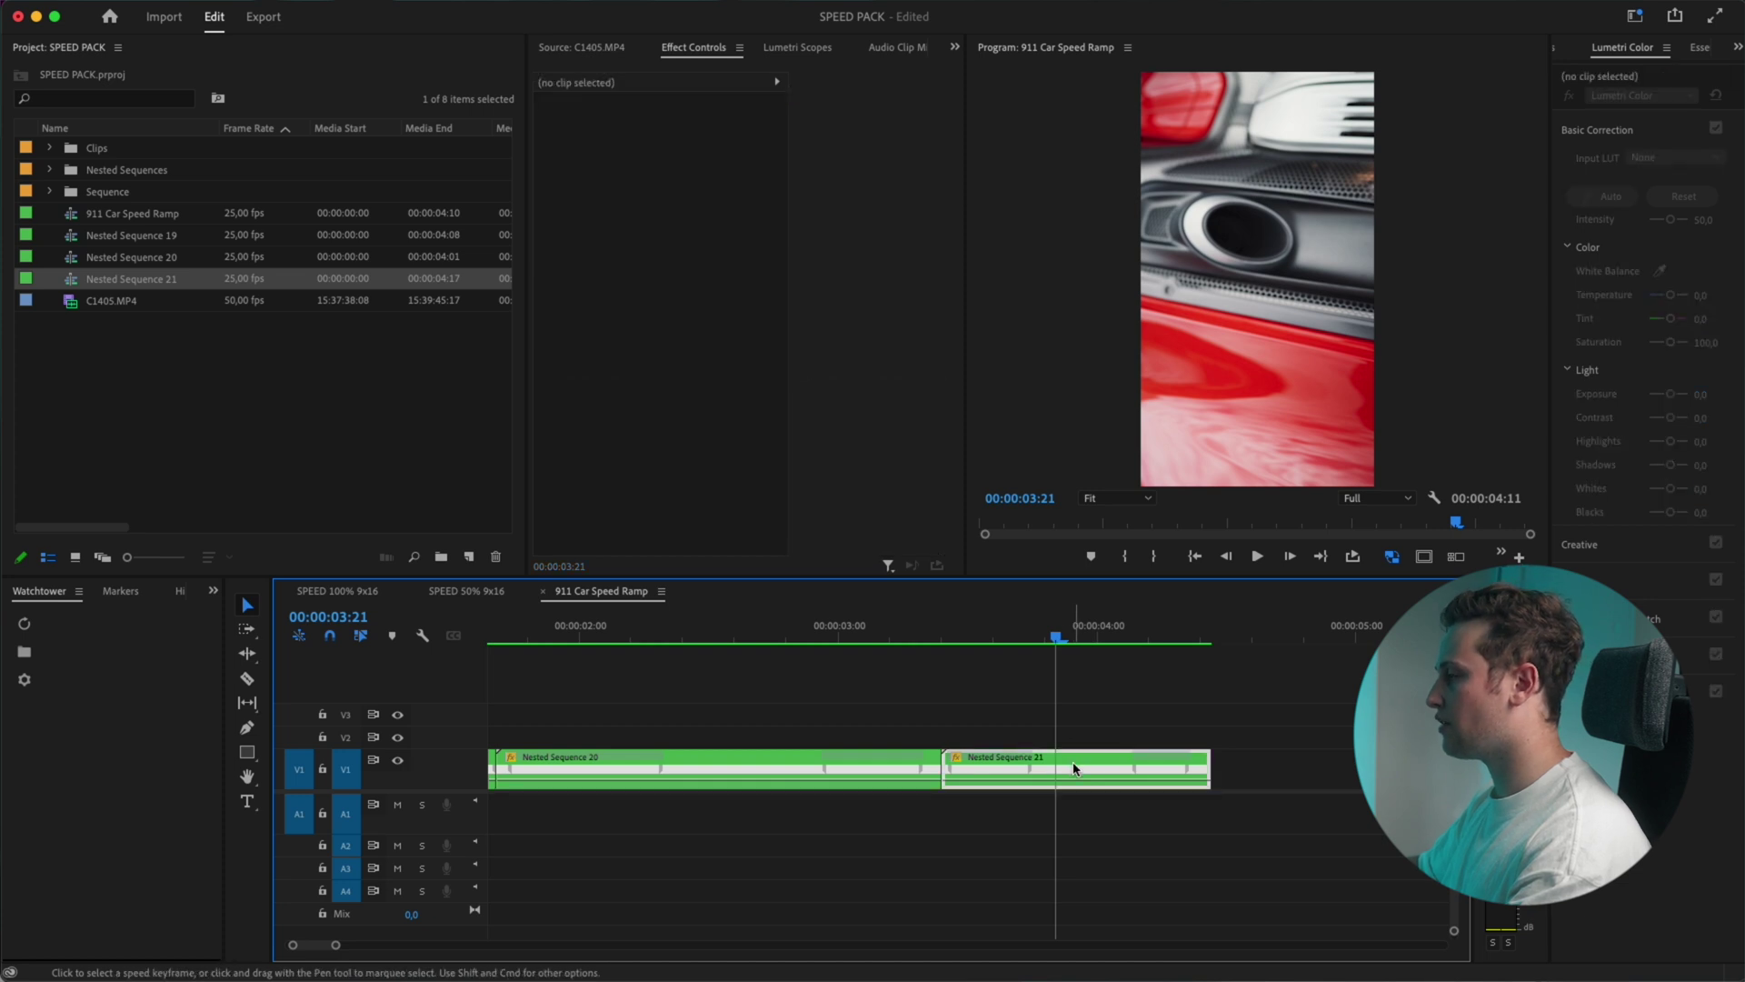
Step: Open Nested Sequence 21 to inspect its C1405.MP4 clip, and close it again
{"action": "double_click", "coordinate": [1075, 768]}
{"action": "left_click", "coordinate": [772, 742]}
{"action": "left_click", "coordinate": [698, 779]}
{"action": "left_click", "coordinate": [684, 672]}
{"action": "left_click", "coordinate": [685, 591]}
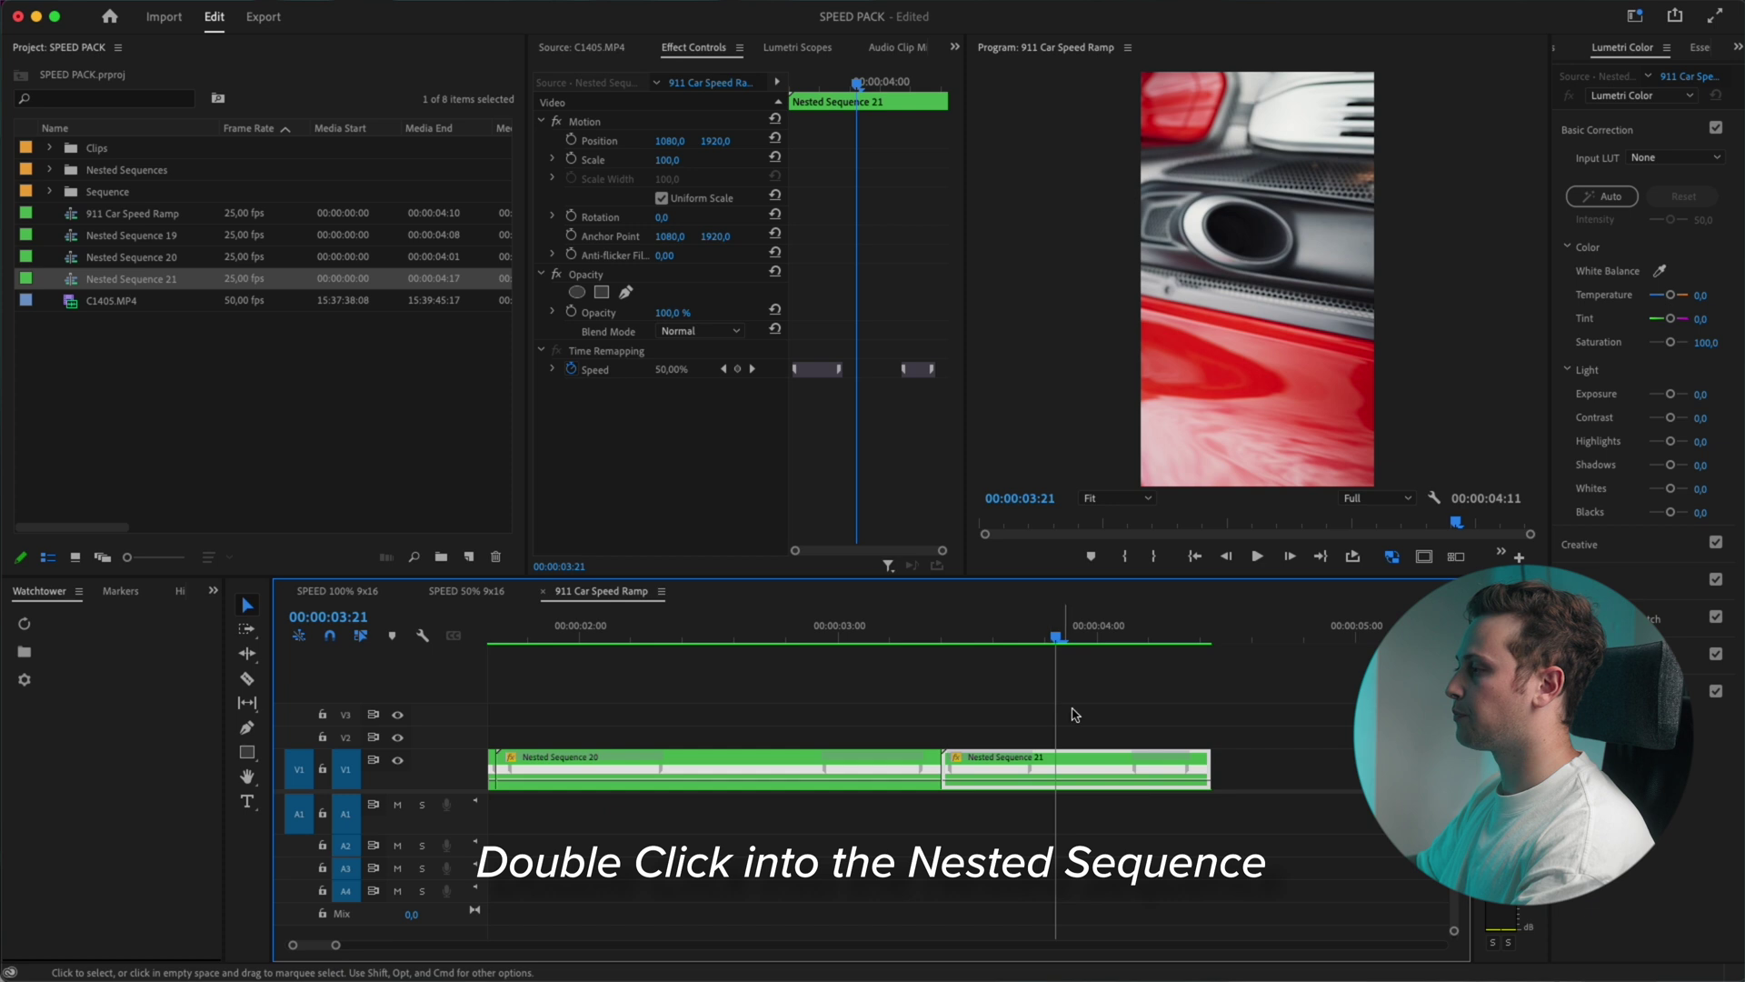
Step: Open Nested Sequence 21 and set its timebase to 50 fps in the sequence settings
{"action": "double_click", "coordinate": [1068, 773]}
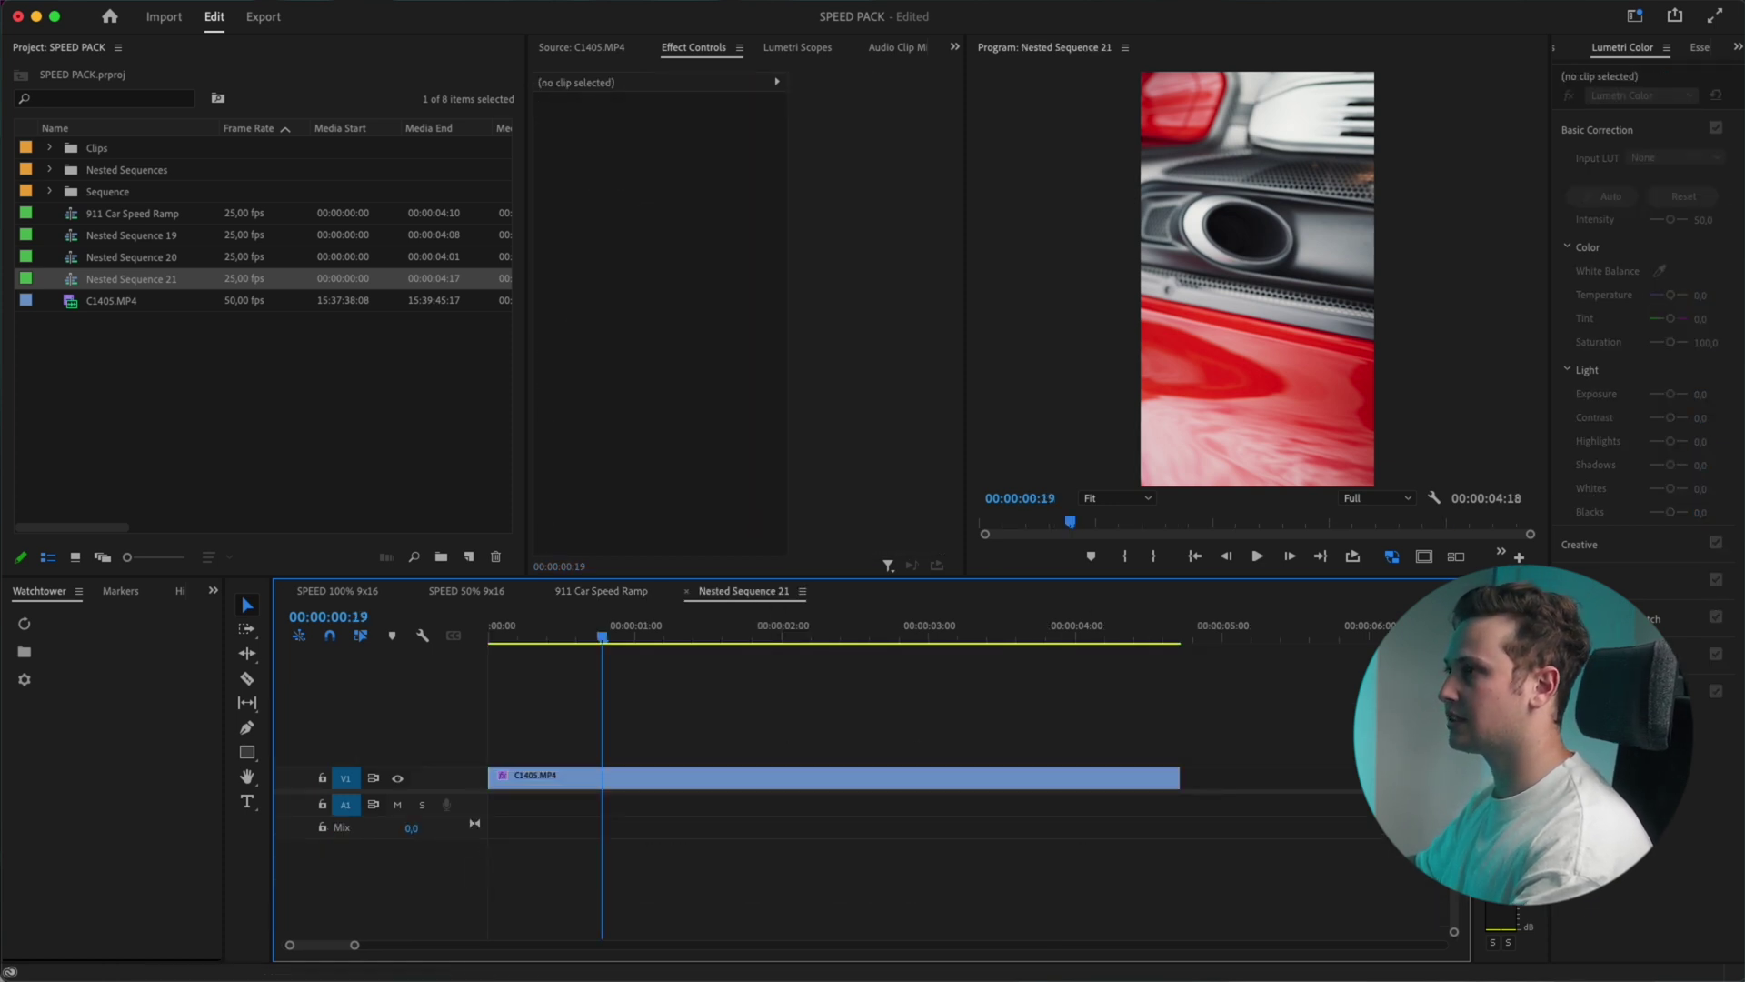
{"action": "left_click", "coordinate": [690, 218]}
{"action": "left_click", "coordinate": [766, 215]}
{"action": "left_click", "coordinate": [794, 402]}
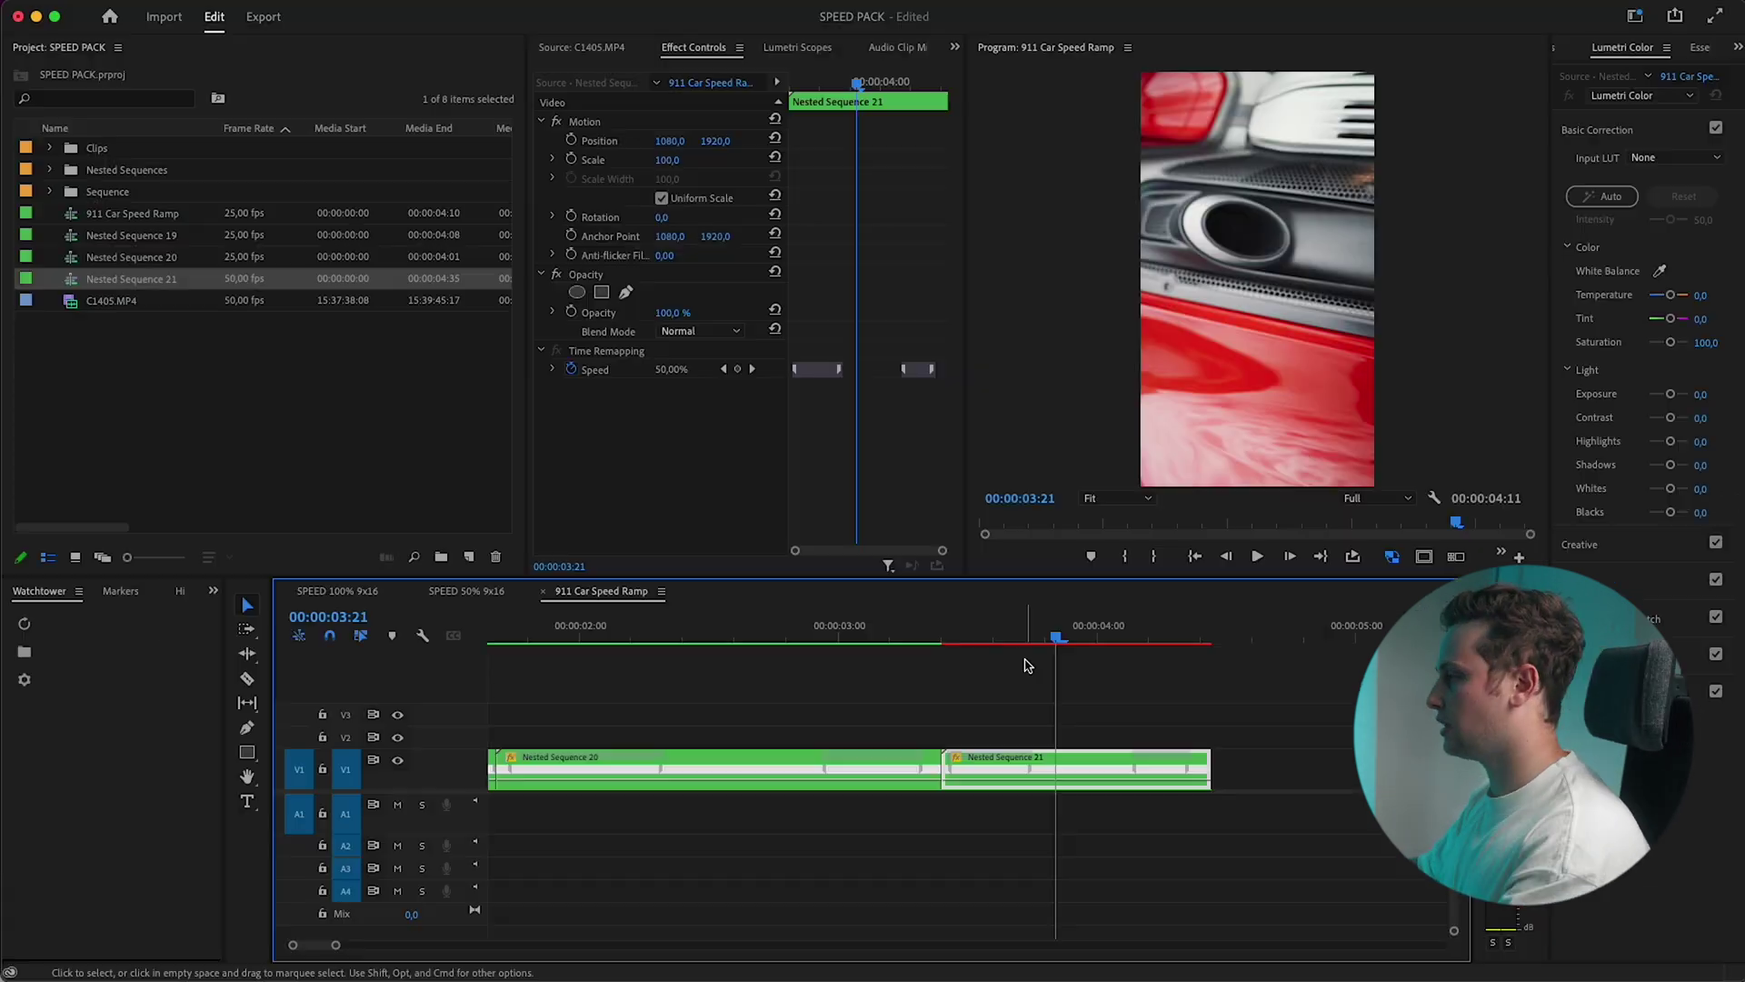
Step: Render 911 Car Speed Ramp and check the playback of Nested Sequence 21 from 00:00:02:10 onward
{"action": "key", "text": "Return"}
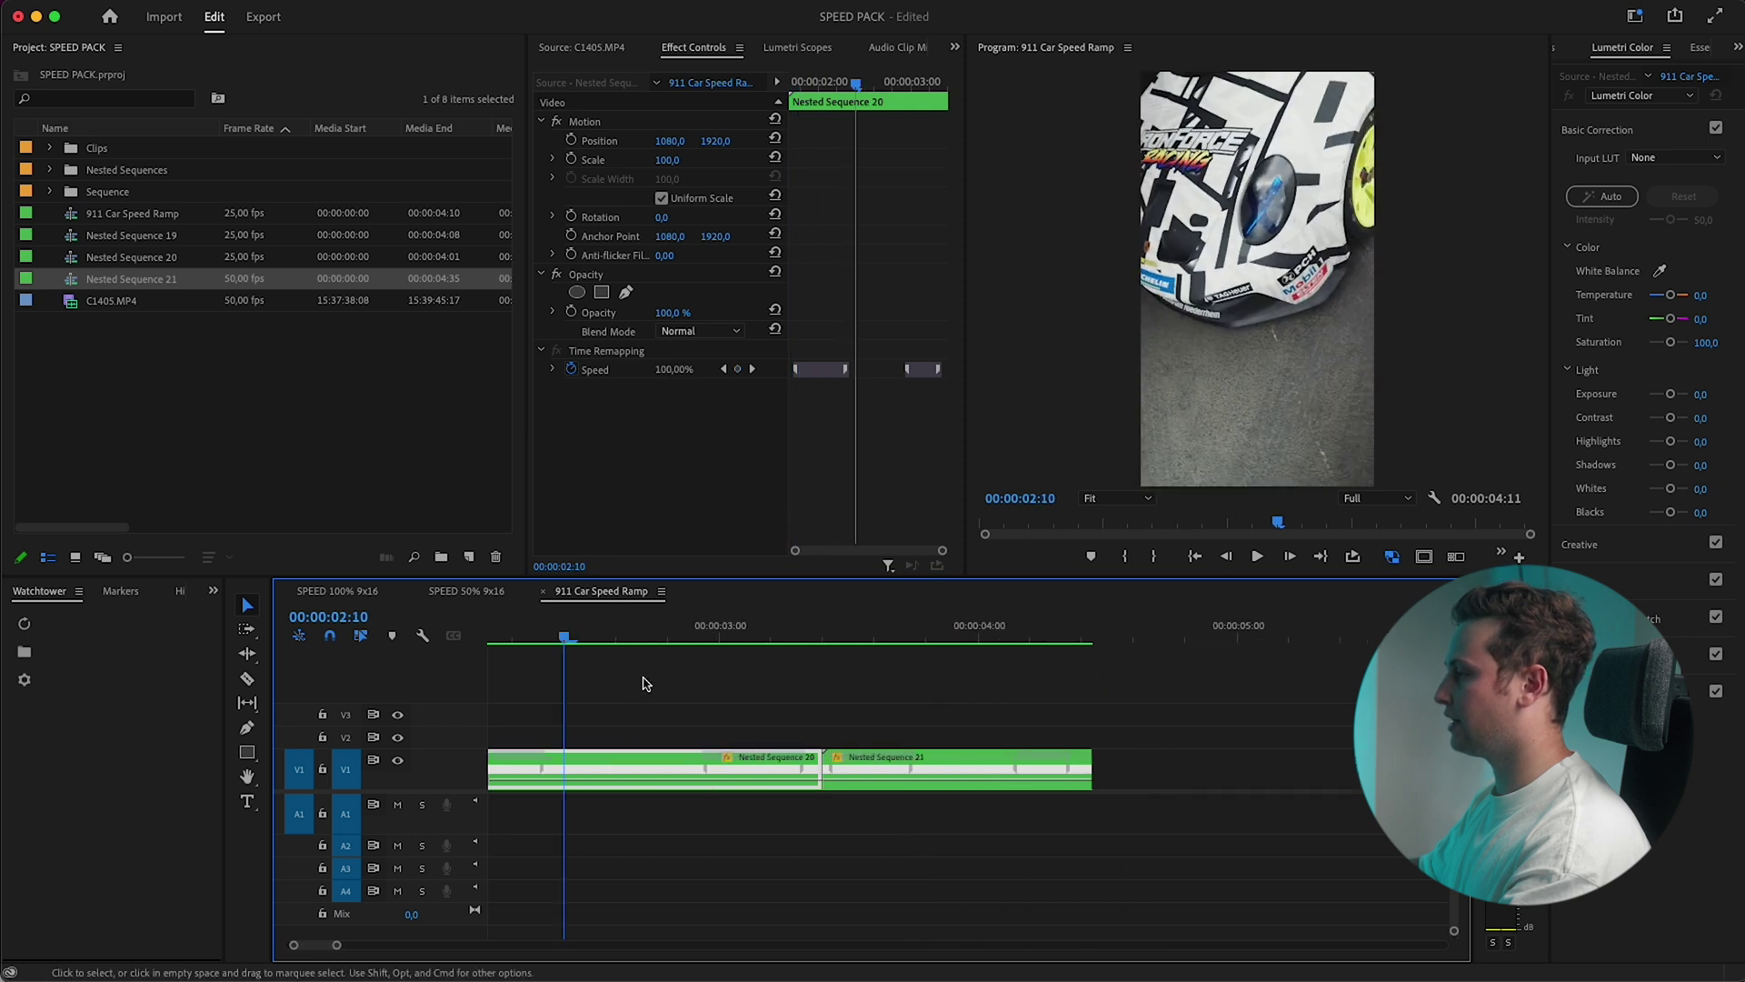
{"action": "key", "text": "space"}
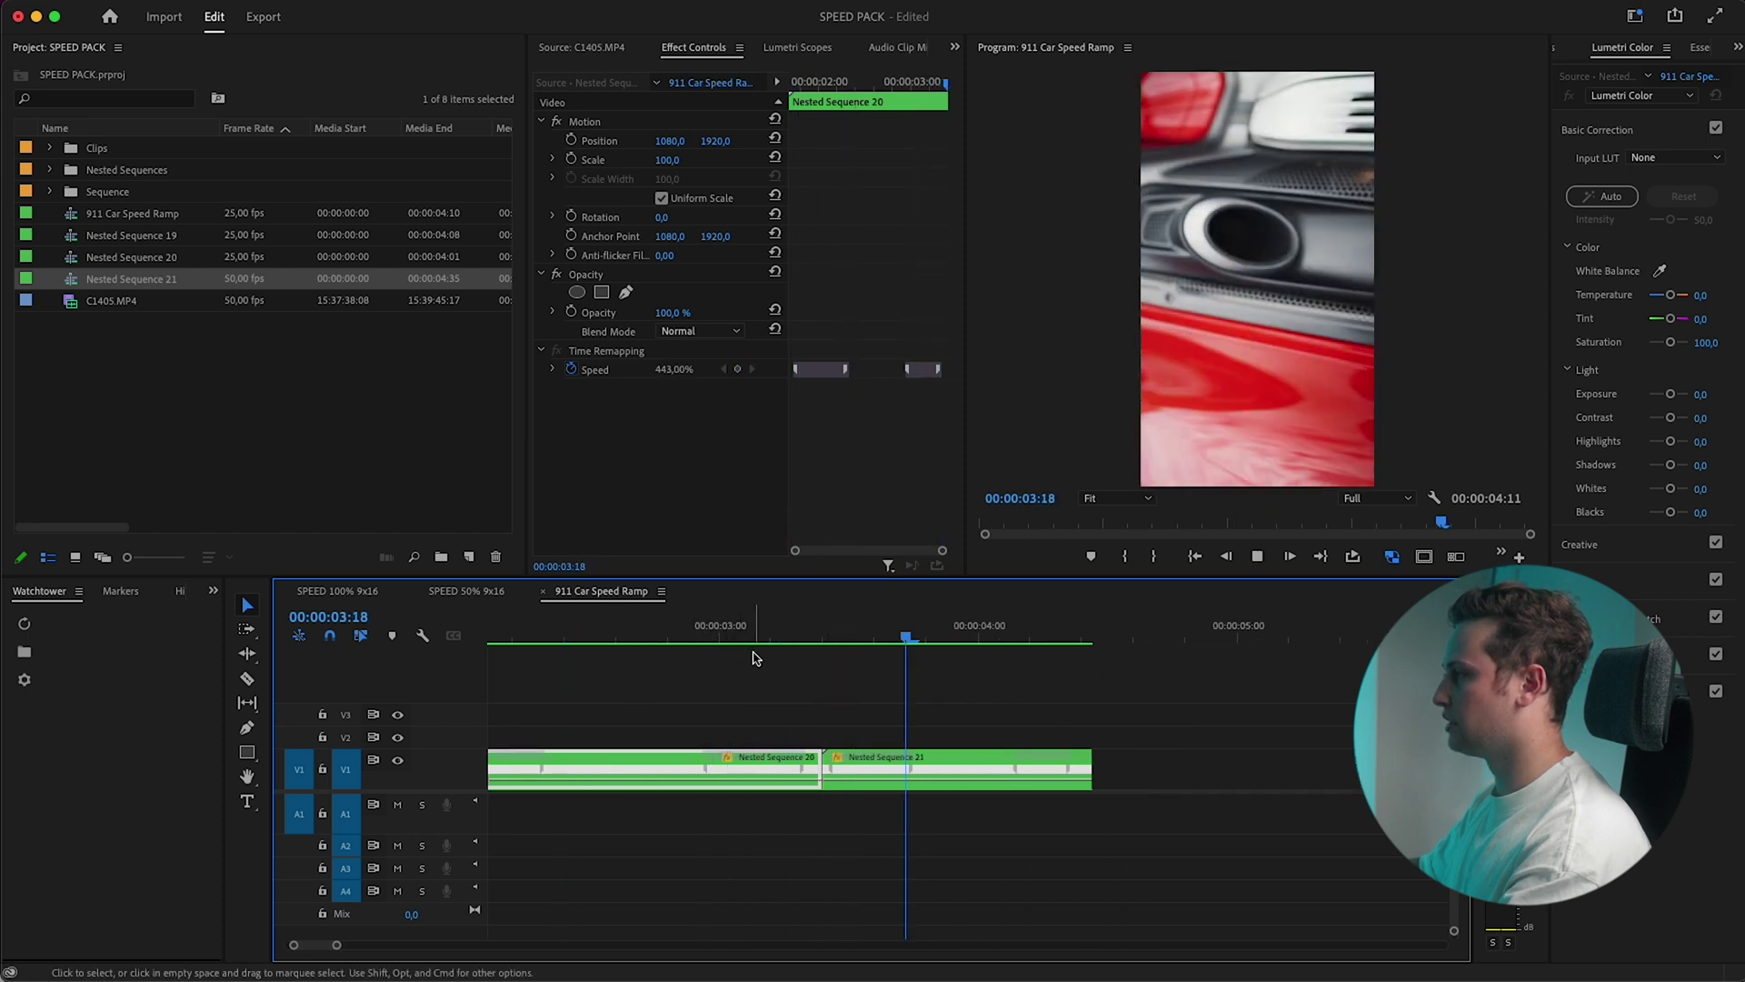
{"action": "left_click_drag", "start_coordinate": [873, 637], "coordinate": [916, 639]}
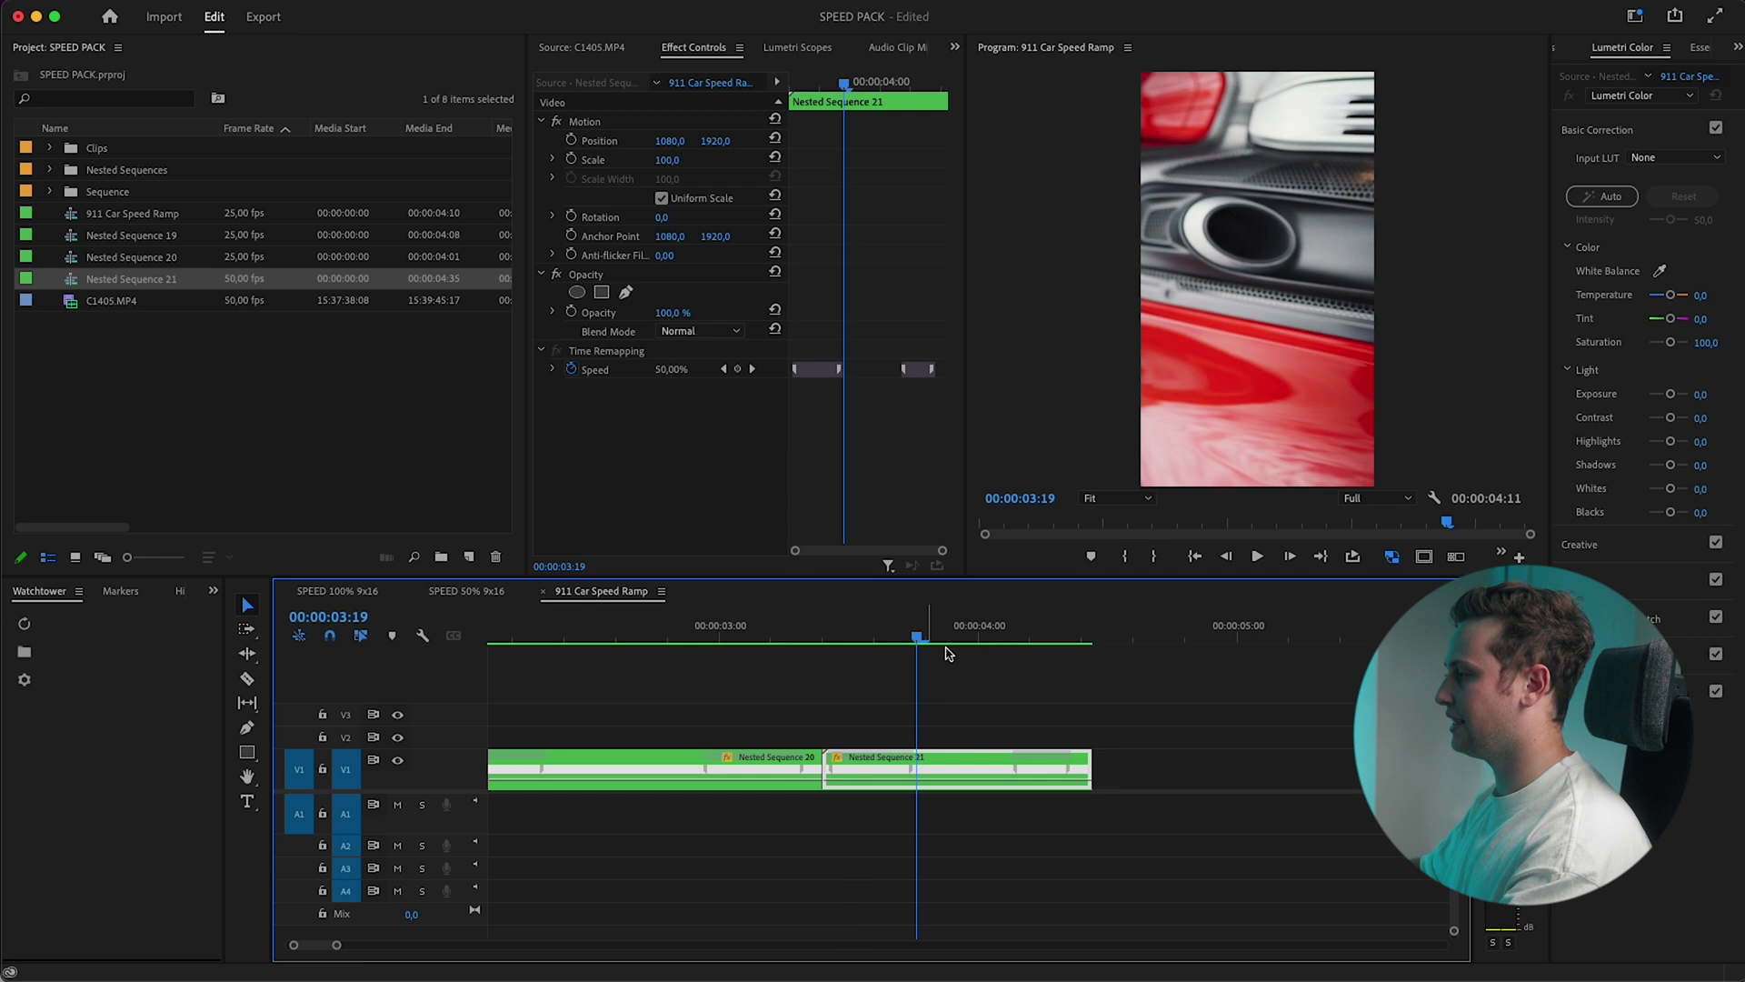
{"action": "left_click_drag", "start_coordinate": [1045, 764], "coordinate": [1047, 764]}
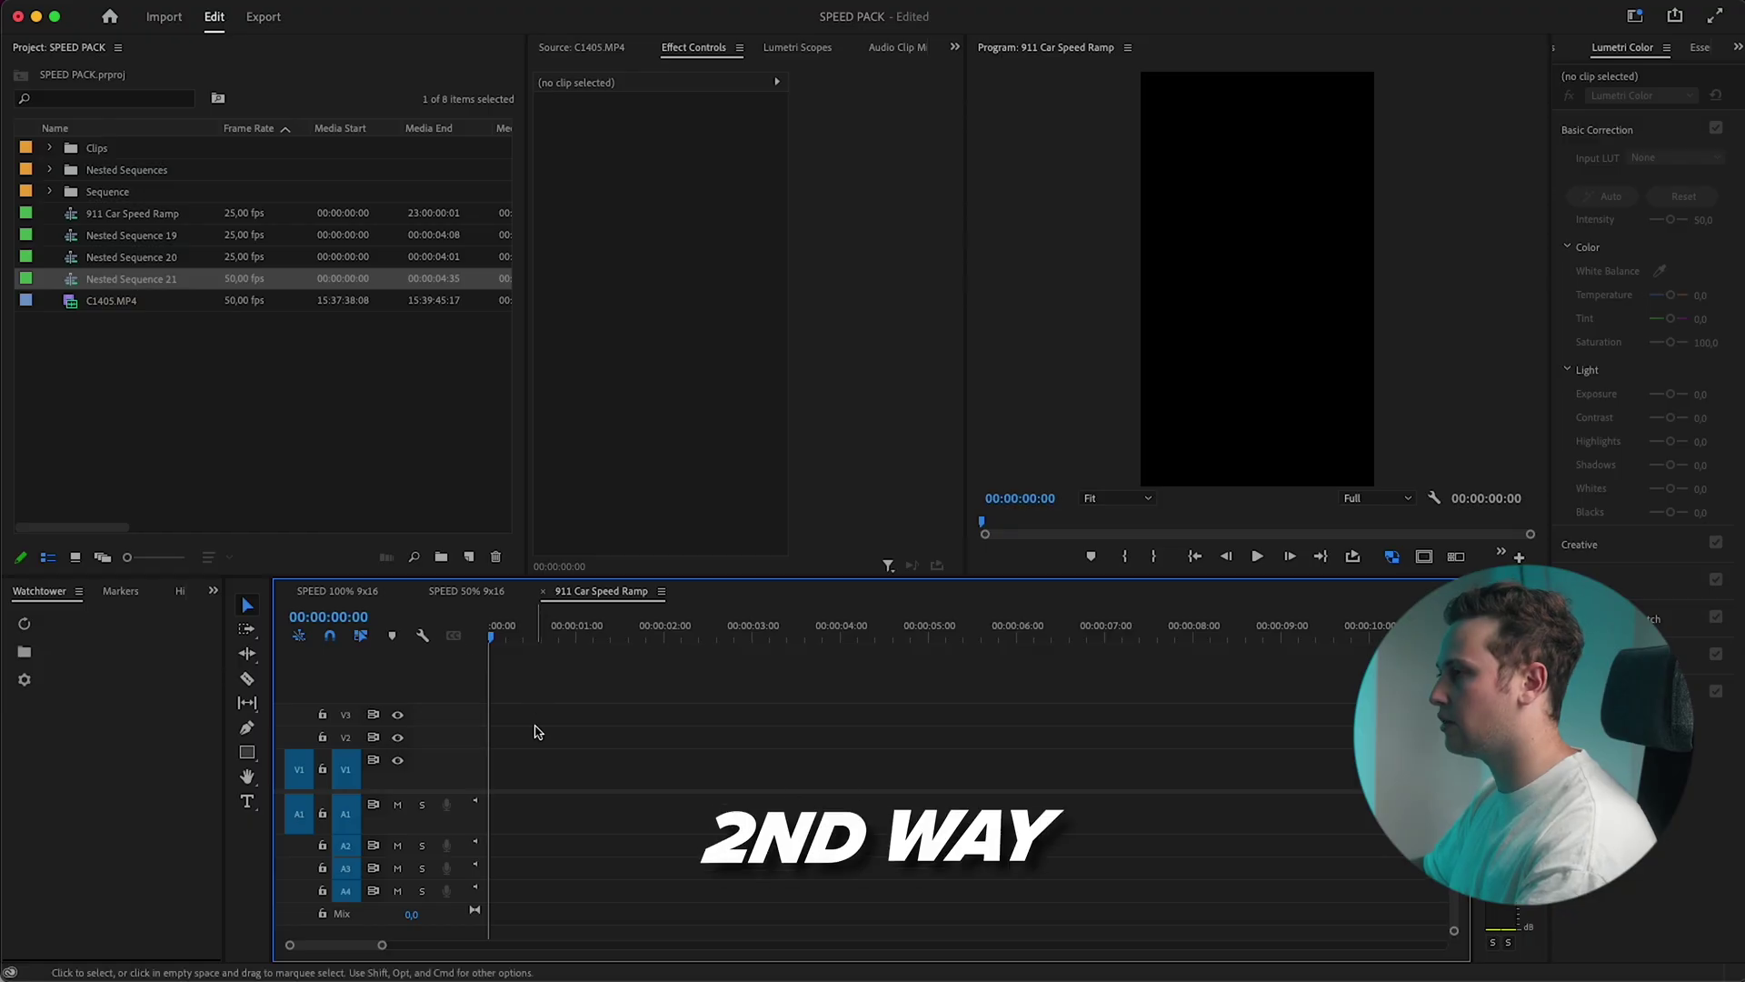
Step: Load the C1405.MP4 source clip and place only its video on V1 at the start of the empty 911 Car Speed Ramp sequence
{"action": "double_click", "coordinate": [112, 306]}
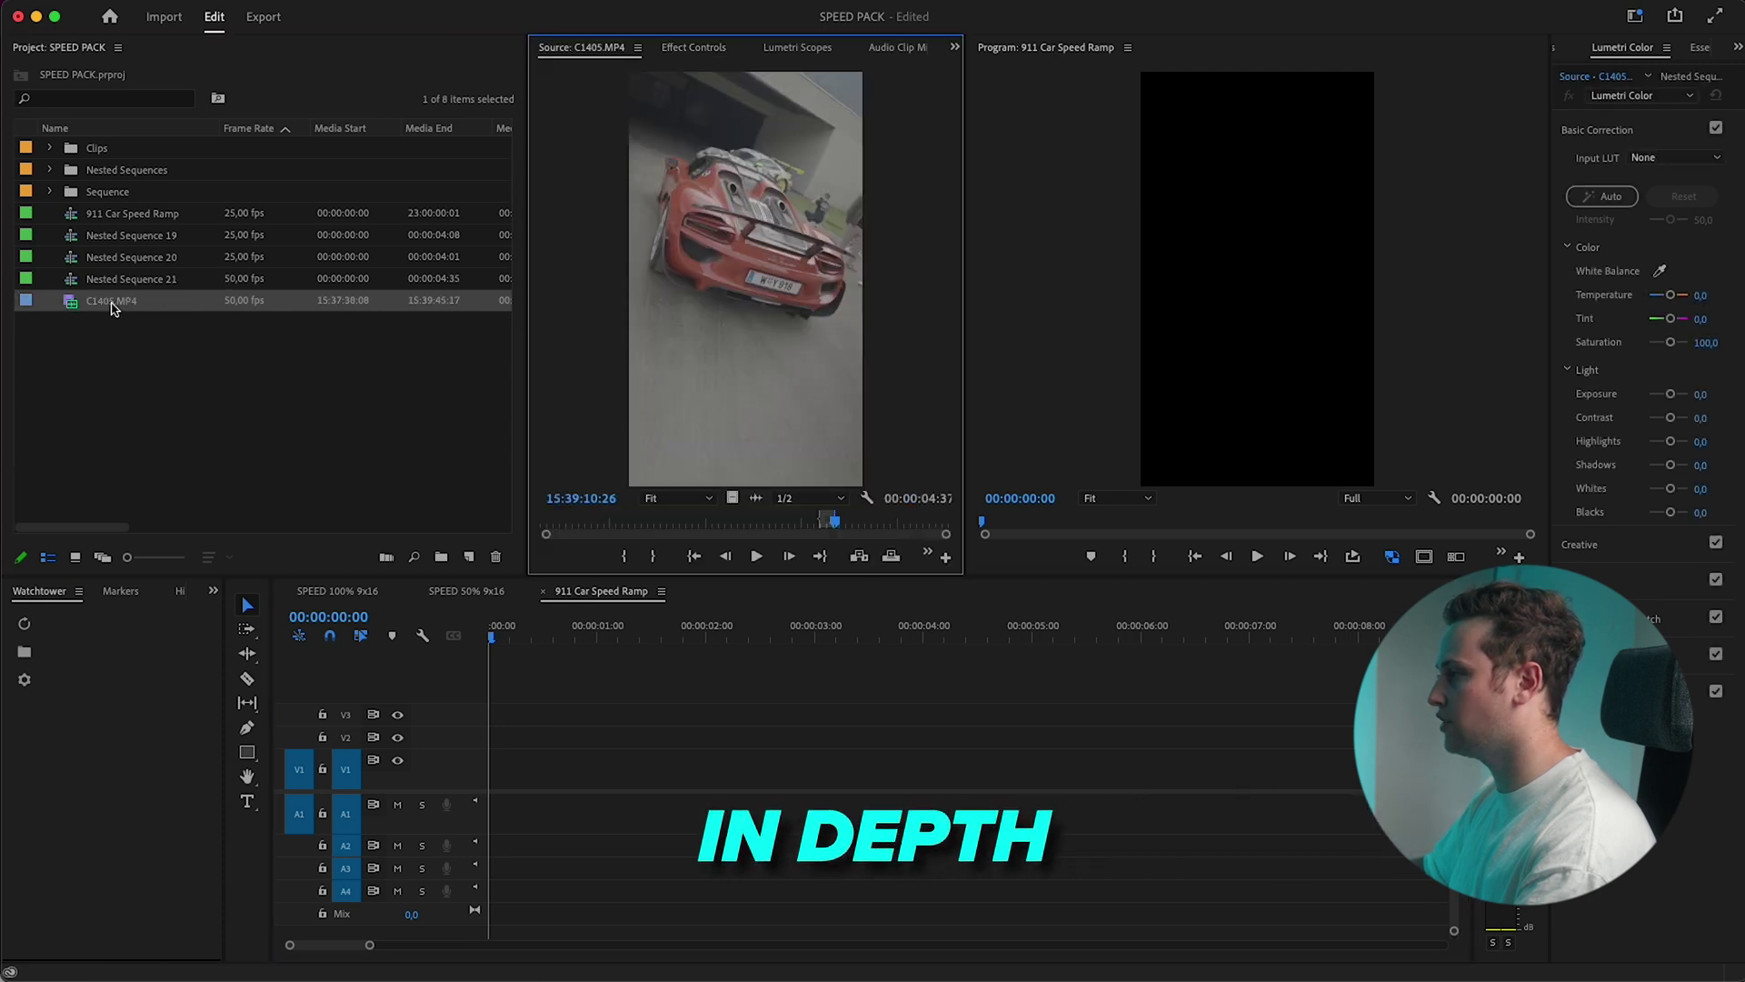
{"action": "left_click_drag", "start_coordinate": [745, 502], "coordinate": [489, 772]}
{"action": "left_click", "coordinate": [956, 636]}
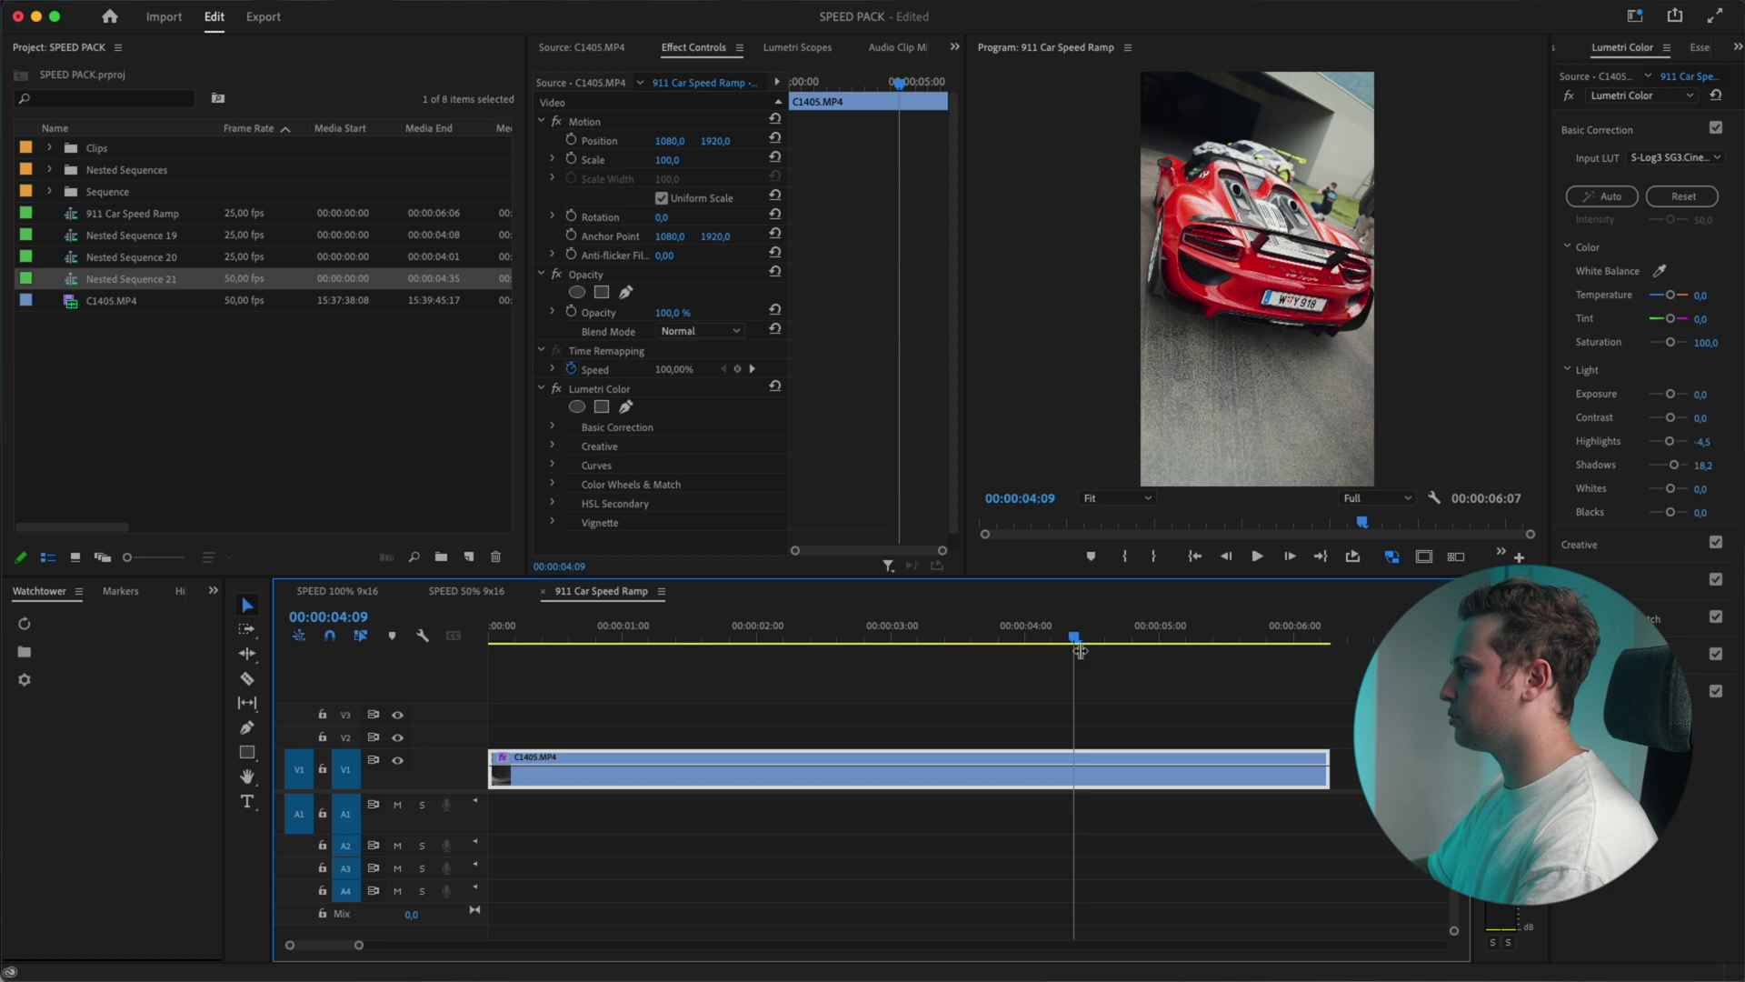
Step: Play back the C1405.MP4 clip from the start of the sequence to review the camera move
{"action": "key", "text": "Home"}
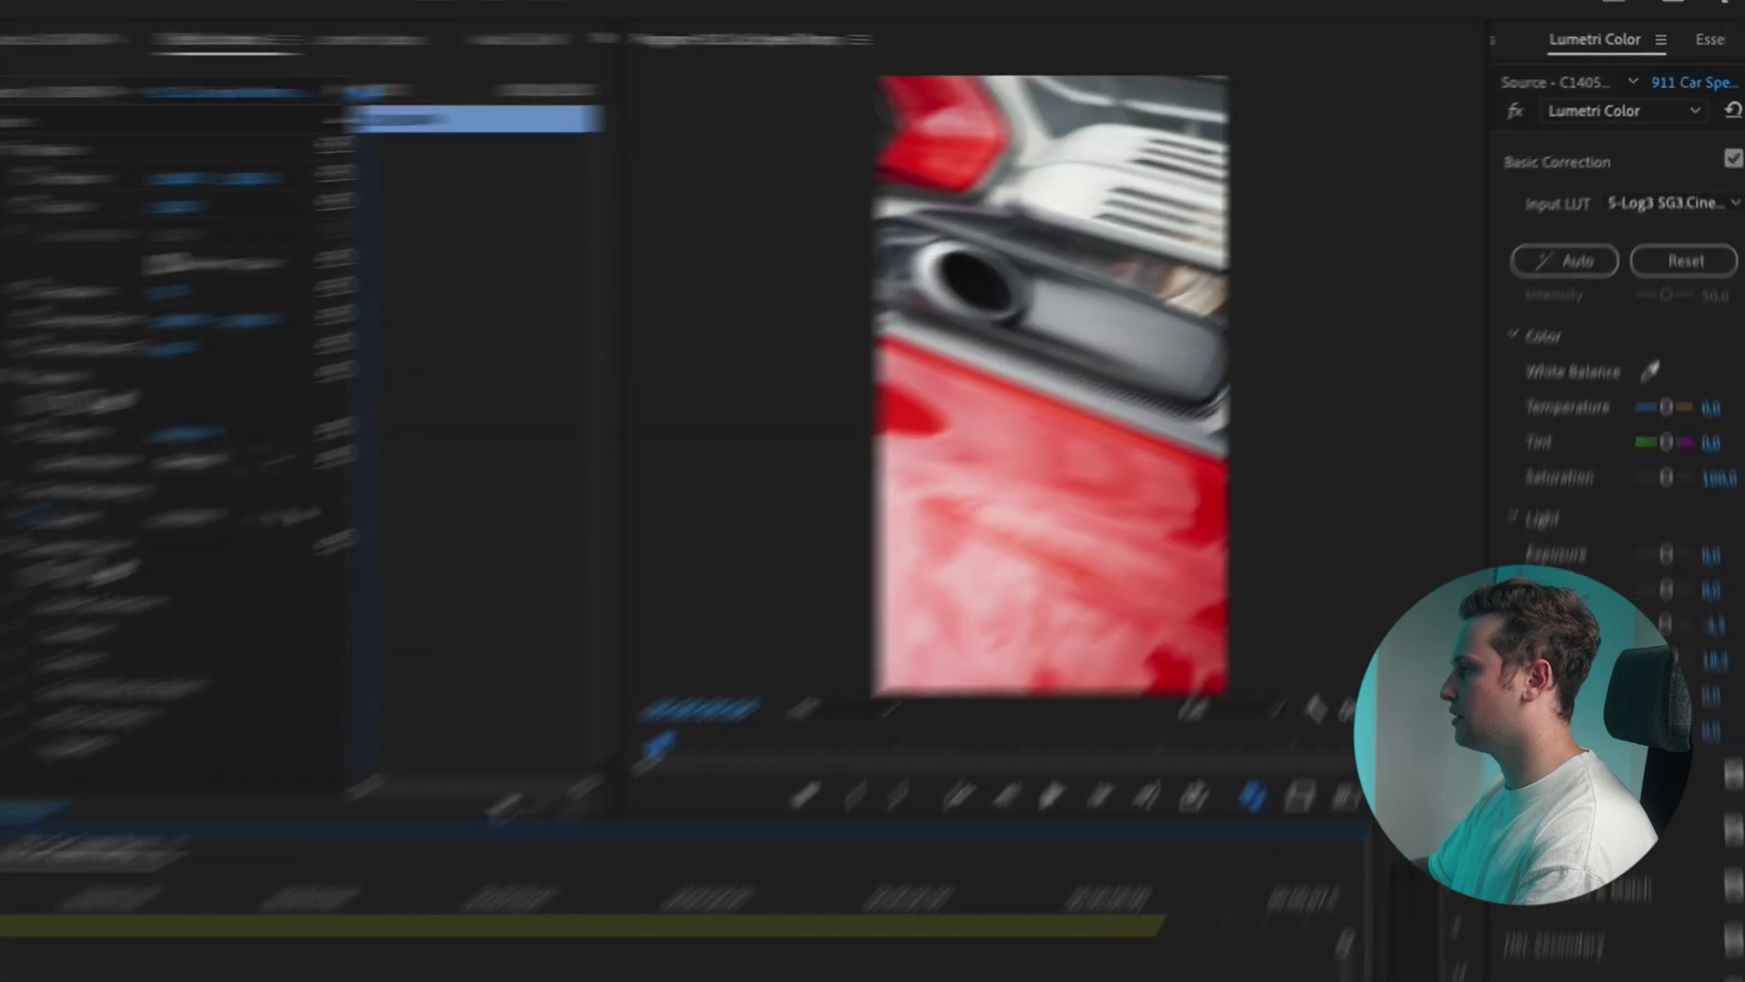
{"action": "key", "text": "space"}
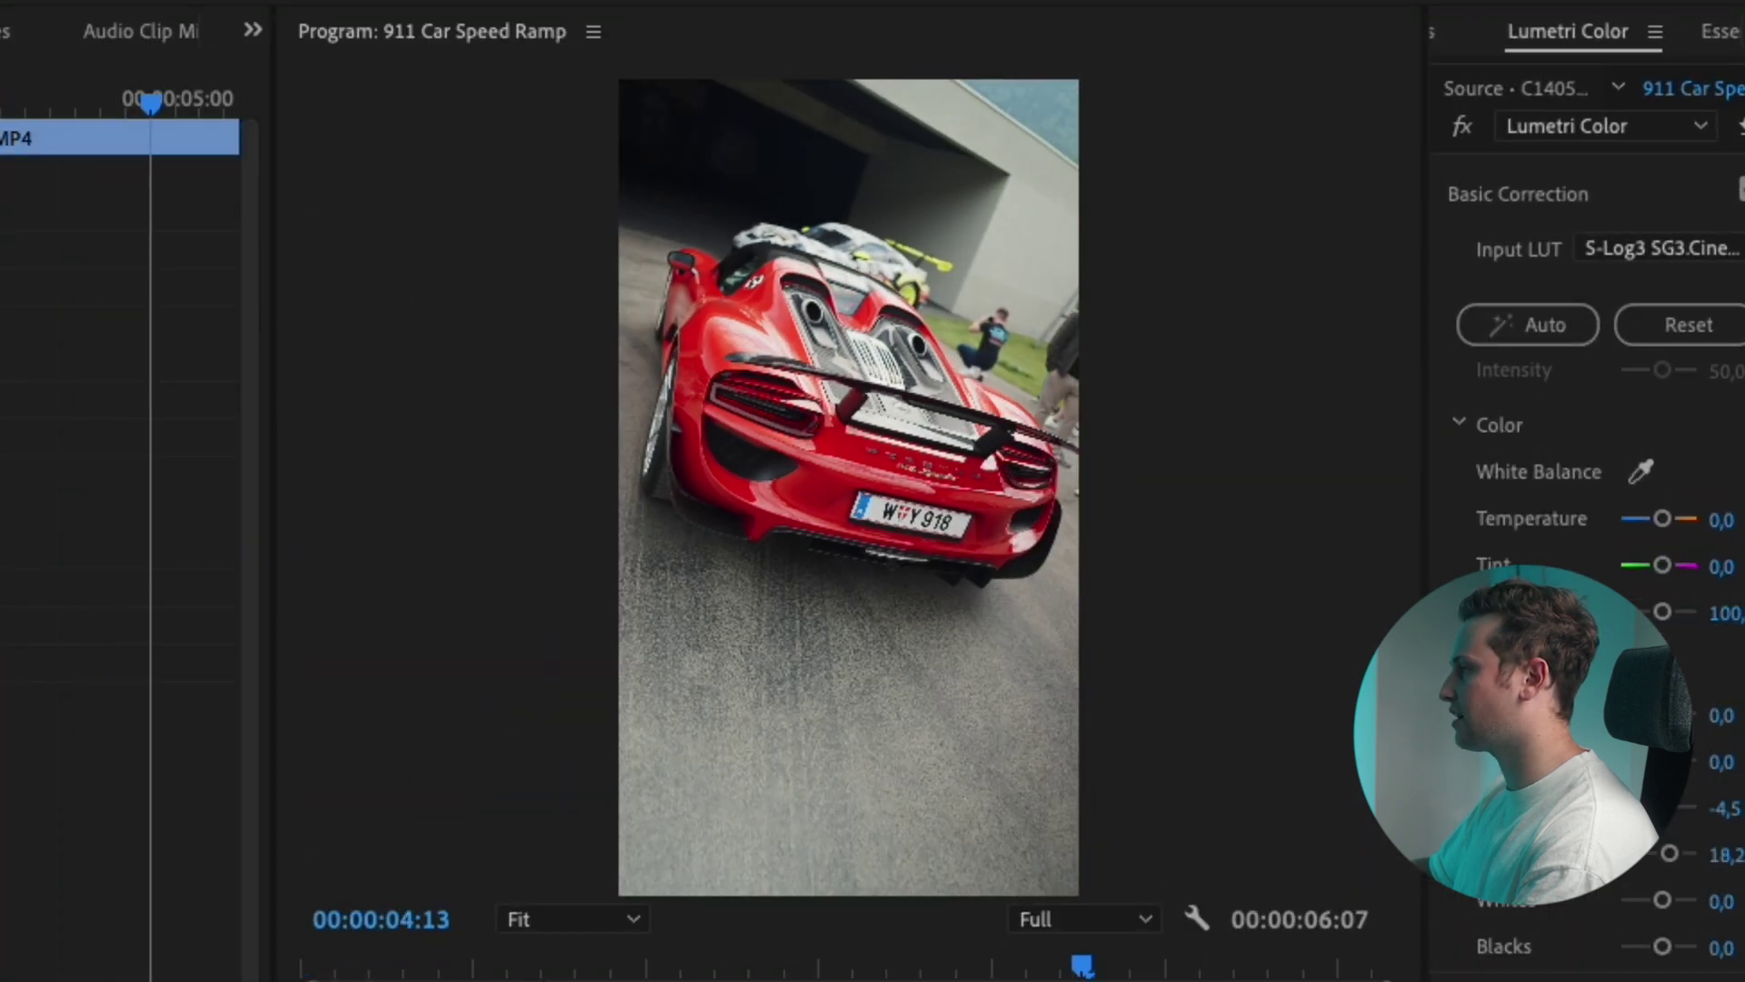
{"action": "key", "text": "space"}
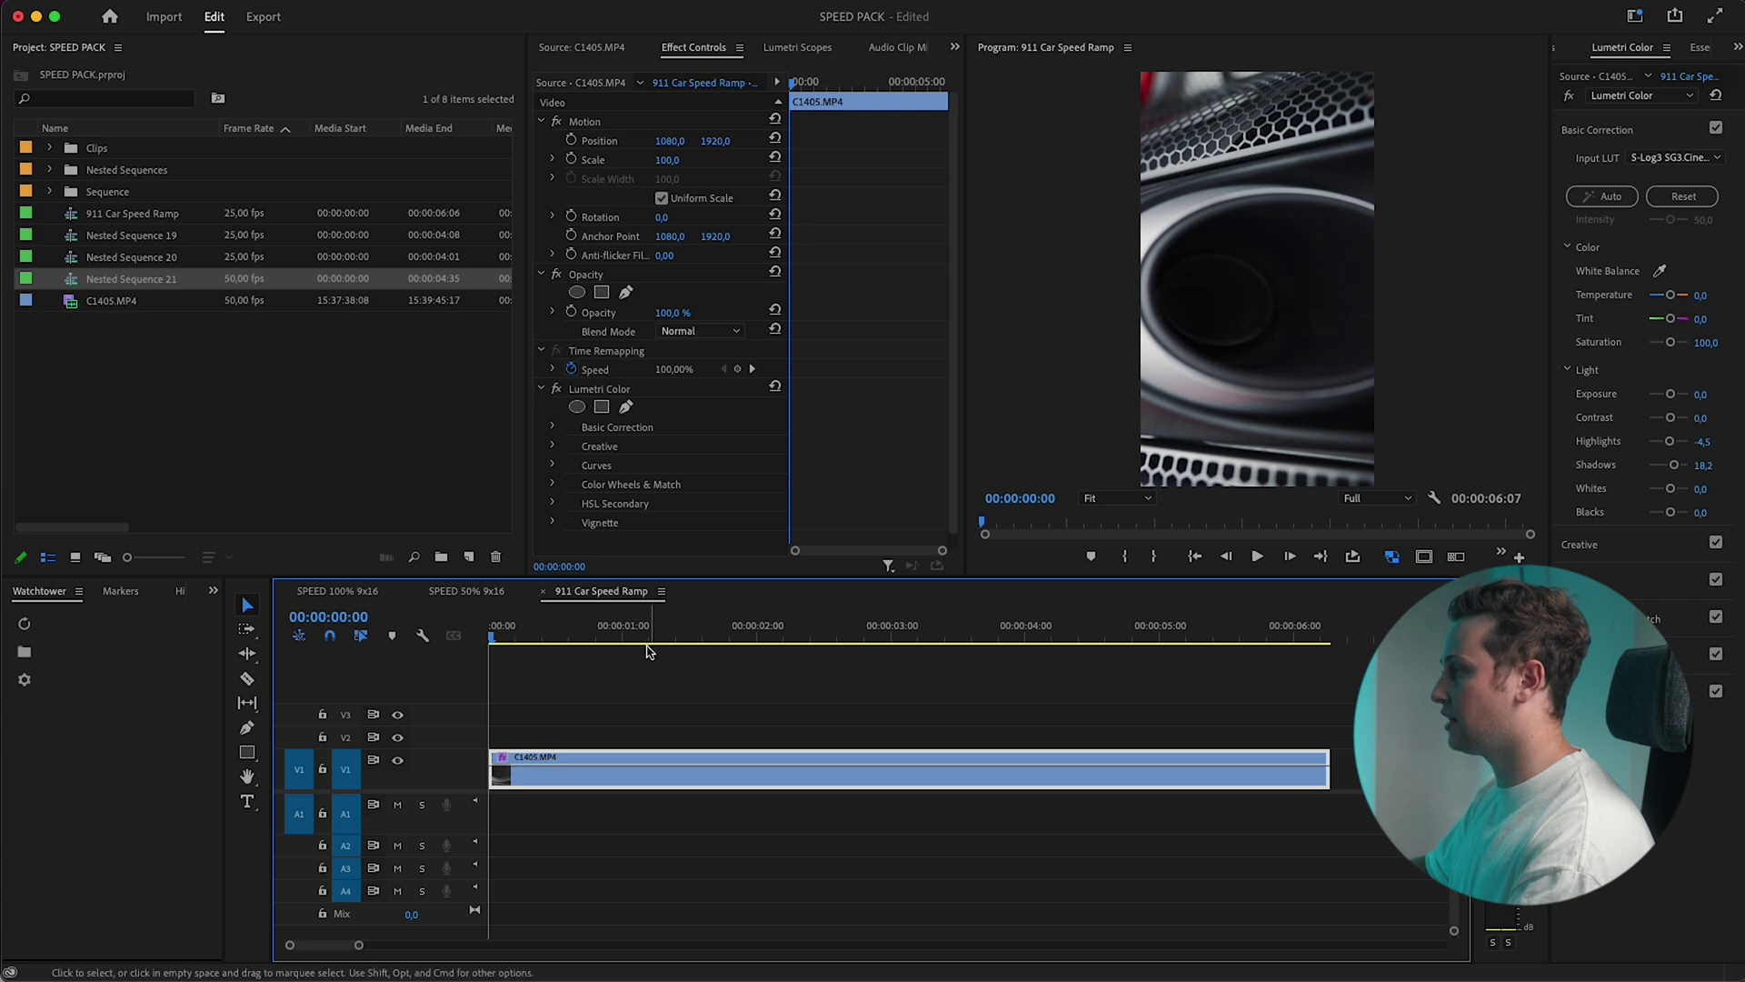
Step: Cut C1405.MP4 at 00:00:05:06 and delete the part after the cut
{"action": "left_click_drag", "start_coordinate": [496, 637], "coordinate": [1194, 604]}
{"action": "left_click", "coordinate": [1212, 720]}
{"action": "left_click", "coordinate": [1223, 762]}
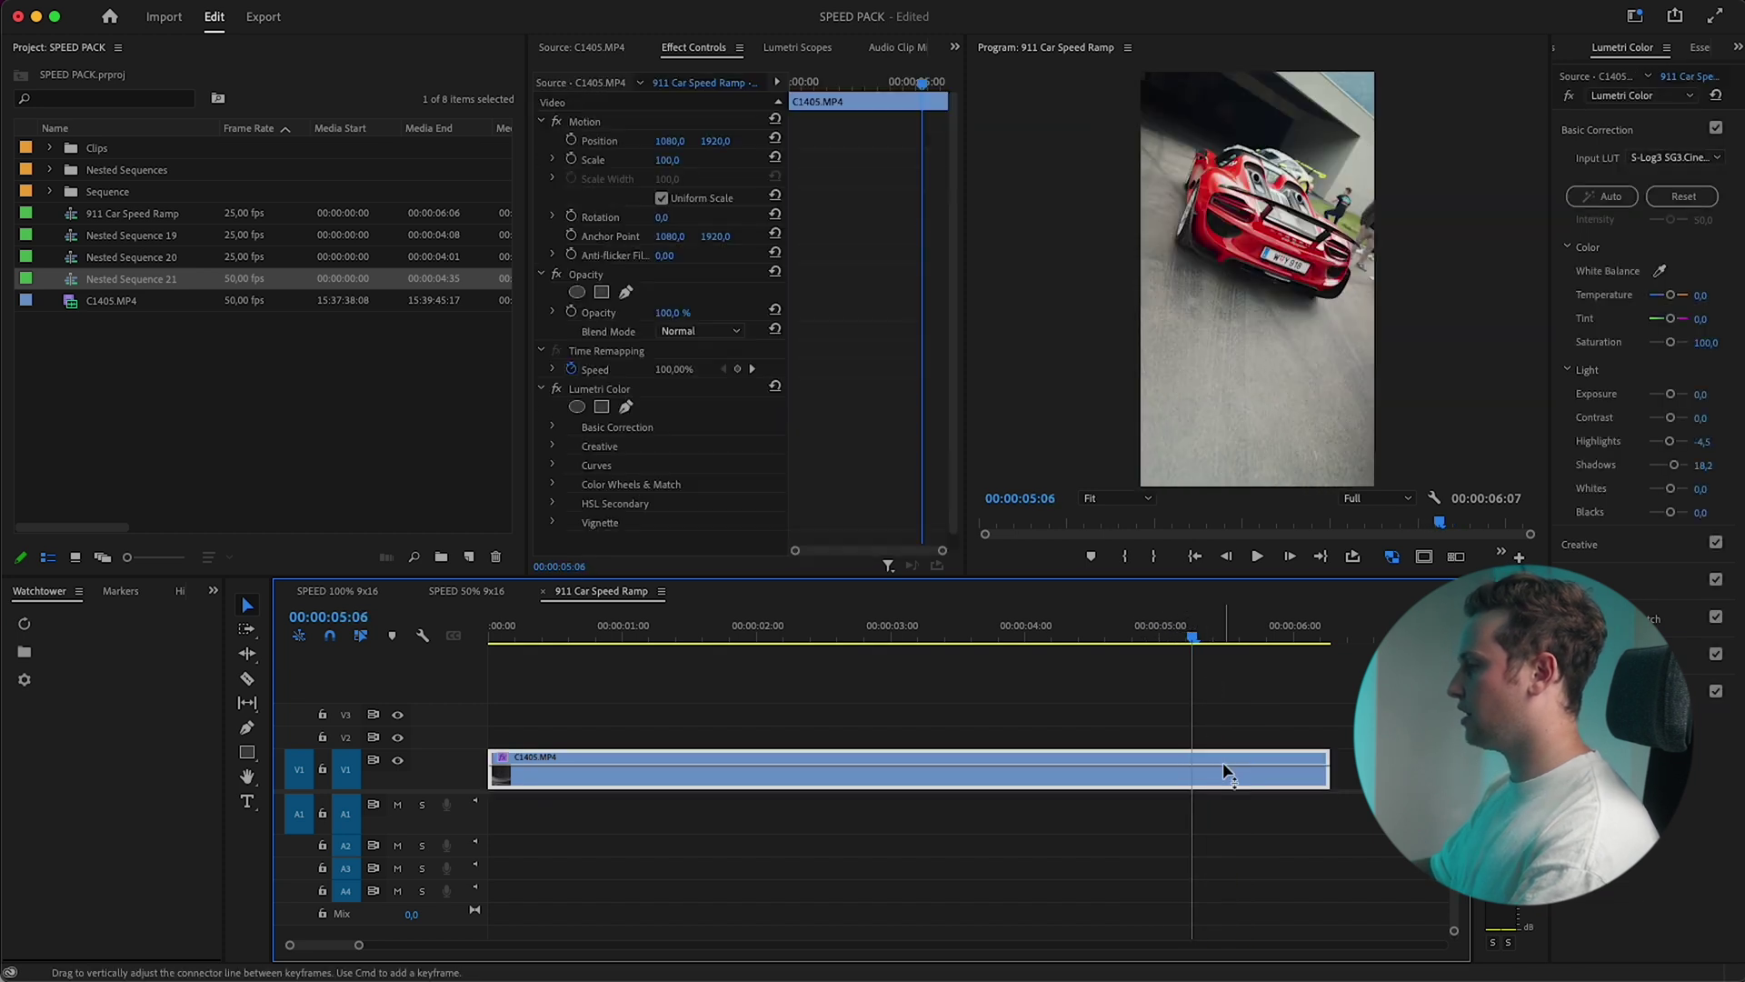
{"action": "key", "text": "super+k"}
{"action": "left_click", "coordinate": [1231, 773]}
{"action": "key", "text": "Delete"}
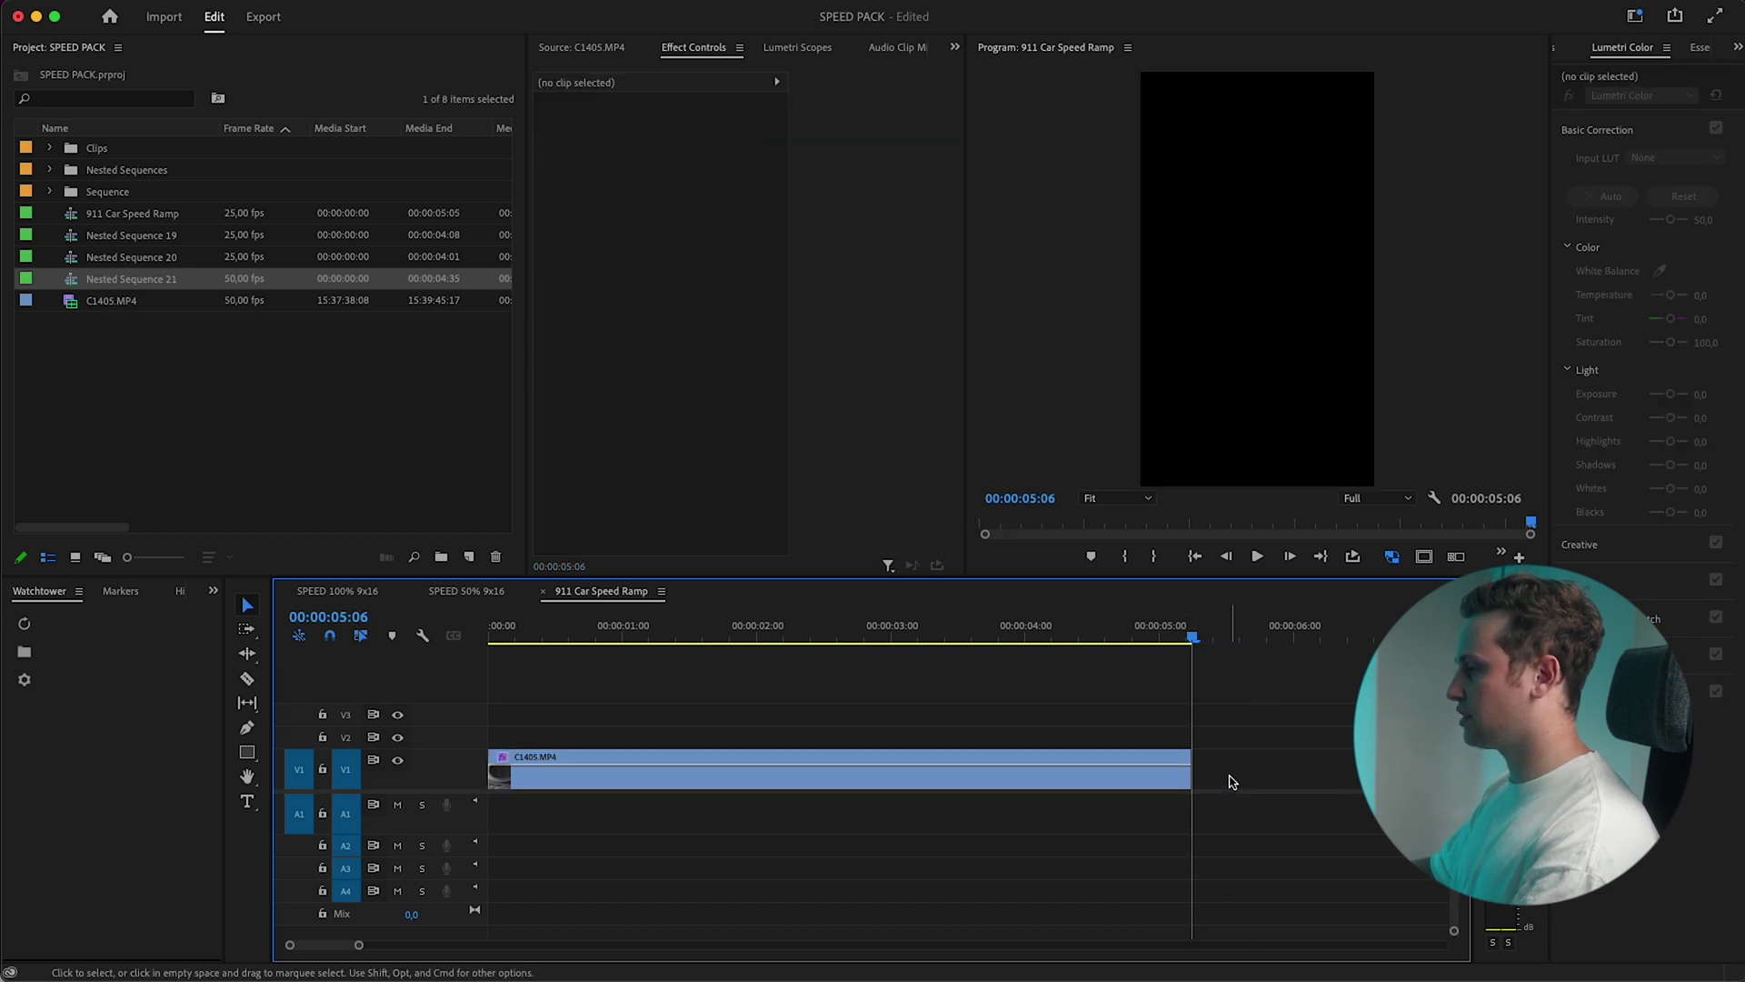
Step: Display the Time Remapping speed line on the C1405.MP4 clip in the timeline
{"action": "key", "text": "Home"}
{"action": "left_click", "coordinate": [506, 762]}
{"action": "right_click", "coordinate": [505, 761]}
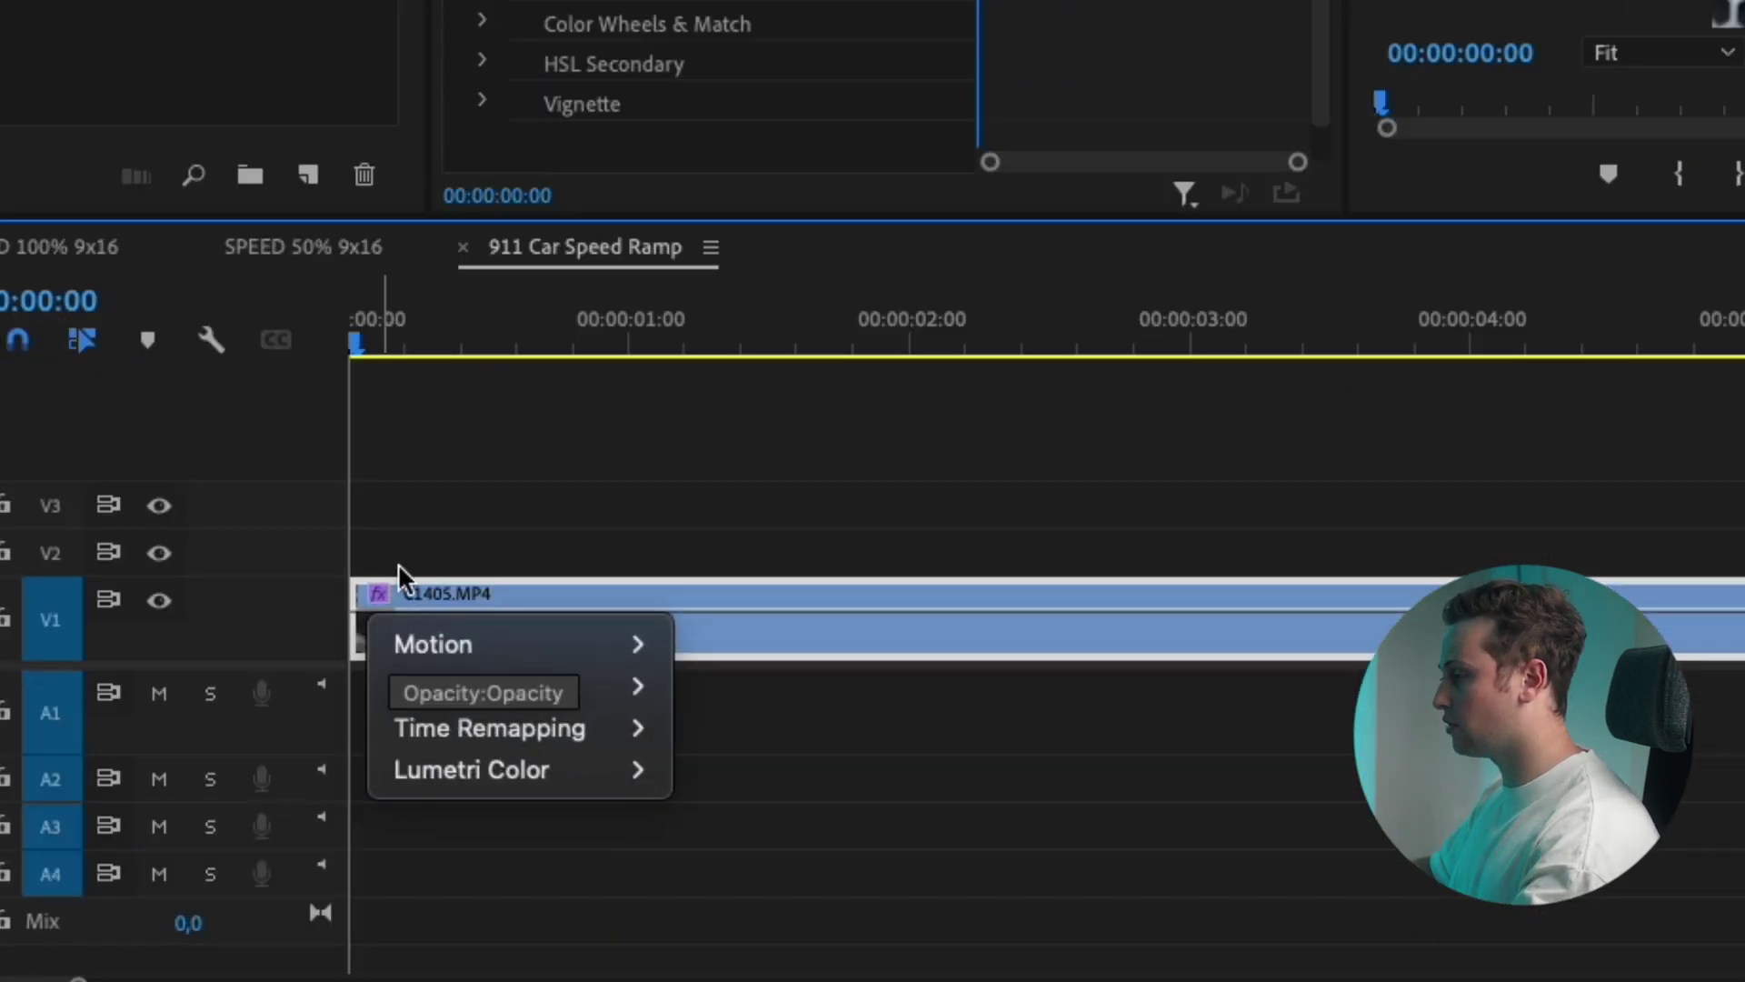
{"action": "left_click", "coordinate": [466, 589]}
{"action": "right_click", "coordinate": [469, 652]}
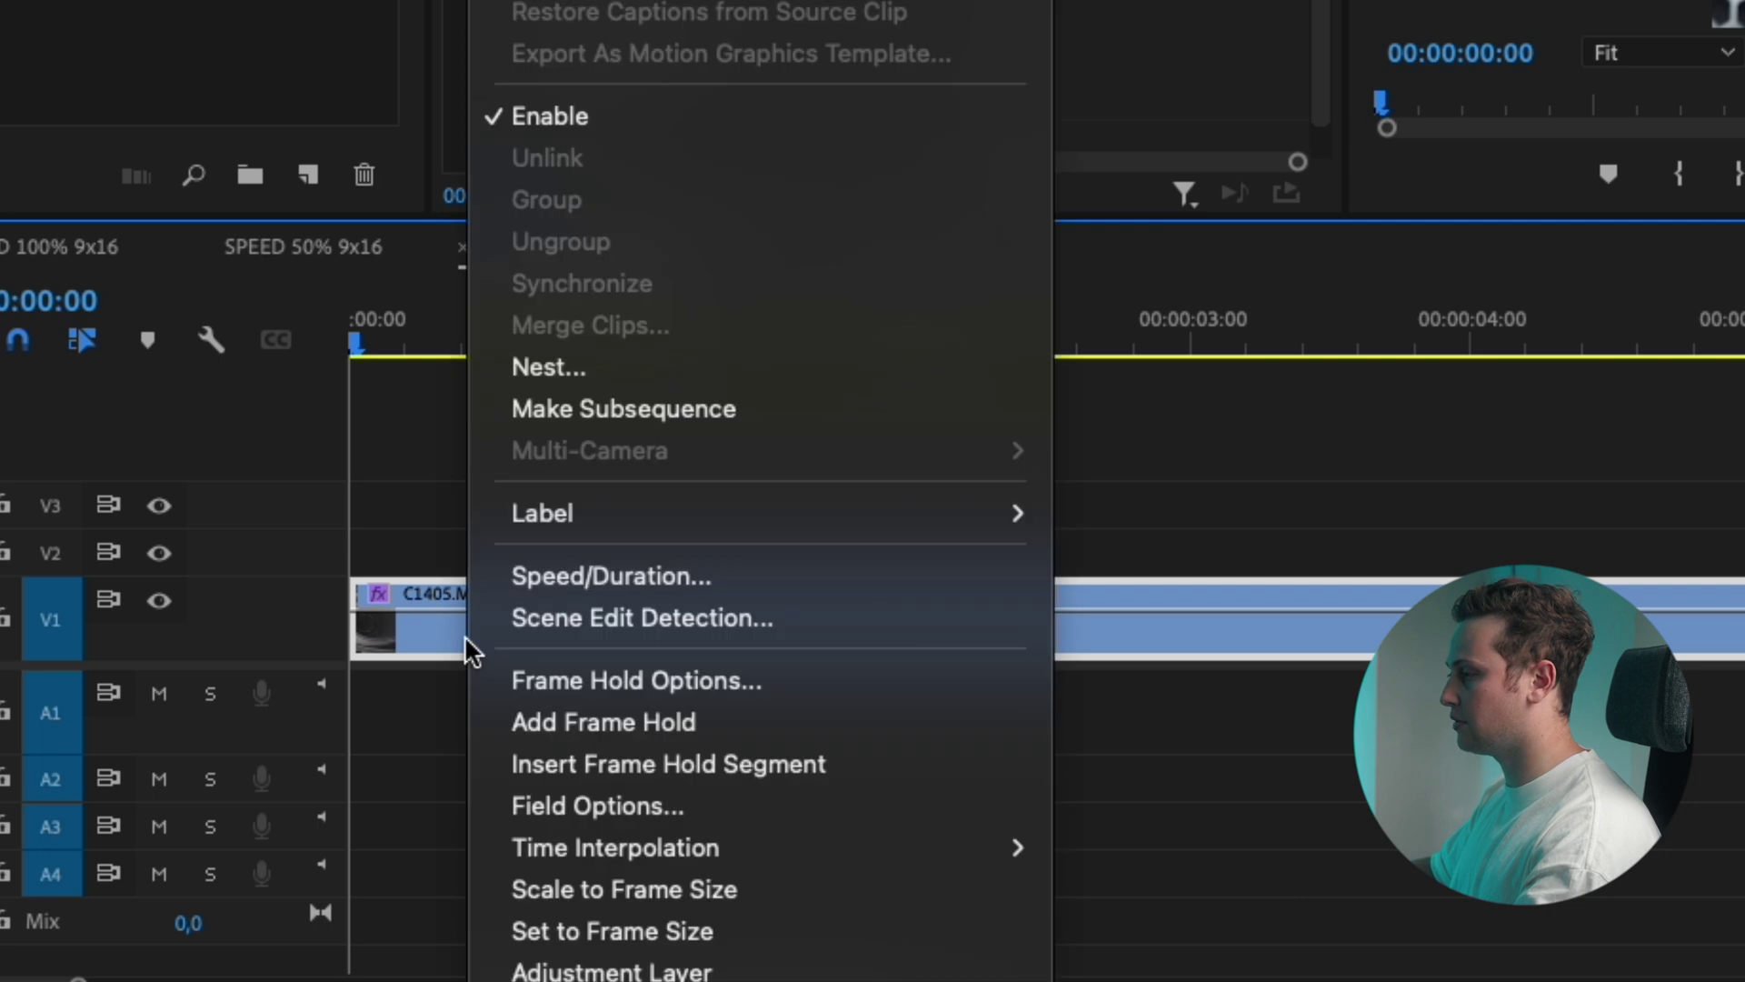
{"action": "left_click", "coordinate": [379, 592]}
{"action": "left_click", "coordinate": [379, 593]}
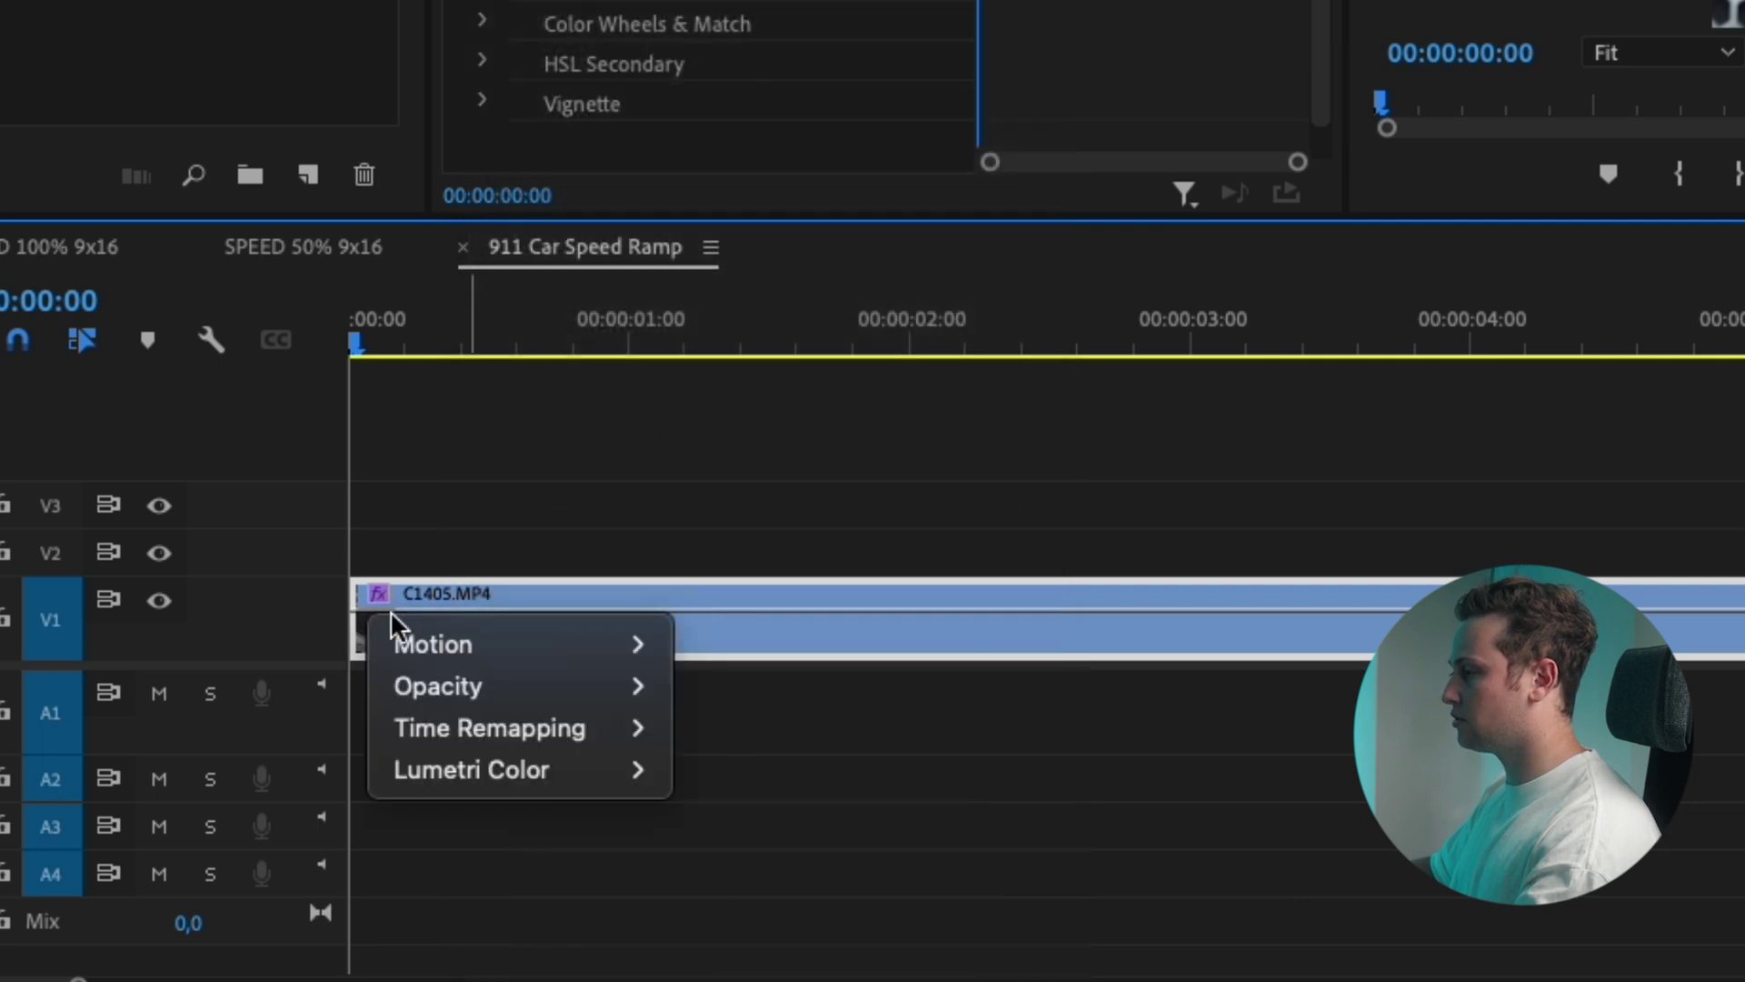
{"action": "mouse_move", "coordinate": [509, 727]}
{"action": "left_click", "coordinate": [738, 727]}
Step: Add a speed keyframe to C1405.MP4 at about 00:00:03:16 and spread it into a ramp starting at about 00:00:00:12
{"action": "left_click_drag", "start_coordinate": [946, 480], "coordinate": [1318, 542]}
{"action": "left_click_drag", "start_coordinate": [1003, 735], "coordinate": [1034, 740]}
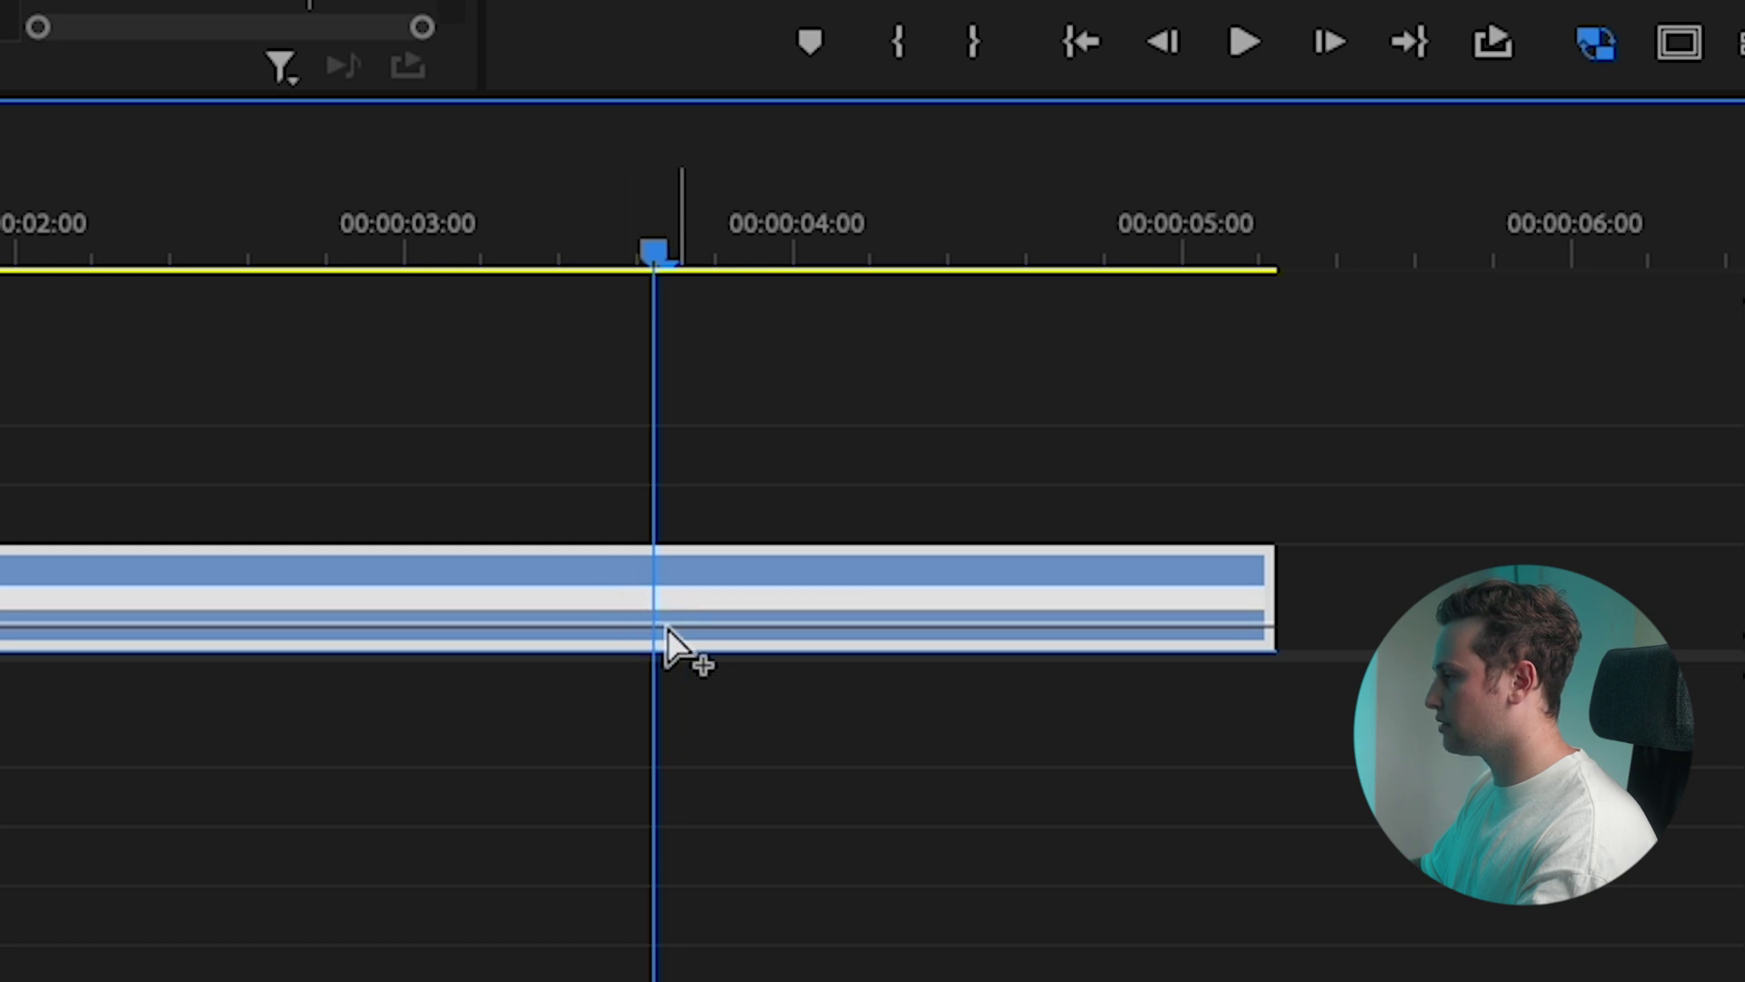
{"action": "left_click_drag", "start_coordinate": [657, 608], "coordinate": [8, 596]}
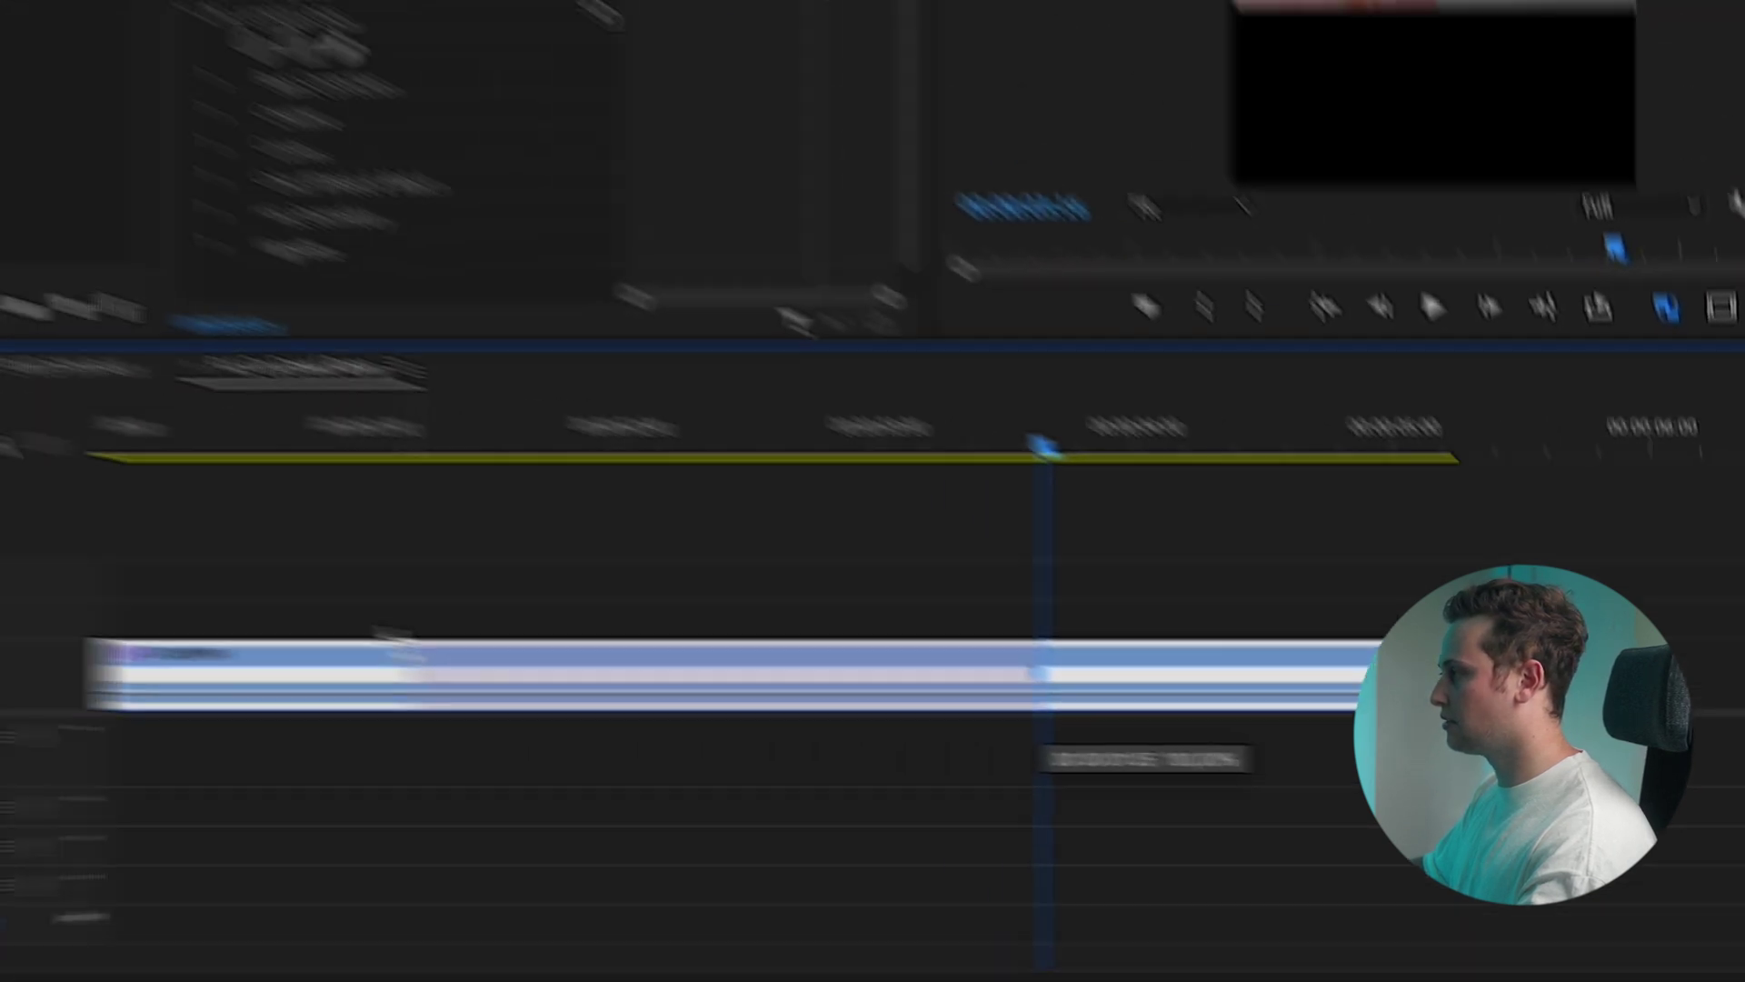
{"action": "left_click_drag", "start_coordinate": [483, 520], "coordinate": [1111, 534]}
{"action": "left_click", "coordinate": [548, 513]}
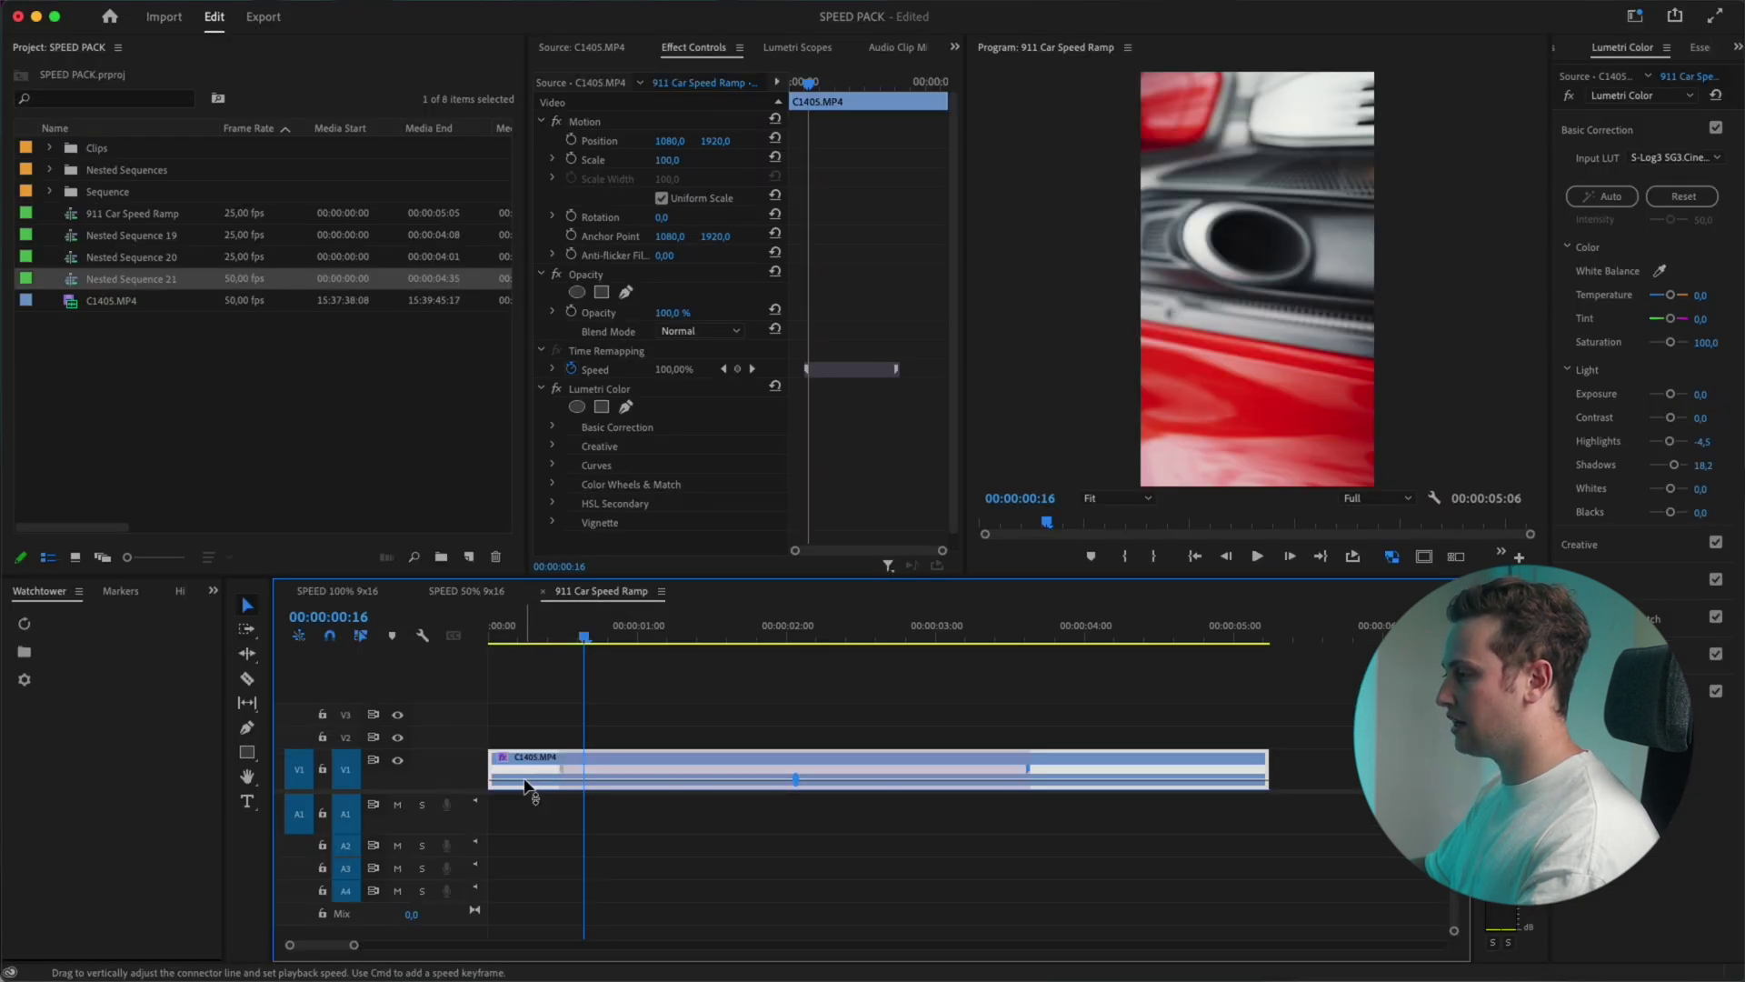
Step: Raise the speed of the C1405.MP4 section before the ramp to about 475%
{"action": "left_click_drag", "start_coordinate": [521, 785], "coordinate": [522, 774]}
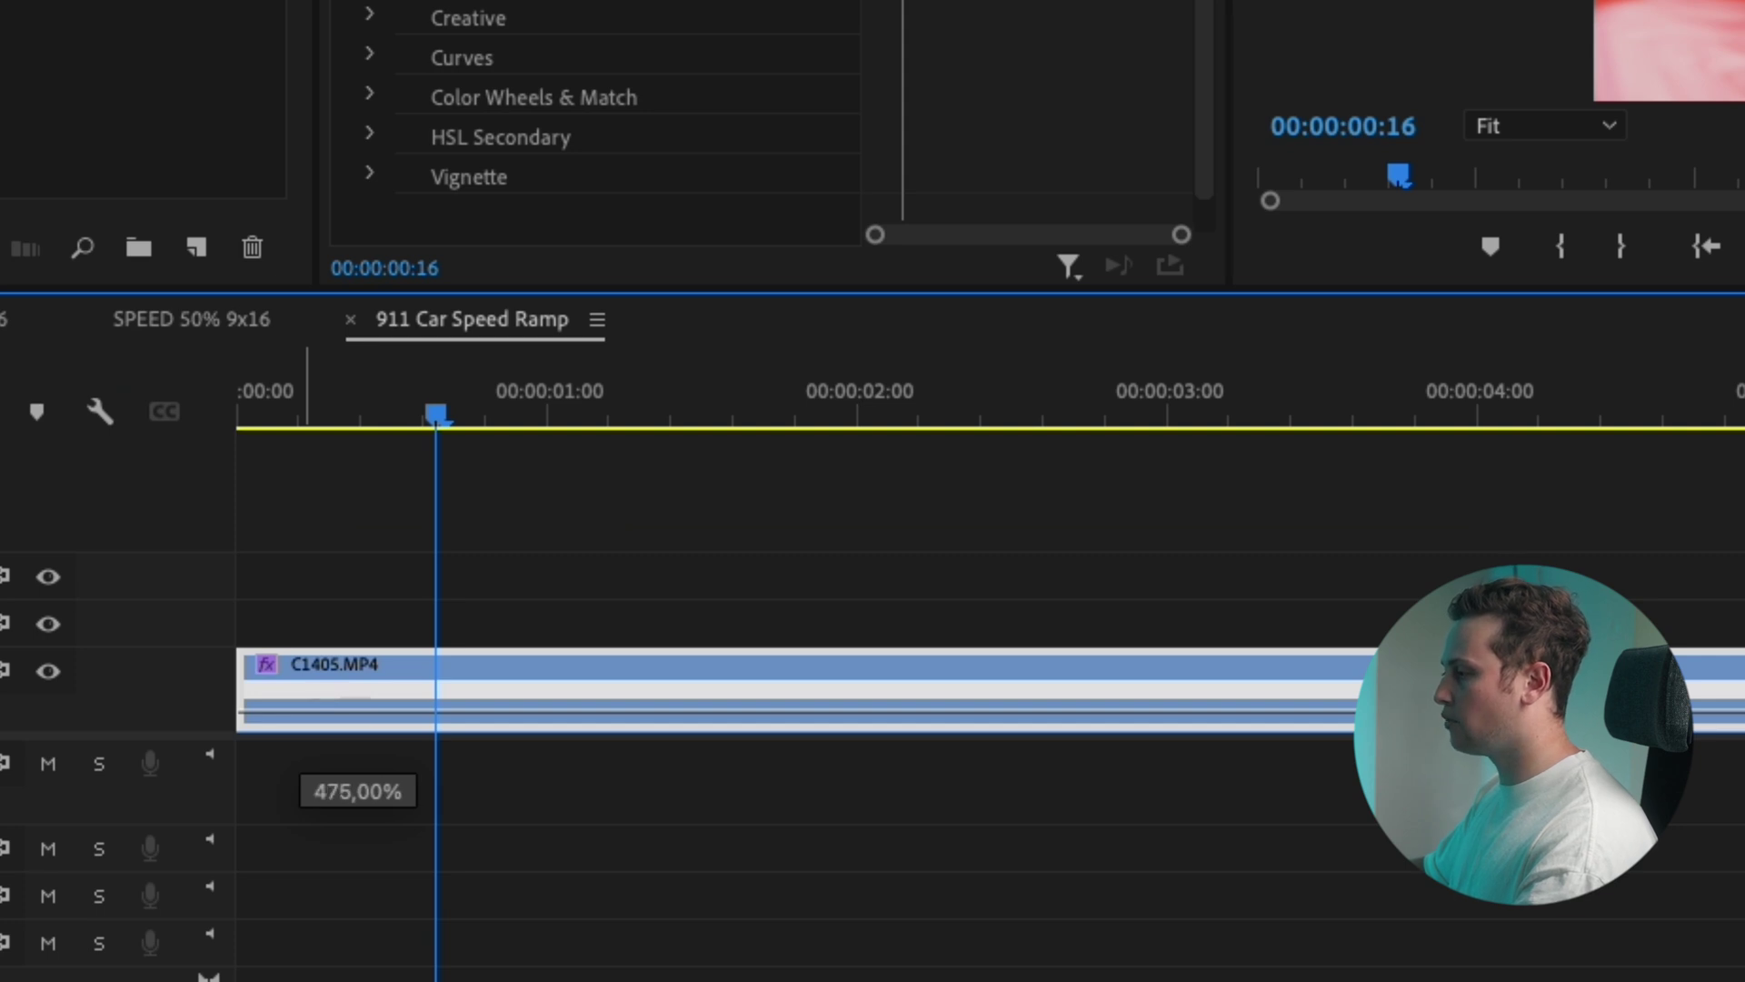
{"action": "left_click_drag", "start_coordinate": [355, 698], "coordinate": [355, 693]}
Step: Play back the ramped C1405.MP4 clip from the start and check it up to about 00:00:01:18
{"action": "key", "text": "Home"}
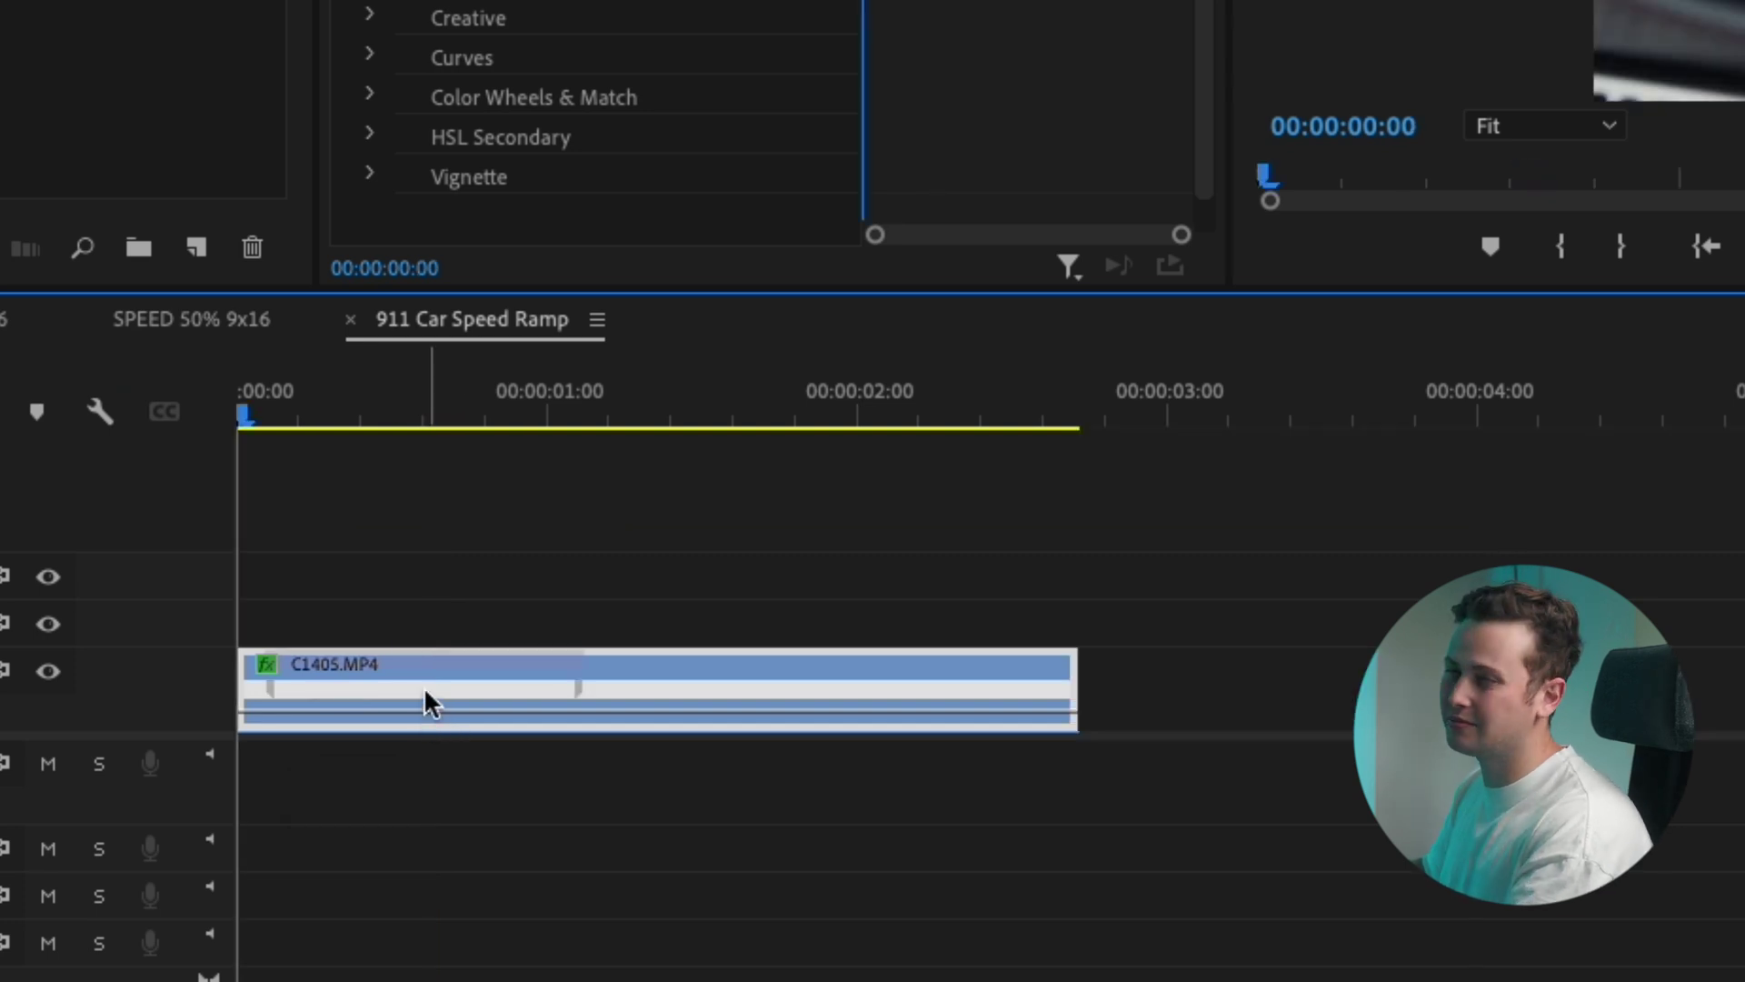
{"action": "left_click", "coordinate": [378, 557]}
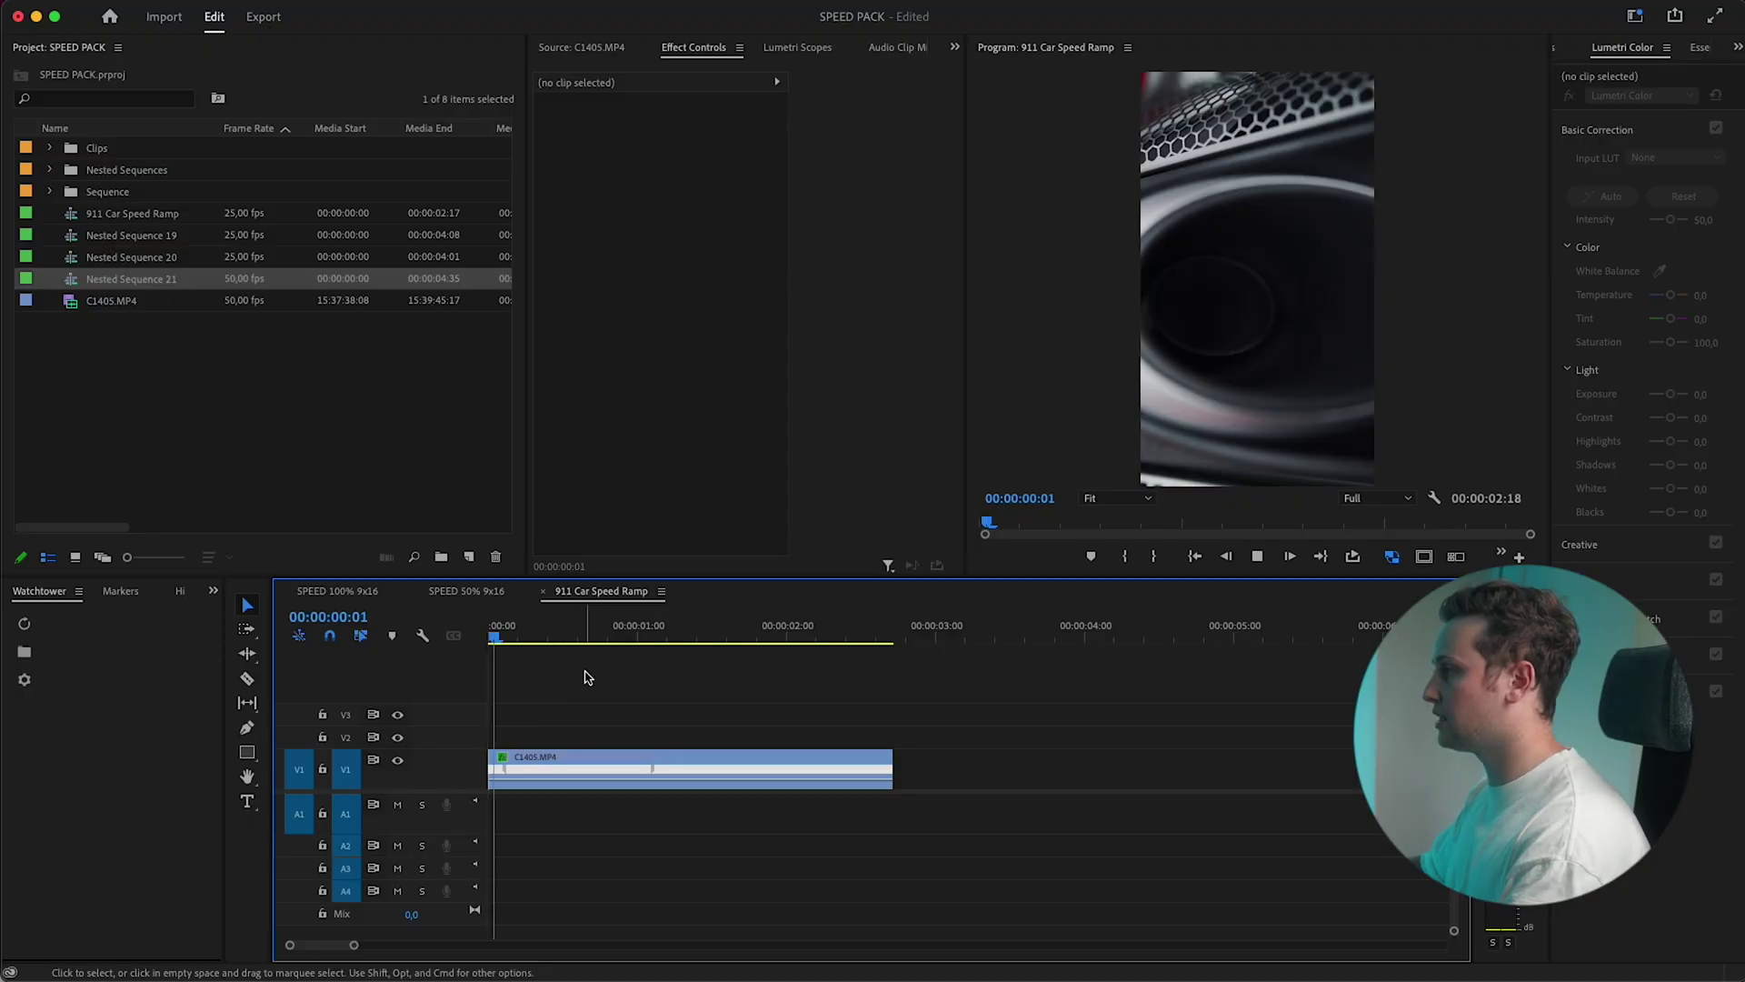
{"action": "left_click", "coordinate": [704, 771]}
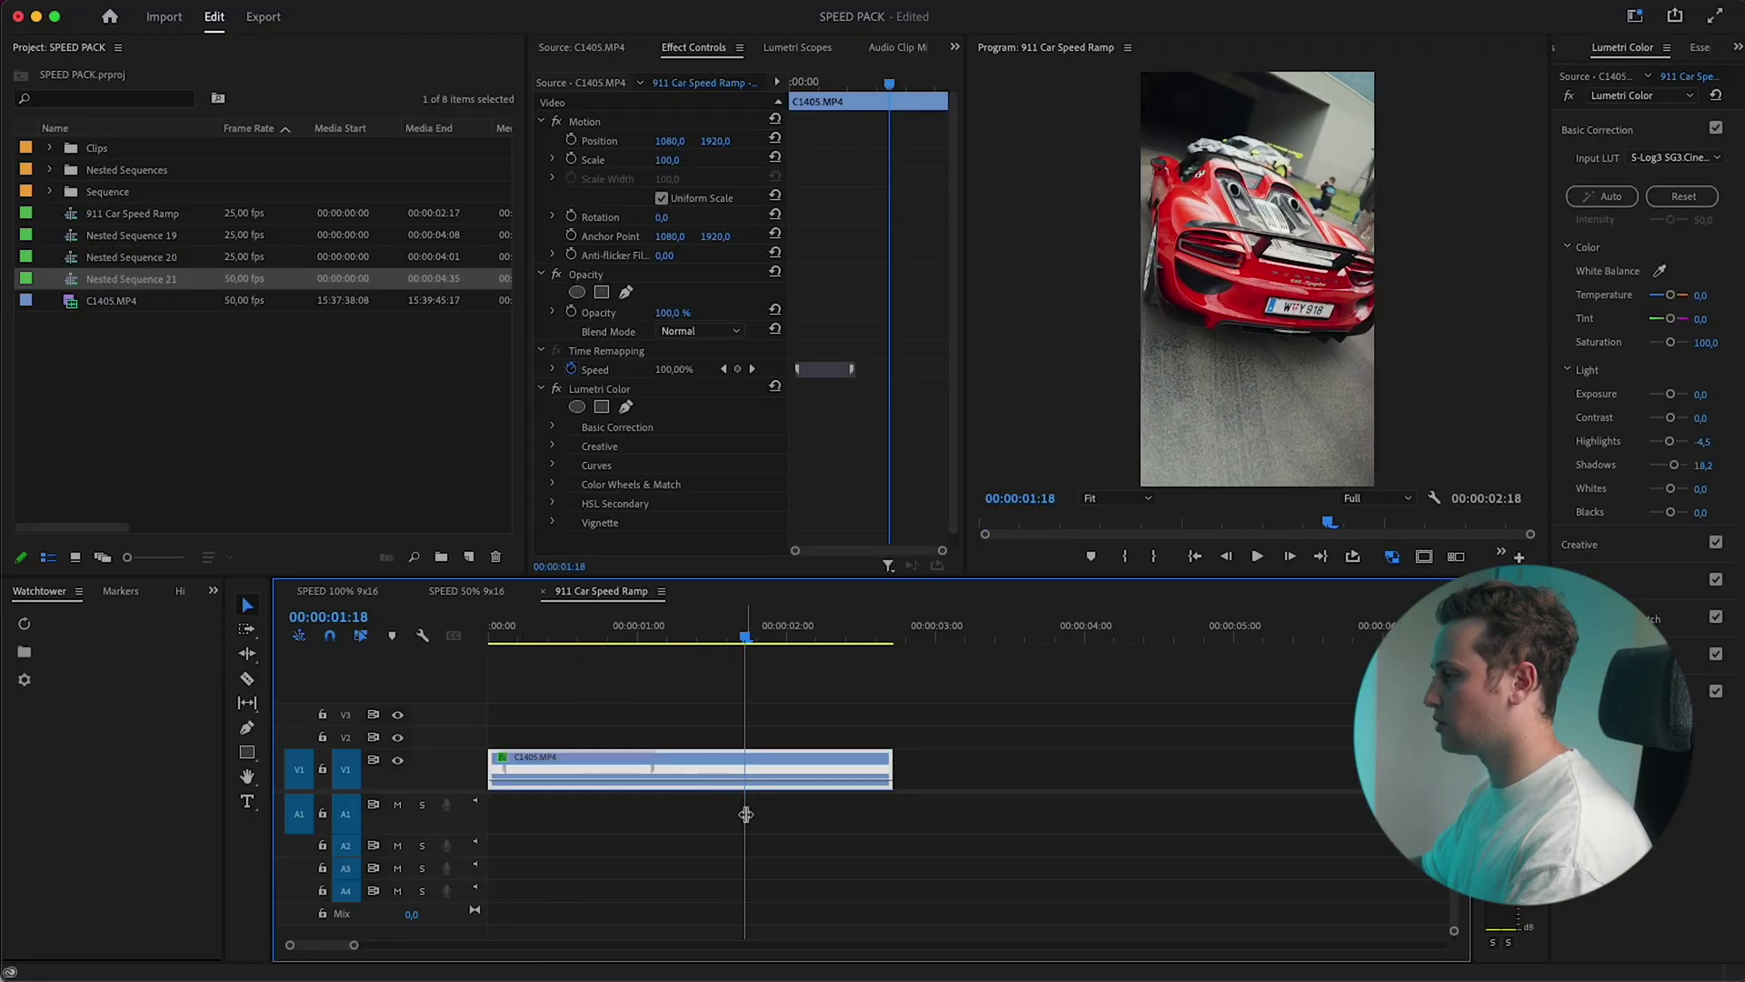
Step: Add a second speed ramp to C1405.MP4 from 00:00:01:18 to about 00:00:02:13, speed up the section after it and play it back
{"action": "left_click_drag", "start_coordinate": [746, 784], "coordinate": [891, 770]}
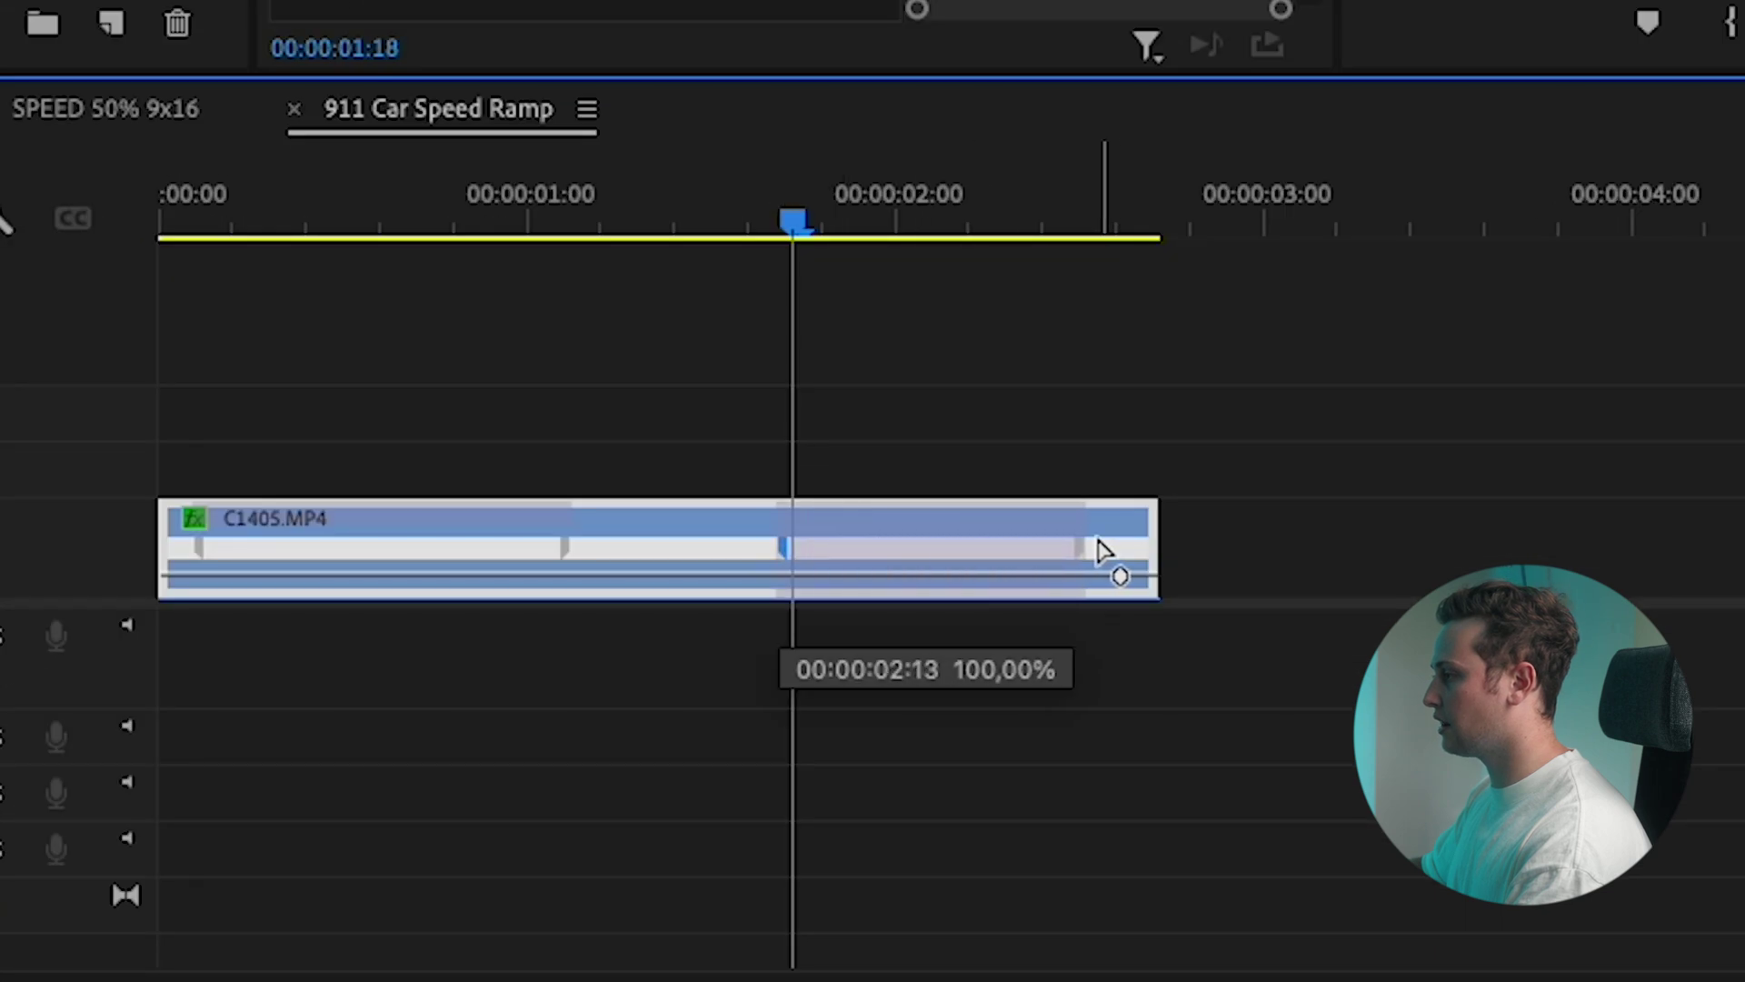
{"action": "left_click_drag", "start_coordinate": [1150, 575], "coordinate": [1018, 634]}
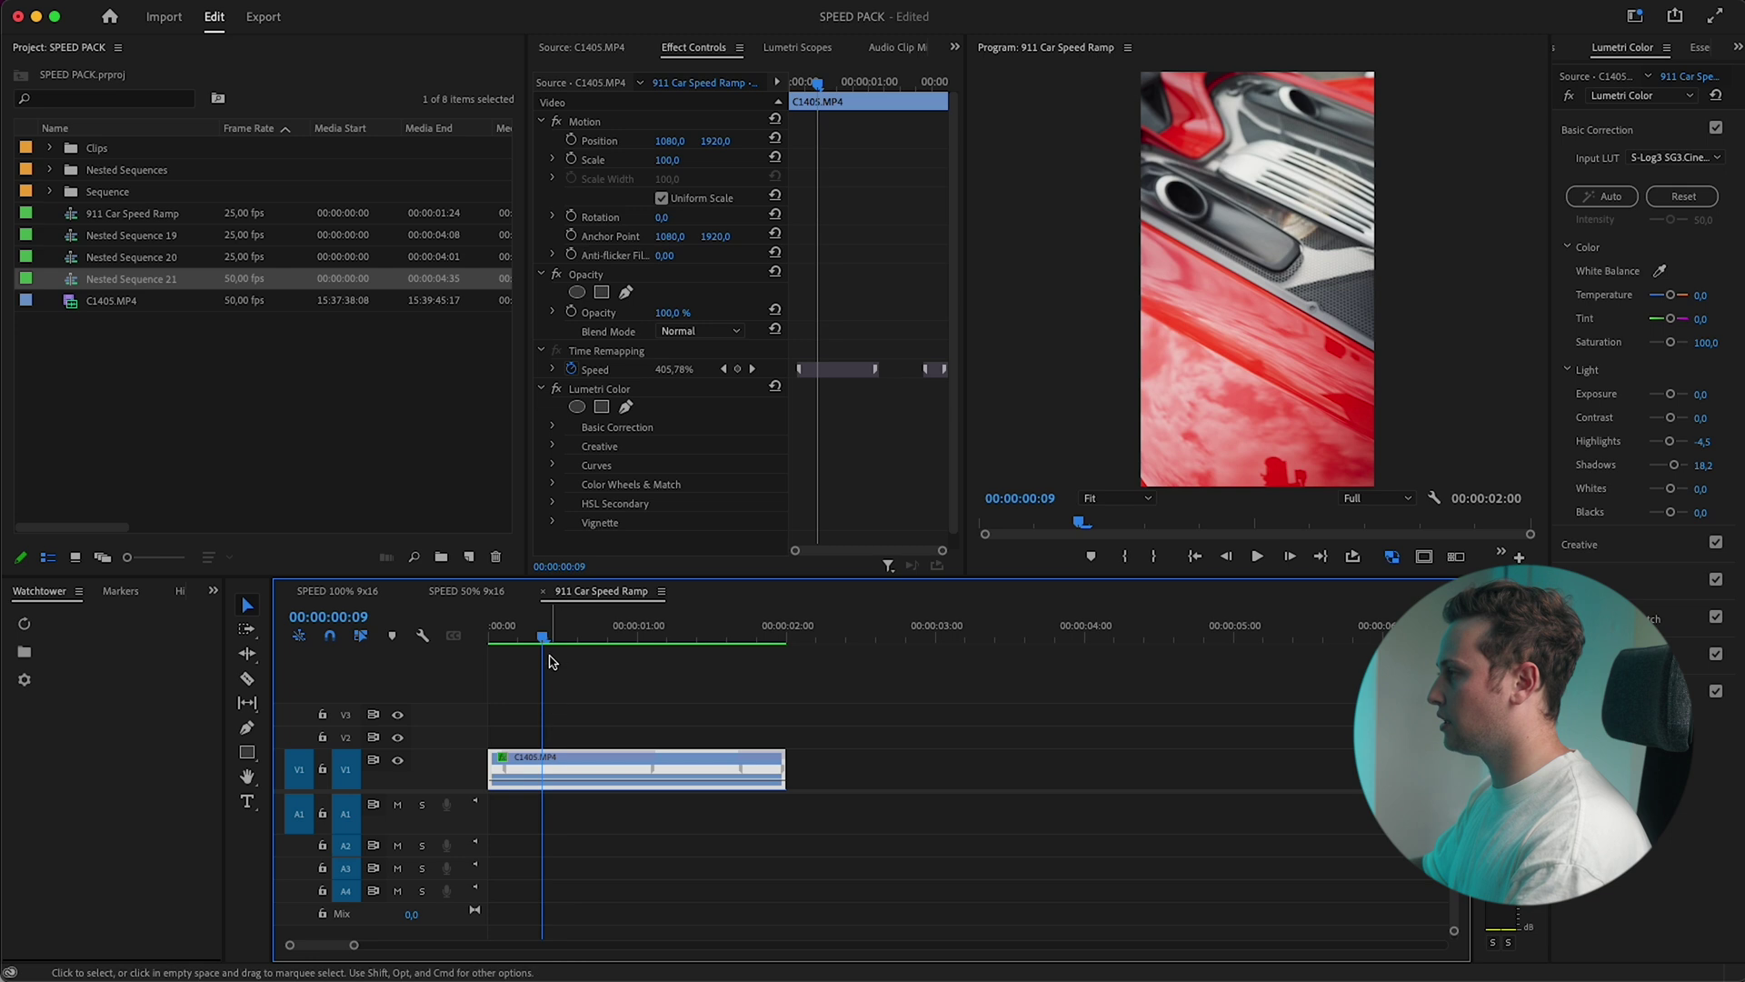
{"action": "left_click", "coordinate": [605, 674]}
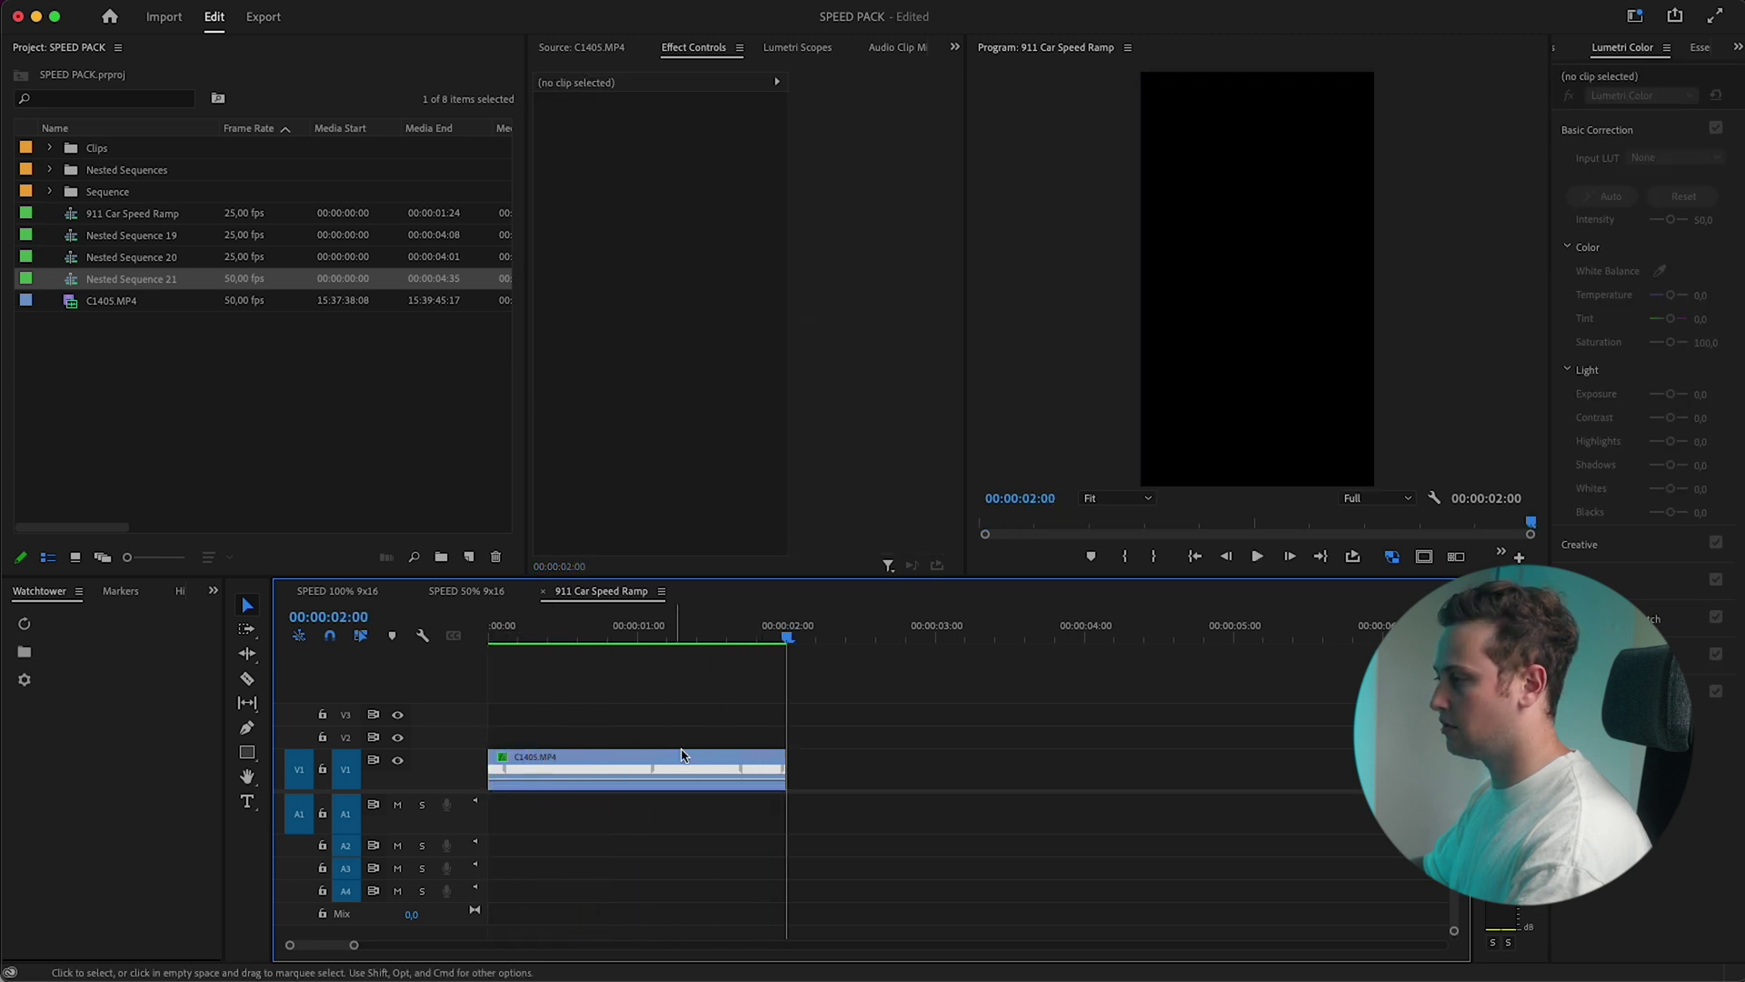
Step: Readjust both speed ramps on C1405.MP4, ending the first near 00:00:00:17 and spreading the second from about 00:00:01:20 to 00:00:02:04
{"action": "left_click_drag", "start_coordinate": [741, 778], "coordinate": [713, 774]}
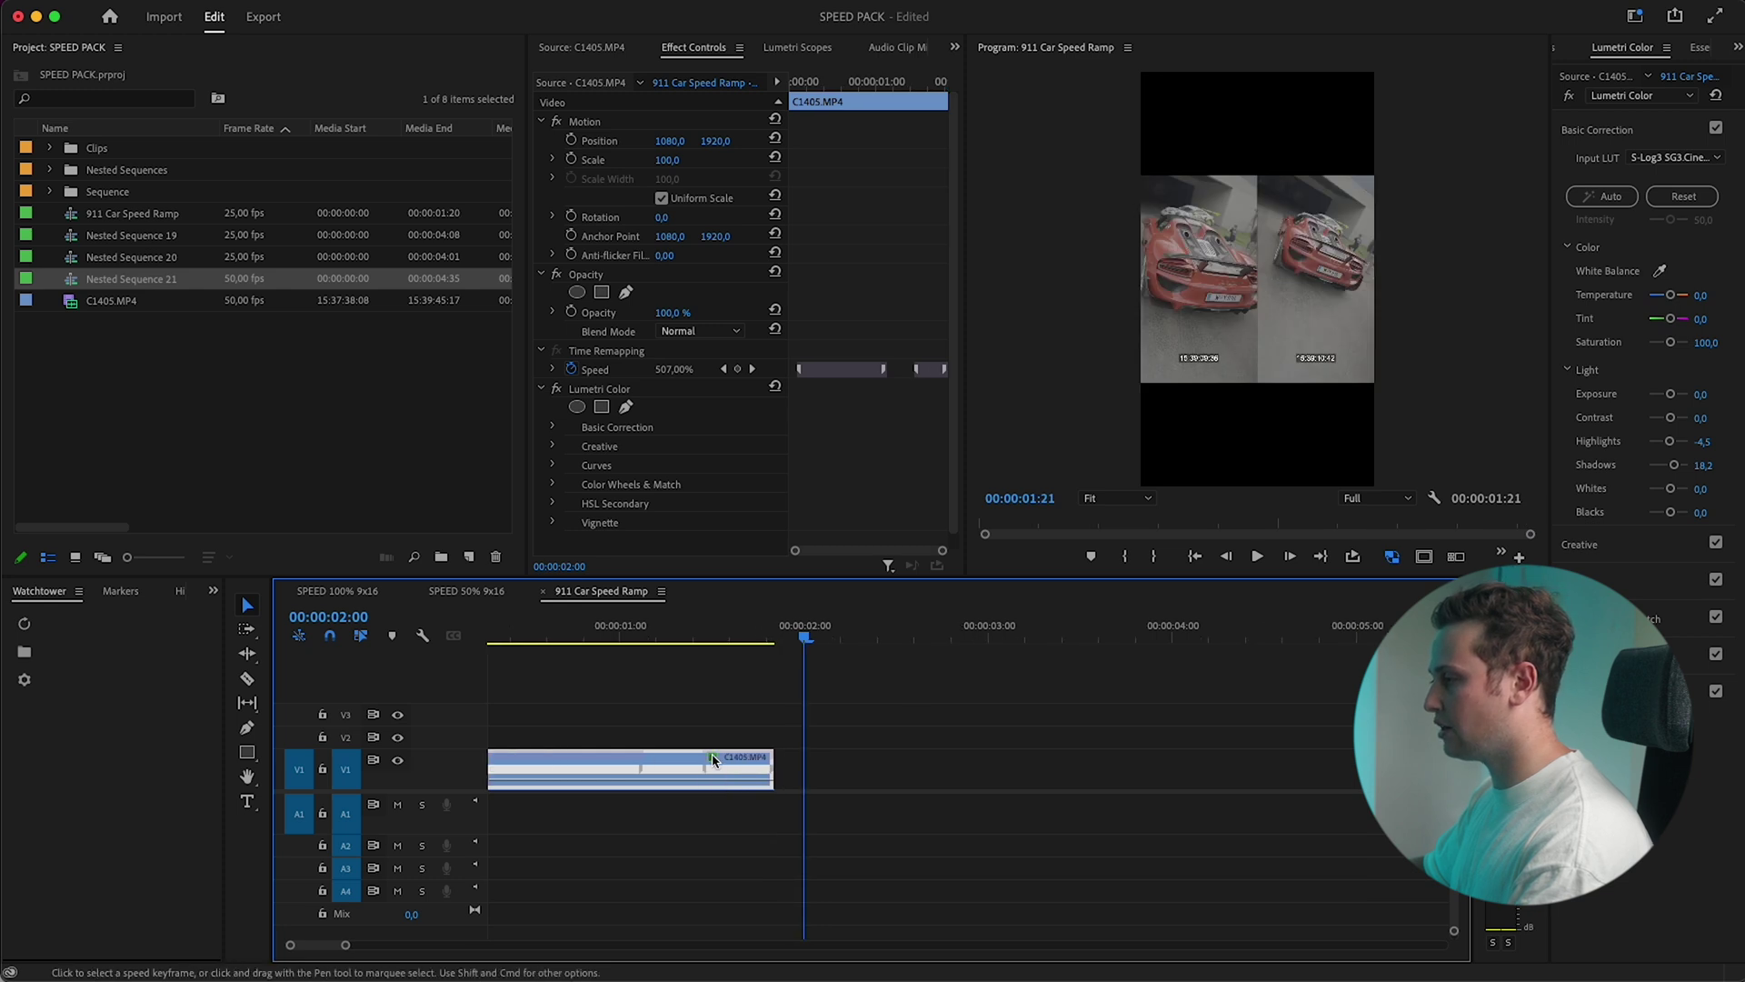
{"action": "key", "text": "="}
{"action": "left_click_drag", "start_coordinate": [721, 777], "coordinate": [500, 677]}
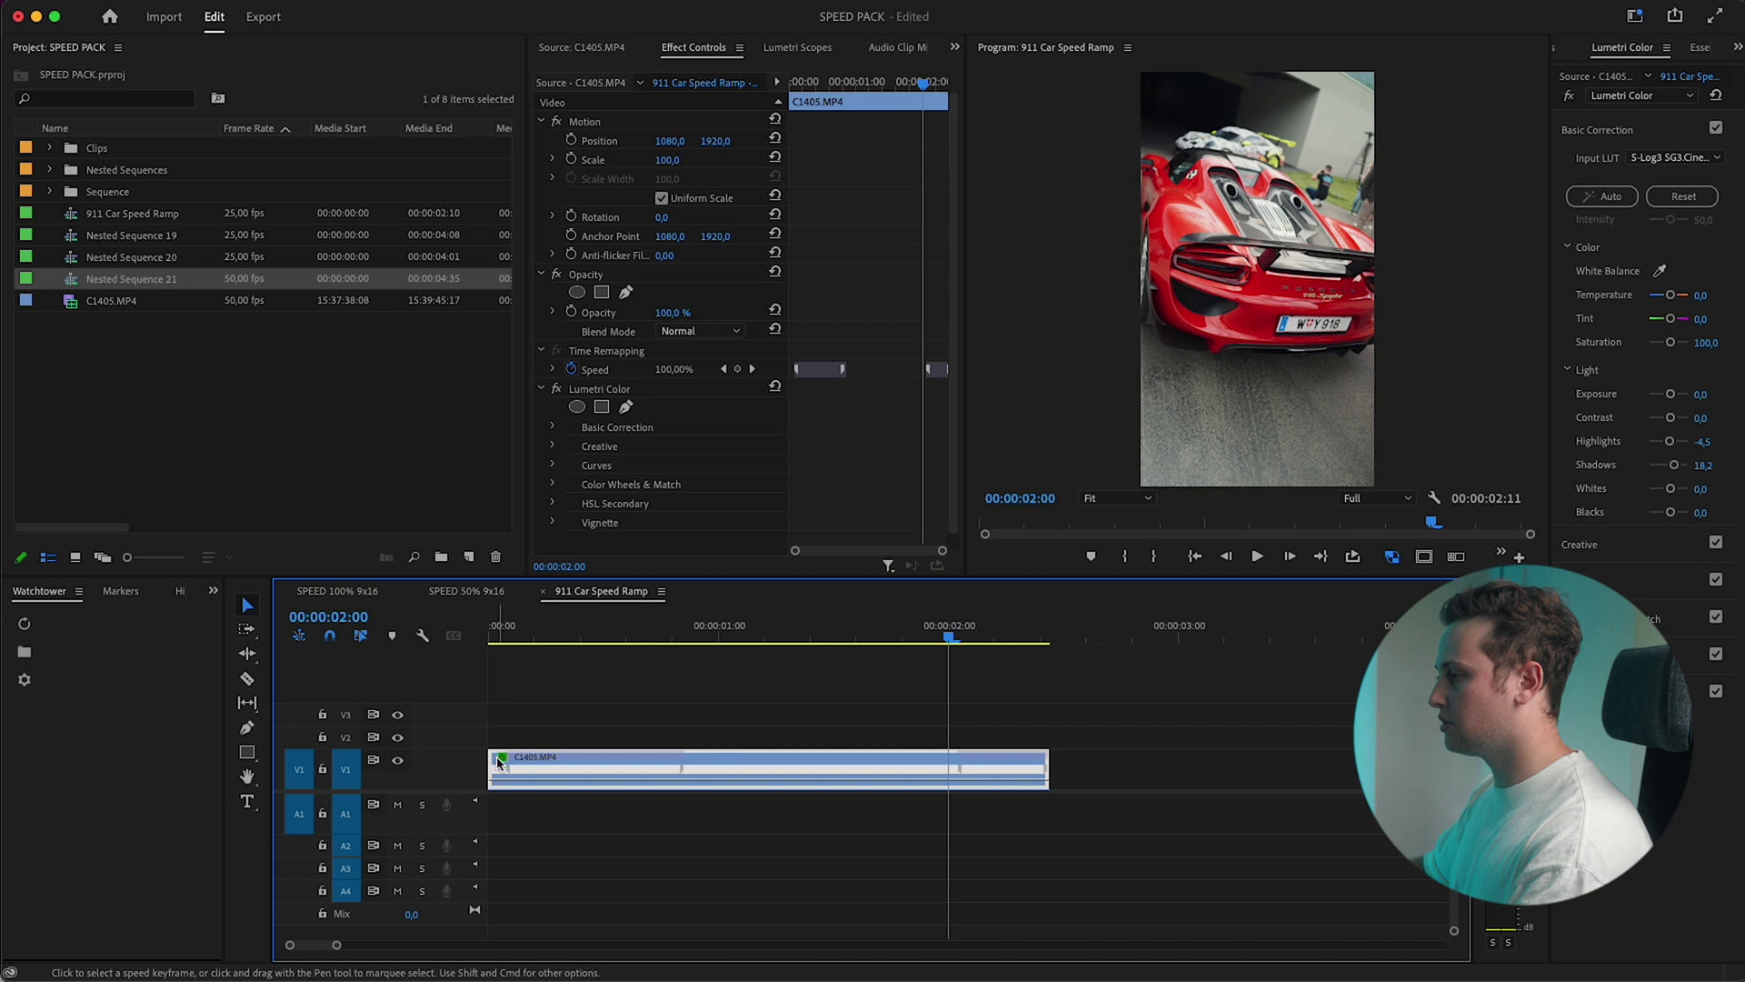
{"action": "left_click_drag", "start_coordinate": [509, 773], "coordinate": [509, 768]}
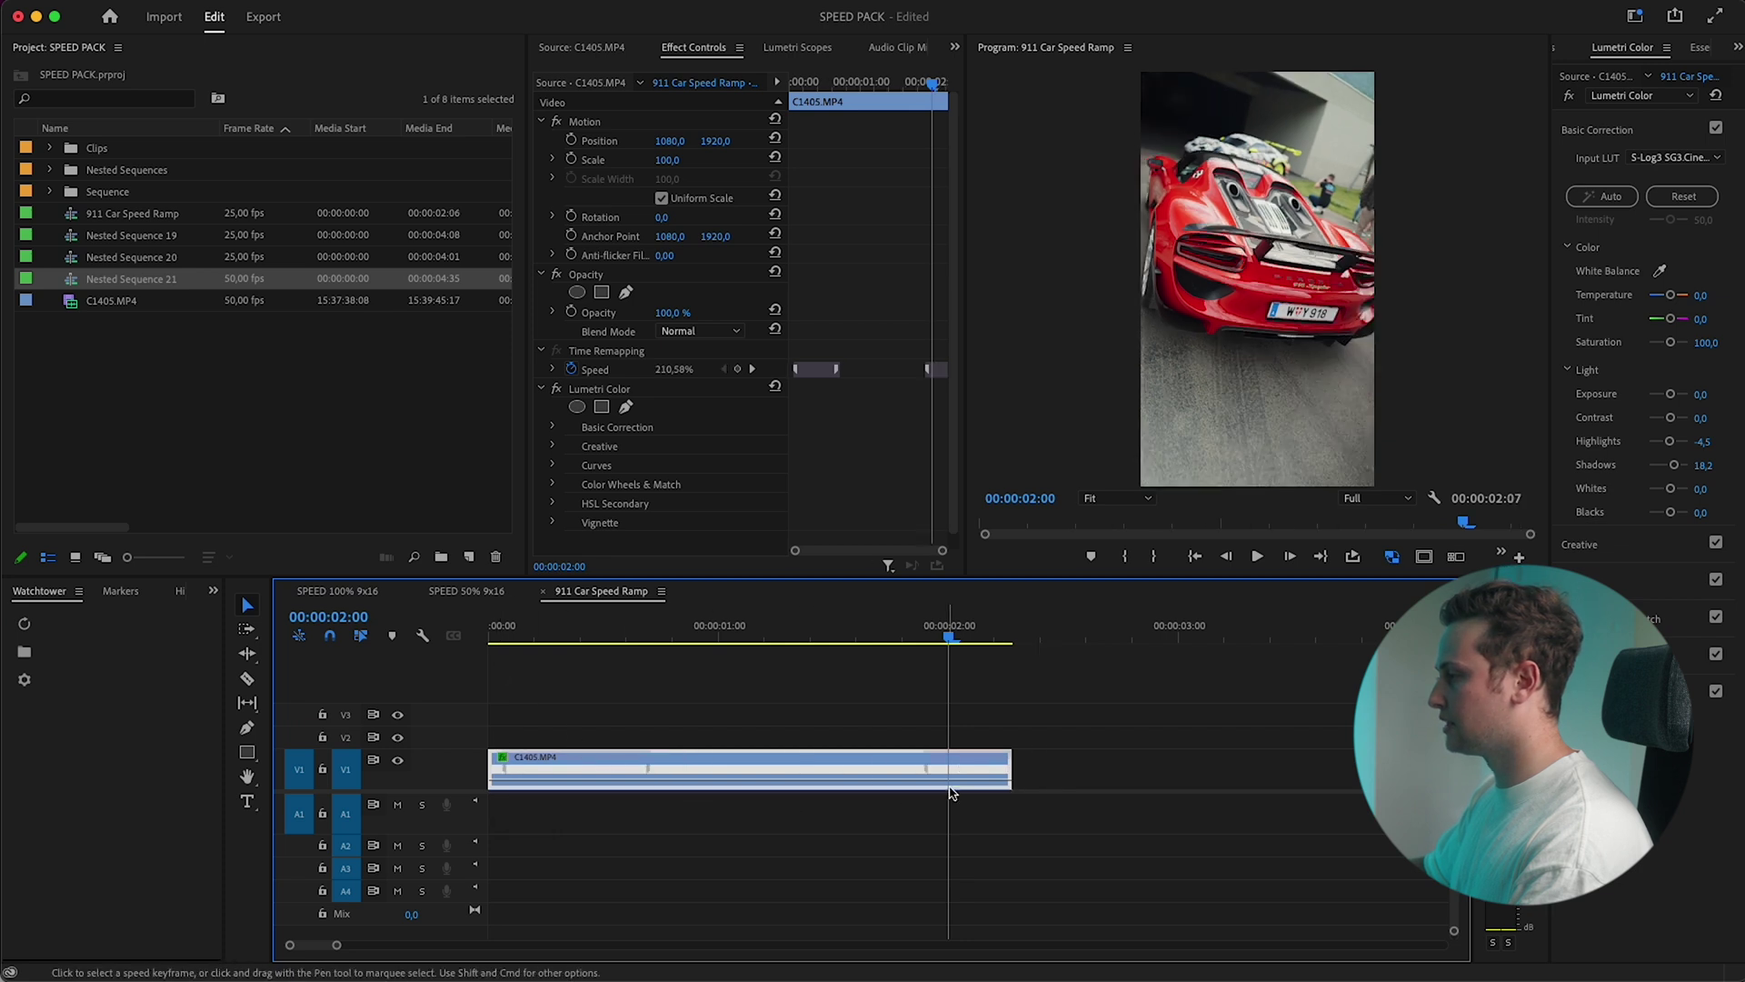
{"action": "mouse_move", "coordinate": [1006, 757]}
{"action": "left_mouse_down"}
{"action": "mouse_move", "coordinate": [1060, 758]}
{"action": "mouse_move", "coordinate": [966, 769]}
{"action": "mouse_move", "coordinate": [995, 769]}
{"action": "left_mouse_up"}
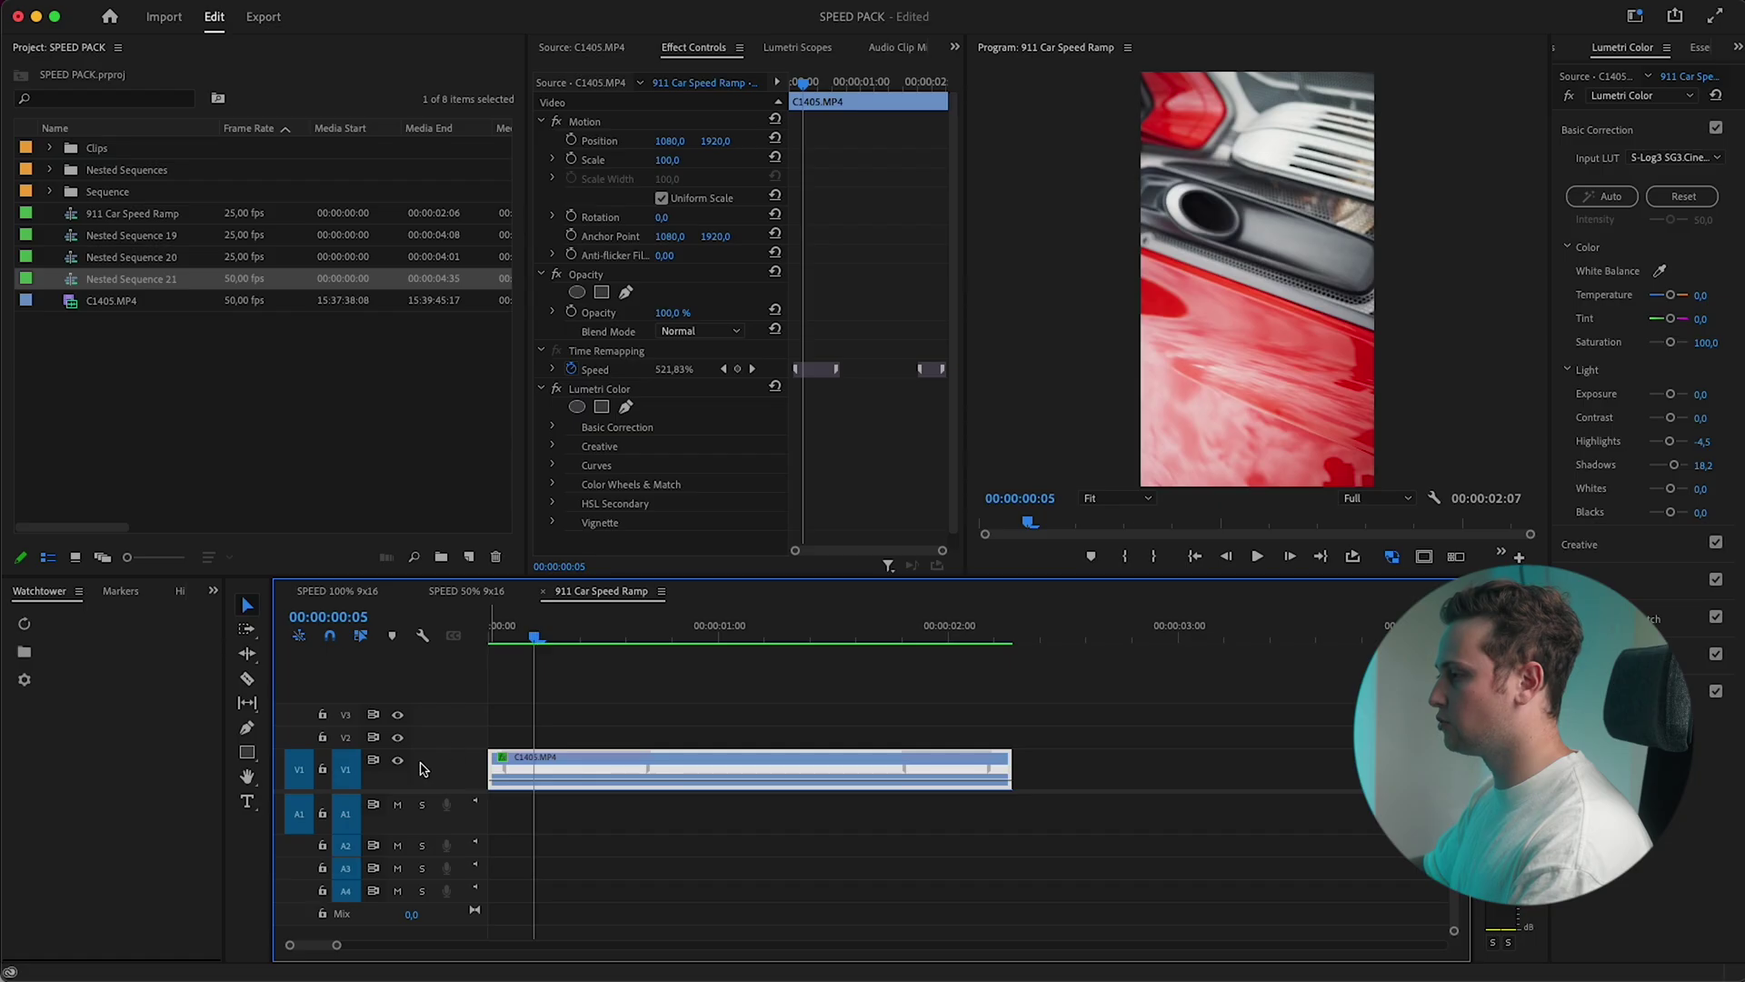
Step: Enlarge video track V1 and smooth both C1405.MP4 speed ramps into curves
{"action": "left_click_drag", "start_coordinate": [581, 756], "coordinate": [582, 774]}
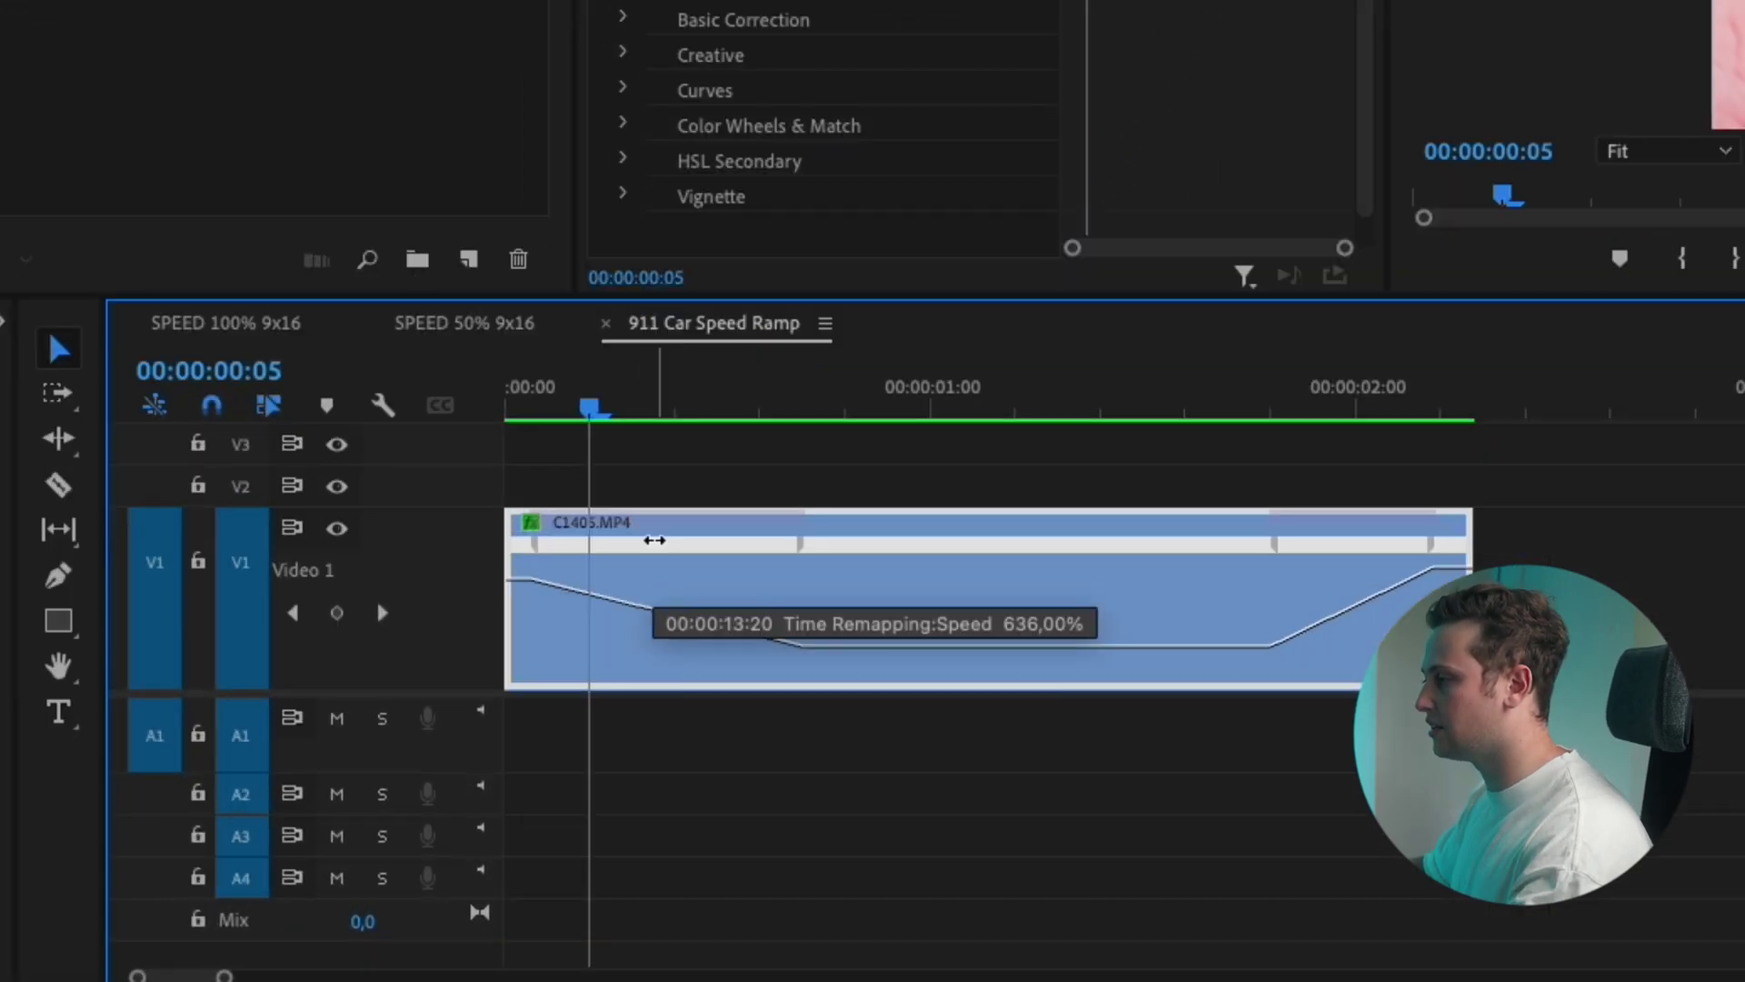
{"action": "left_click", "coordinate": [654, 540]}
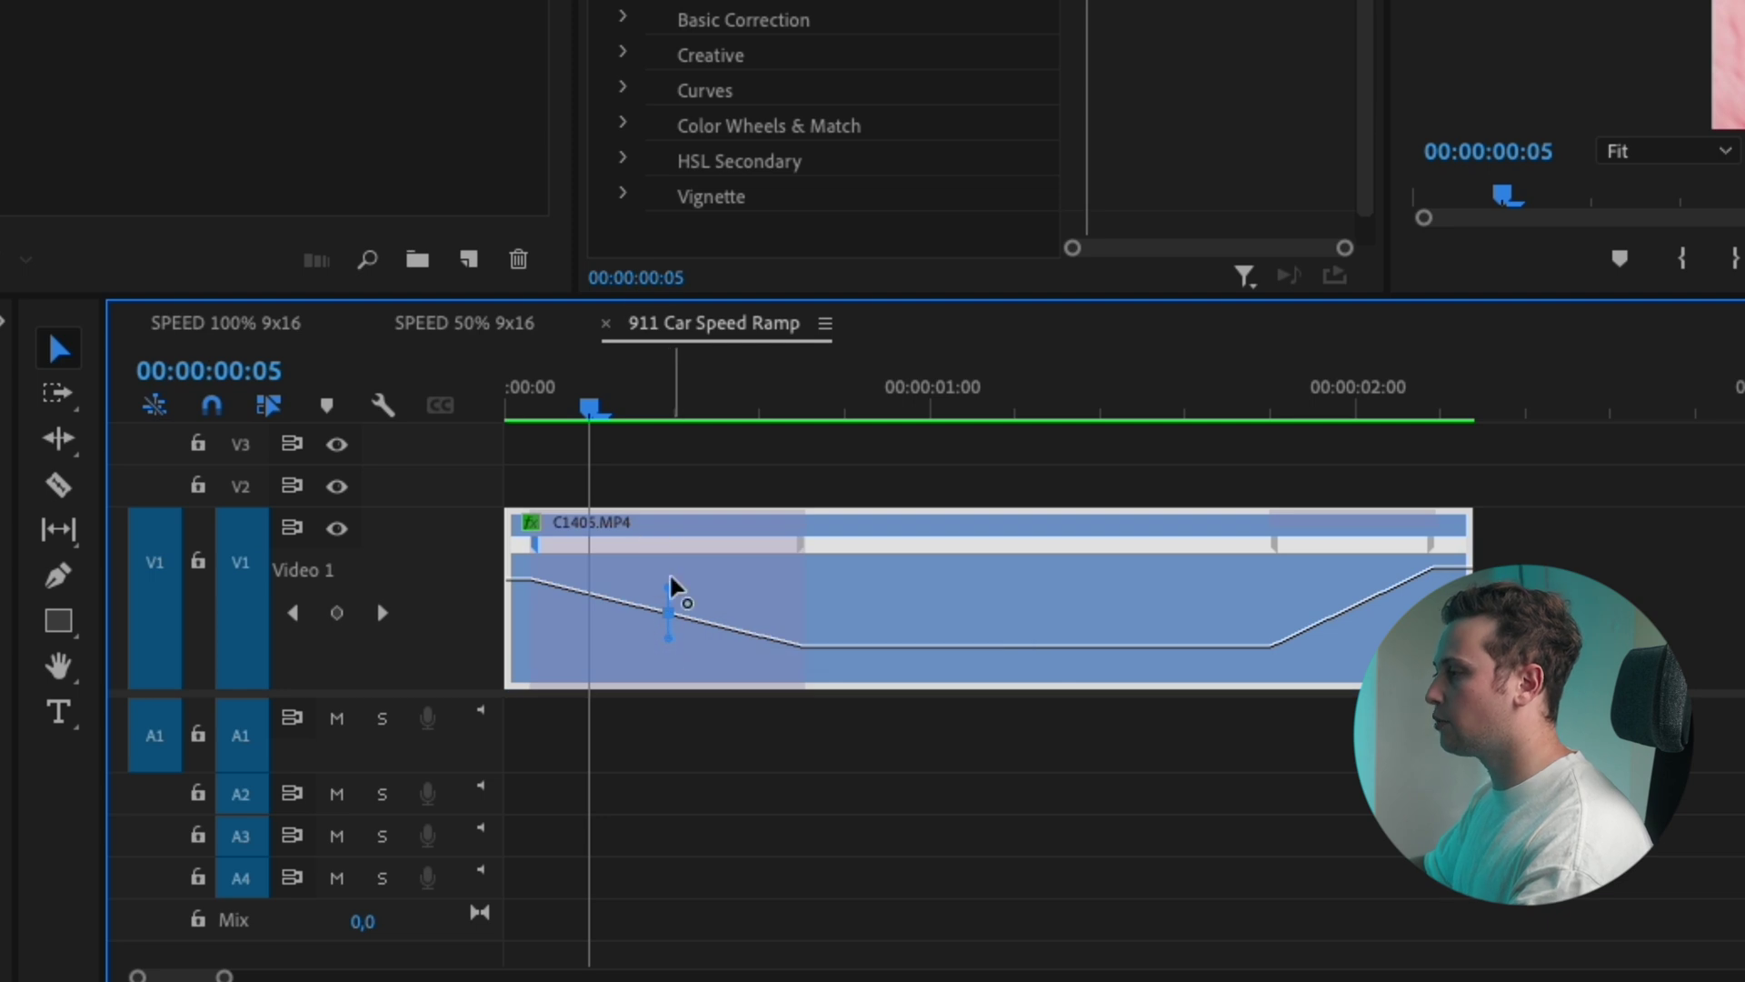
{"action": "left_click", "coordinate": [685, 532]}
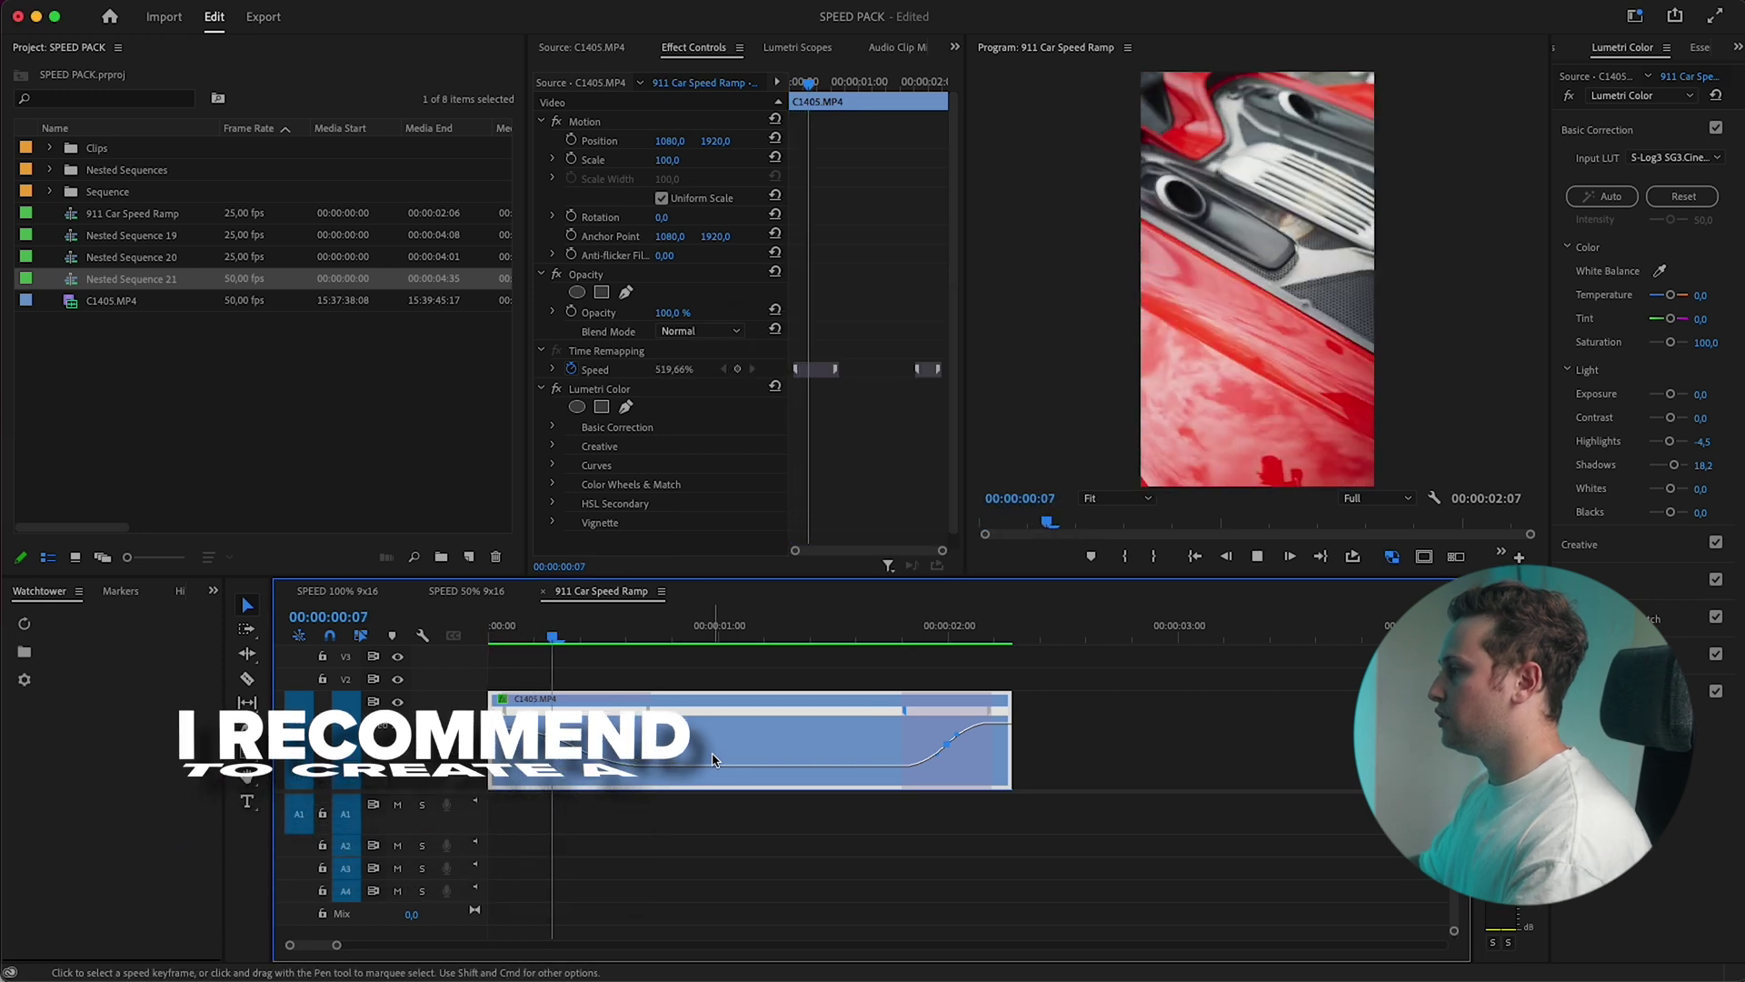
Step: Play back the smoothed C1405.MP4 ramps and trim the end of the clip to 00:00:02:04
{"action": "key", "text": "space"}
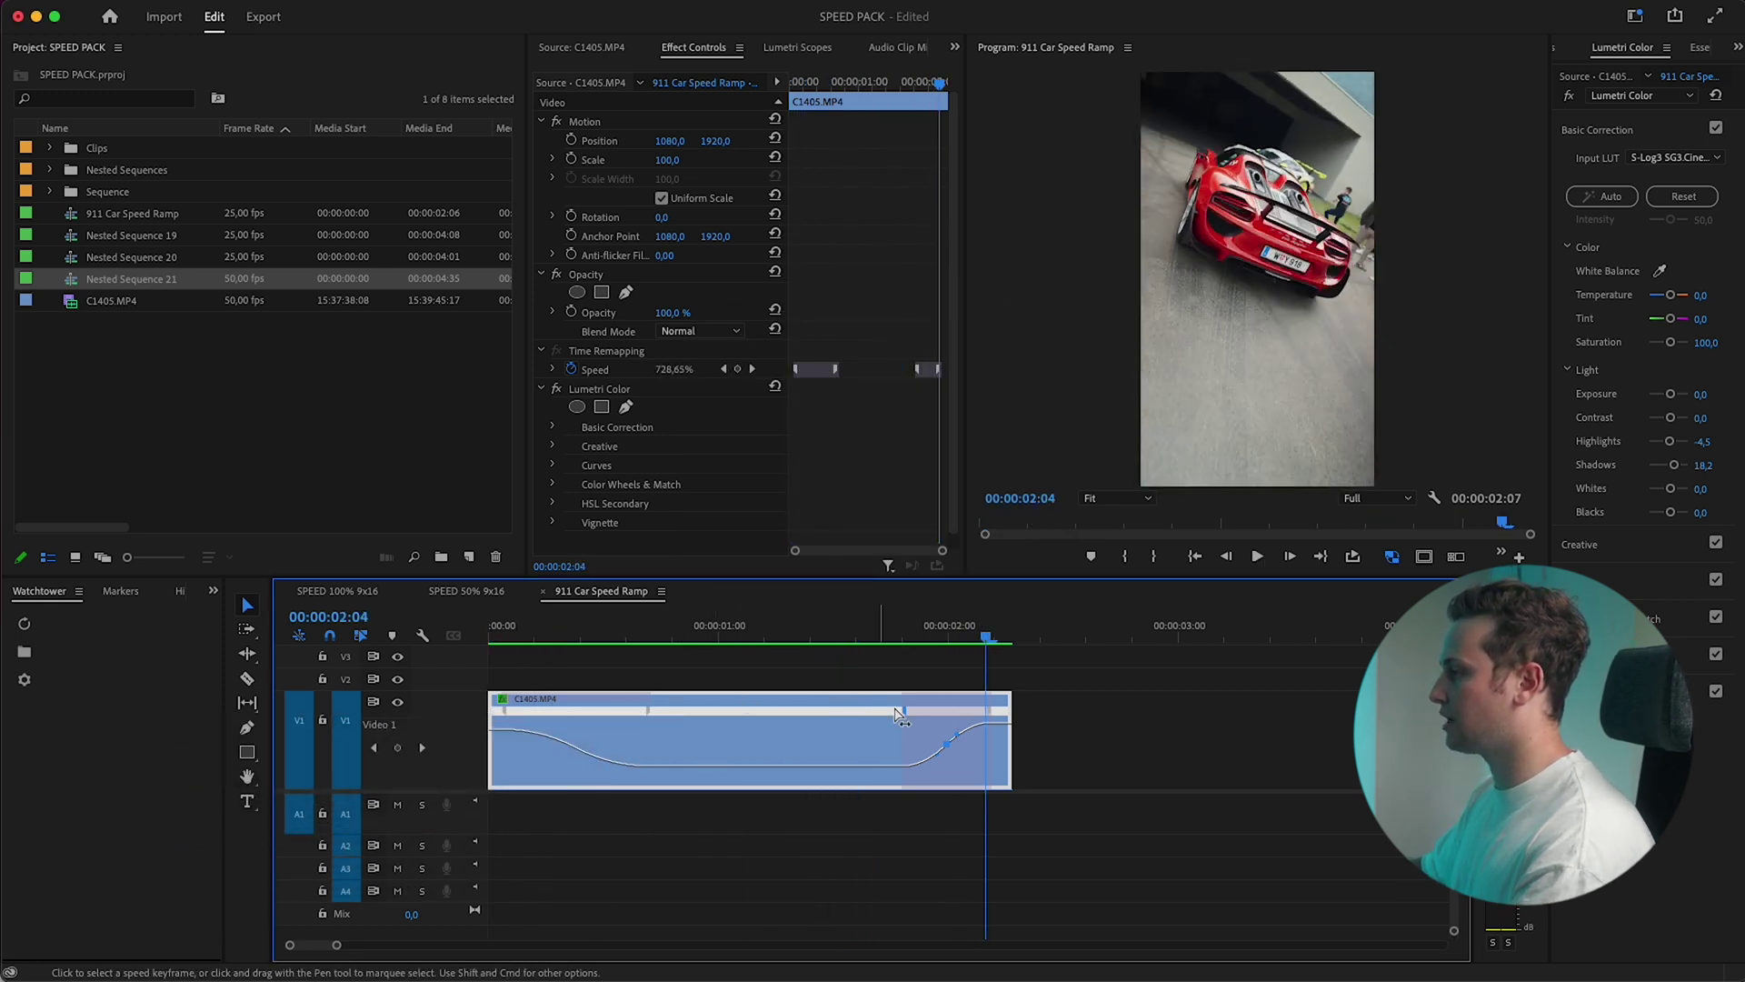
{"action": "left_click_drag", "start_coordinate": [1008, 701], "coordinate": [985, 702]}
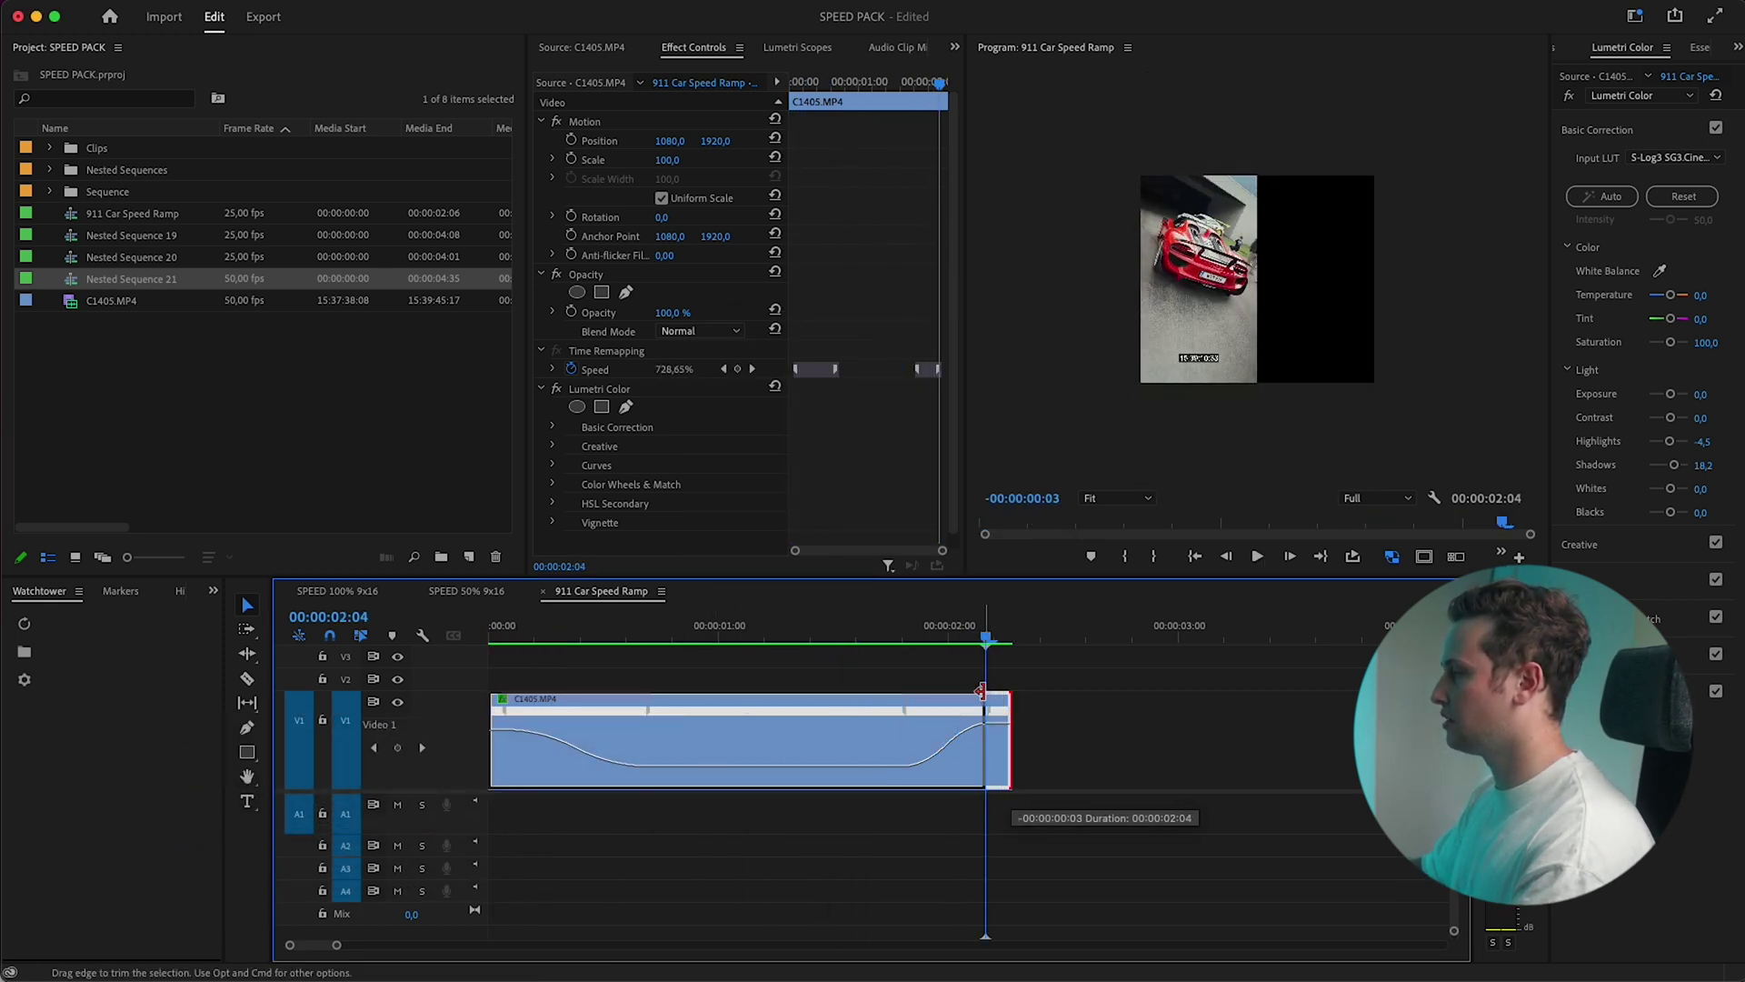
{"action": "key", "text": "space"}
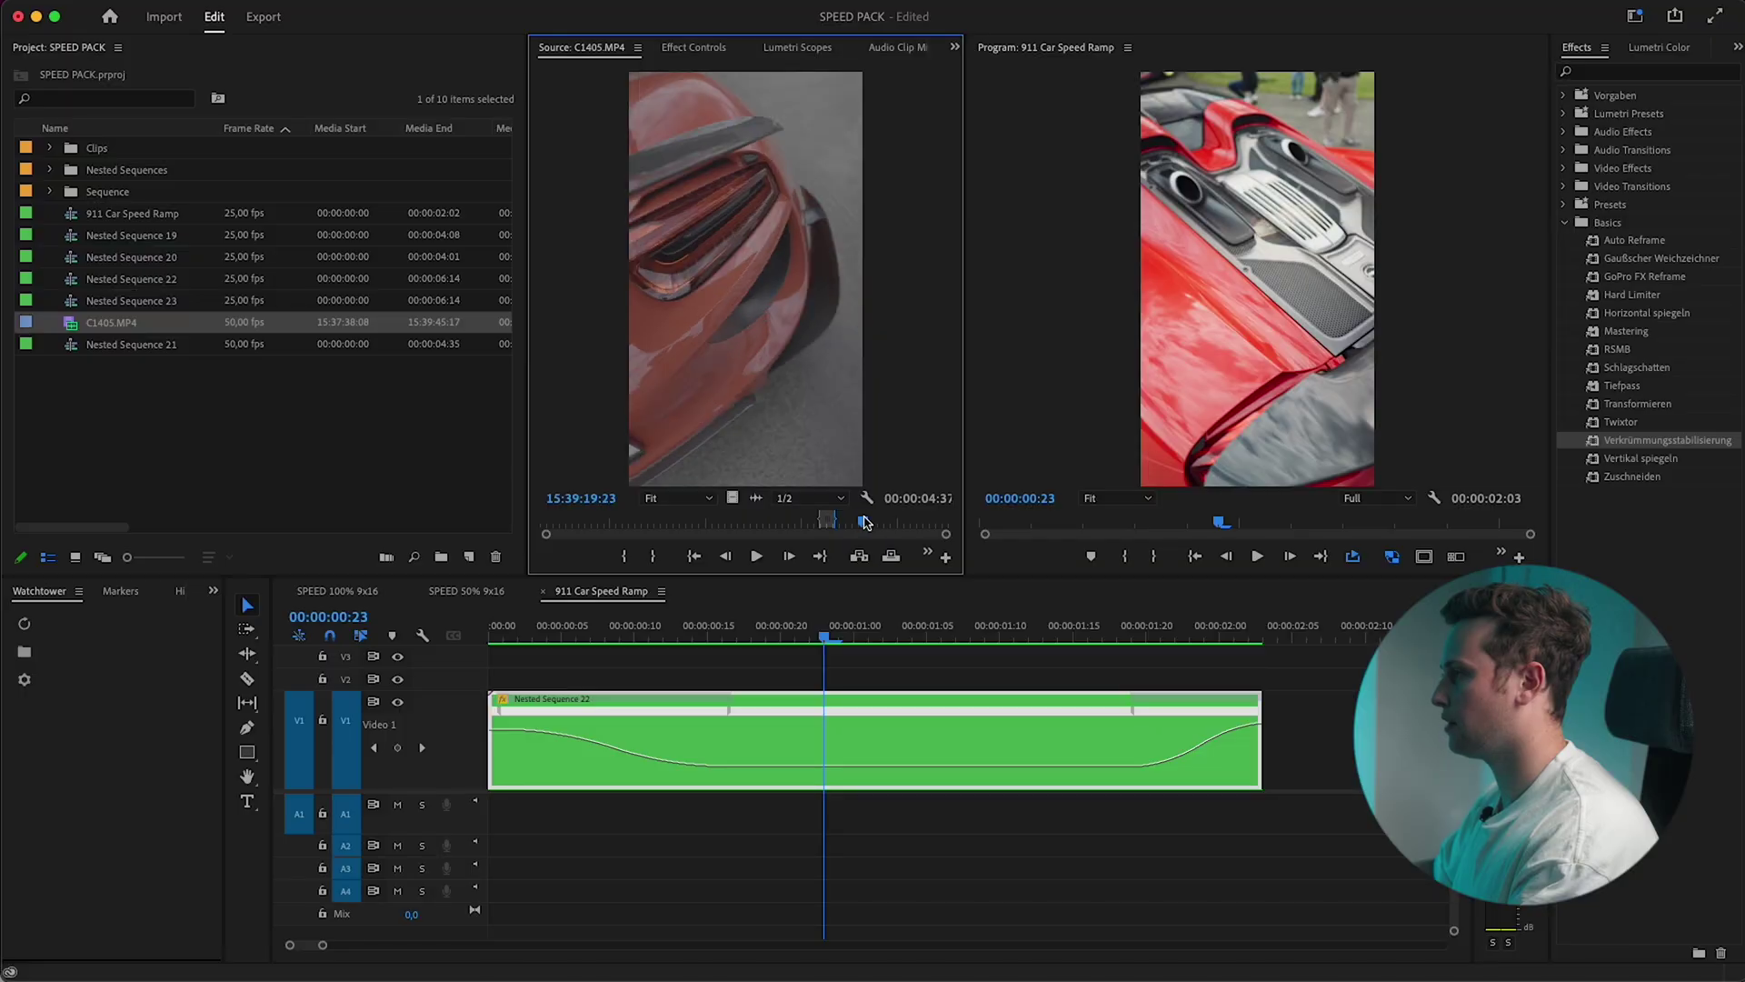
Step: Pick the next section of C1405.MP4 and display the Time Remapping speed line on its clip after Nested Sequence 22
{"action": "left_click_drag", "start_coordinate": [864, 520], "coordinate": [862, 521]}
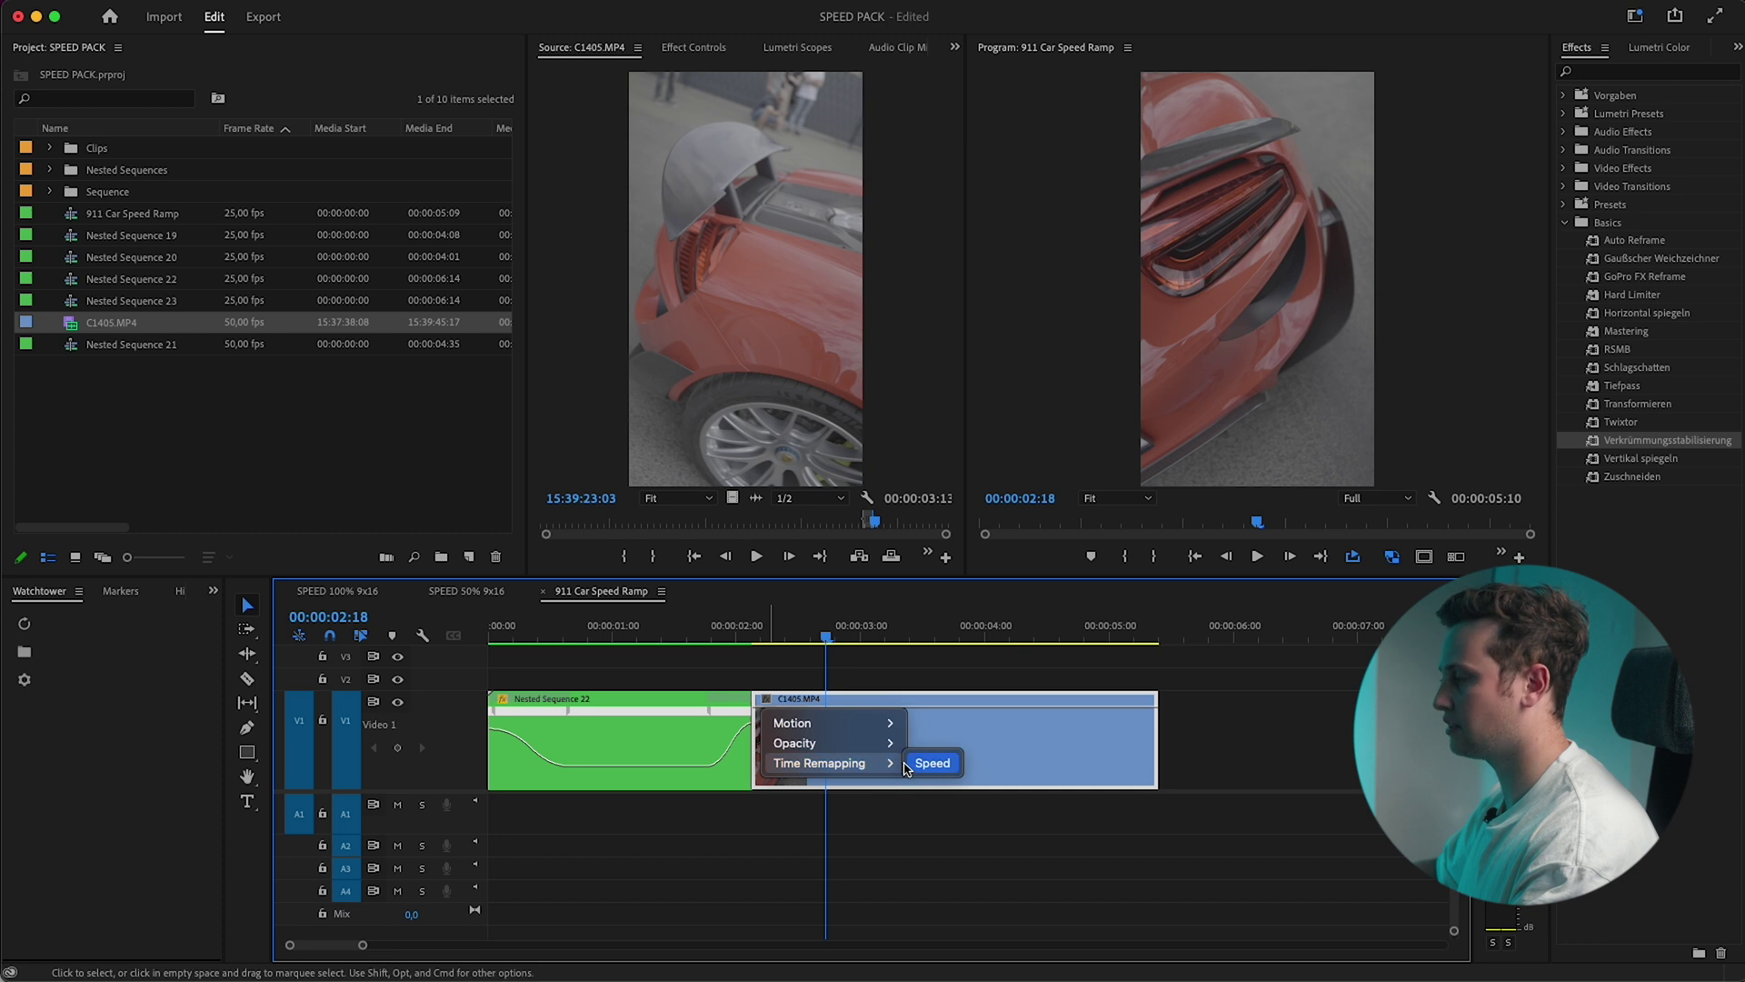
{"action": "left_click", "coordinate": [931, 764]}
{"action": "scroll", "coordinate": [847, 774], "scroll_direction": "up", "scroll_amount": 2, "text": "alt"}
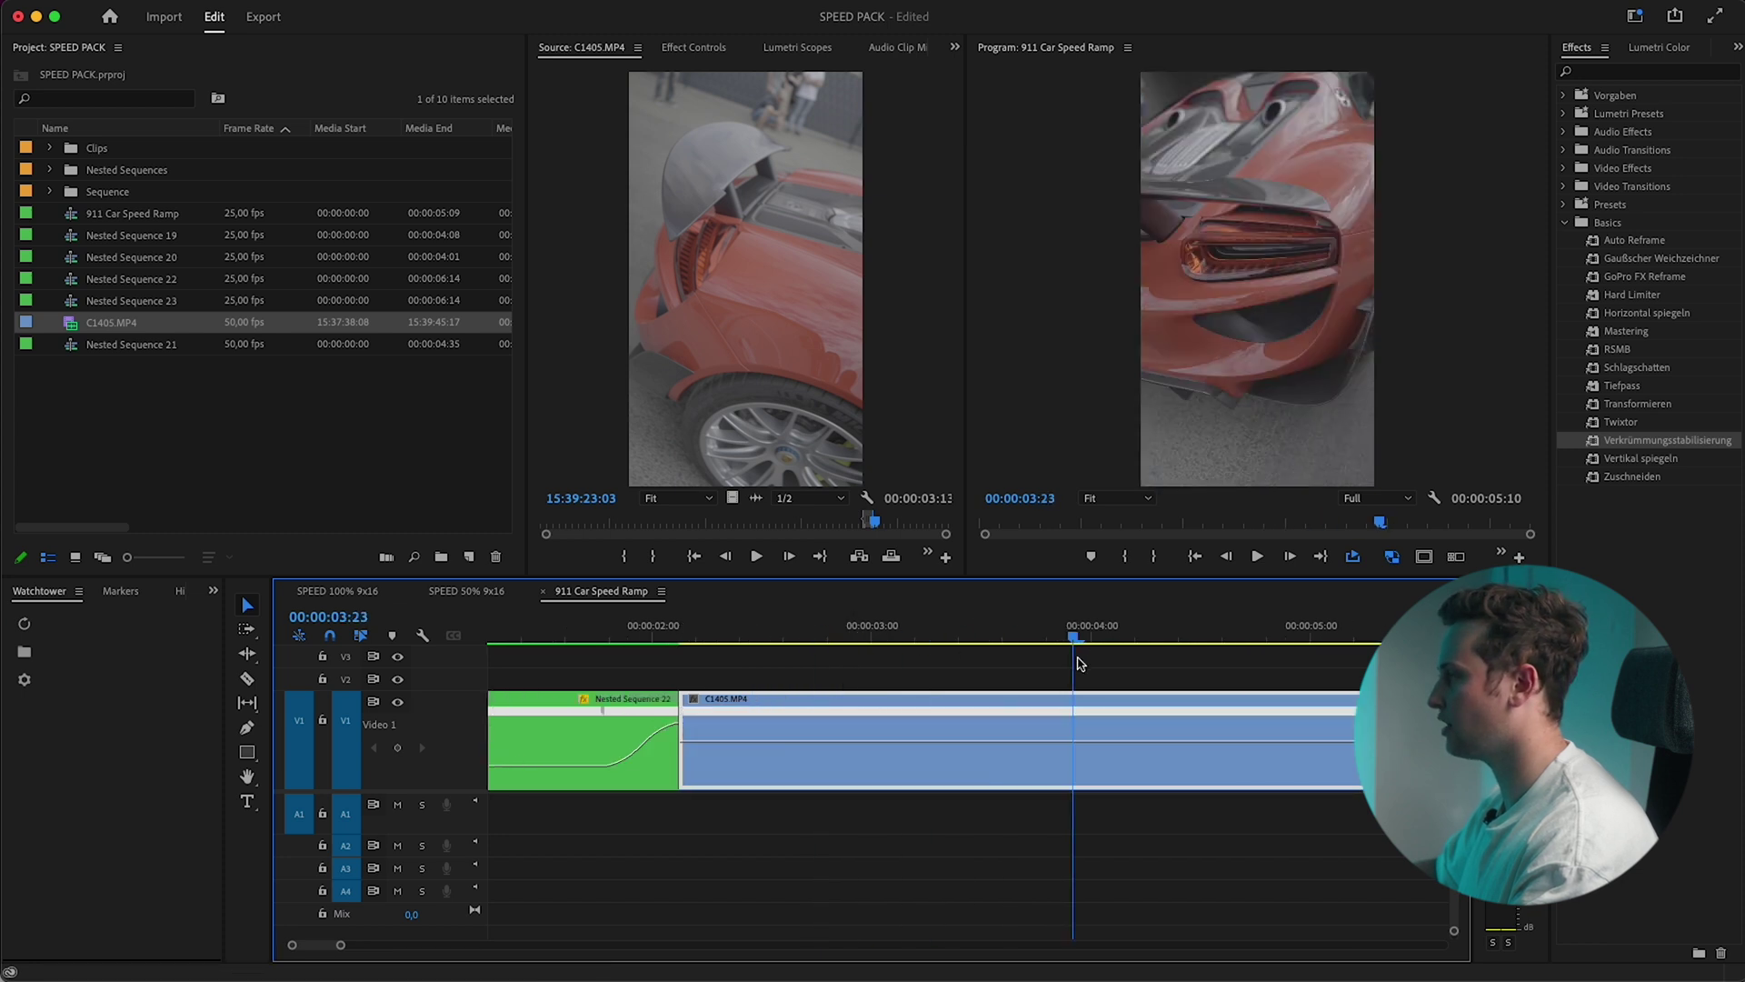
{"action": "left_click", "coordinate": [856, 730]}
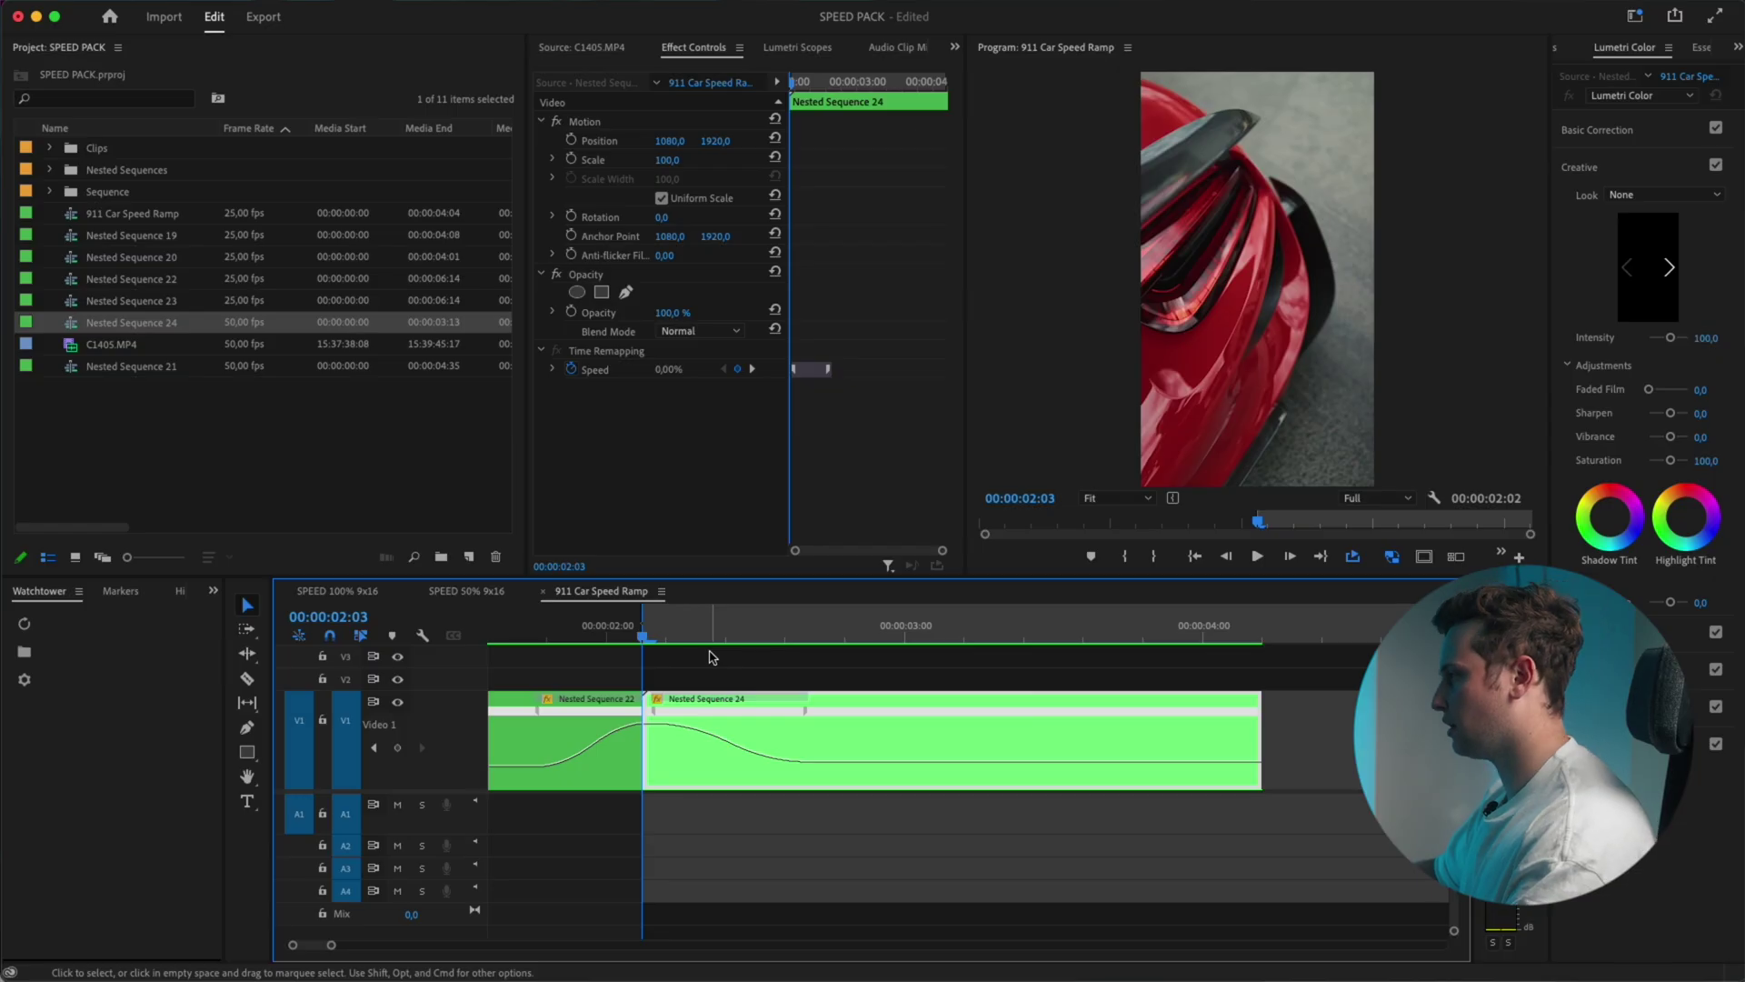
Step: Play back Nested Sequence 24 and create a -100% reverse segment in it from about 00:00:03:04 to 00:00:03:20
{"action": "key", "text": "space"}
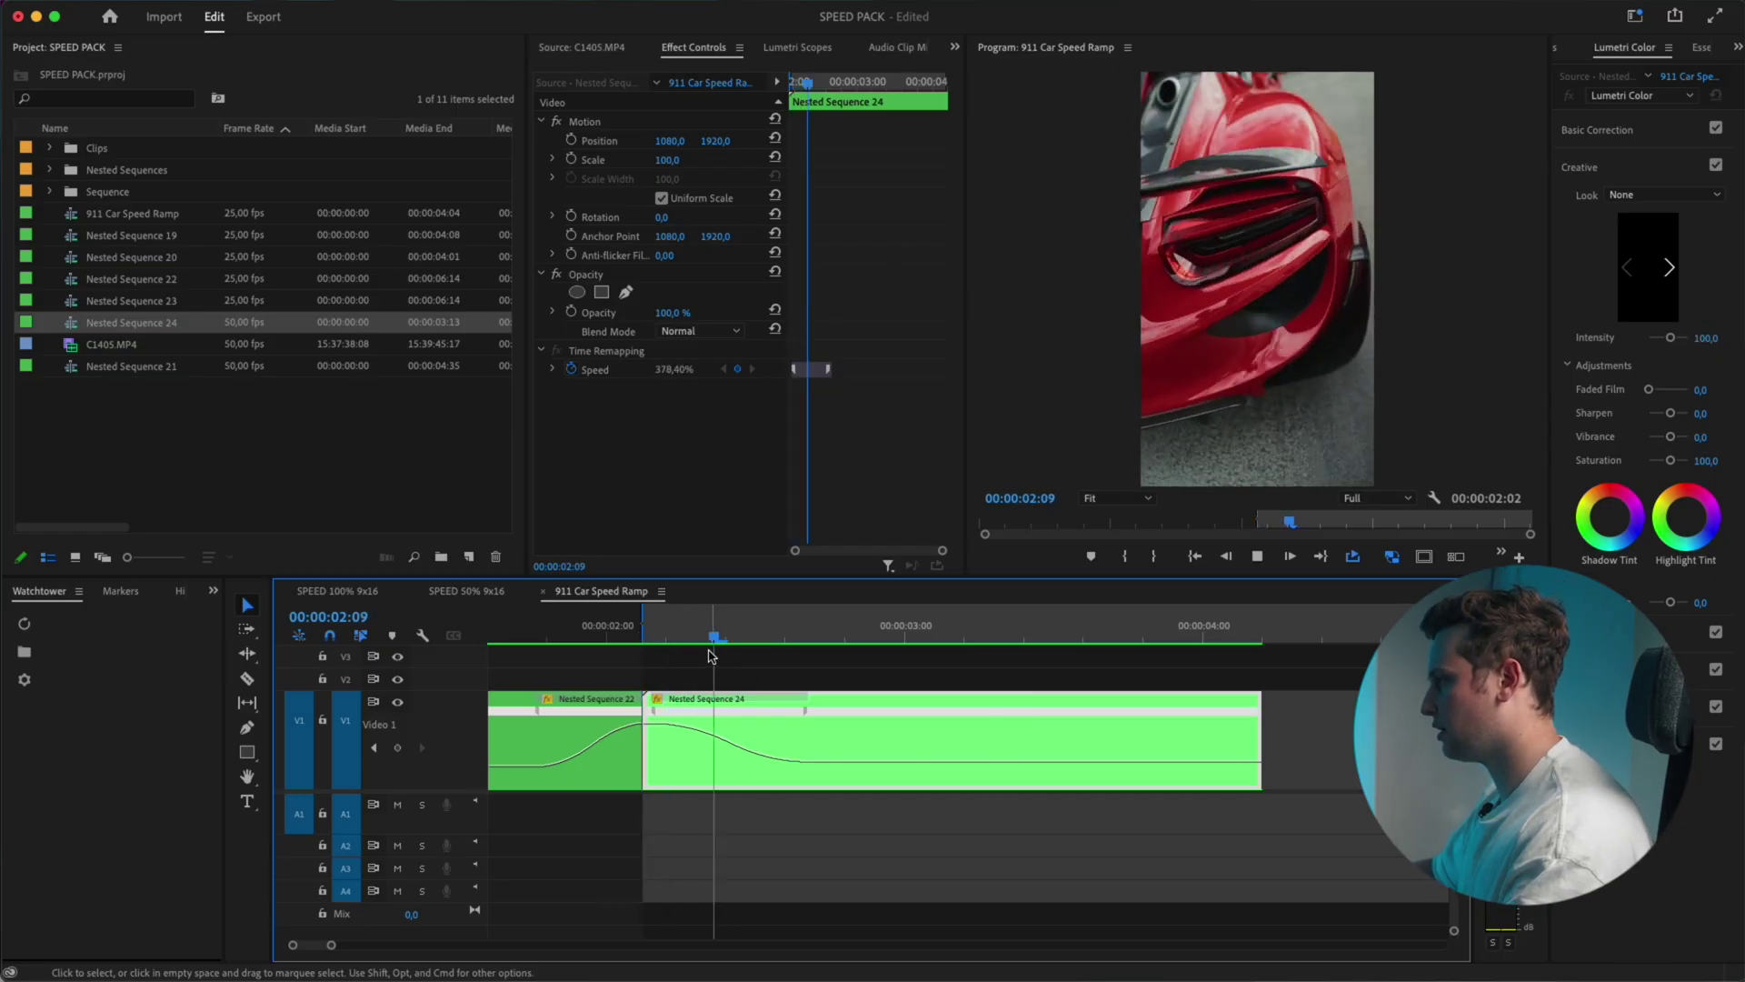
{"action": "left_click", "coordinate": [525, 636]}
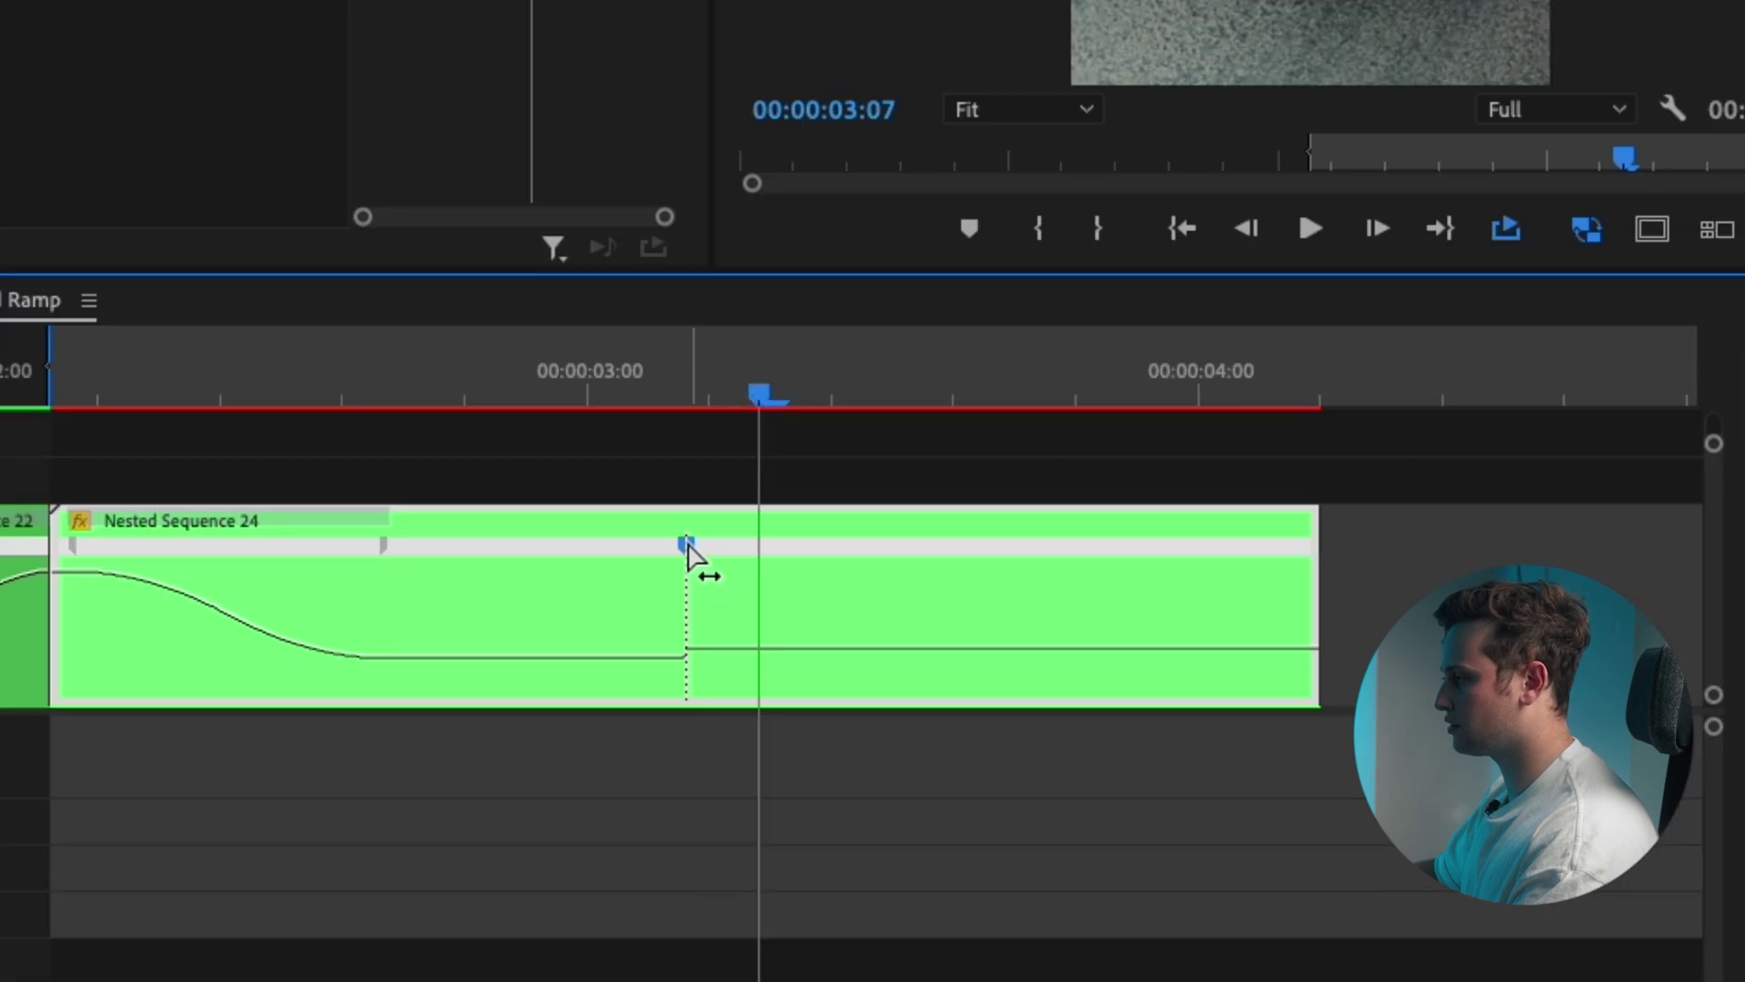
{"action": "left_click_drag", "start_coordinate": [688, 547], "coordinate": [919, 543]}
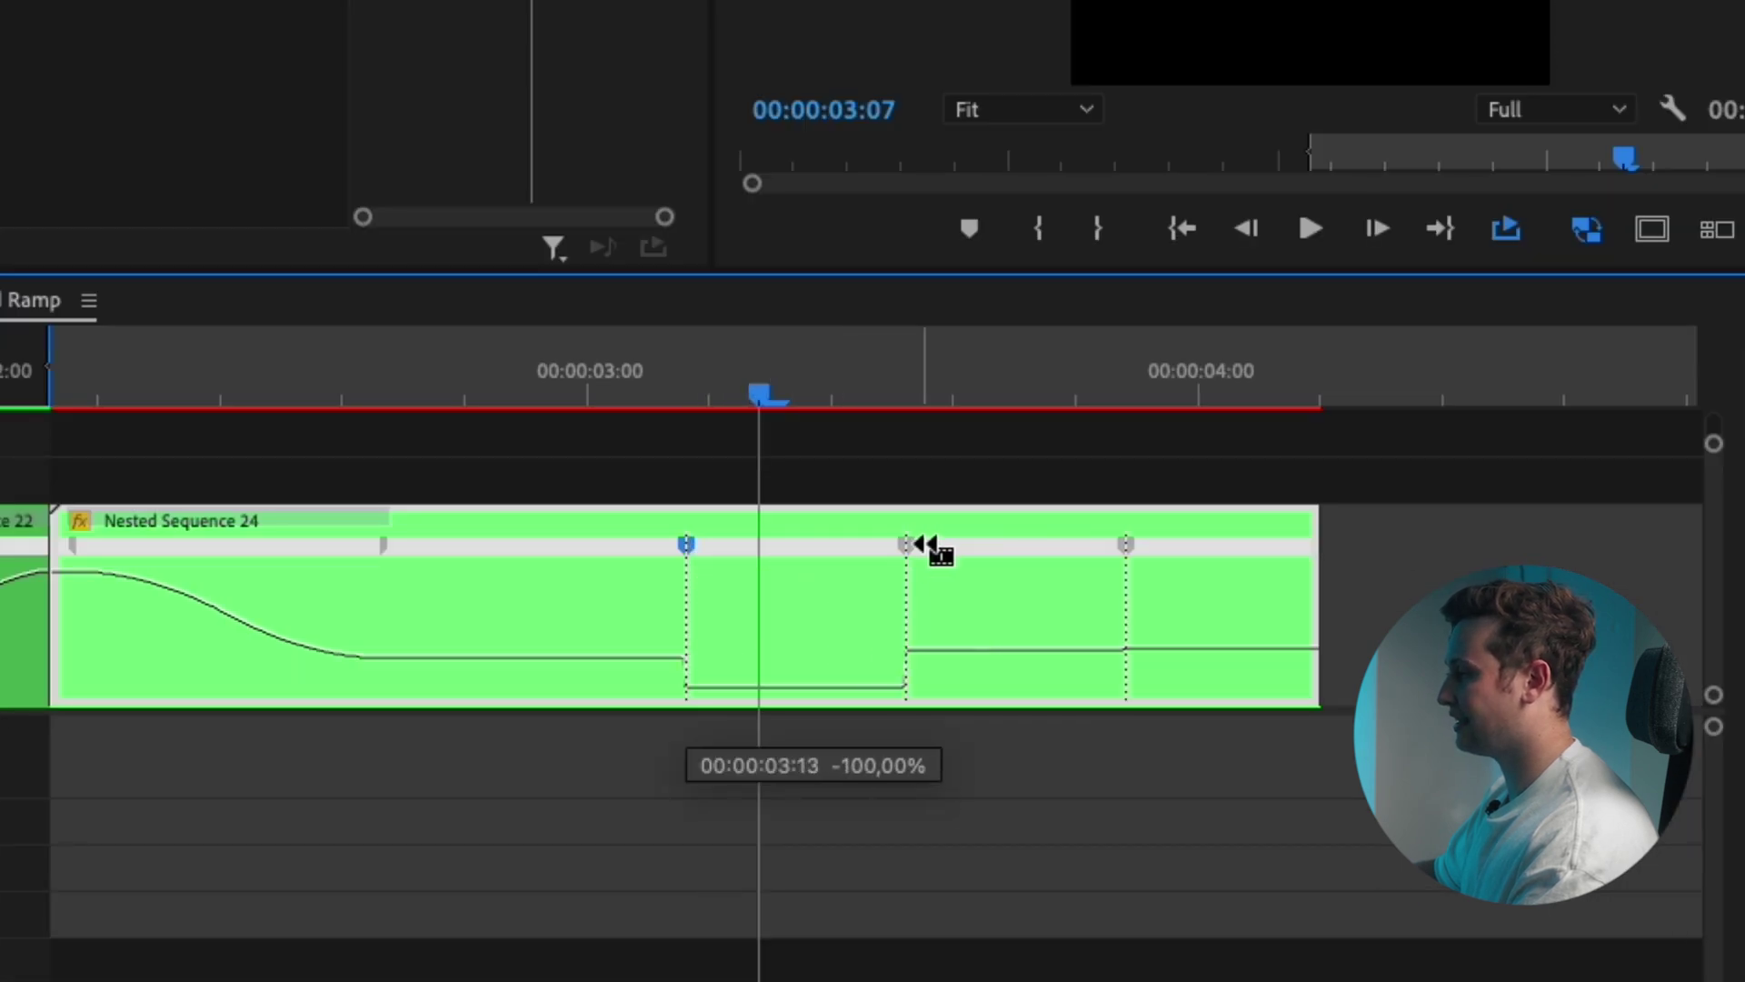
{"action": "left_click_drag", "start_coordinate": [1087, 538], "coordinate": [1038, 534]}
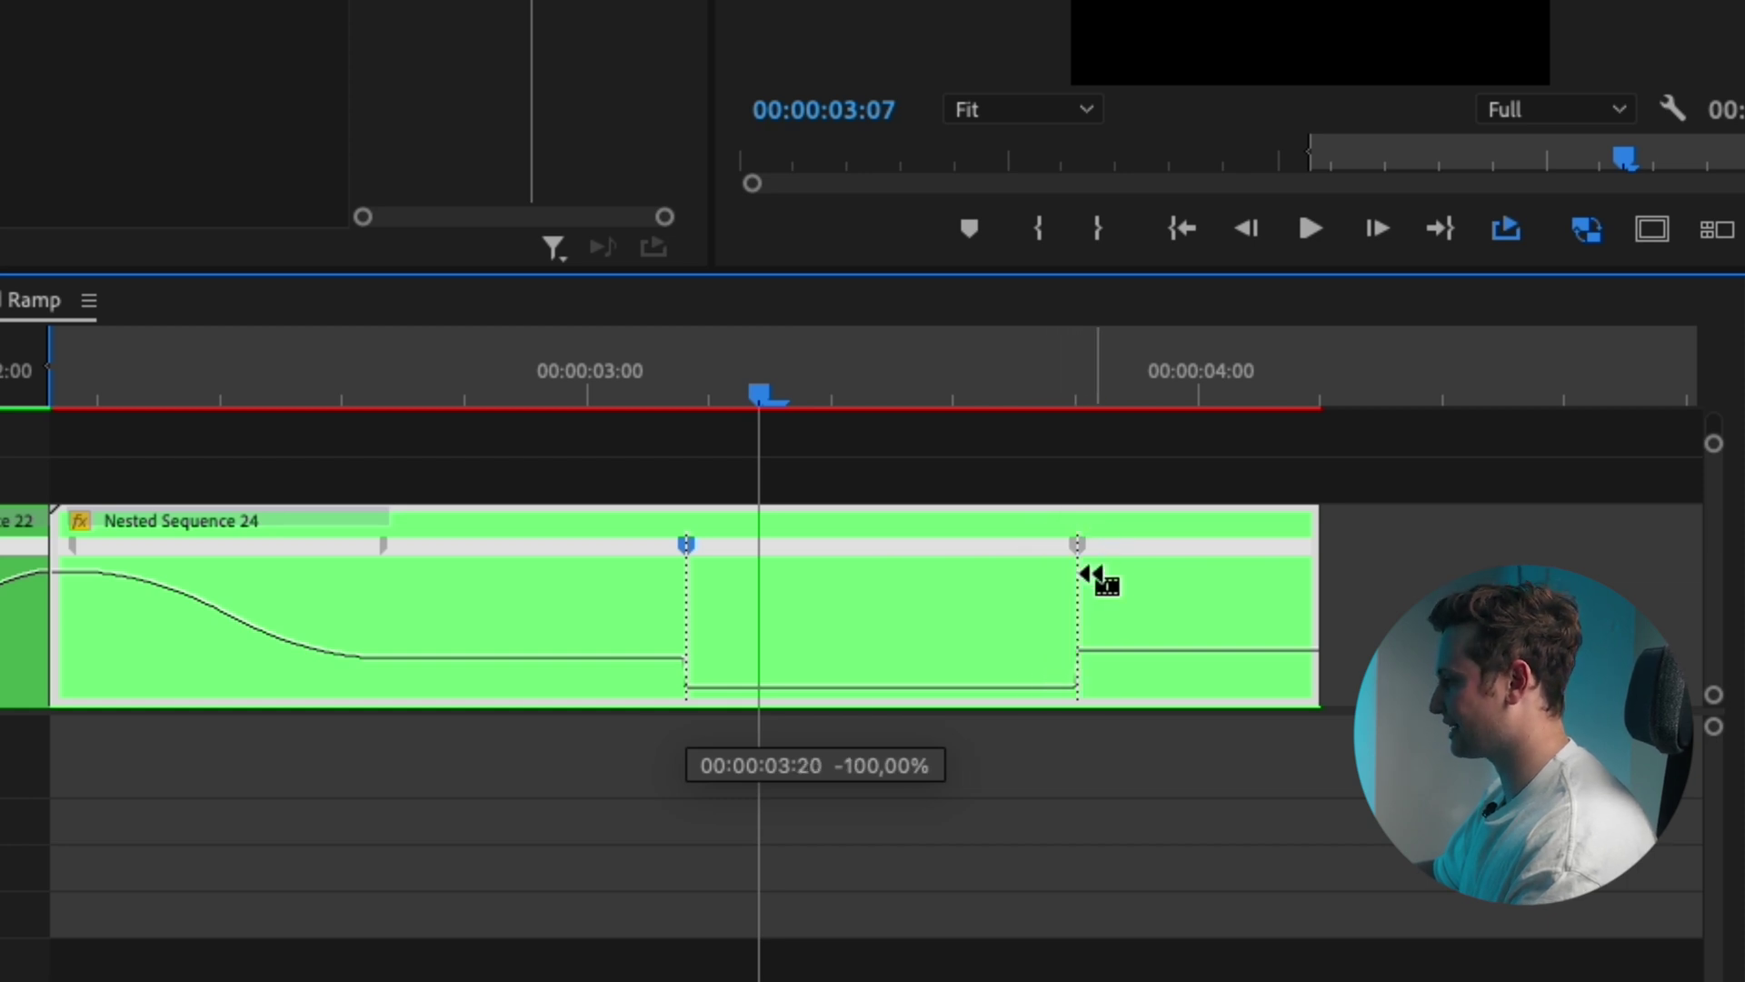
{"action": "left_click_drag", "start_coordinate": [1105, 574], "coordinate": [1103, 574]}
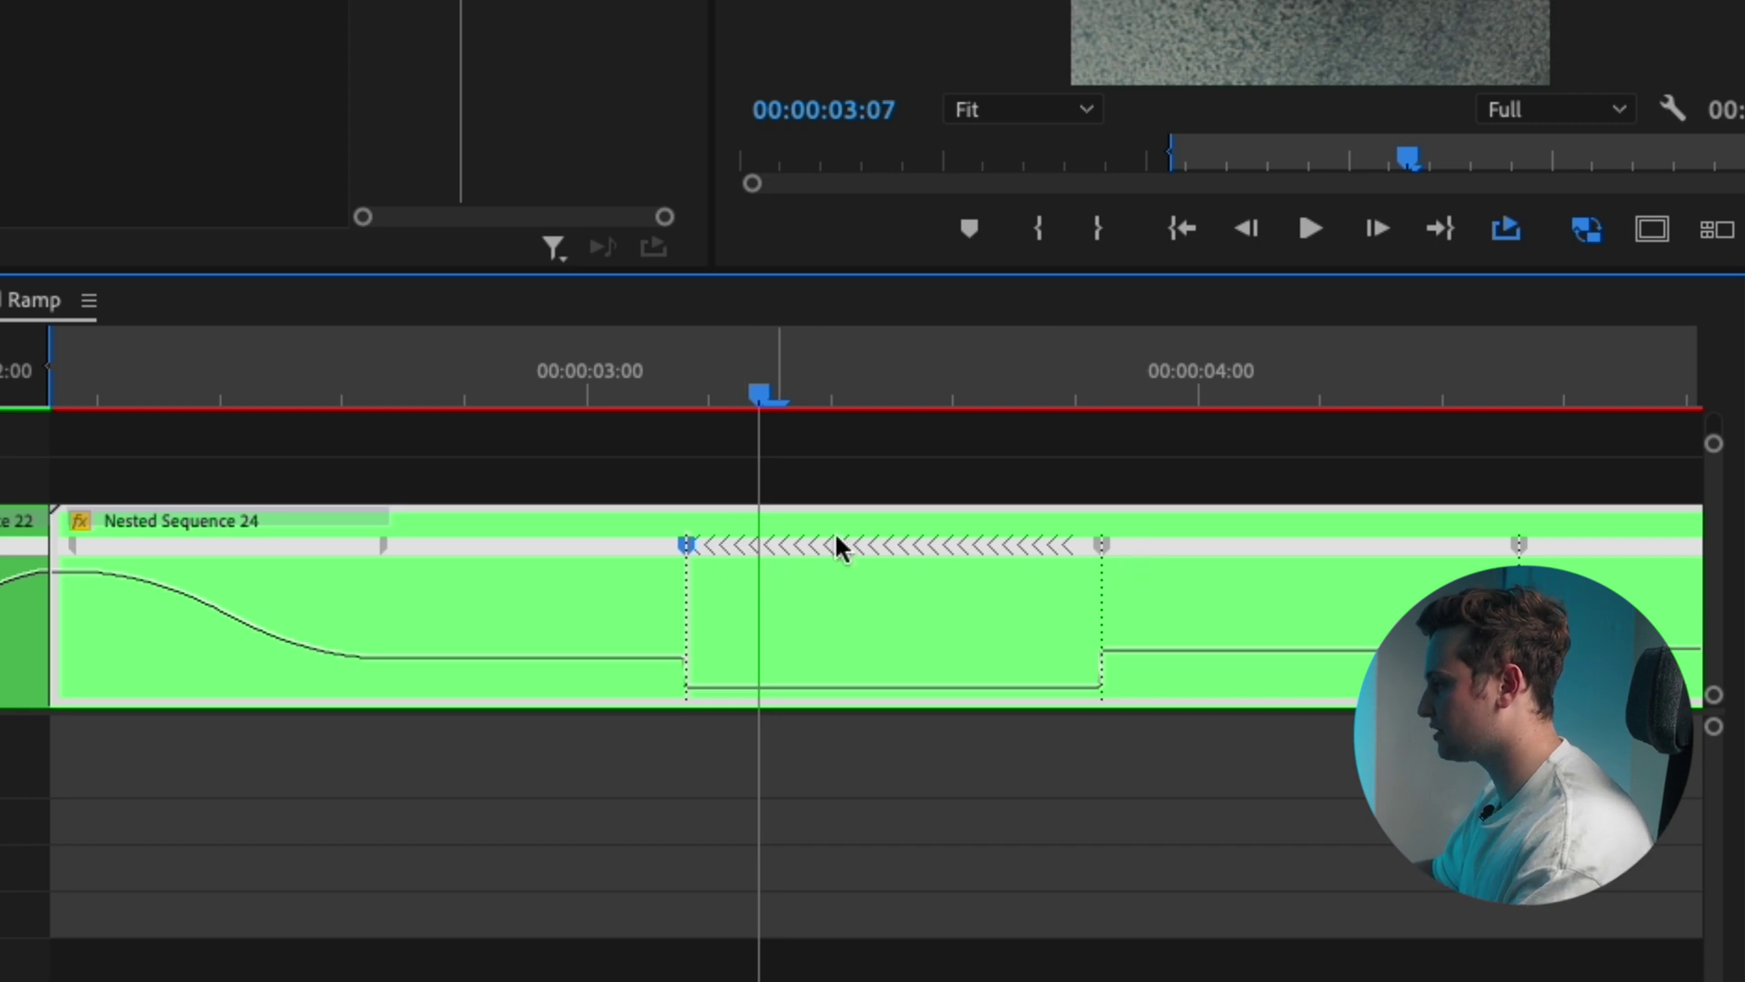
{"action": "left_click_drag", "start_coordinate": [767, 382], "coordinate": [979, 398]}
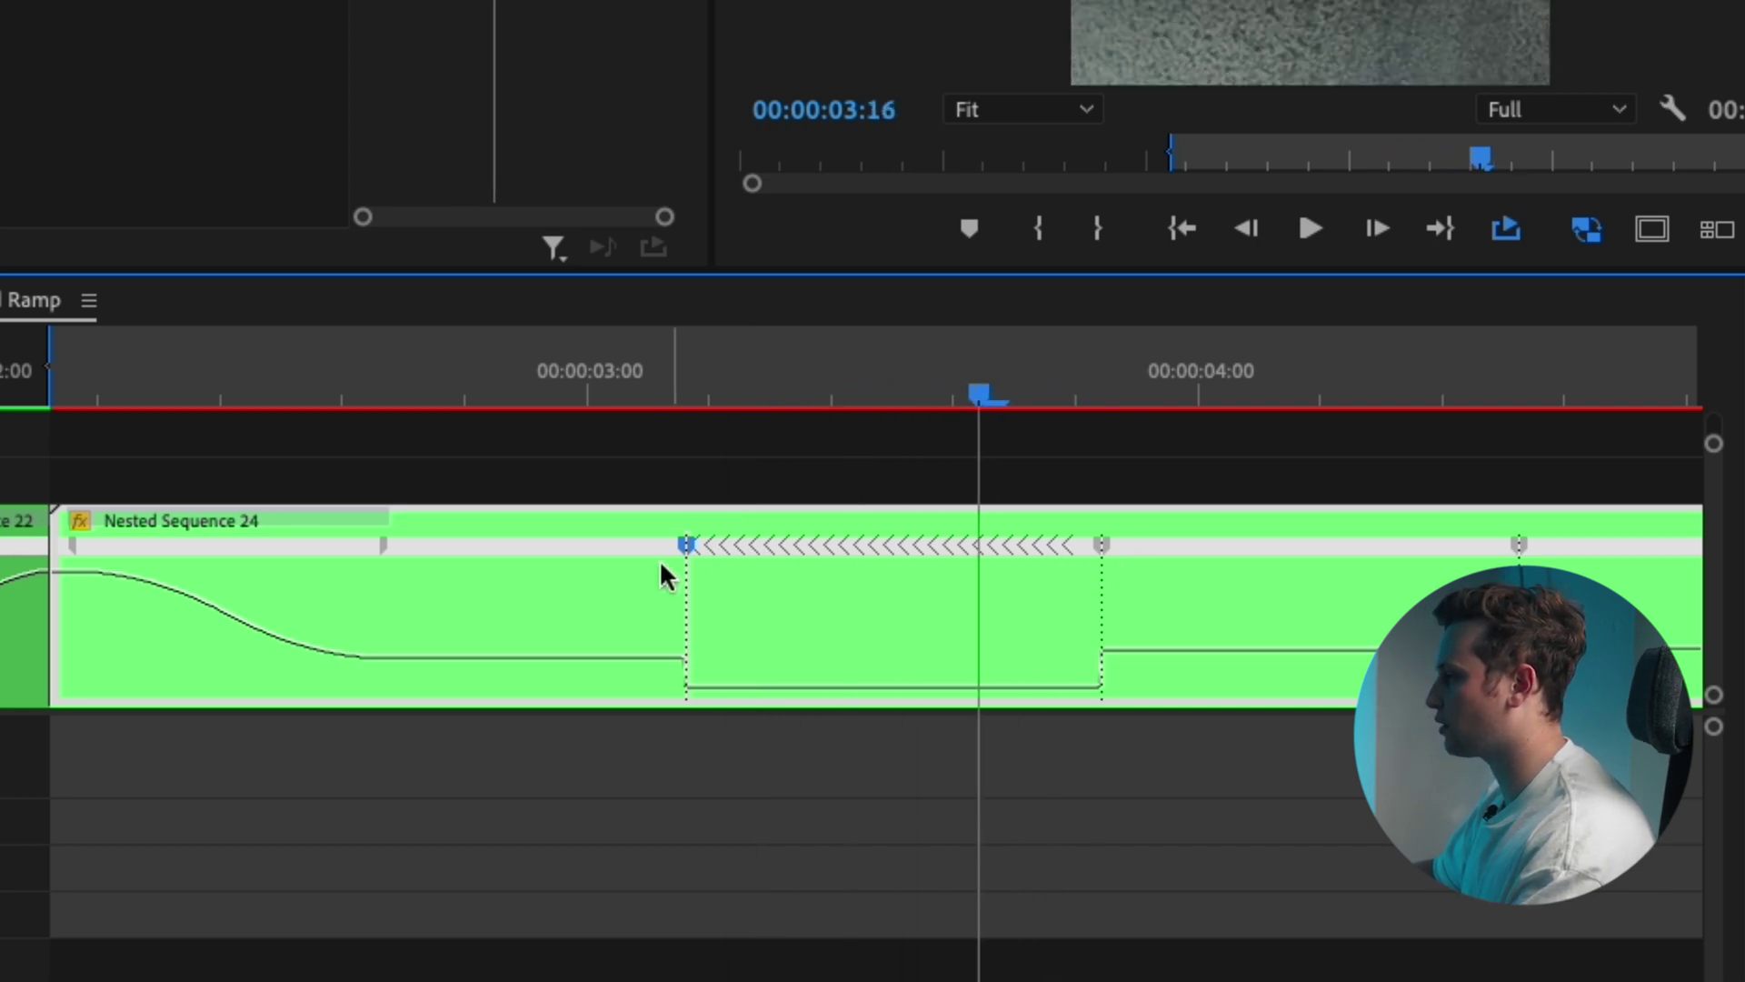
Step: Spread the reverse segment's first keyframe into a ramp starting at about 00:00:03:00 and speed up the reversed section to about -411%
{"action": "left_click_drag", "start_coordinate": [685, 560], "coordinate": [488, 552]}
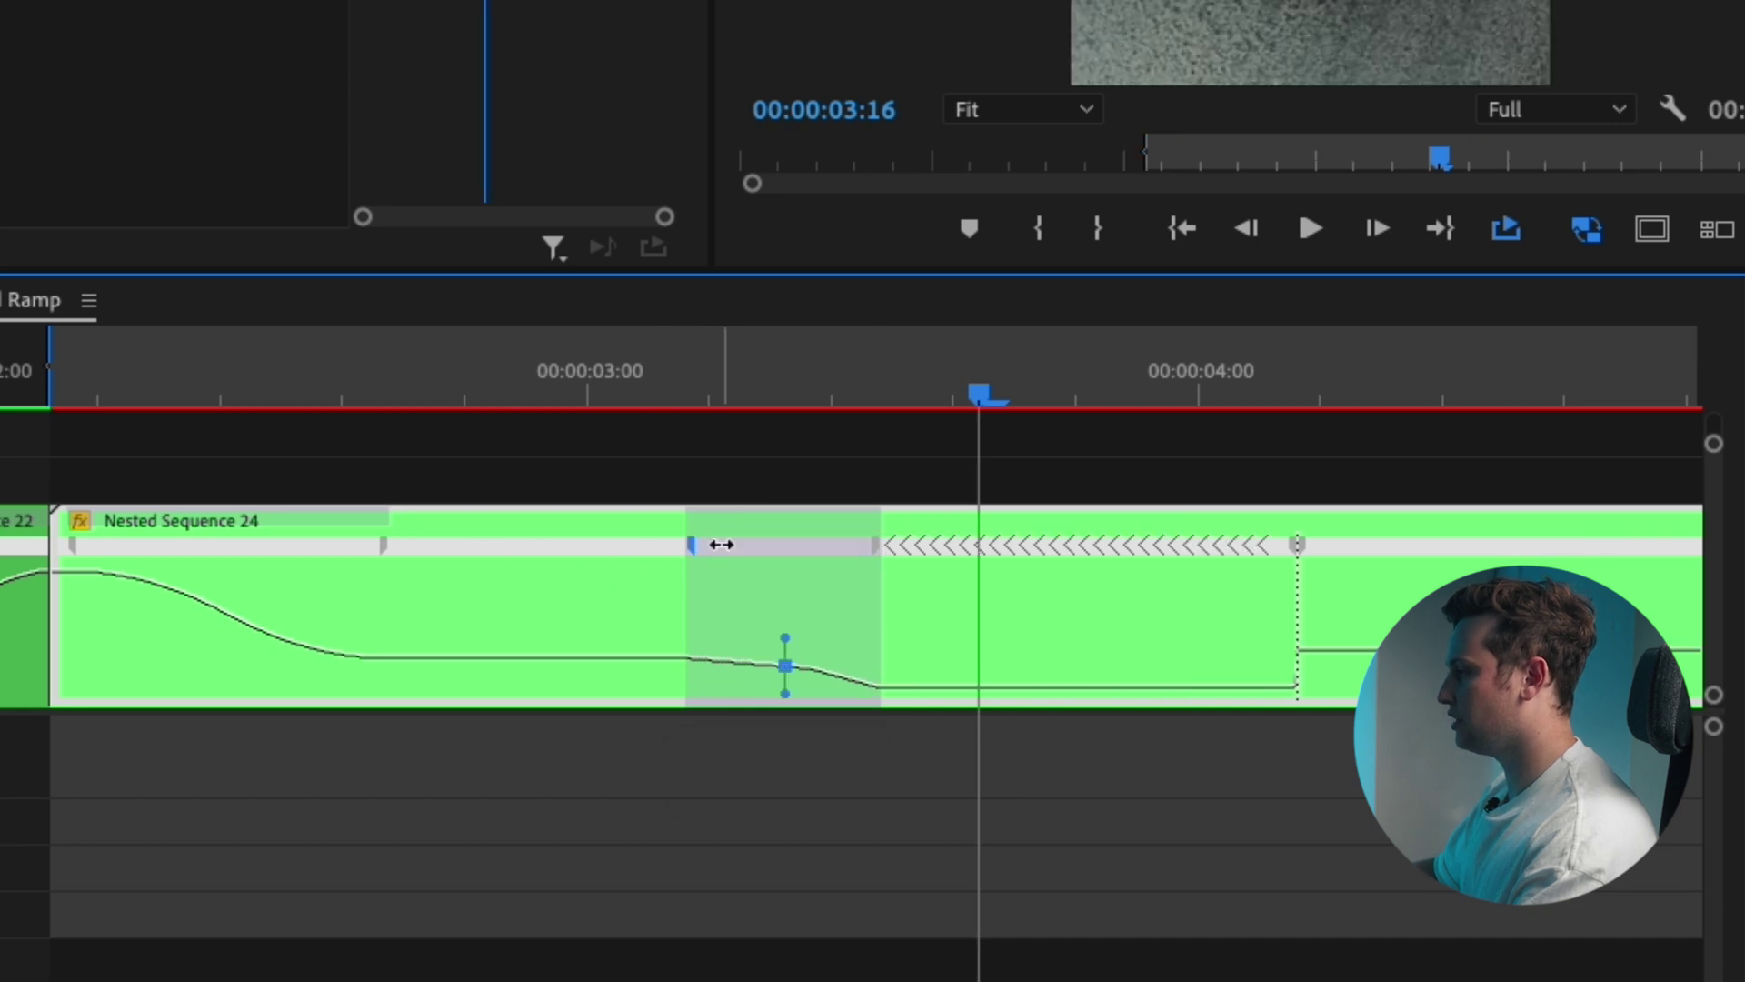
{"action": "mouse_move", "coordinate": [691, 545]}
{"action": "left_mouse_down"}
{"action": "mouse_move", "coordinate": [643, 546]}
{"action": "mouse_move", "coordinate": [670, 537]}
{"action": "left_mouse_up"}
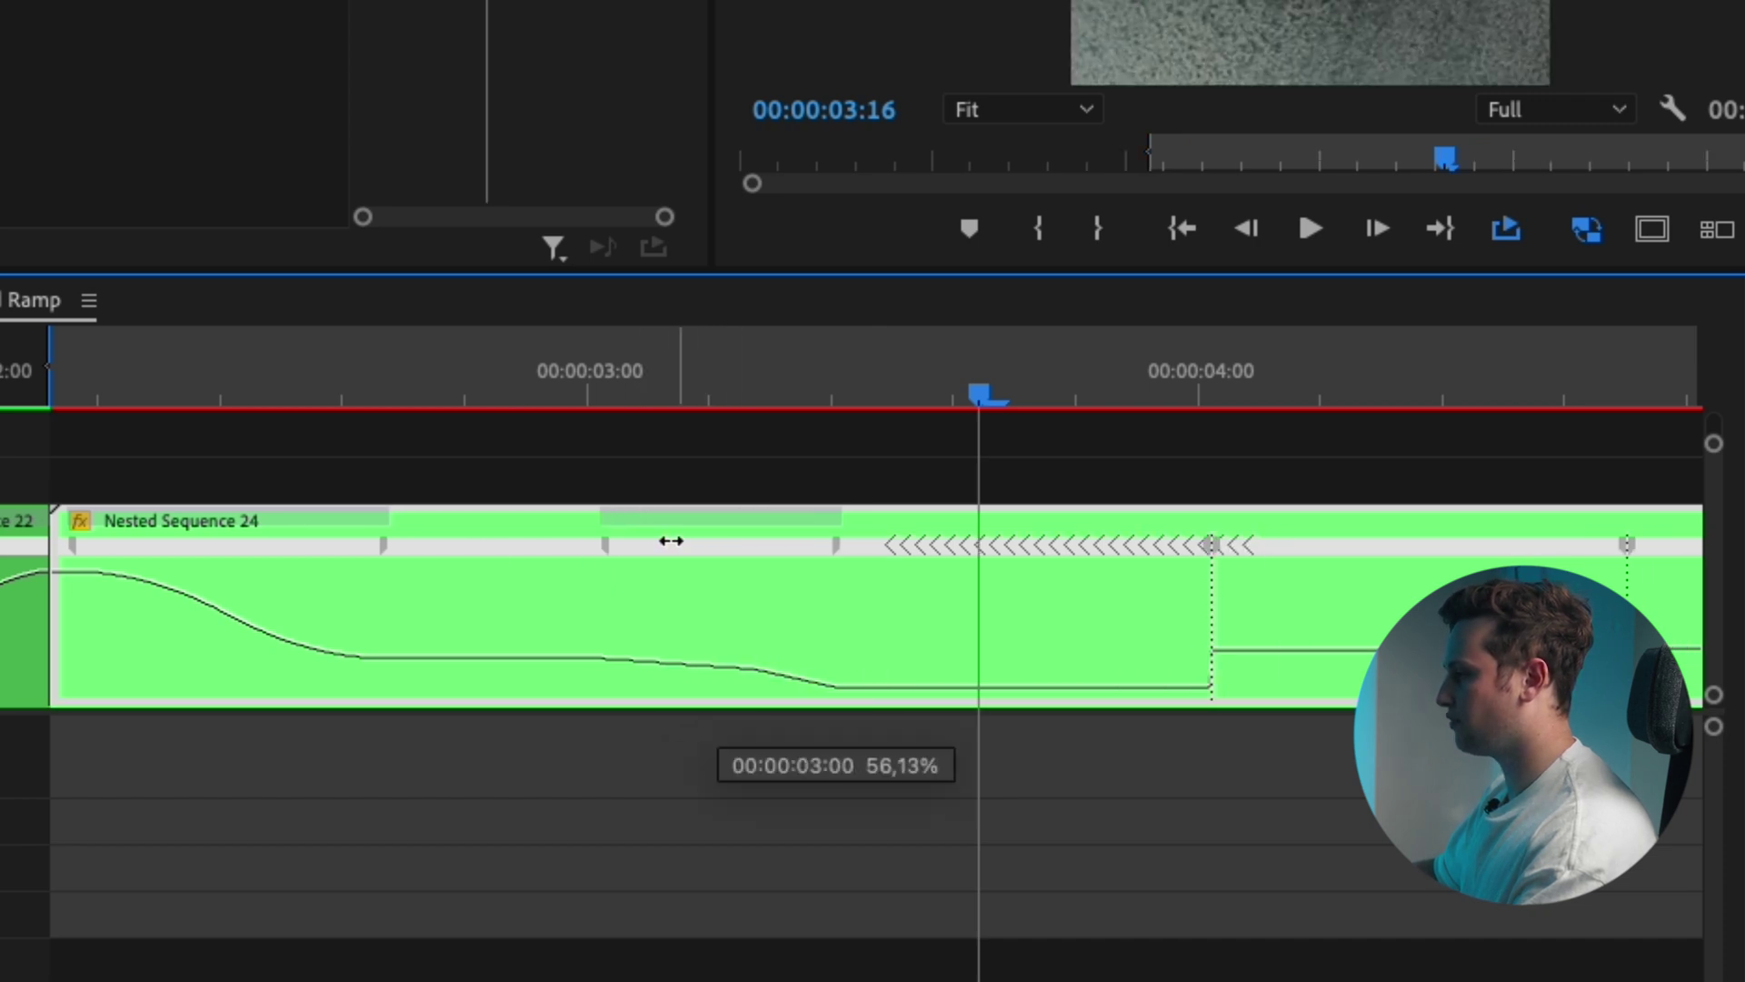
{"action": "left_click_drag", "start_coordinate": [925, 688], "coordinate": [924, 697]}
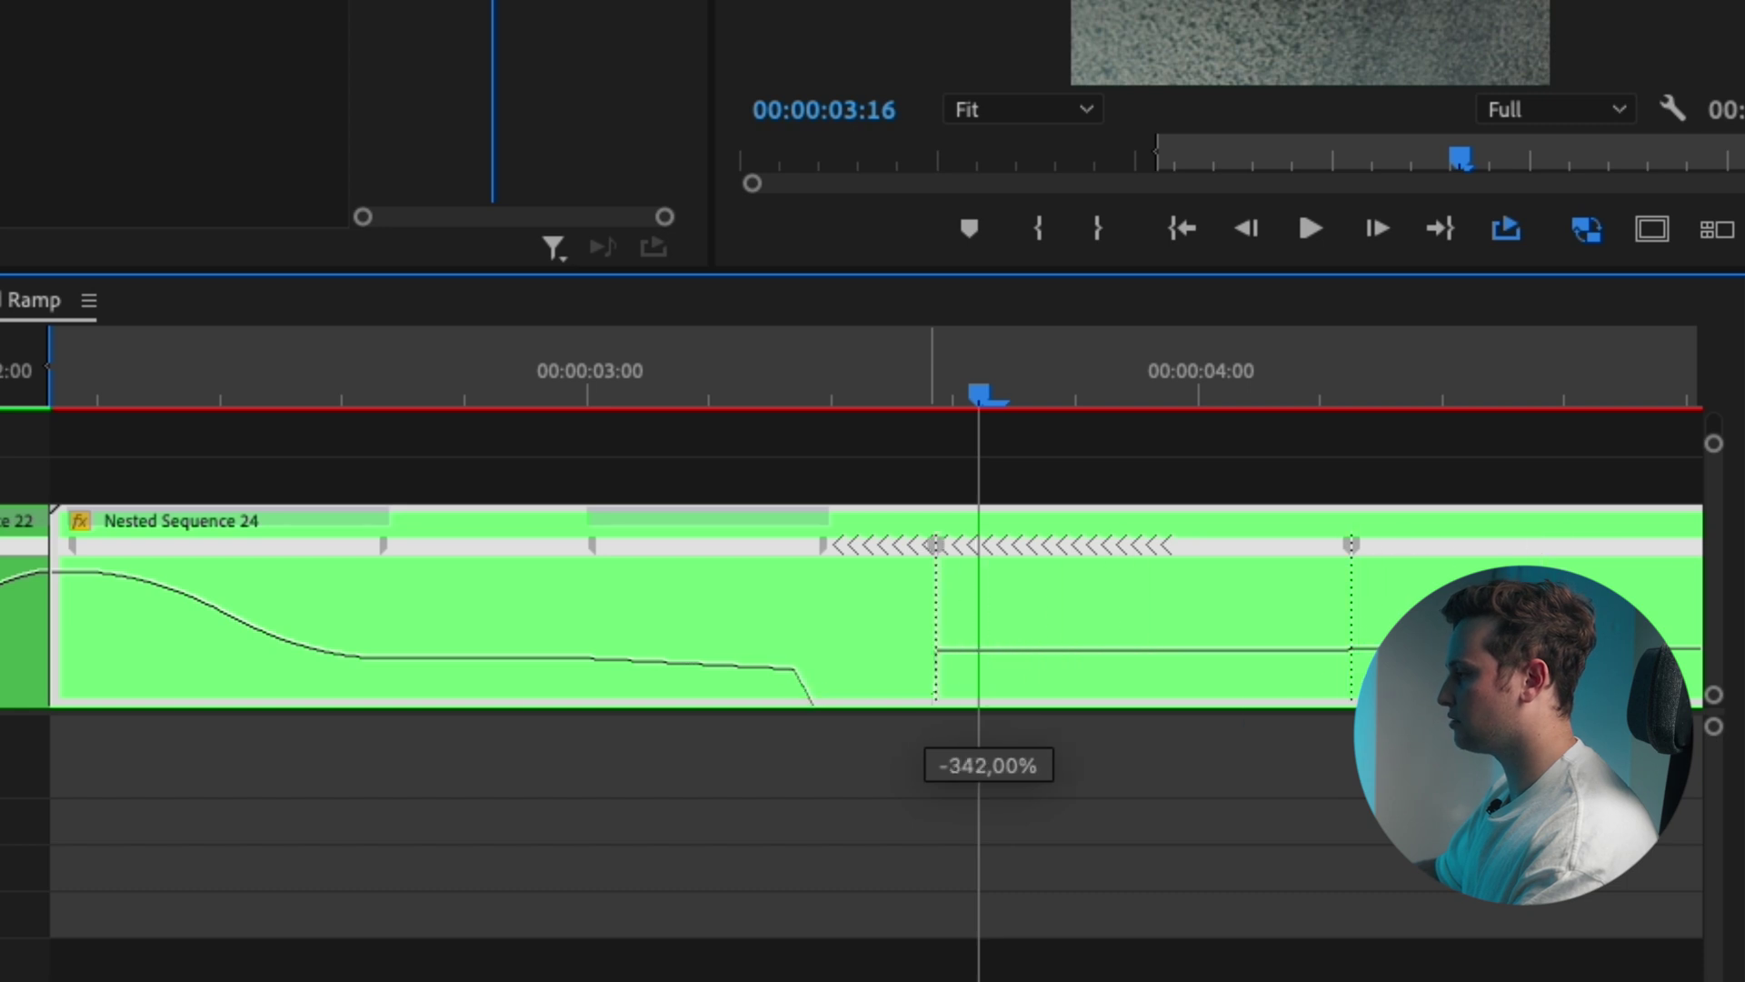
{"action": "left_click_drag", "start_coordinate": [924, 698], "coordinate": [914, 686]}
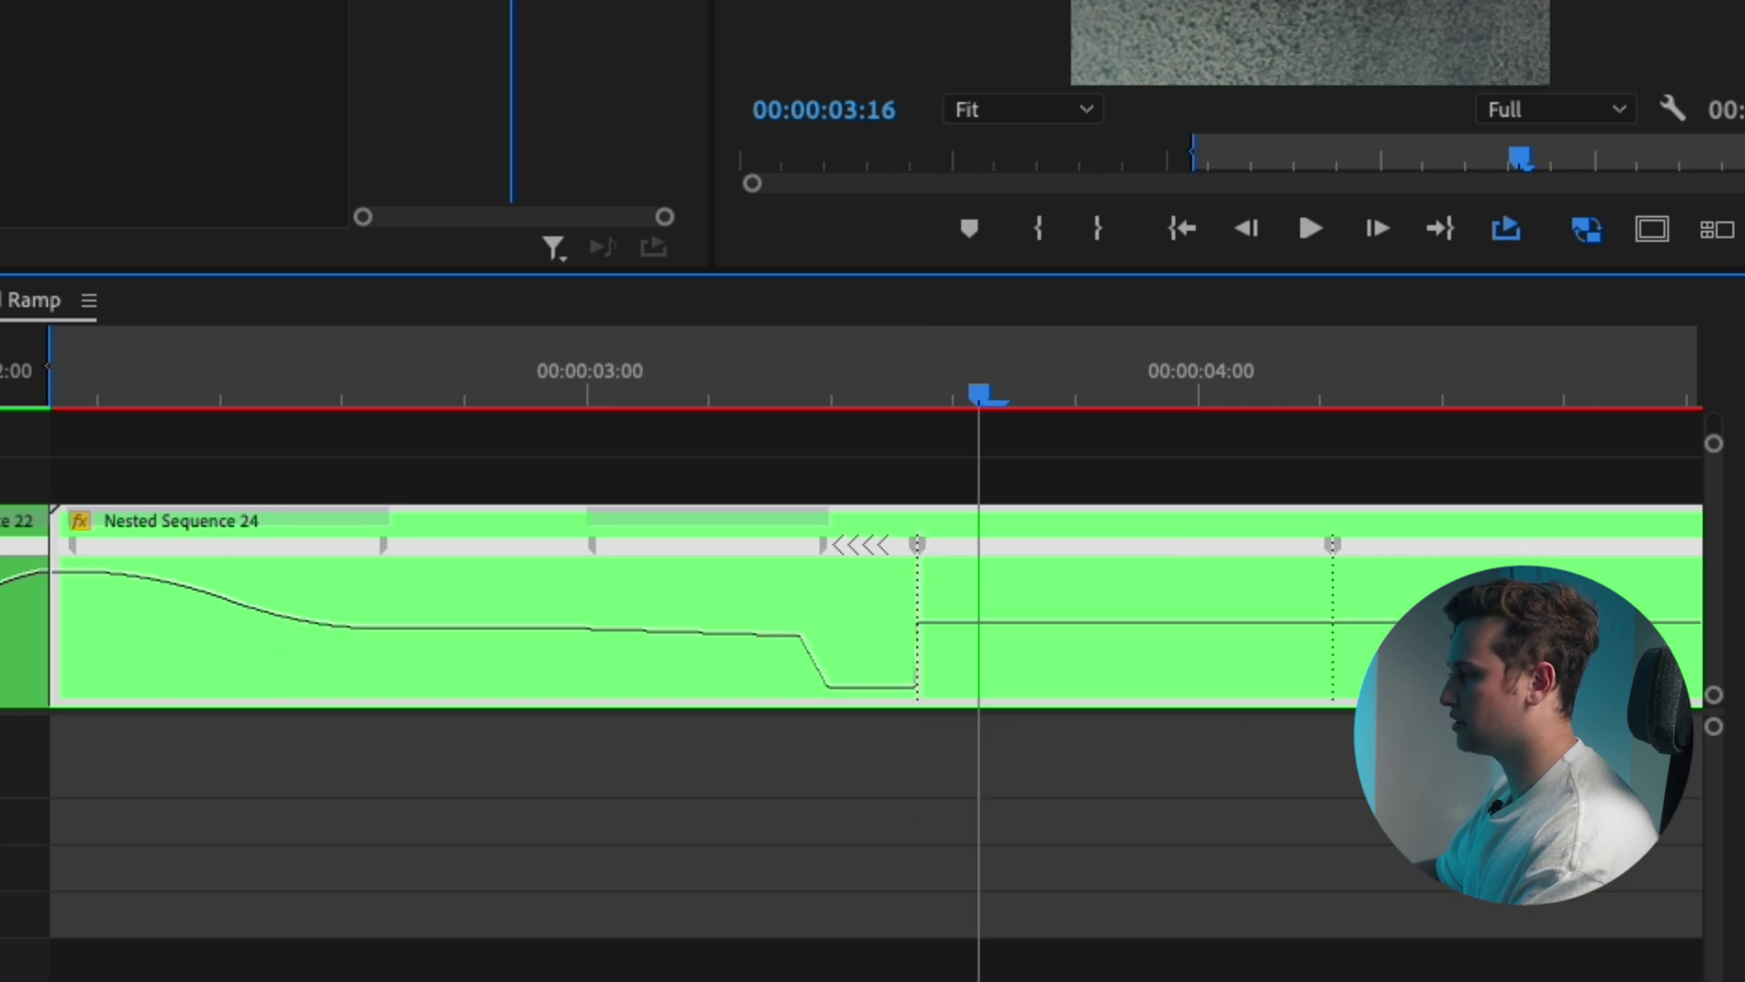
{"action": "key", "text": "Return"}
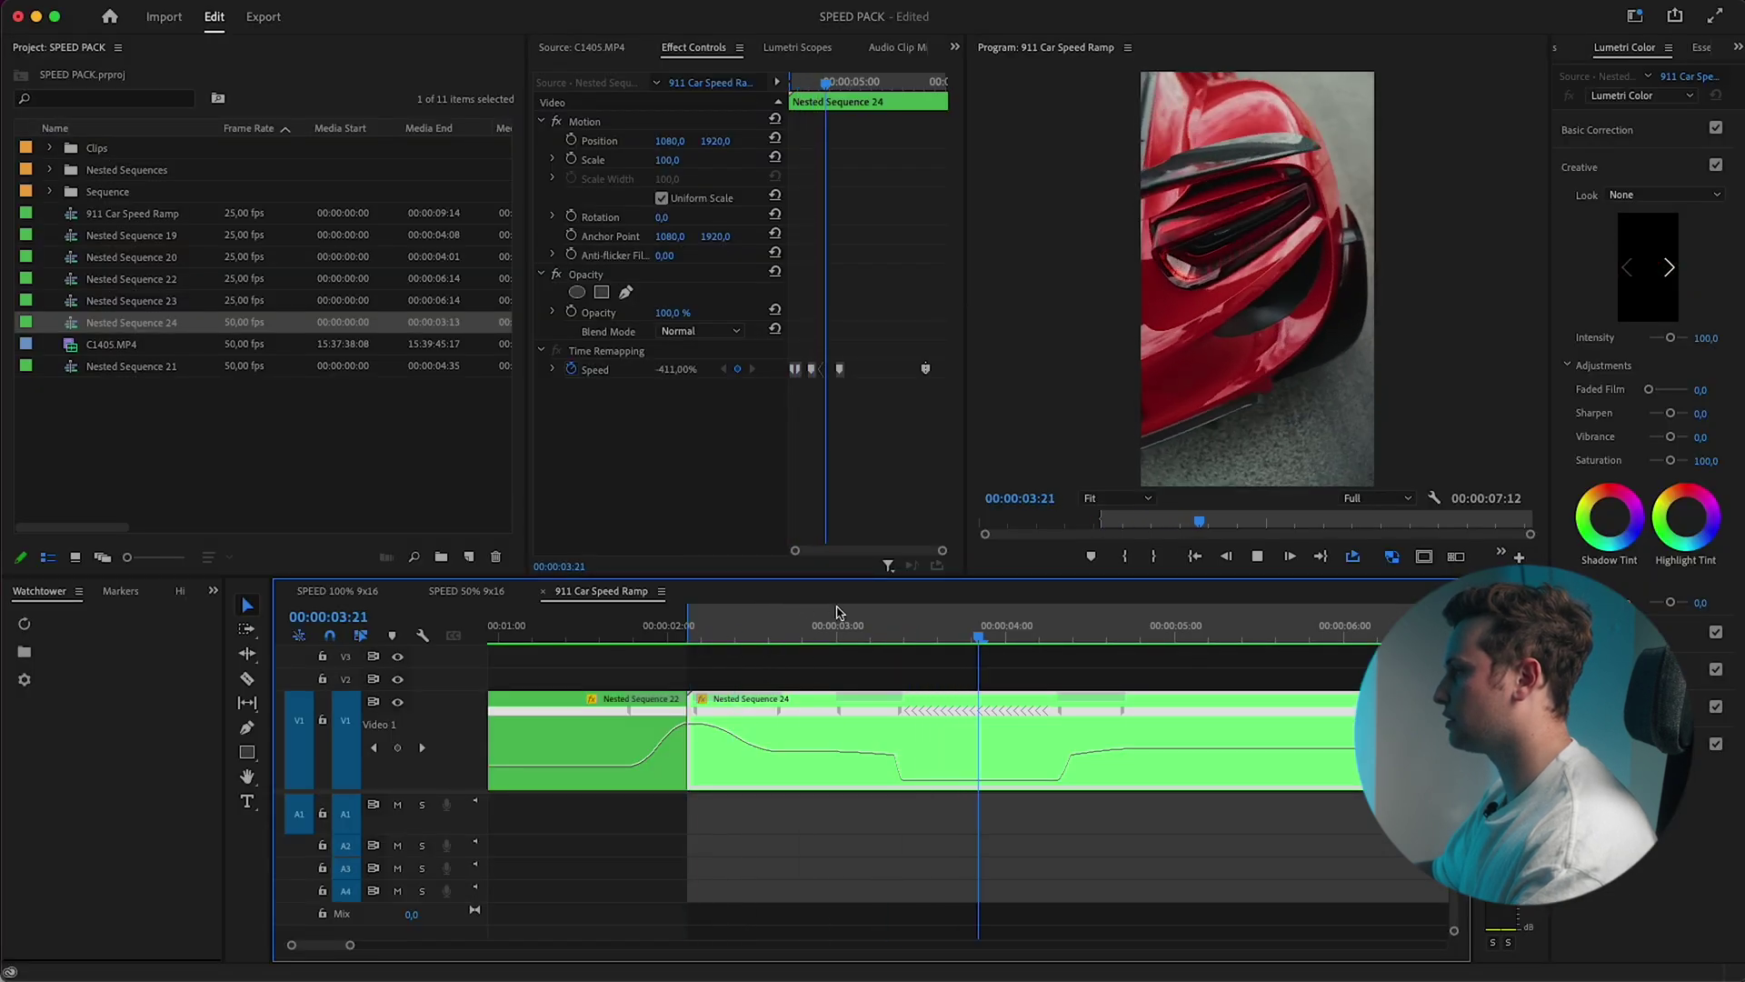
Step: Increase the reversed section's speed in Nested Sequence 24 to about -809%
{"action": "left_click", "coordinate": [920, 627]}
{"action": "left_click_drag", "start_coordinate": [931, 627], "coordinate": [972, 629]}
{"action": "left_click_drag", "start_coordinate": [973, 780], "coordinate": [974, 810]}
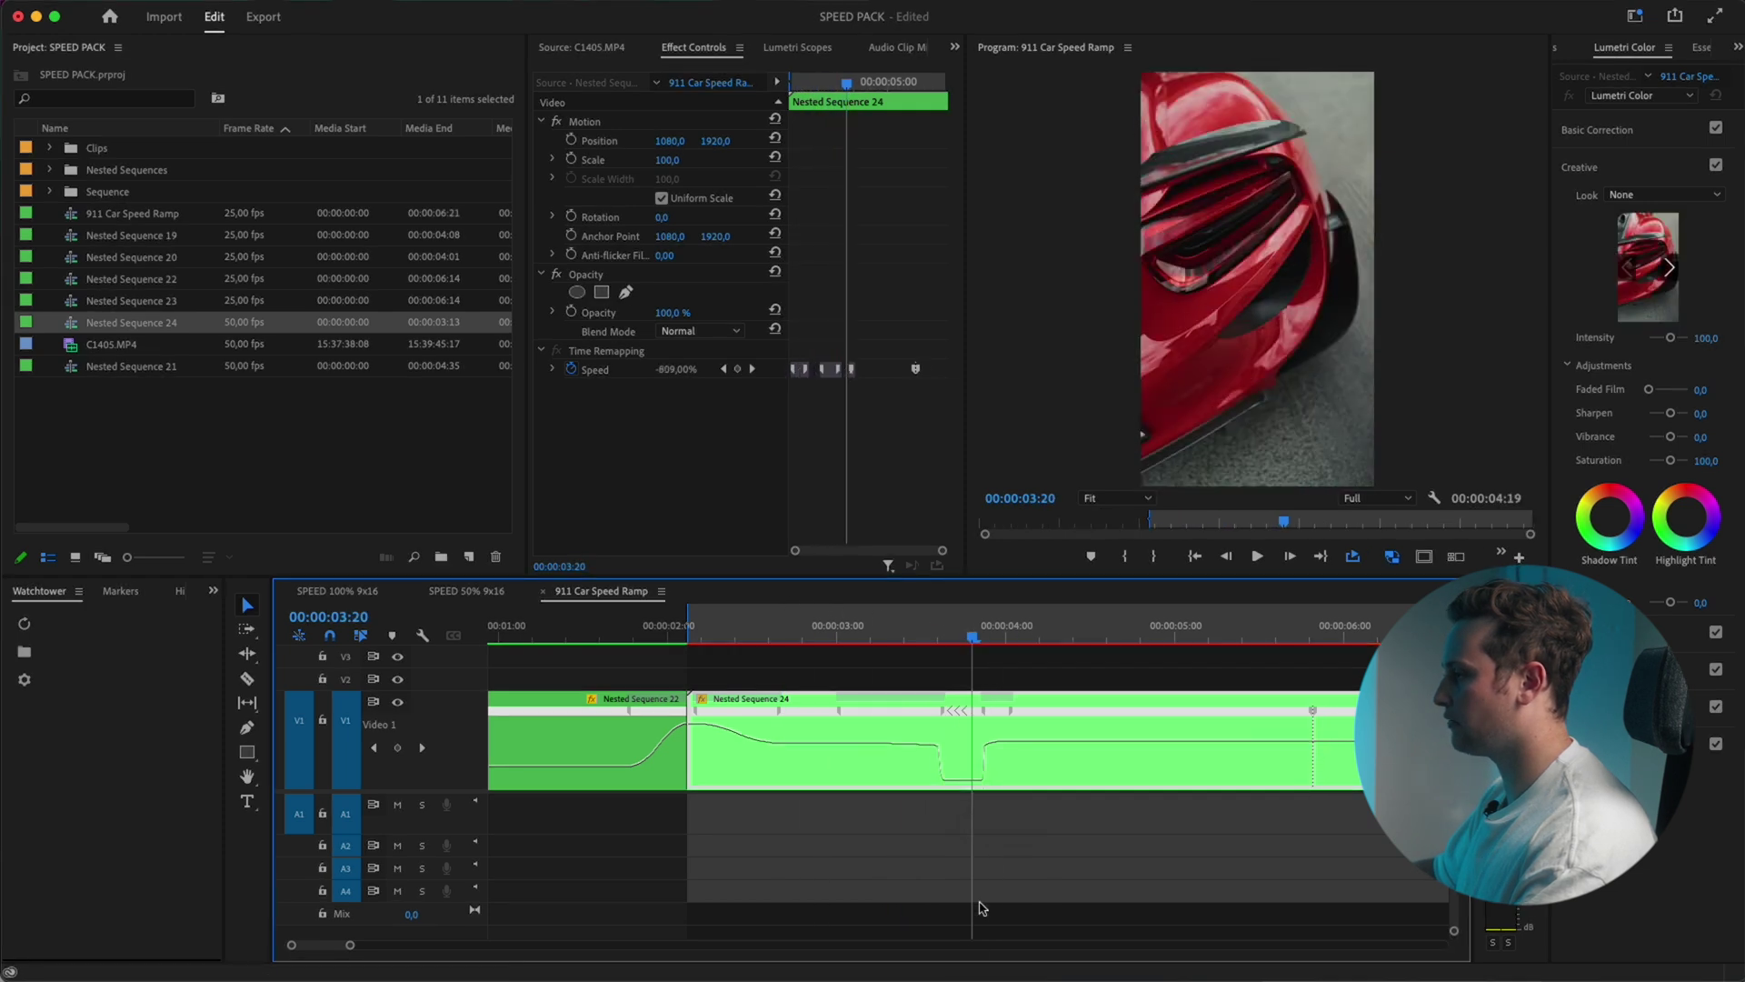
Step: Remove the part of Nested Sequence 24 after 00:00:03:20 and render the preview of the remaining clip
{"action": "left_click", "coordinate": [1061, 711]}
{"action": "key", "text": "Delete"}
{"action": "key", "text": "Return"}
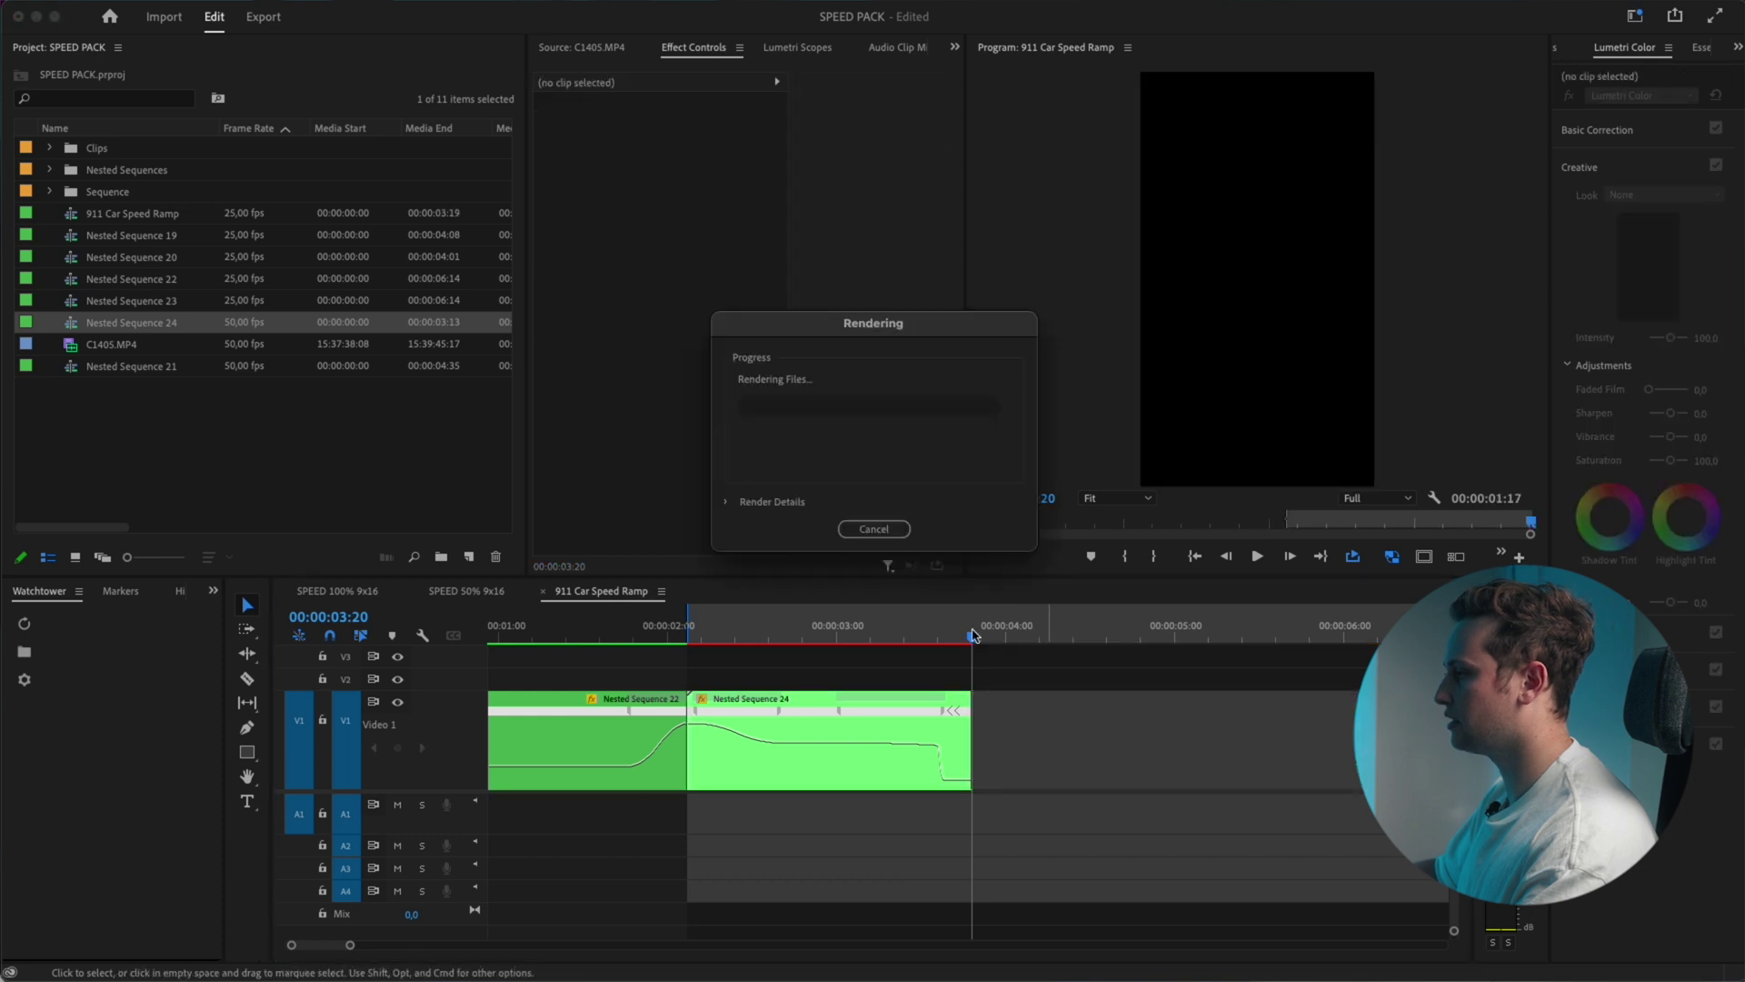
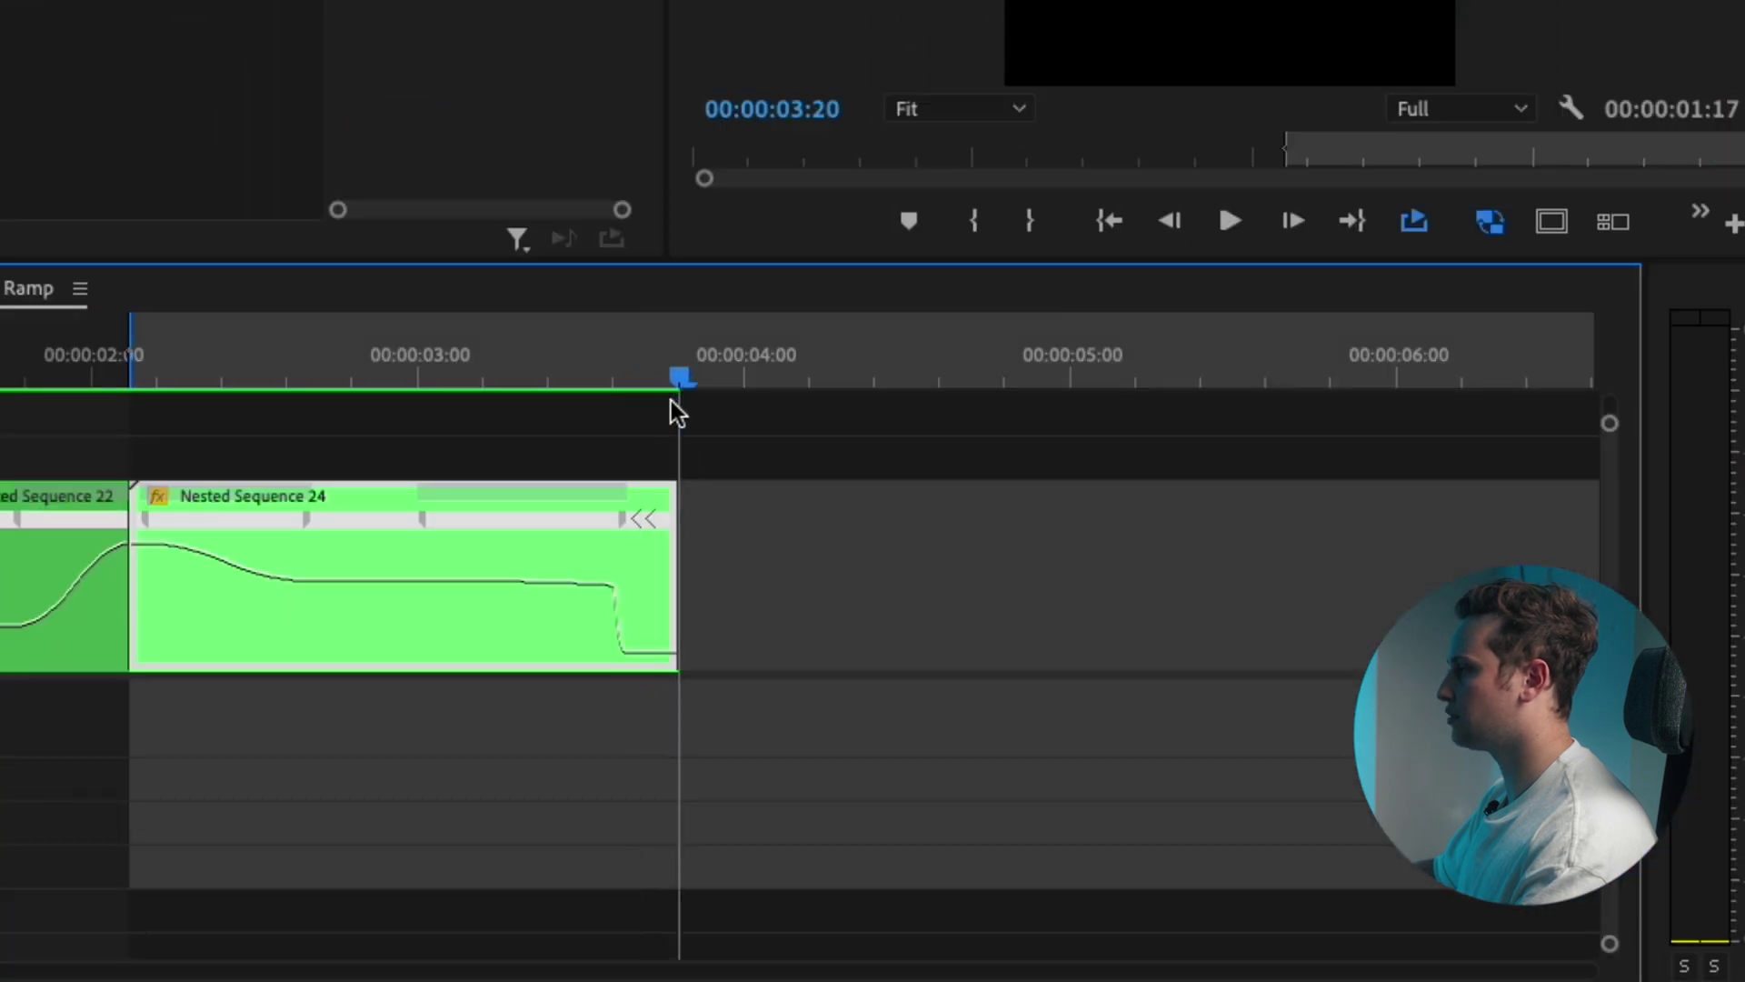
{"action": "right_click", "coordinate": [555, 361]}
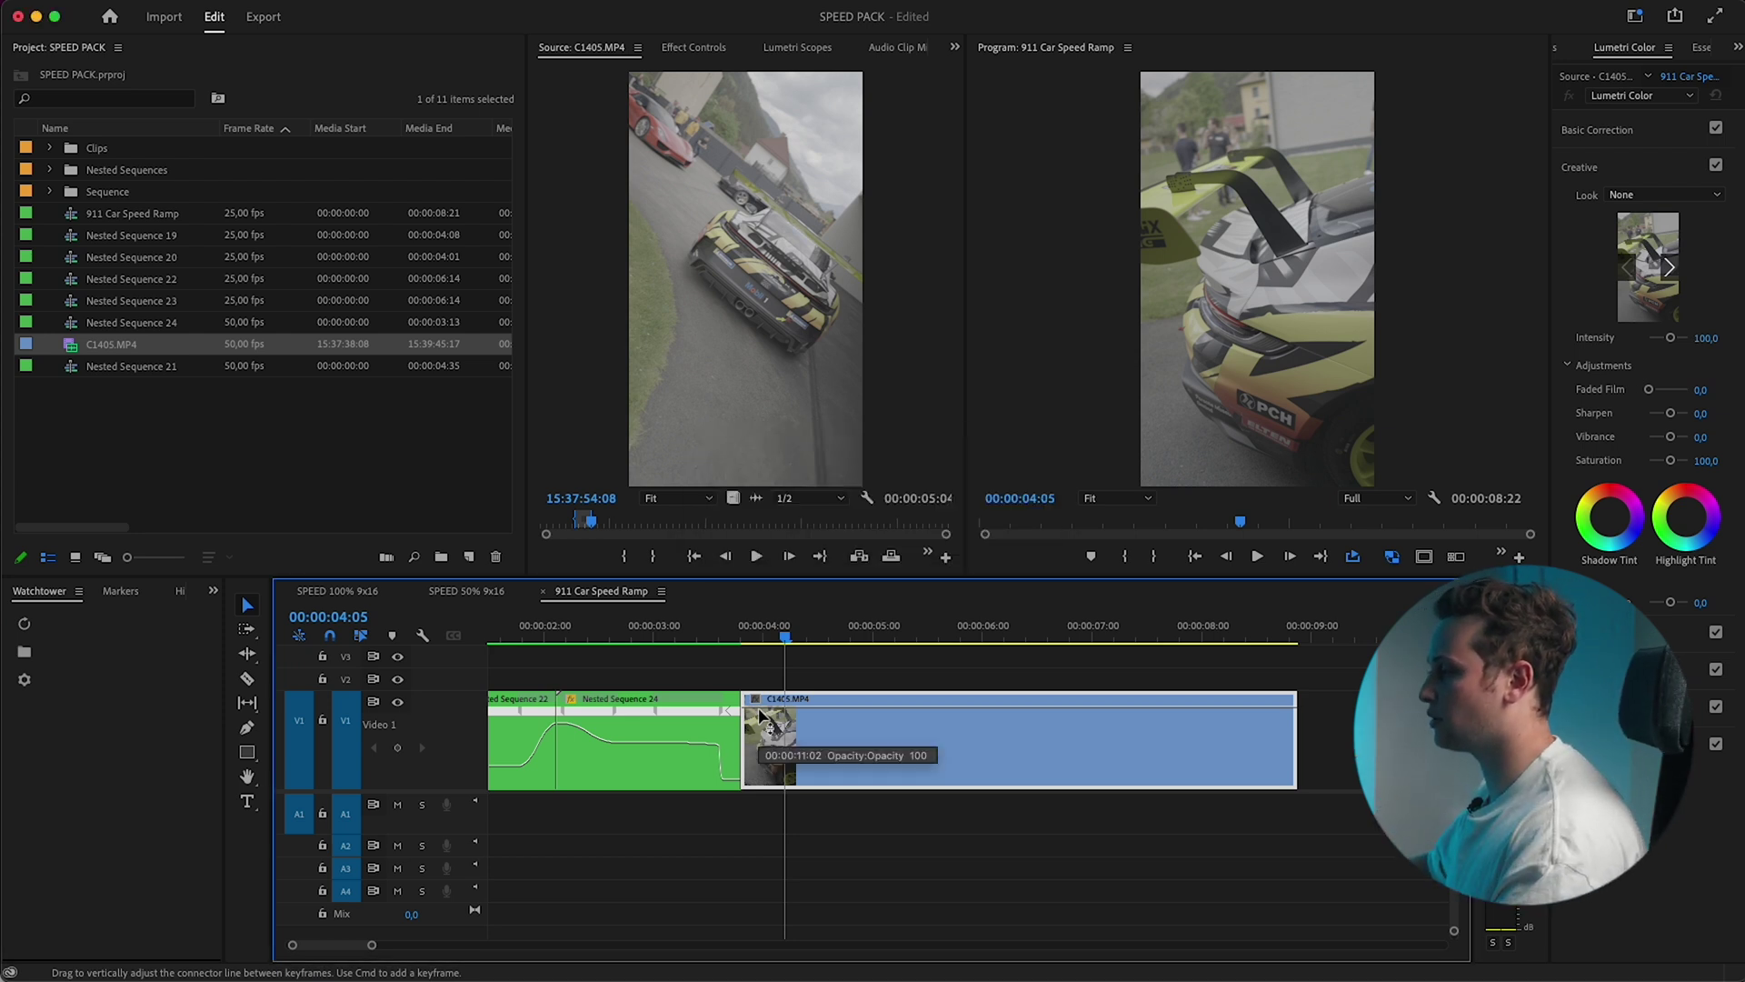
Step: Nest the new C1405.MP4 clip that follows Nested Sequence 24 and show the nested clip's effect settings
{"action": "key", "text": "alt+n"}
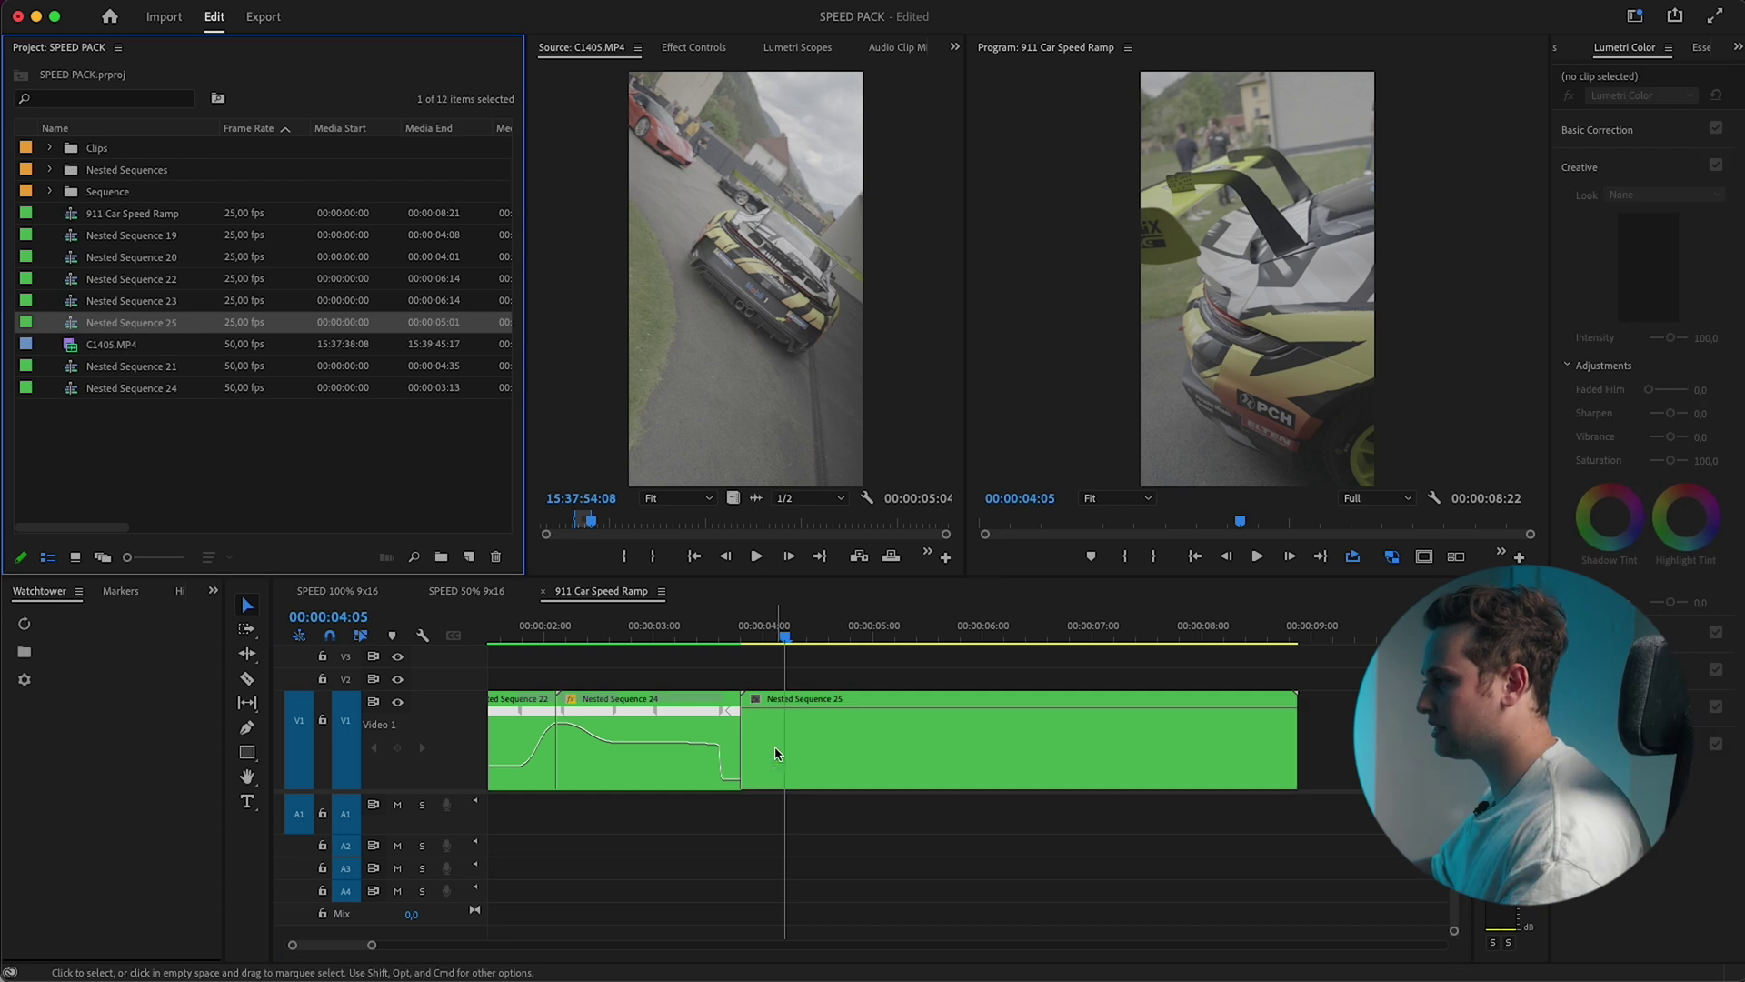
{"action": "left_click", "coordinate": [777, 753]}
{"action": "key", "text": "shift+5"}
Step: Spread a speed keyframe at 00:00:05:06 in Nested Sequence 25 into a ramp starting at about 00:00:03:23 and adjust the speed around it
{"action": "left_click", "coordinate": [701, 635]}
{"action": "left_click_drag", "start_coordinate": [717, 645], "coordinate": [900, 641]}
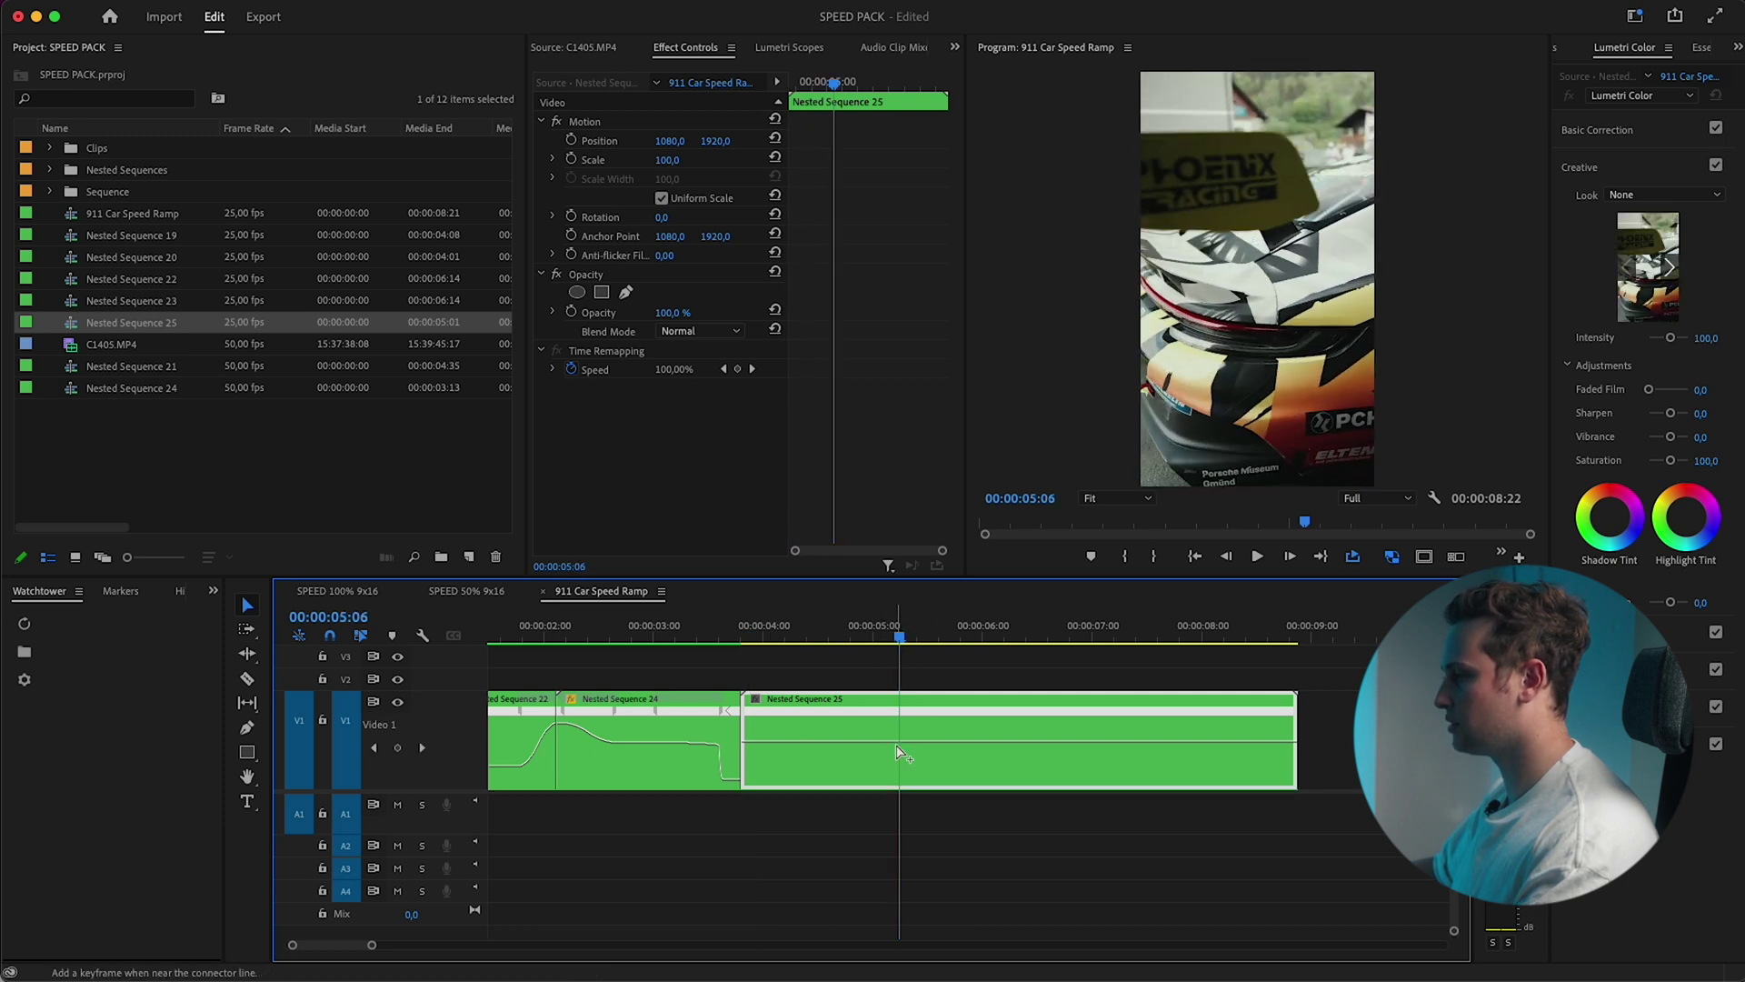
{"action": "left_click_drag", "start_coordinate": [901, 718], "coordinate": [754, 723]}
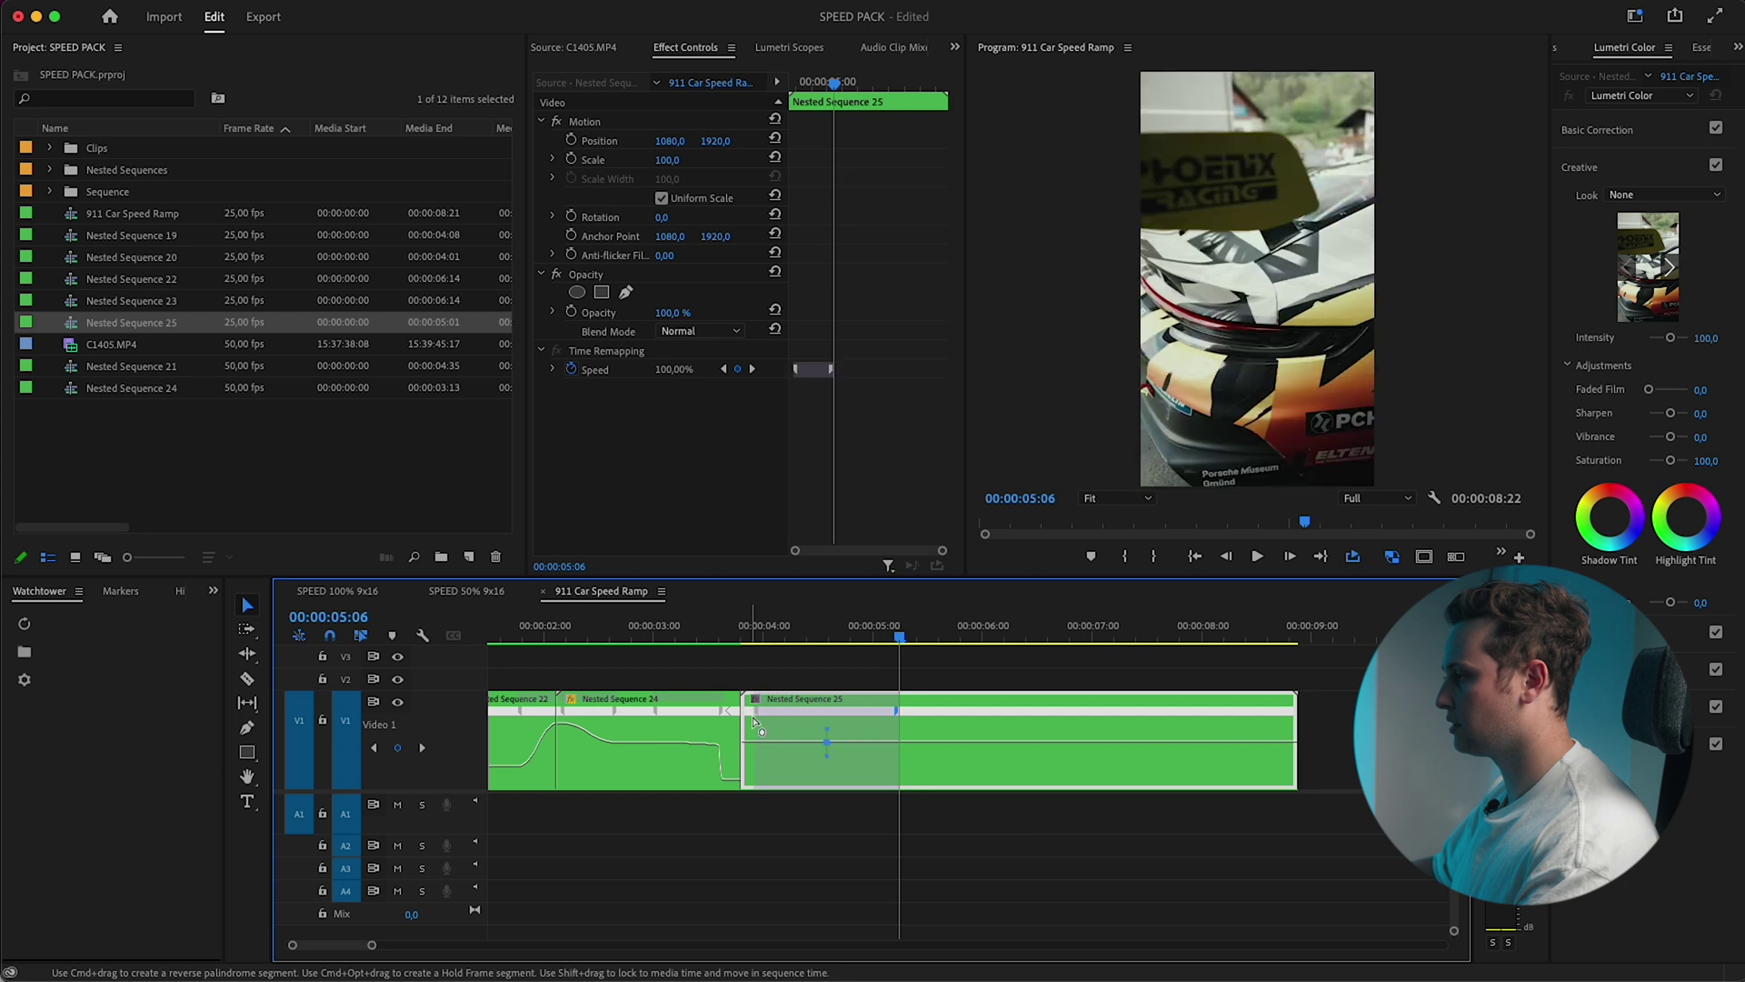
{"action": "left_click_drag", "start_coordinate": [909, 740], "coordinate": [909, 761]}
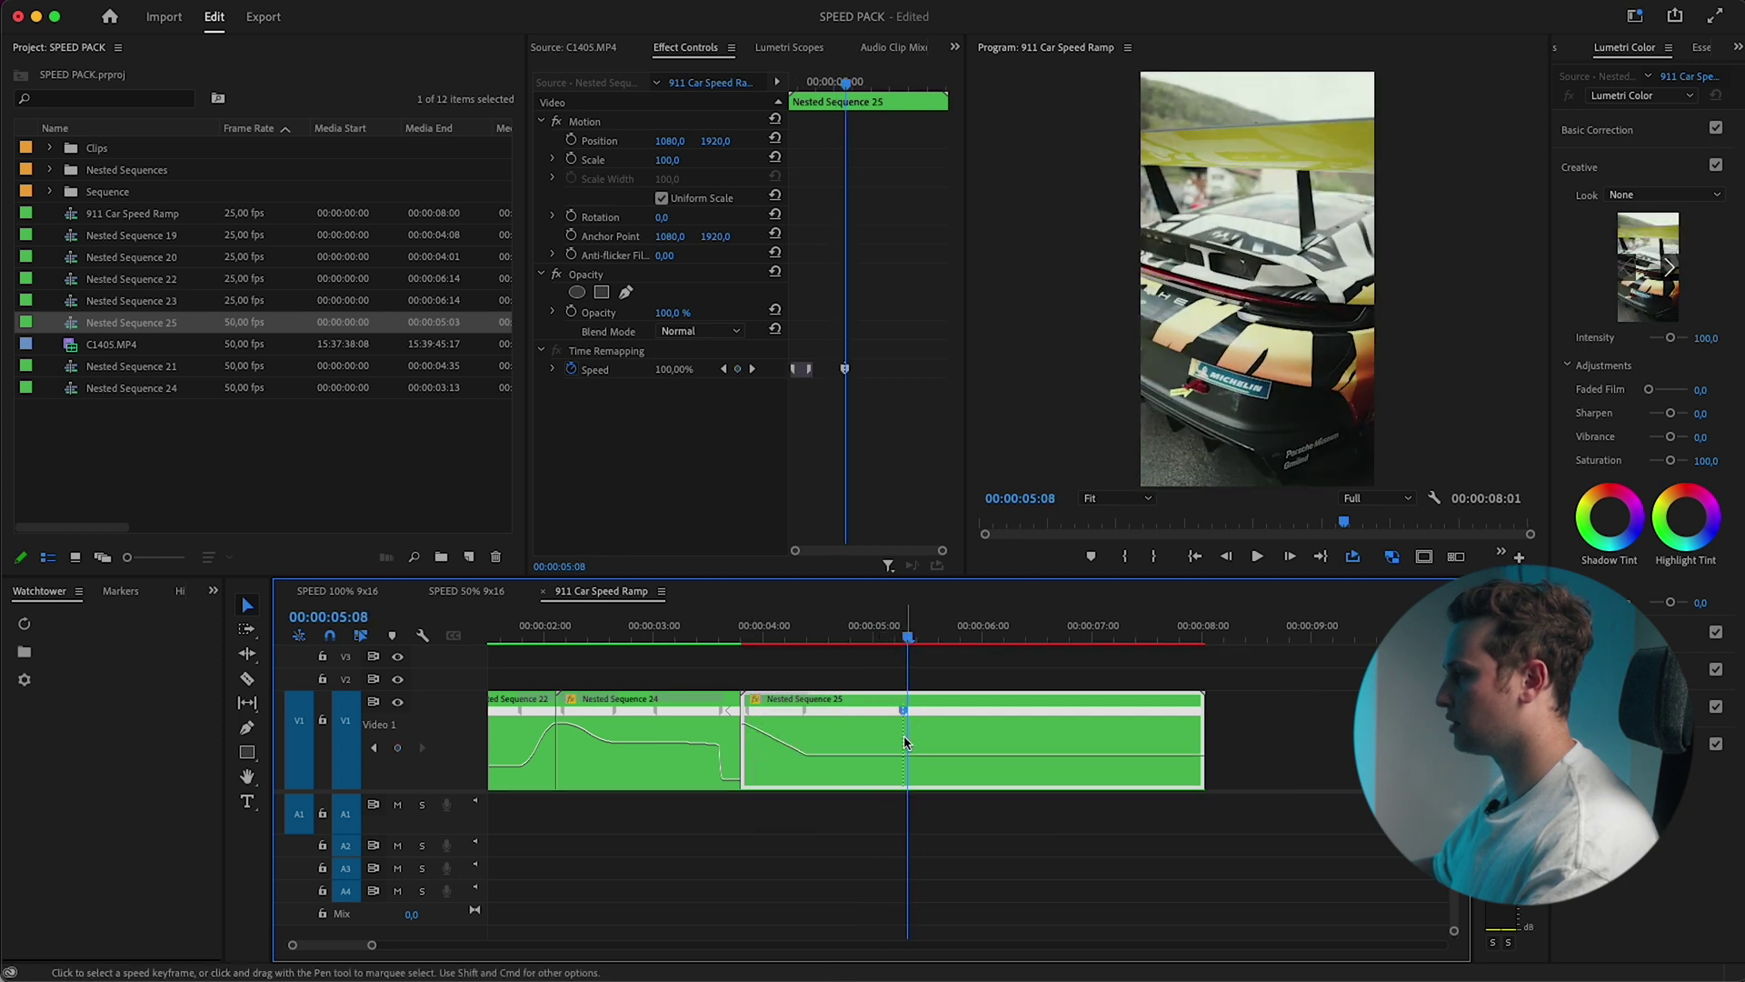
Step: Spread two speed keyframes in Nested Sequence 25 into ramps, from about 00:00:05:07 to 00:00:05:23 and from about 00:00:06:00 to 00:00:06:18
{"action": "left_click_drag", "start_coordinate": [912, 644], "coordinate": [1061, 640]}
{"action": "left_click_drag", "start_coordinate": [1069, 716], "coordinate": [982, 718]}
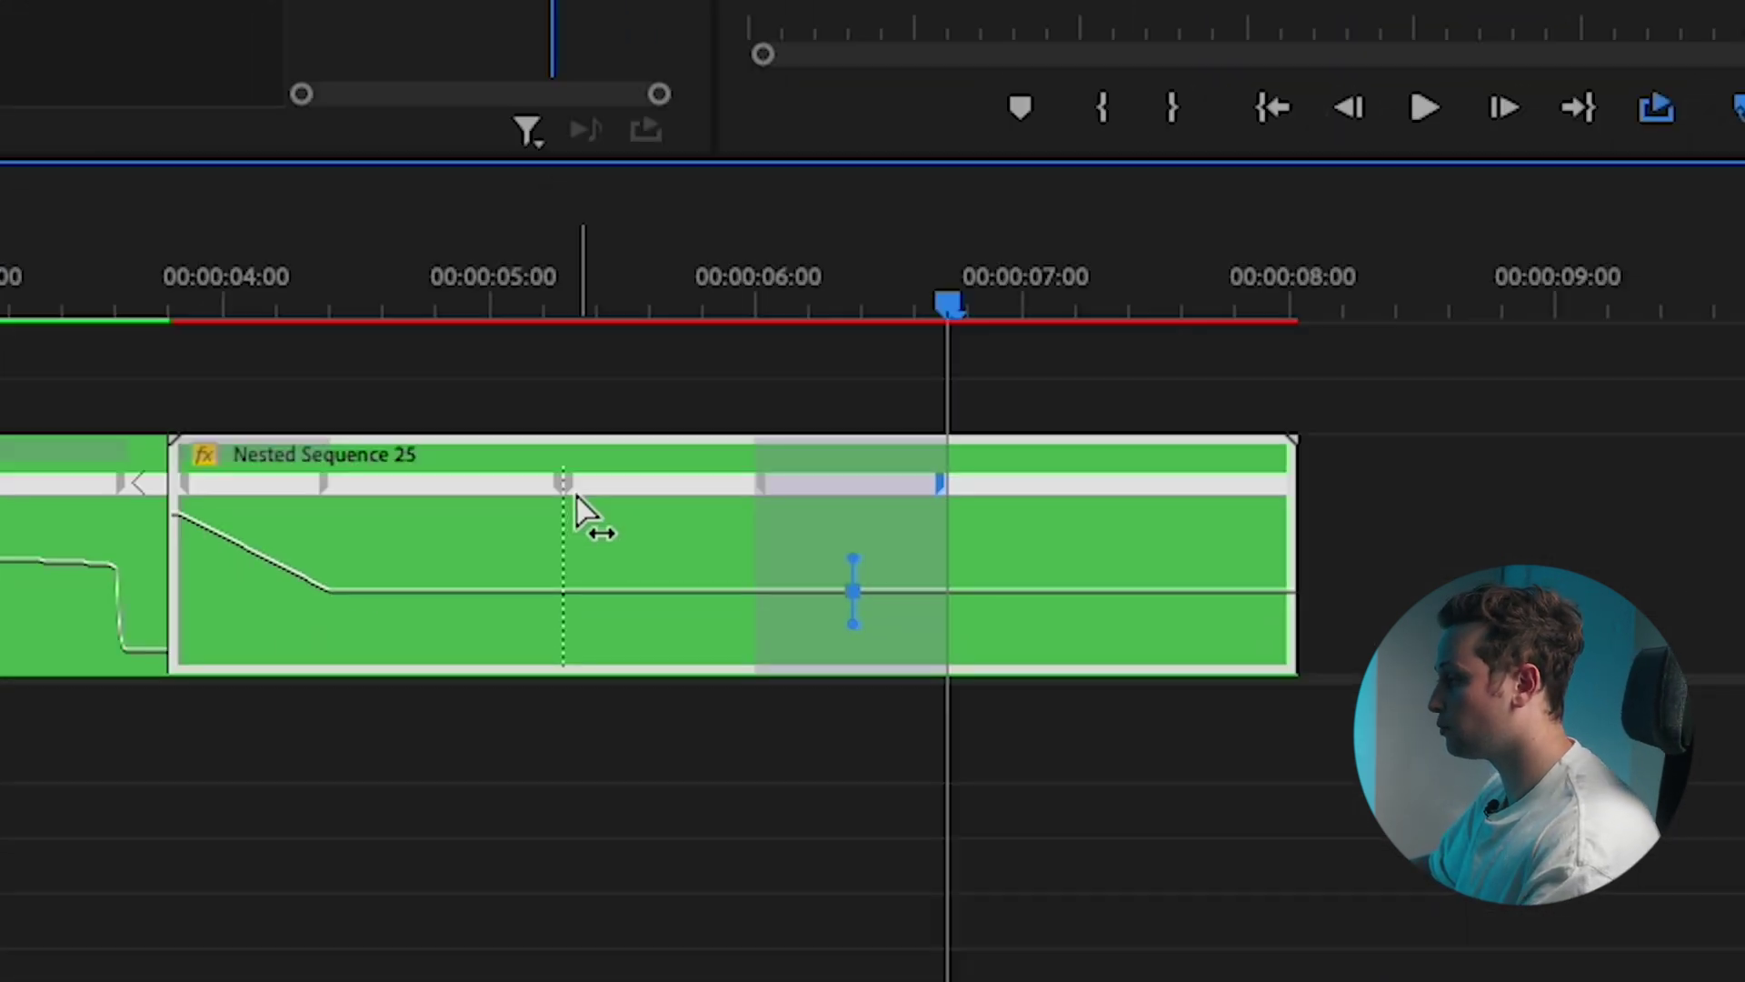
{"action": "left_click_drag", "start_coordinate": [905, 714], "coordinate": [986, 730]}
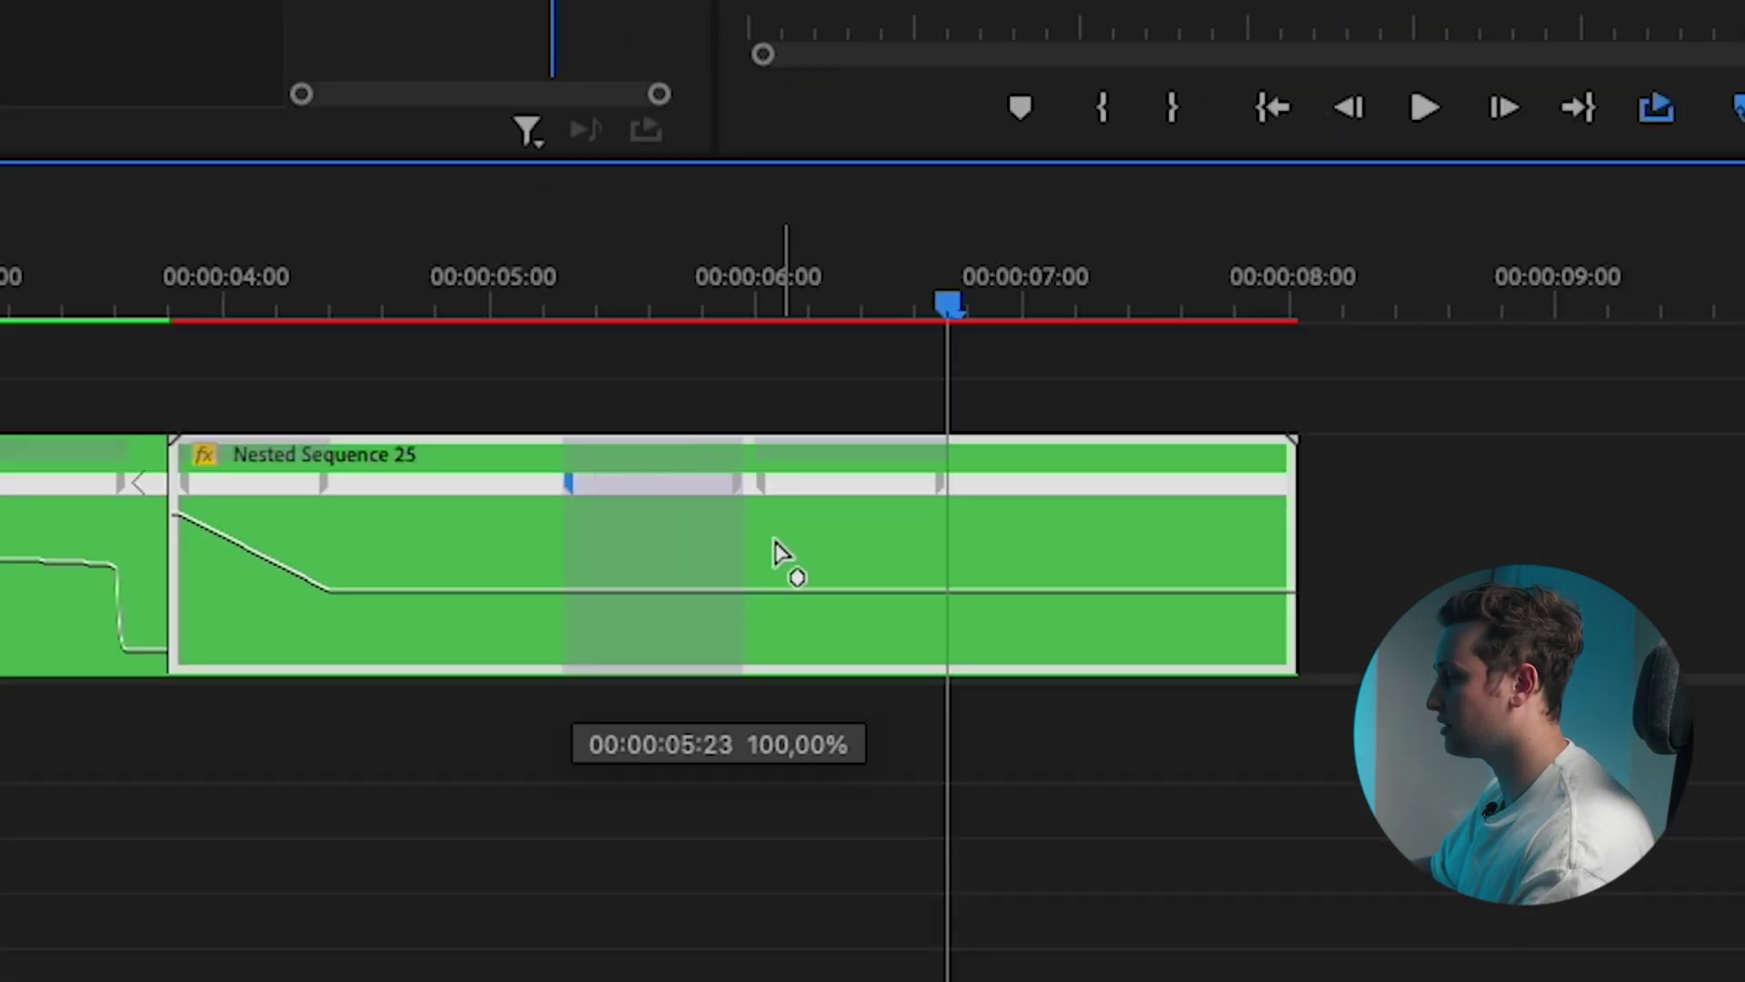
{"action": "left_click_drag", "start_coordinate": [775, 543], "coordinate": [763, 539]}
{"action": "left_click_drag", "start_coordinate": [733, 295], "coordinate": [745, 300]}
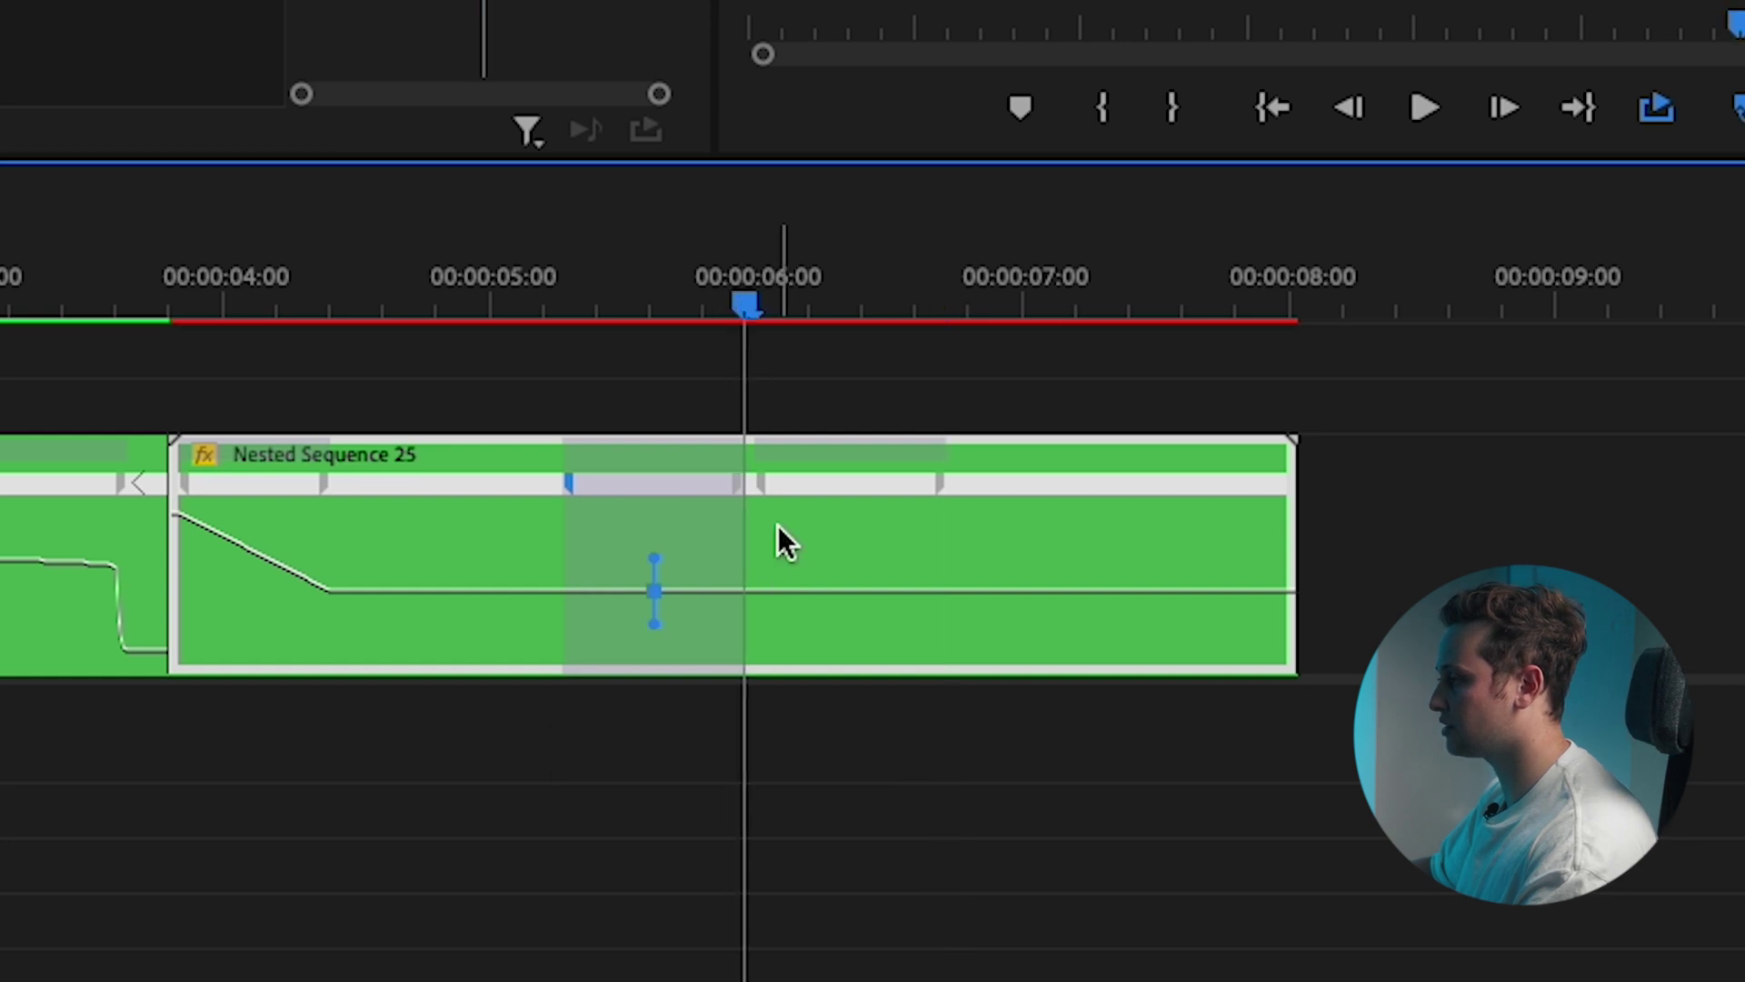
Step: Raise the speed between the two middle ramps of Nested Sequence 25 to a peak and smooth both ramps into curves
{"action": "scroll", "coordinate": [778, 526], "scroll_direction": "up", "scroll_amount": 2}
{"action": "left_click_drag", "start_coordinate": [718, 583], "coordinate": [718, 486]}
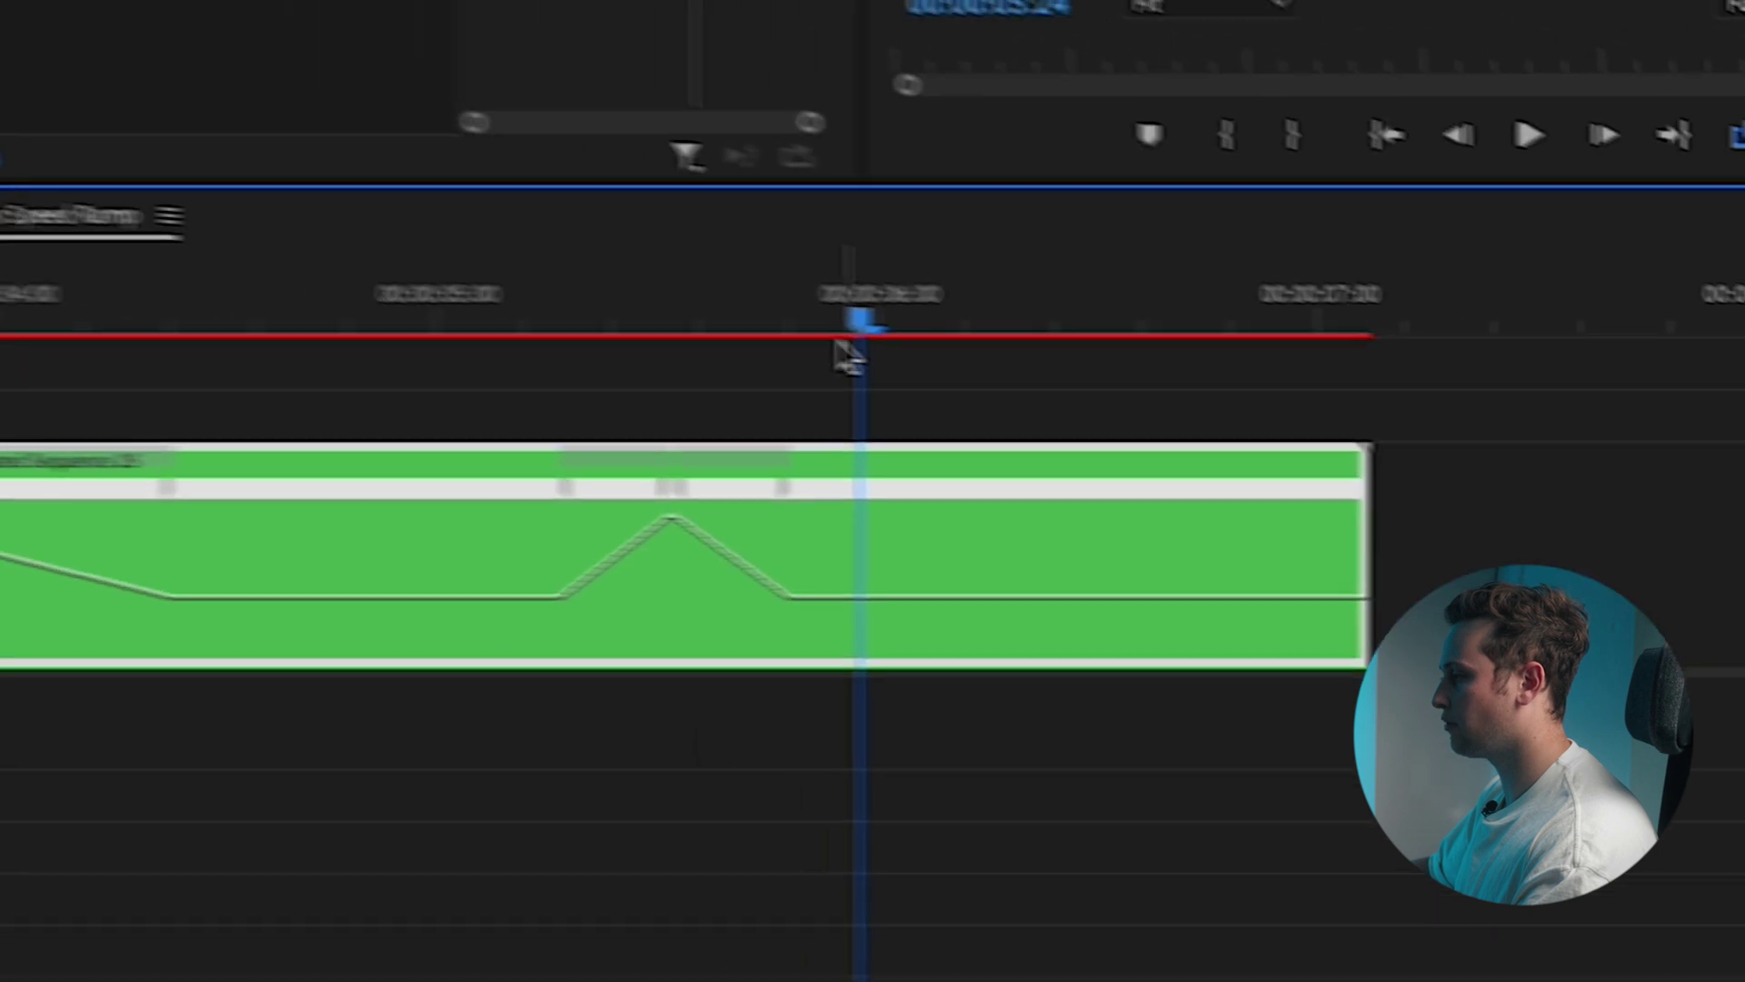
{"action": "left_click", "coordinate": [835, 544]}
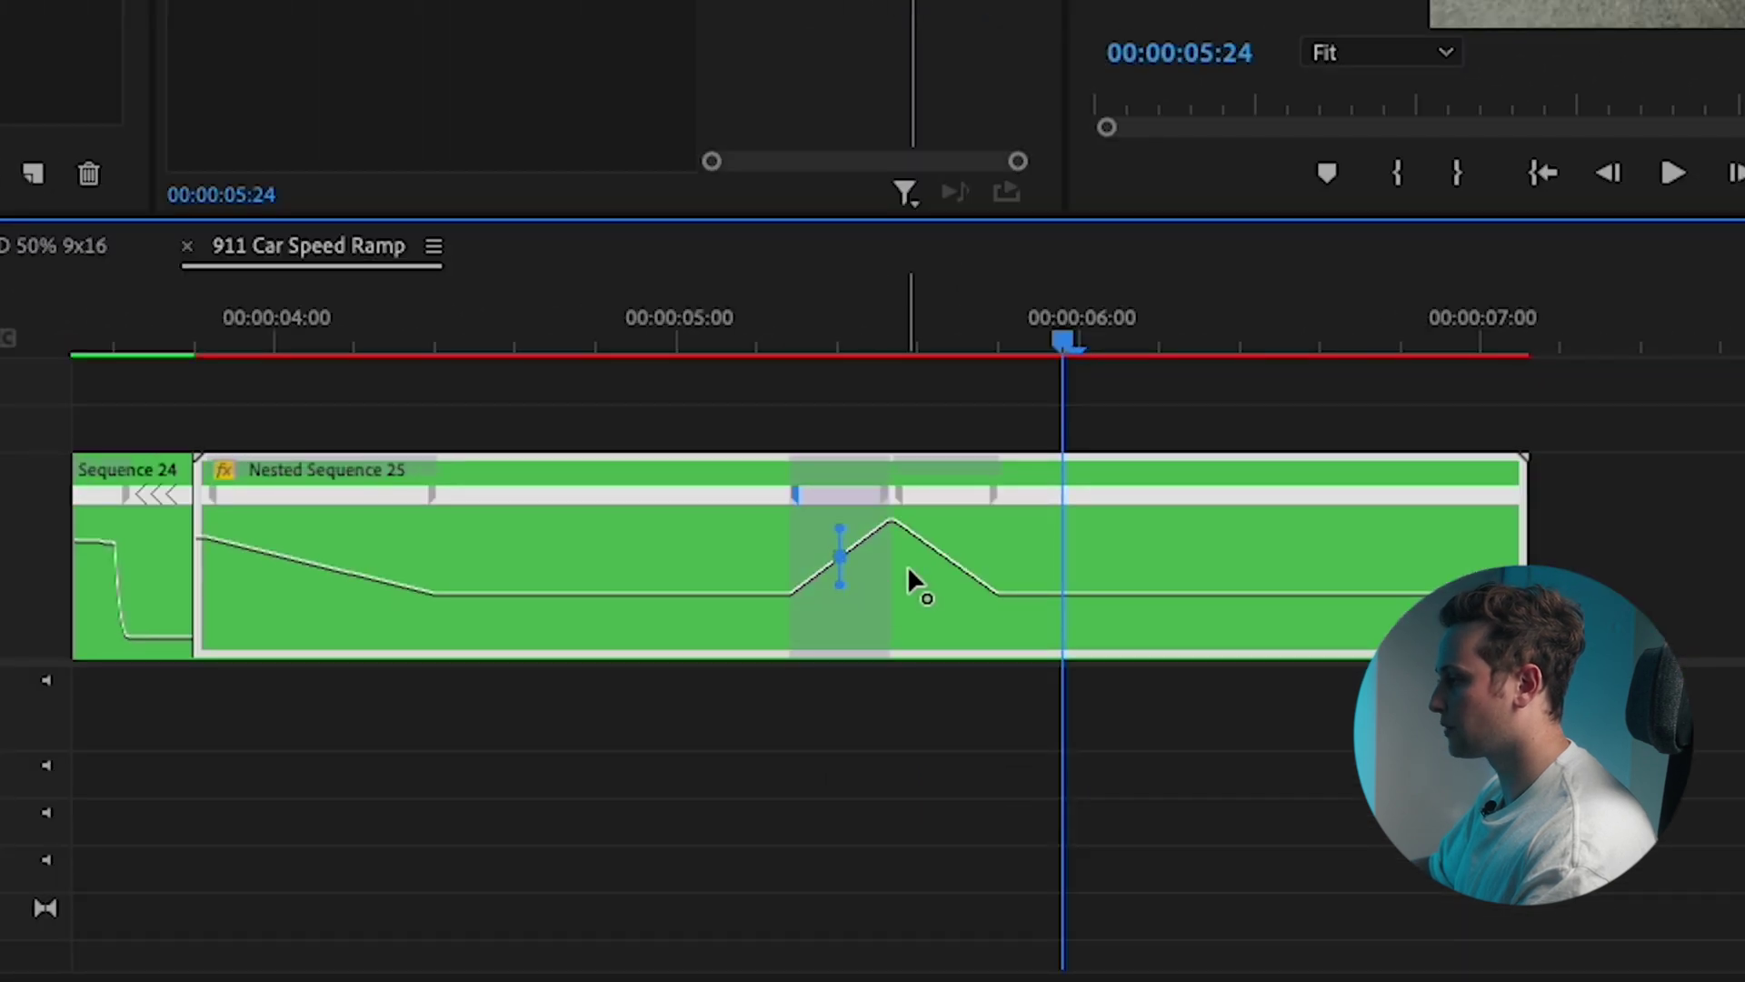
{"action": "left_click", "coordinate": [936, 541]}
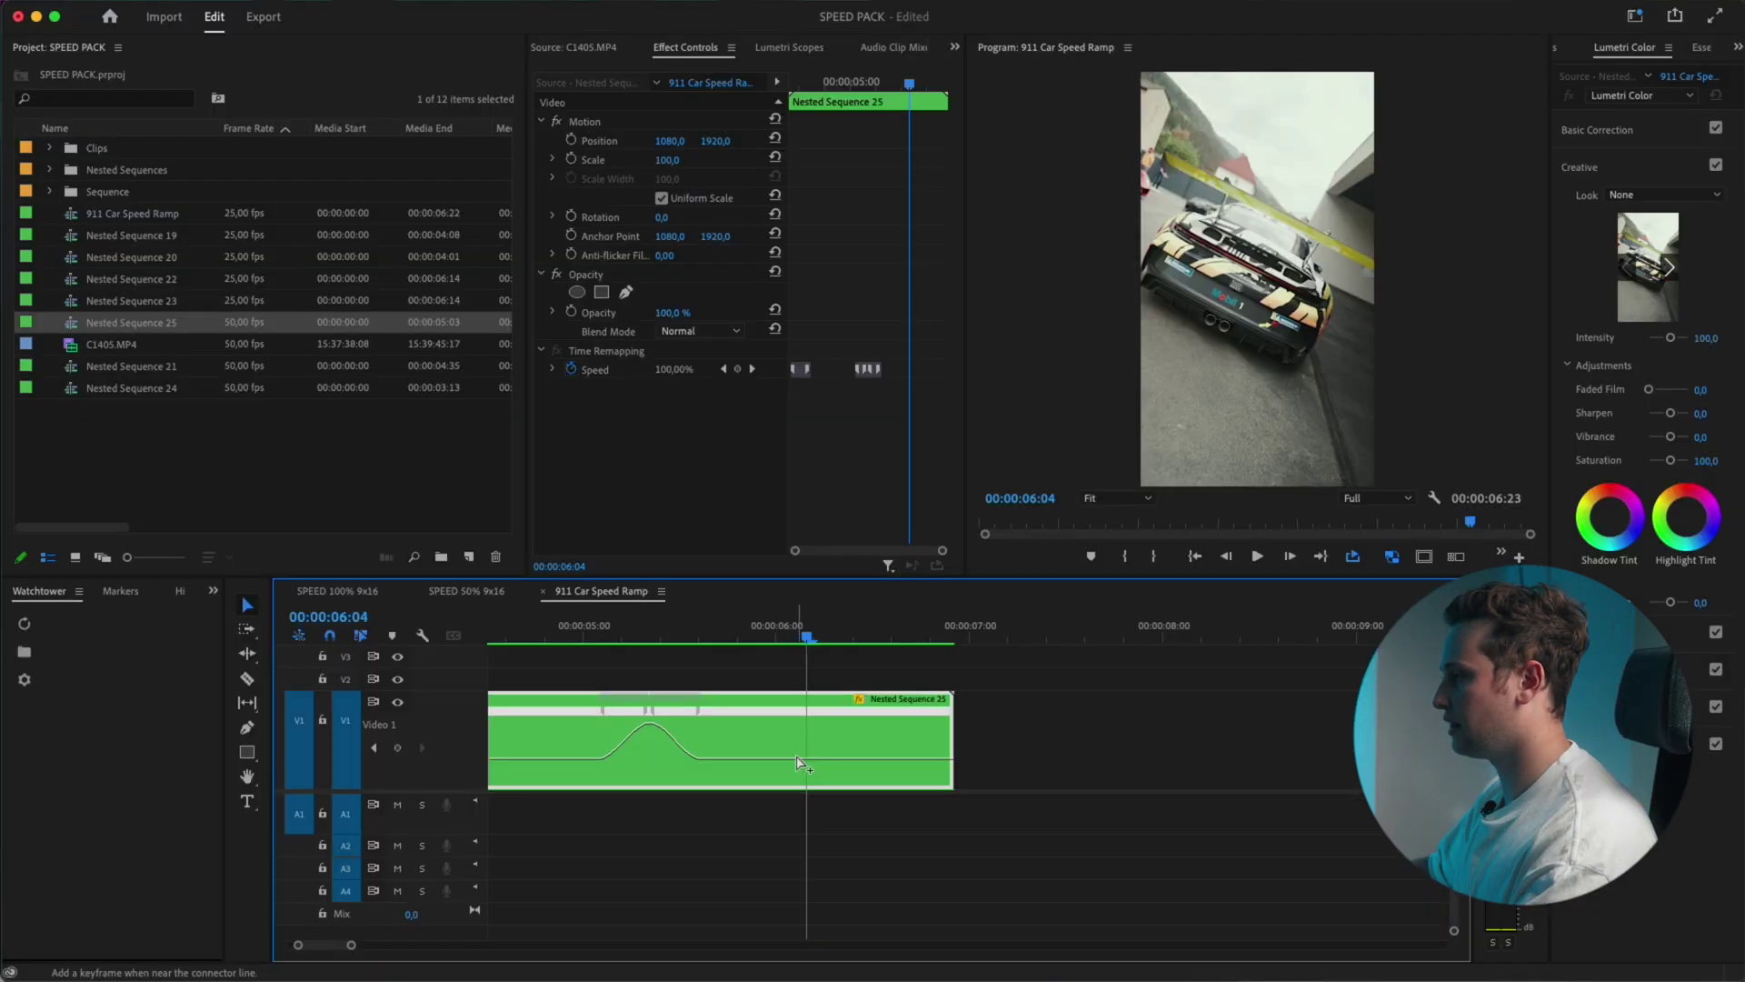
Step: Add a speed-up ramp at the end of Nested Sequence 25, widen it and smooth it into a curve
{"action": "left_click_drag", "start_coordinate": [797, 727], "coordinate": [940, 727]}
{"action": "left_click_drag", "start_coordinate": [809, 639], "coordinate": [908, 639]}
{"action": "mouse_move", "coordinate": [940, 718]}
{"action": "left_mouse_down"}
{"action": "mouse_move", "coordinate": [855, 711]}
{"action": "mouse_move", "coordinate": [945, 720]}
{"action": "mouse_move", "coordinate": [901, 721]}
{"action": "mouse_move", "coordinate": [894, 544]}
{"action": "left_mouse_up"}
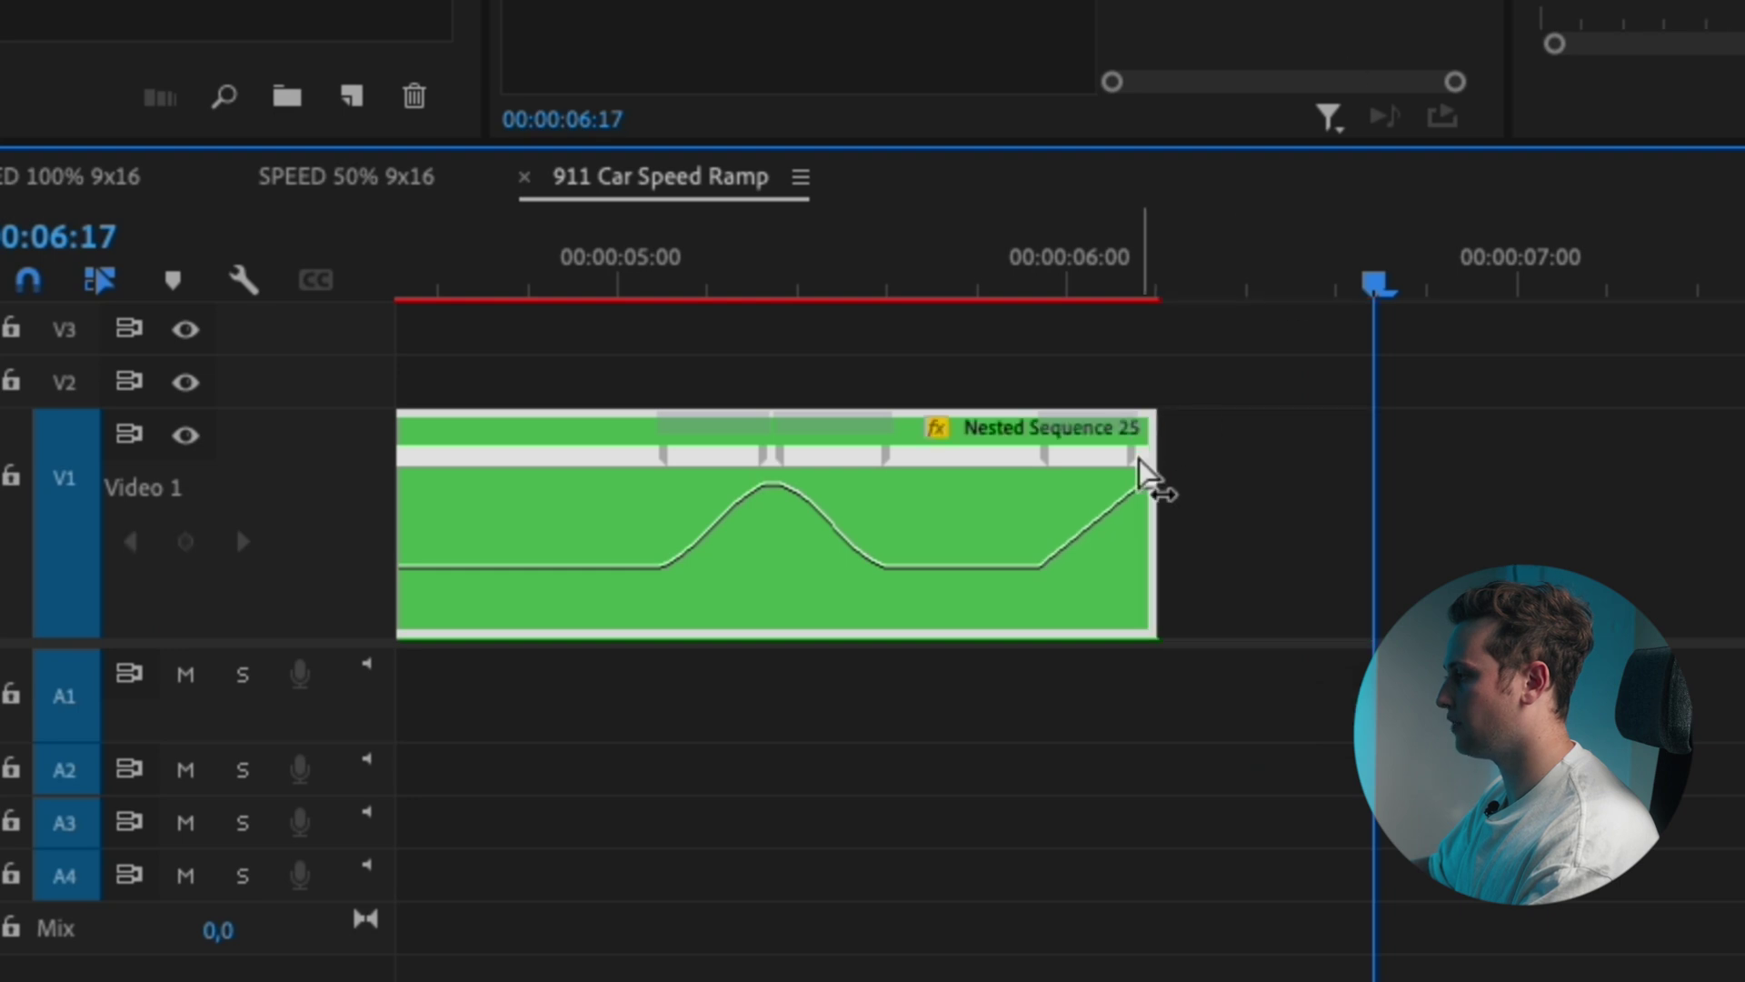
{"action": "left_click_drag", "start_coordinate": [1140, 473], "coordinate": [985, 456]}
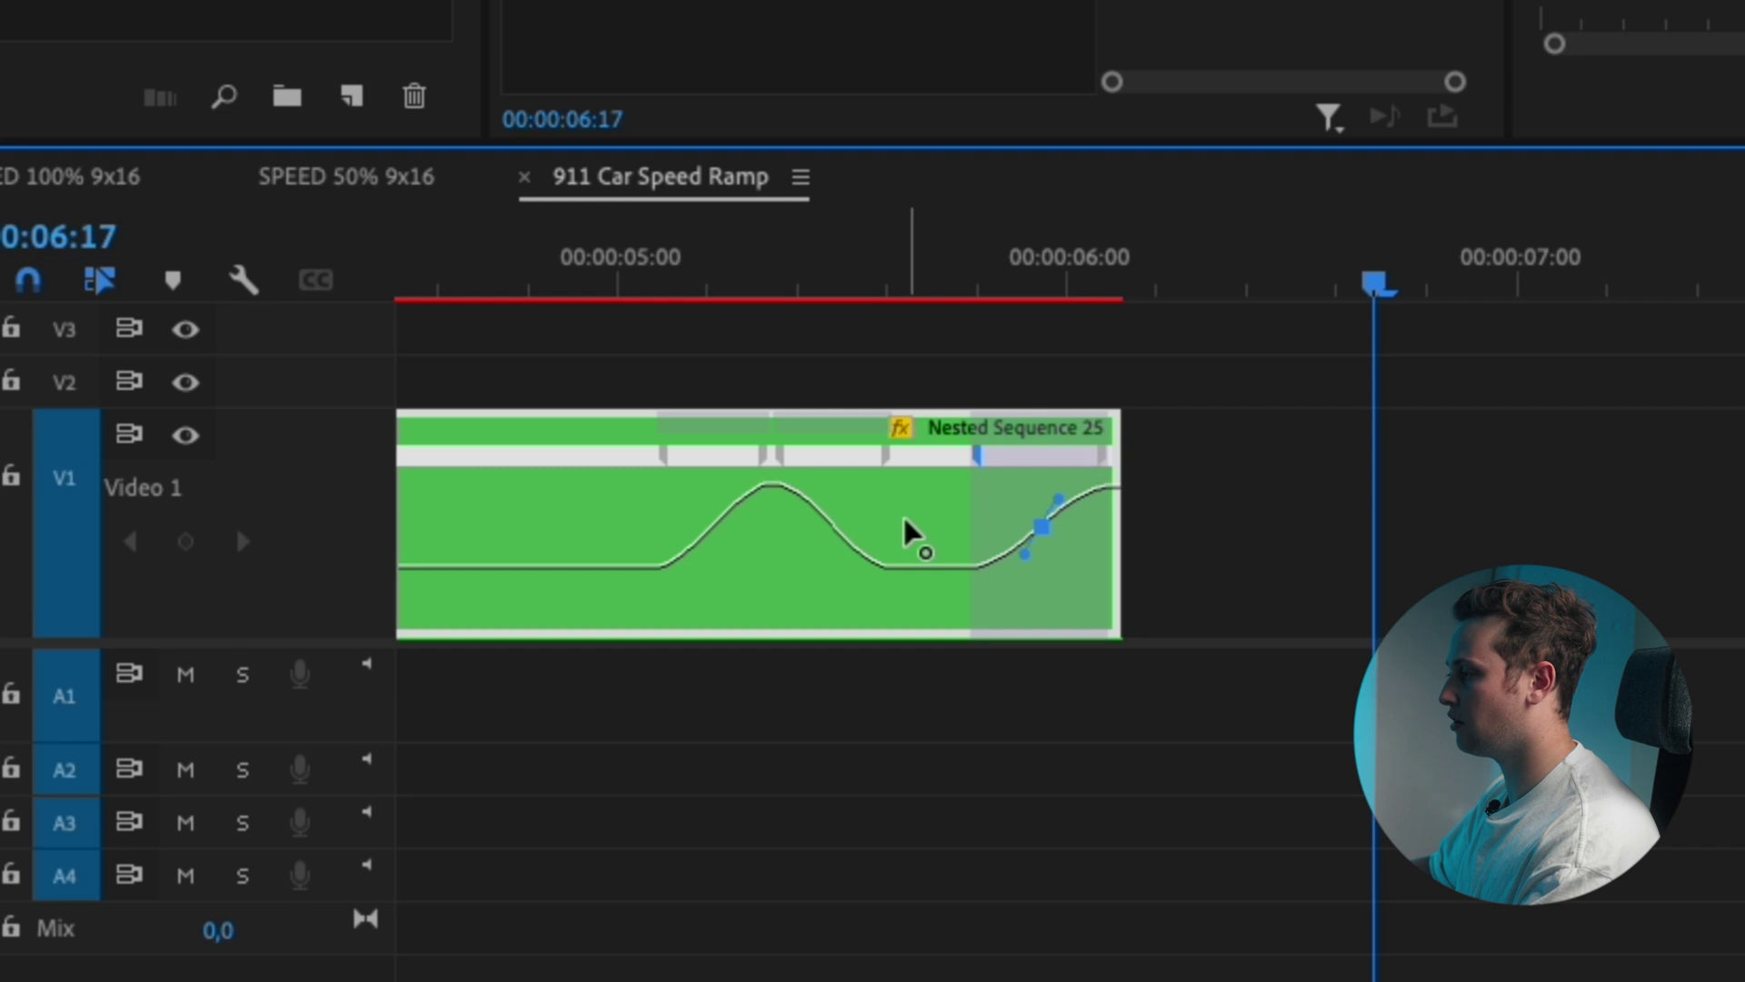
{"action": "left_click", "coordinate": [1181, 522]}
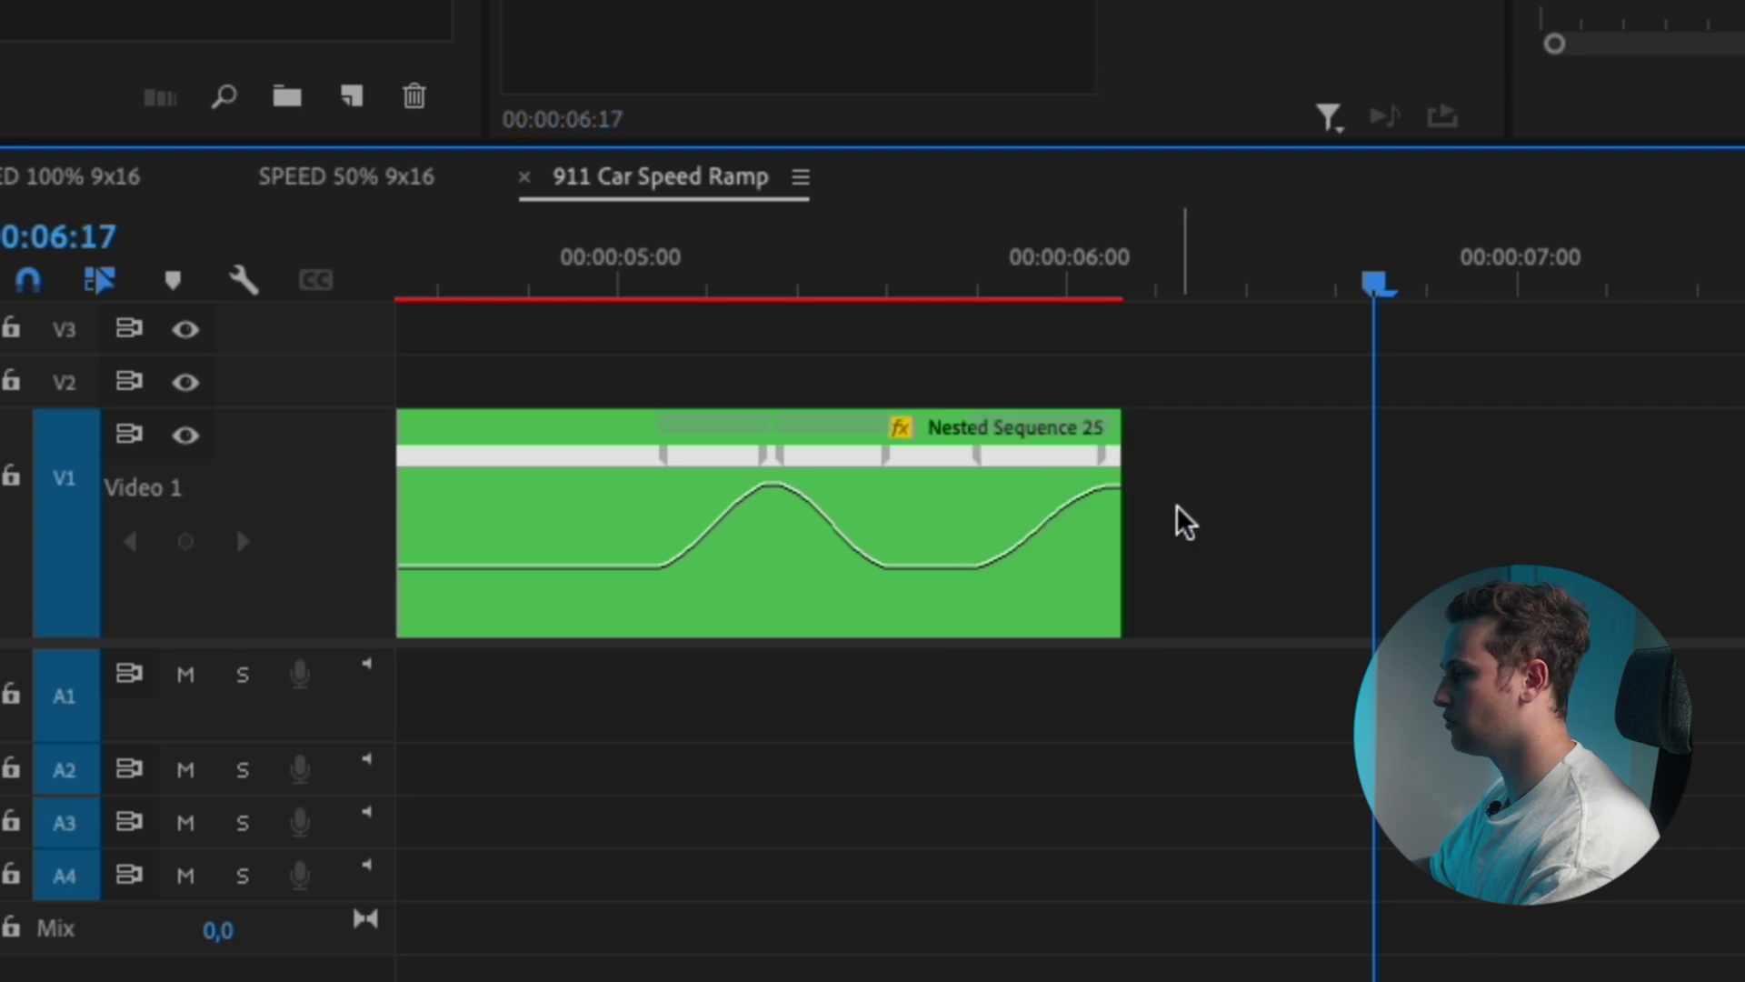
Step: Render the preview of the 911 Car Speed Ramp sequence and play back the complete edit
{"action": "scroll", "coordinate": [1208, 518], "scroll_direction": "left", "scroll_amount": 3}
{"action": "key", "text": "Return"}
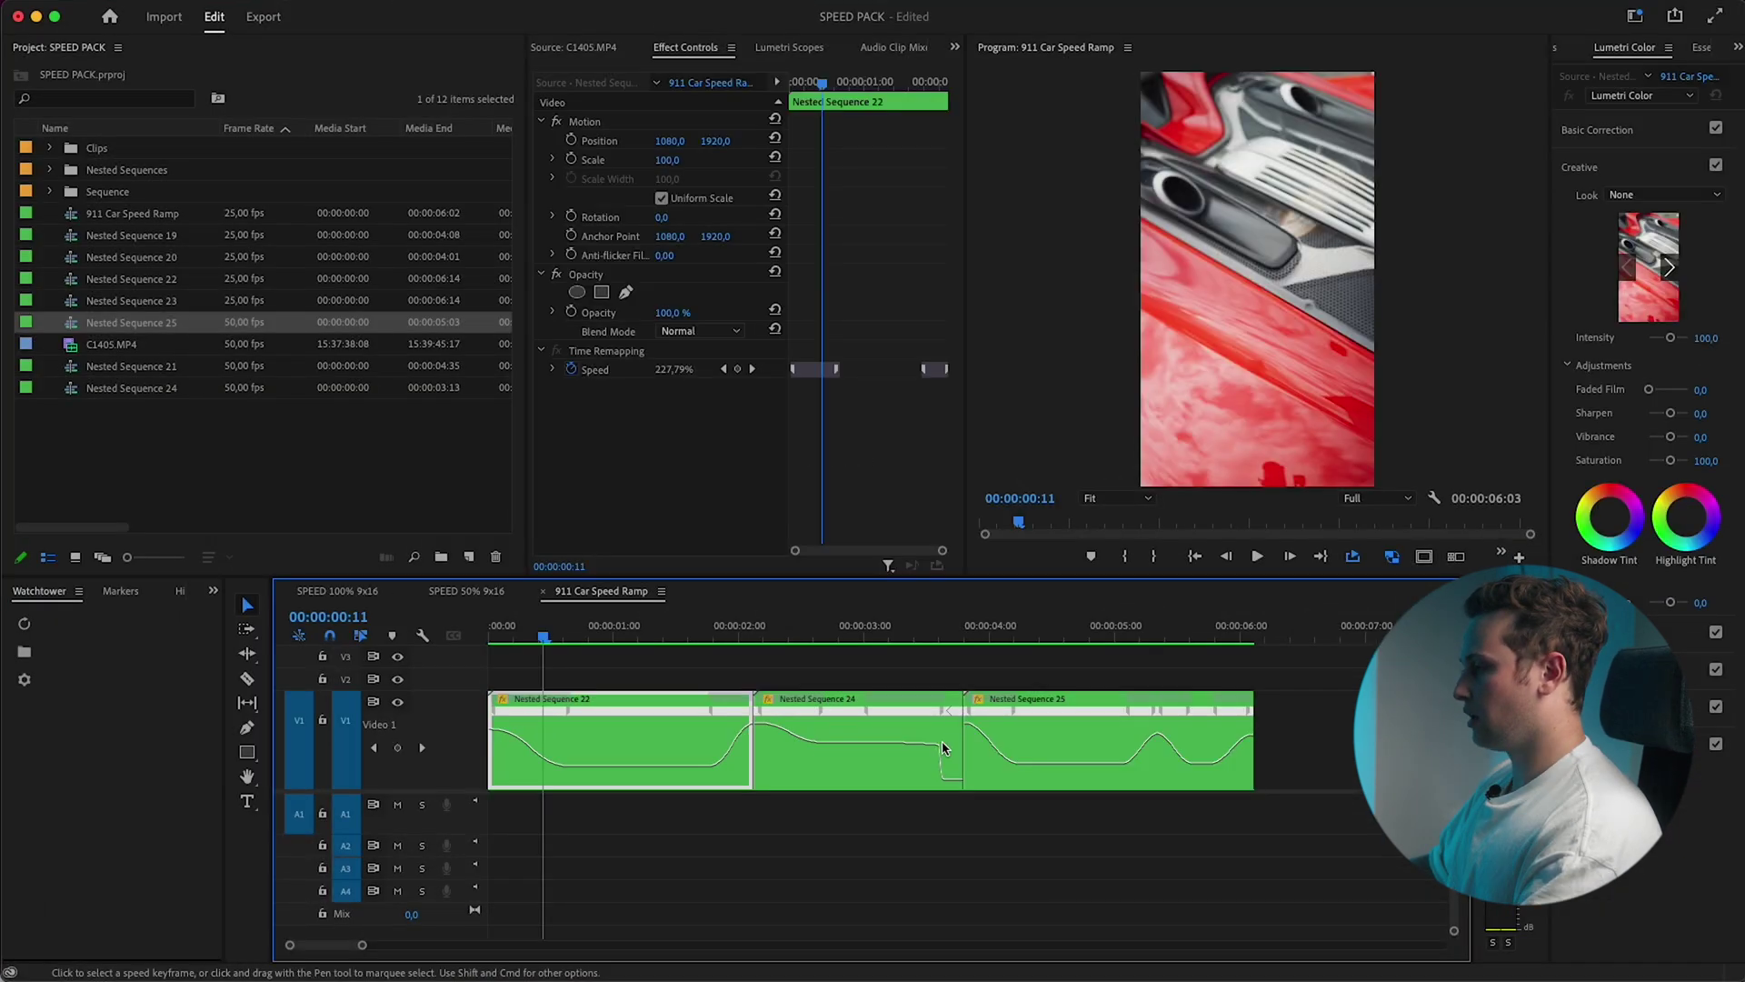
{"action": "key", "text": "minus"}
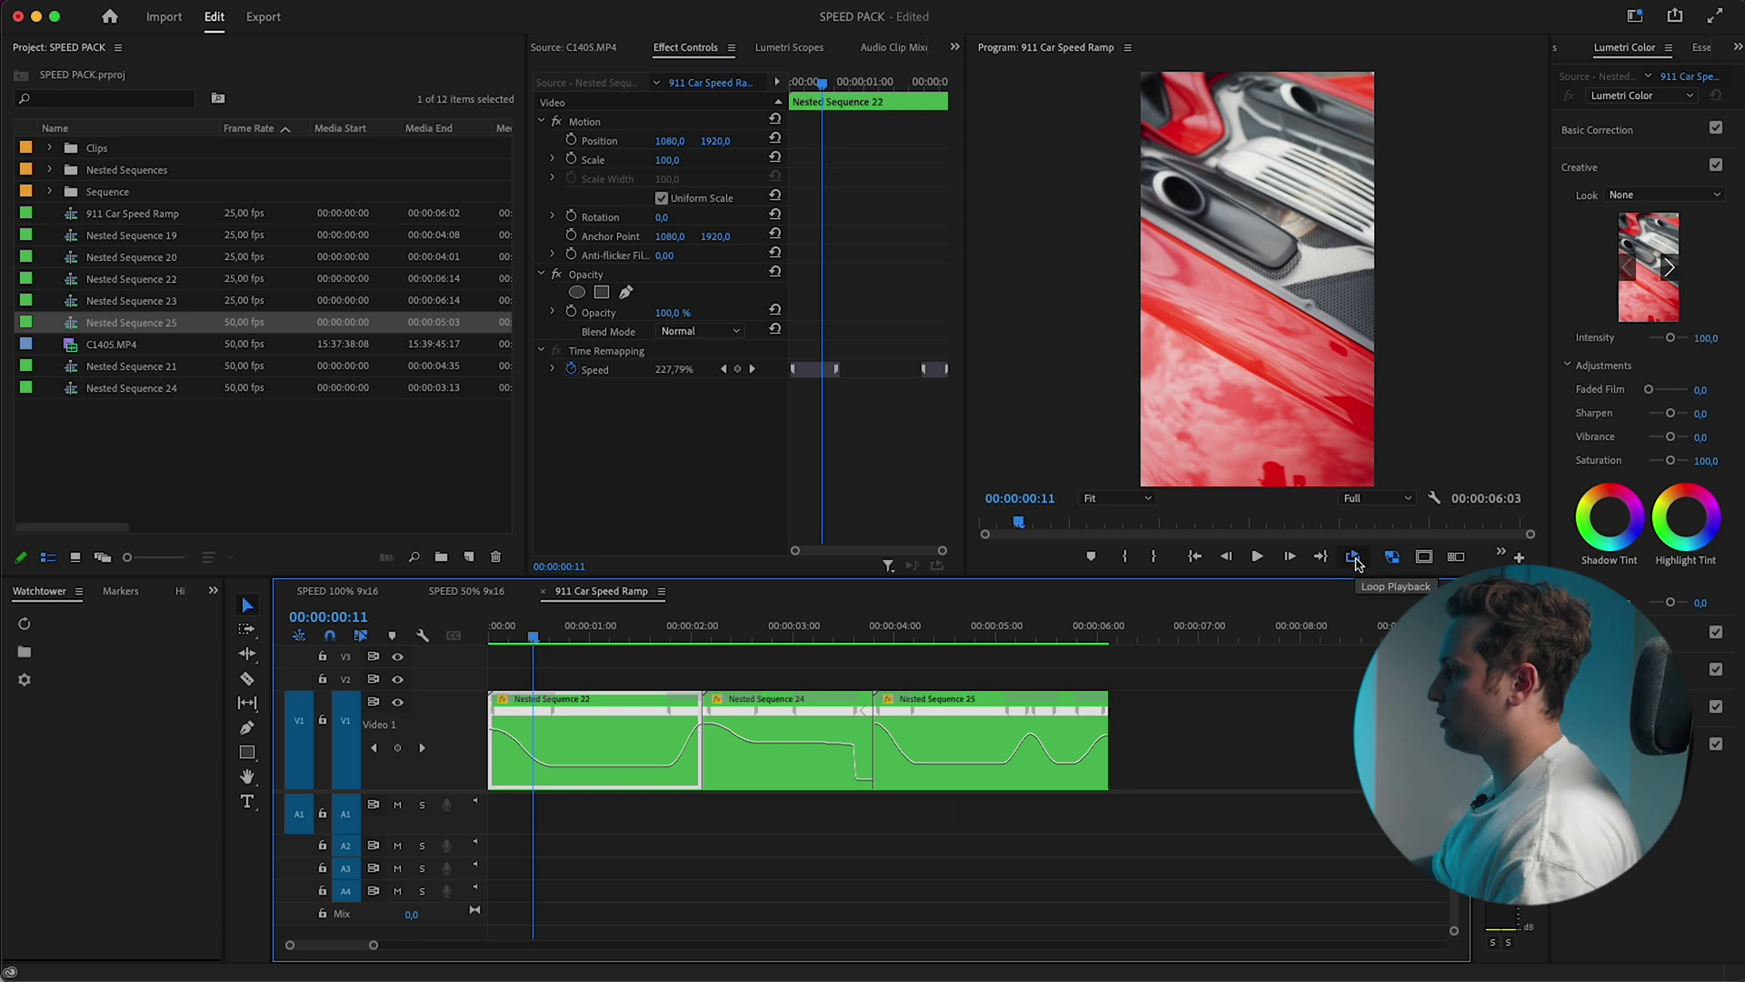
{"action": "left_click", "coordinate": [1242, 729]}
{"action": "key", "text": "space"}
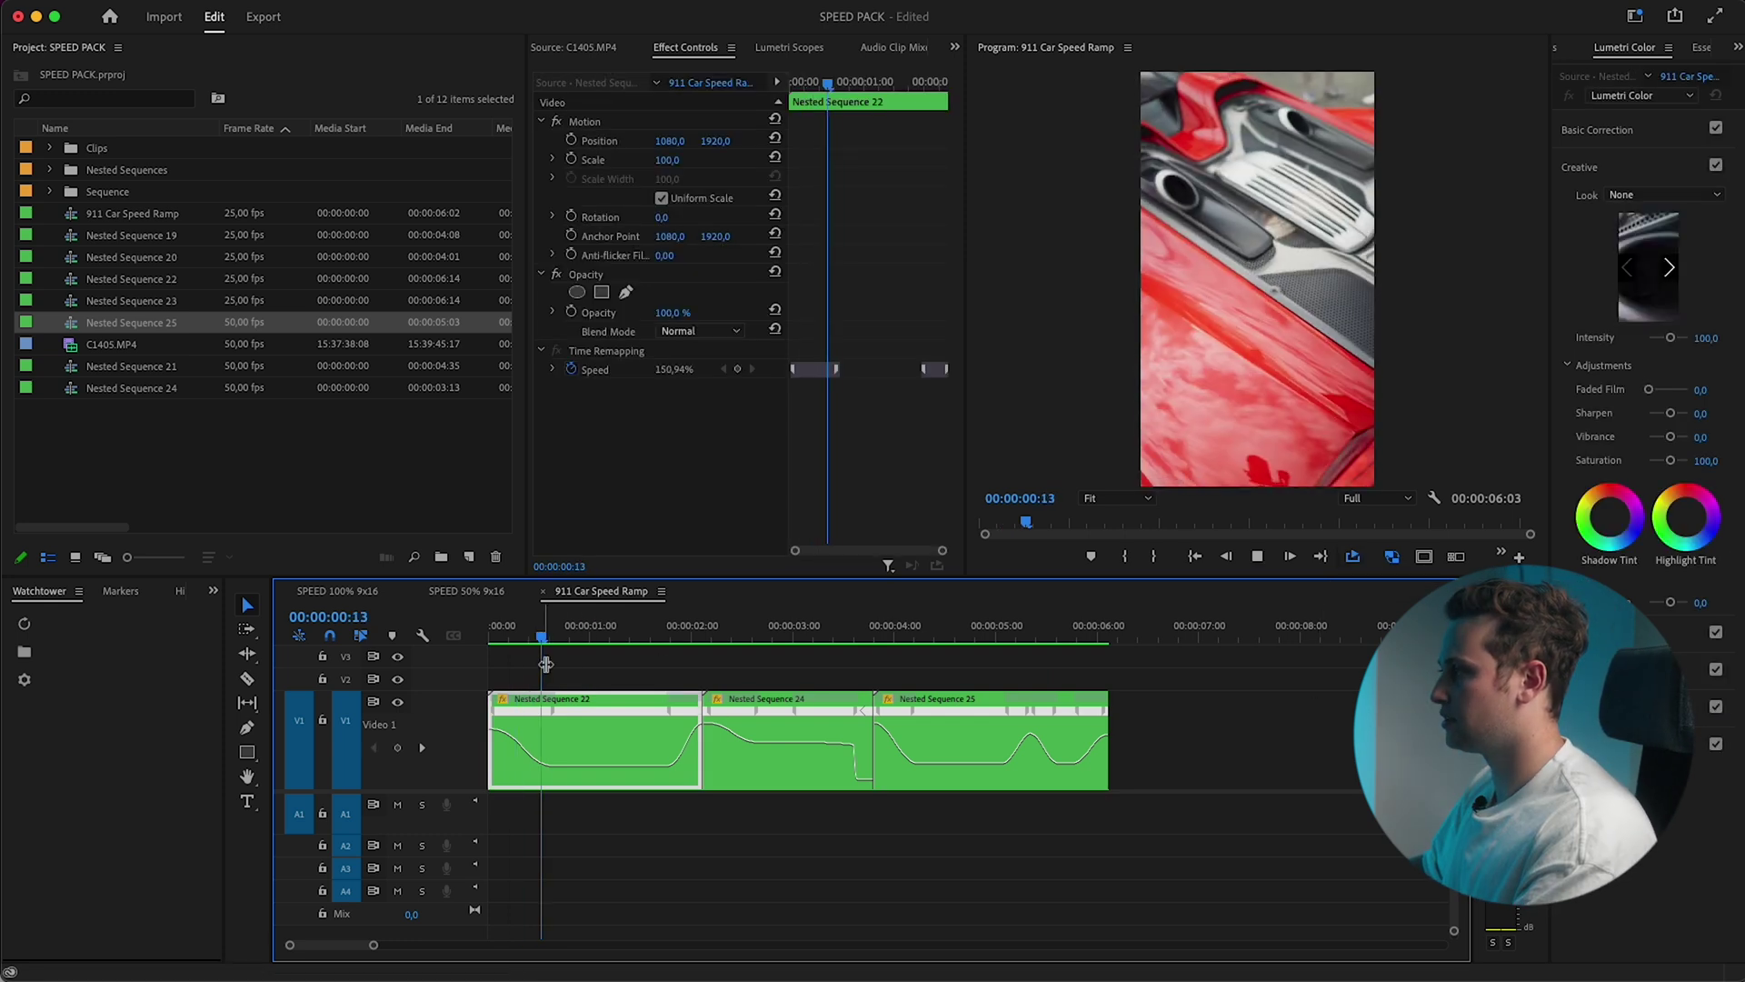